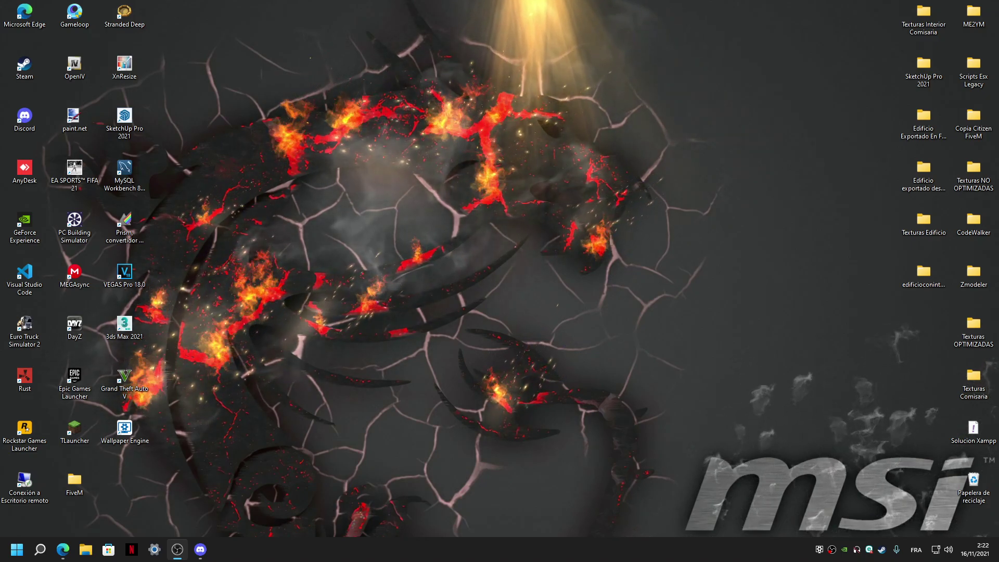
# Step: Switch to Microsoft Edge and show the krz_personalmenu repository page on GitHub with its address
pyautogui.click(62, 549)
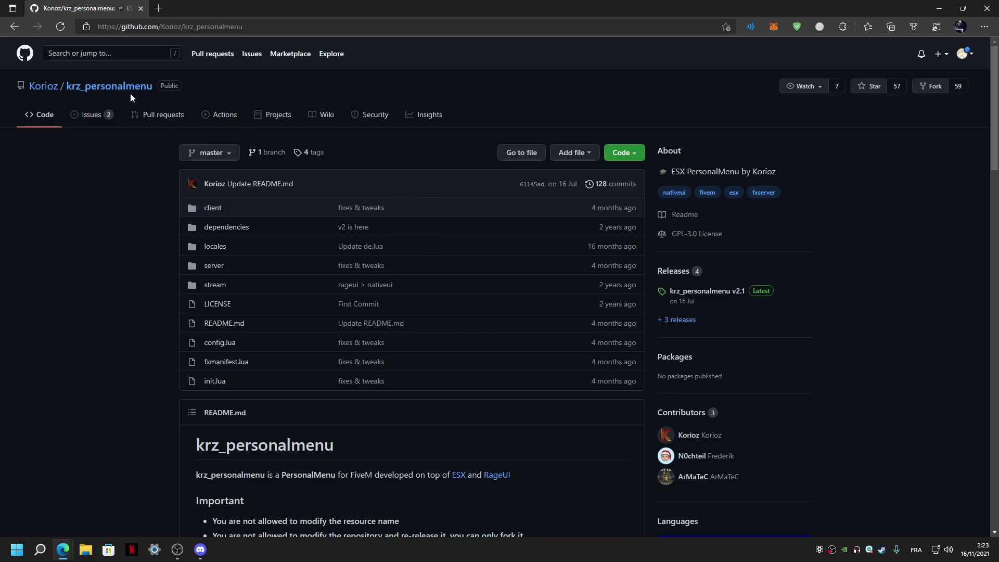
pyautogui.click(367, 27)
pyautogui.moveTo(366, 27); pyautogui.dragTo(43, 32)
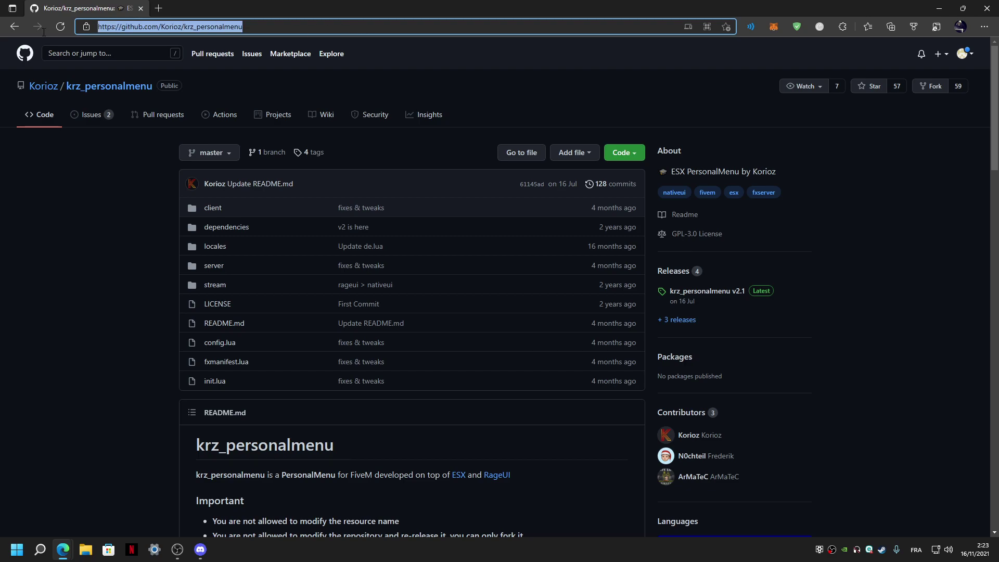
pyautogui.click(301, 99)
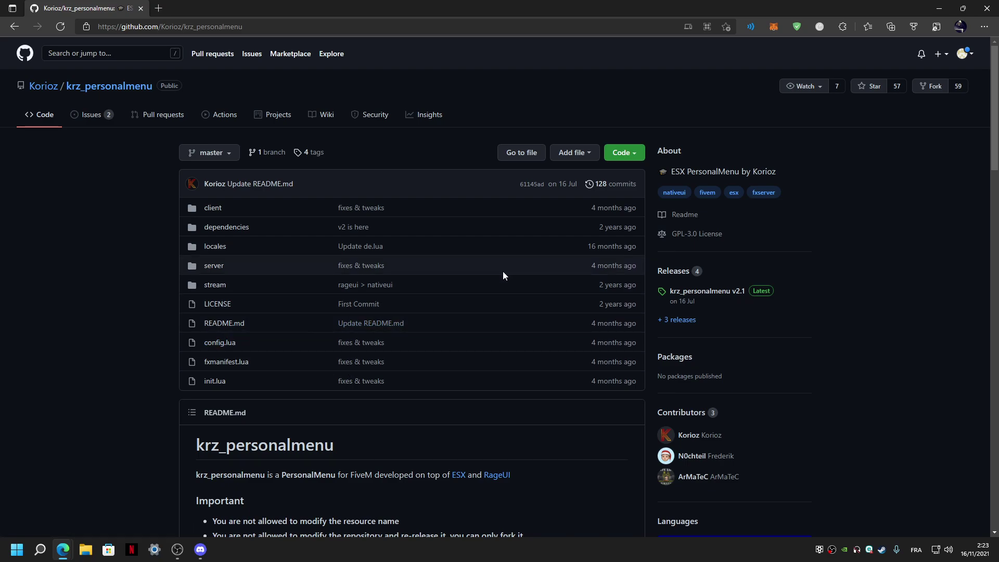
# Step: Read through the repository's README, examining the menu screenshot, features, required ESX resources, optional jsfour-idcard and the installation instructions
pyautogui.scroll(-10, 153, 239)
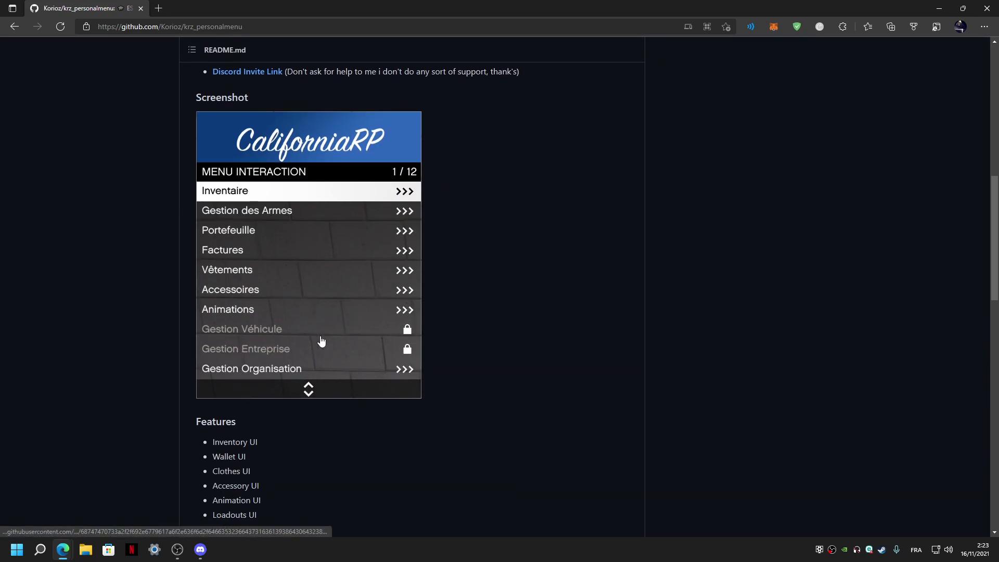
pyautogui.scroll(-2, 367, 295)
pyautogui.scroll(-9, 367, 296)
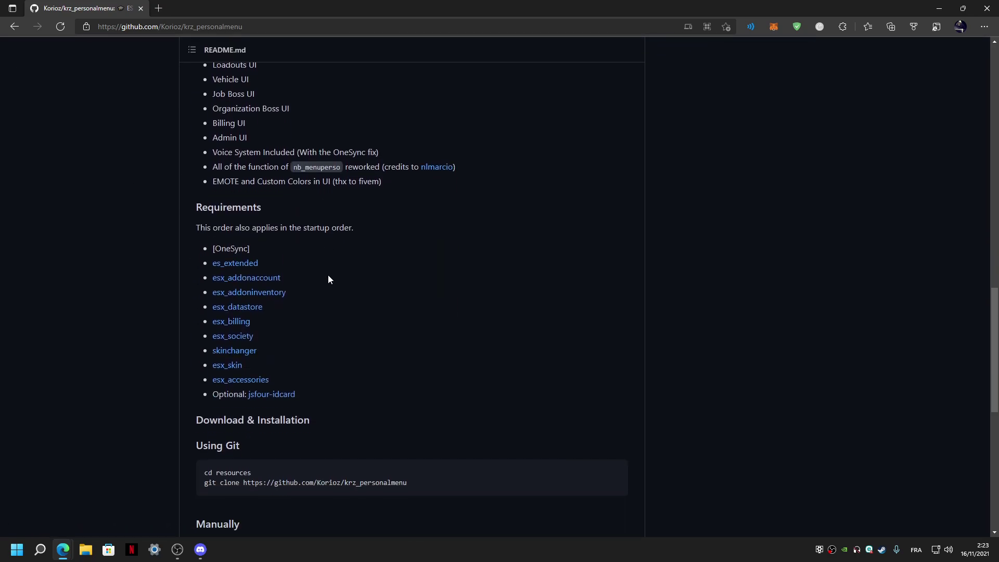
pyautogui.moveTo(200, 152); pyautogui.dragTo(353, 154)
pyautogui.moveTo(268, 188); pyautogui.dragTo(199, 187)
pyautogui.moveTo(298, 203); pyautogui.dragTo(206, 217)
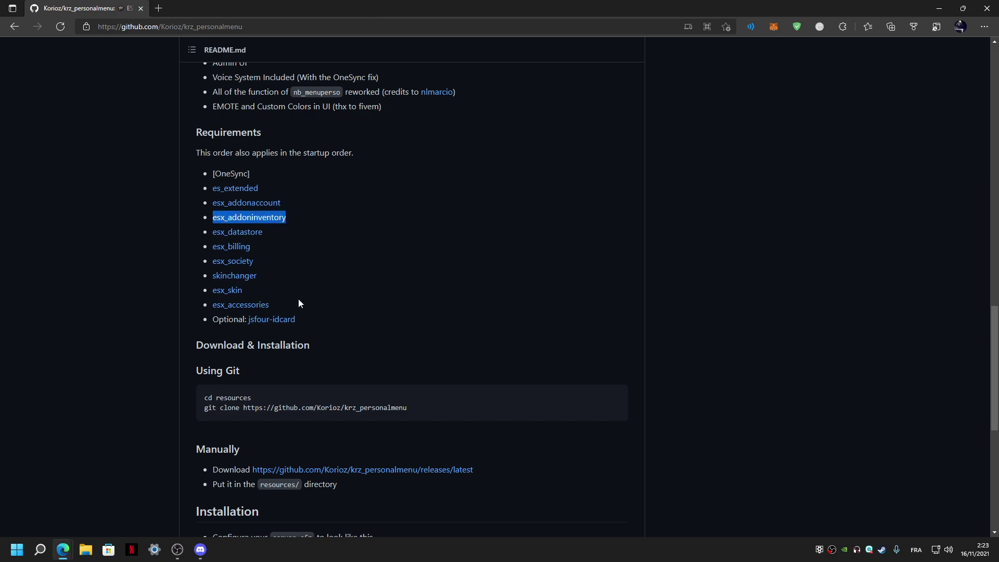
pyautogui.moveTo(307, 311); pyautogui.dragTo(187, 189)
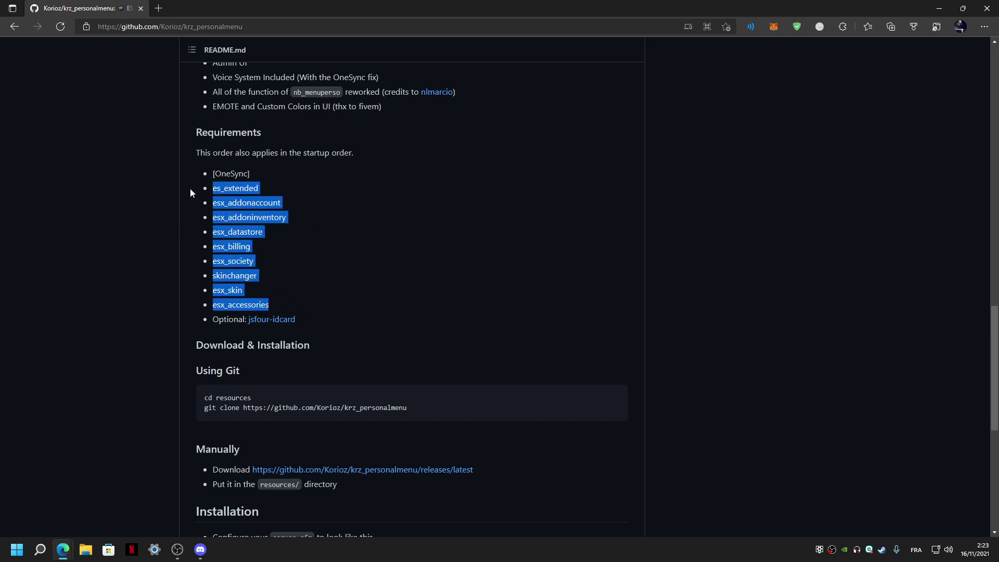
pyautogui.click(339, 236)
pyautogui.moveTo(244, 328); pyautogui.dragTo(205, 326)
pyautogui.click(326, 309)
pyautogui.rightClick(287, 320)
pyautogui.click(324, 106)
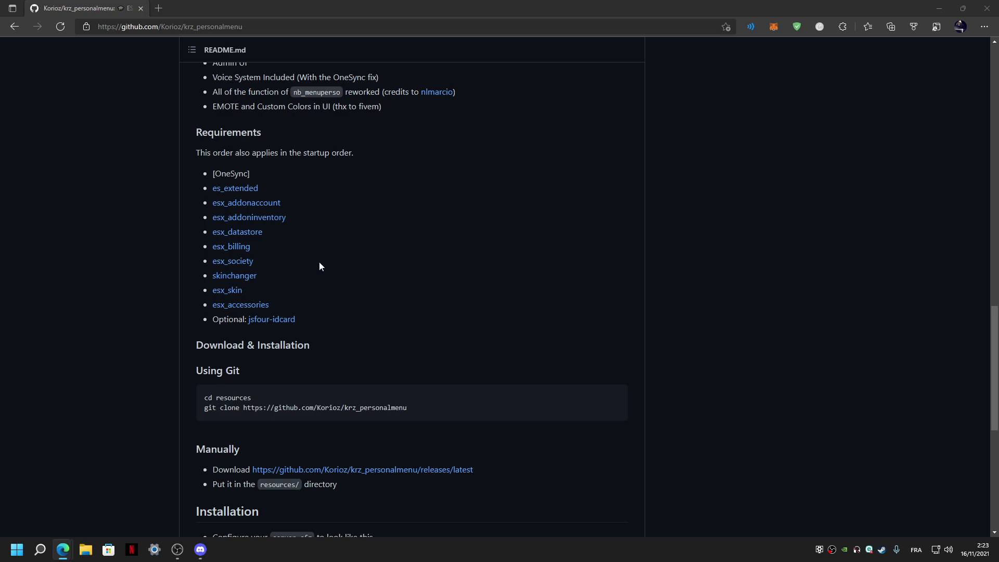
pyautogui.scroll(-4, 381, 243)
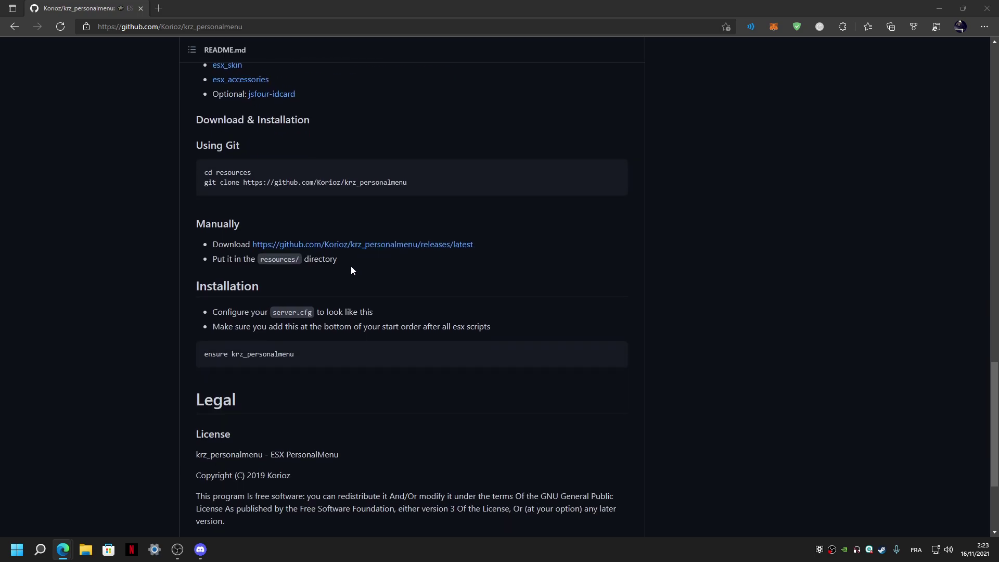
pyautogui.scroll(-3, 351, 266)
pyautogui.scroll(10, 357, 270)
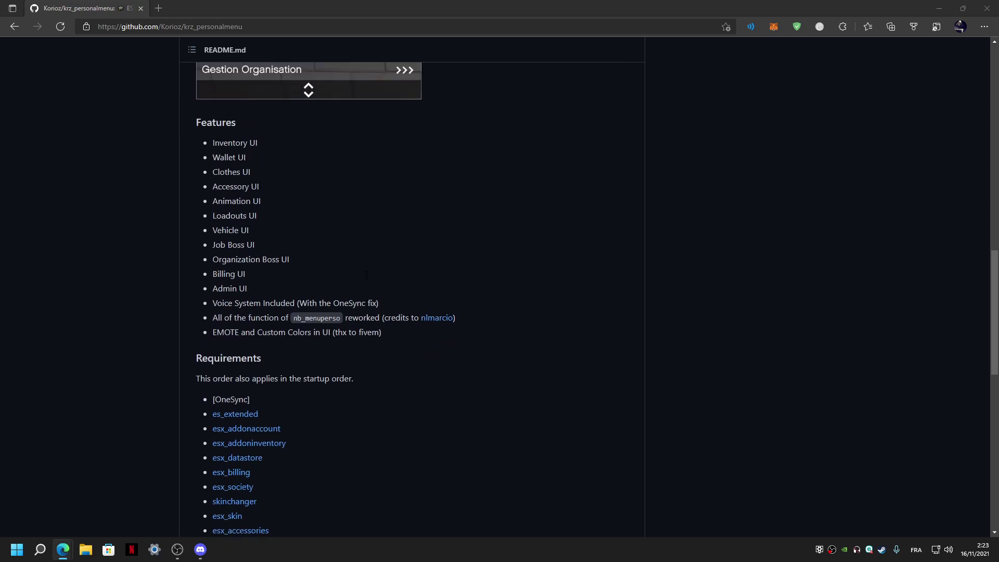
pyautogui.scroll(12, 366, 274)
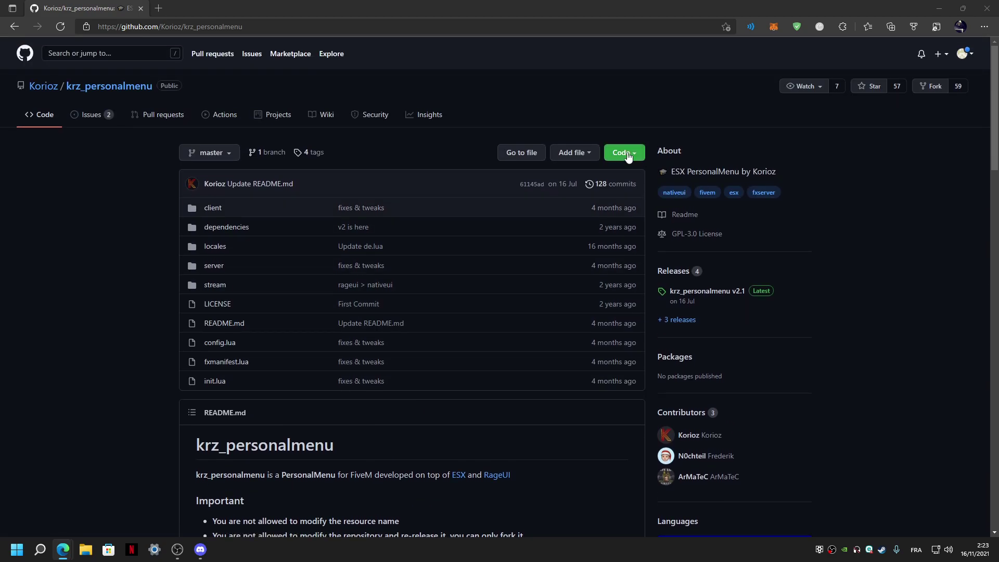
# Step: Download the krz_personalmenu repository as a ZIP and place the archive on the desktop
pyautogui.click(621, 155)
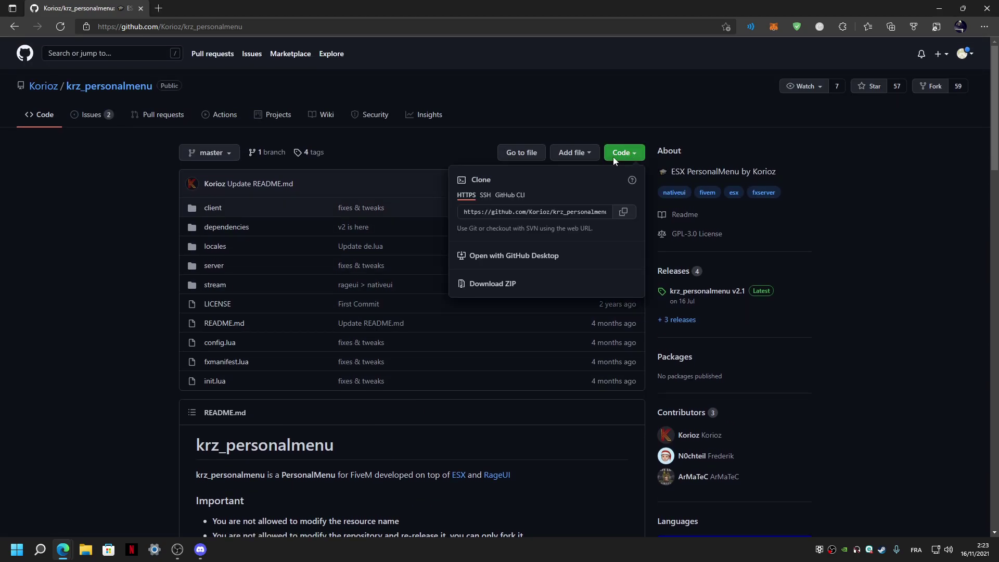
pyautogui.click(500, 283)
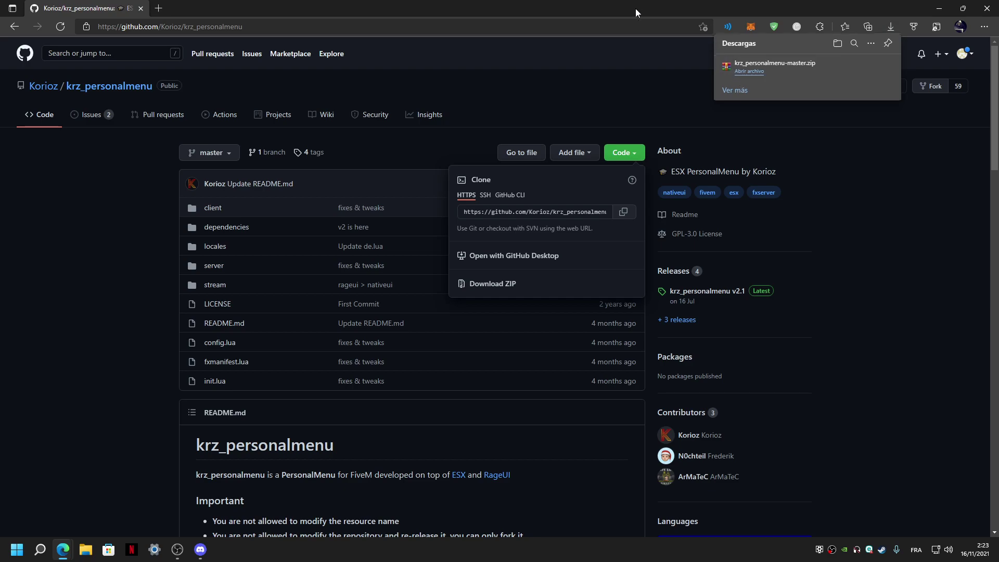
pyautogui.doubleClick(638, 1)
pyautogui.click(765, 119)
pyautogui.click(581, 258)
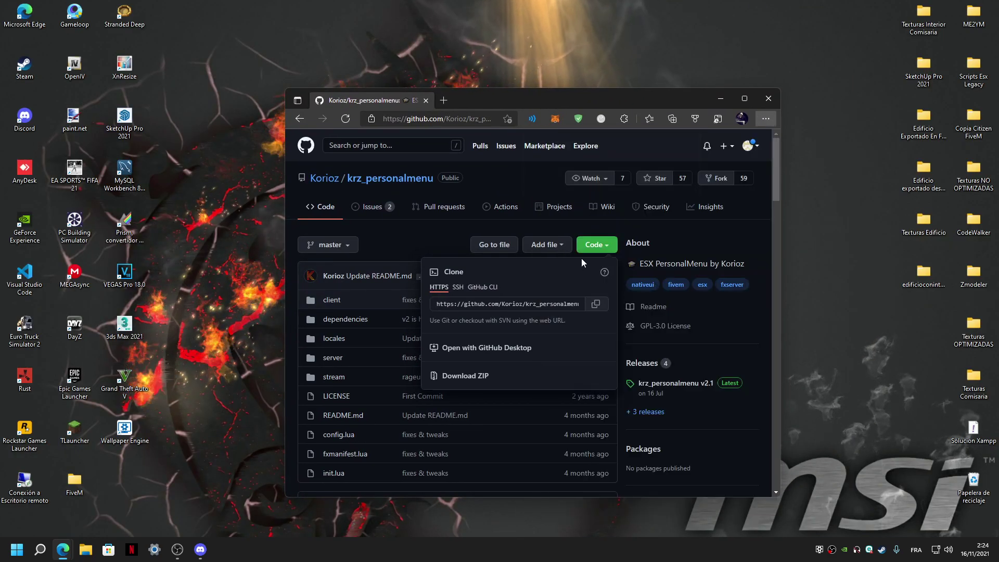
pyautogui.moveTo(557, 158); pyautogui.dragTo(511, 39)
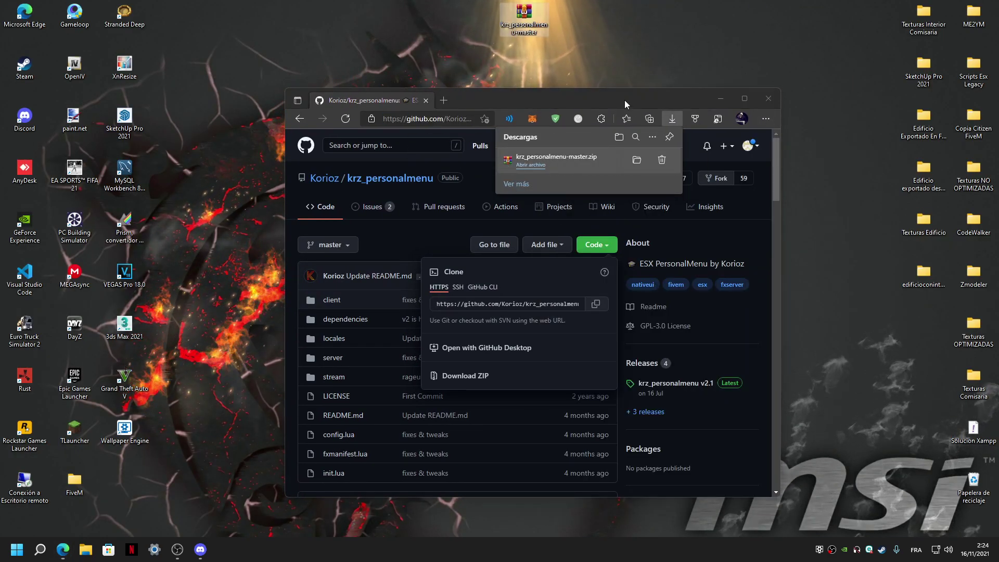
# Step: Clear the browser's download history, maximize the window again and dismiss the repository's clone options
pyautogui.click(653, 137)
pyautogui.click(518, 171)
pyautogui.click(544, 214)
pyautogui.doubleClick(612, 99)
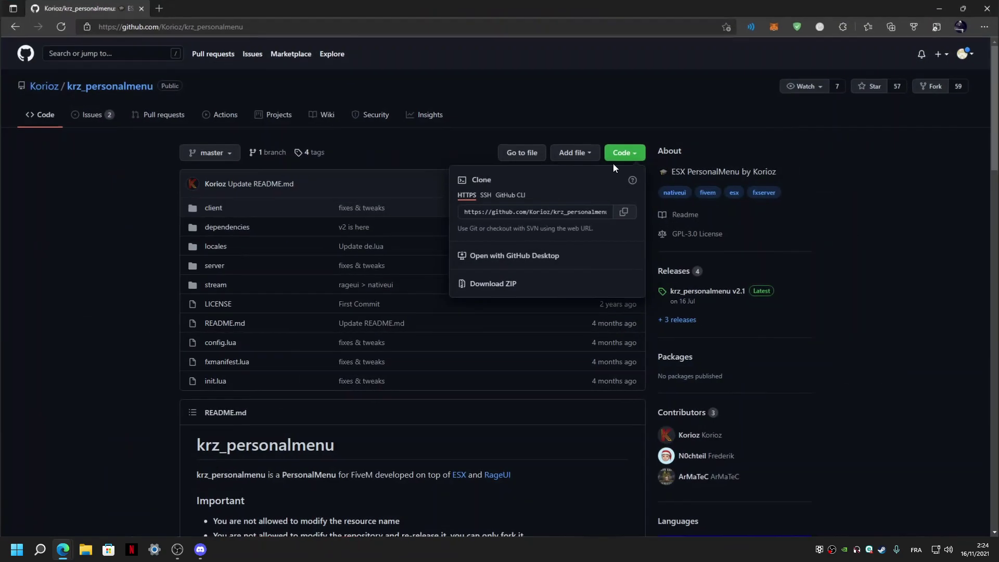
pyautogui.click(635, 111)
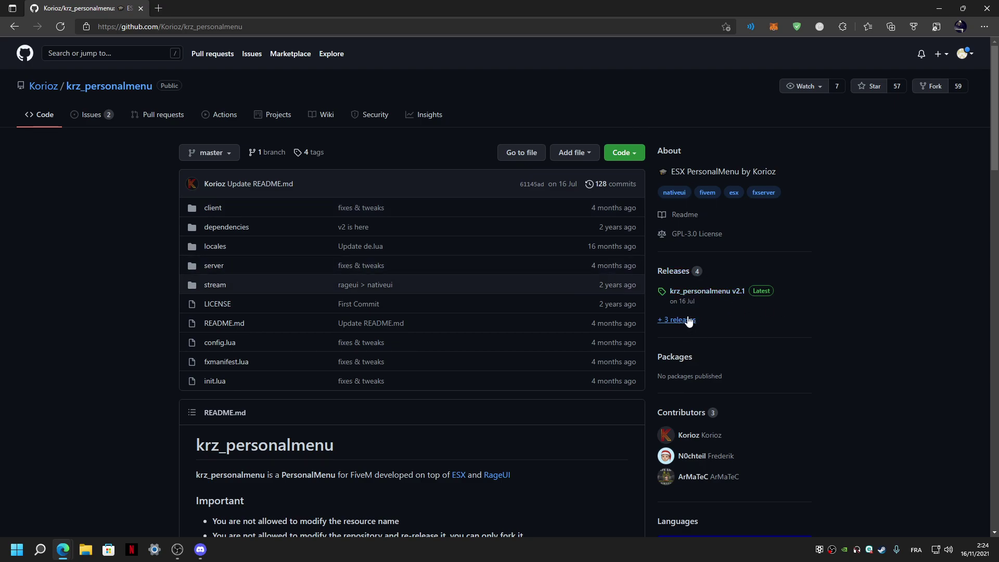
# Step: View the krz_personalmenu v2.1 release page and the repository's fxmanifest.lua, returning to the main repository page
pyautogui.click(690, 293)
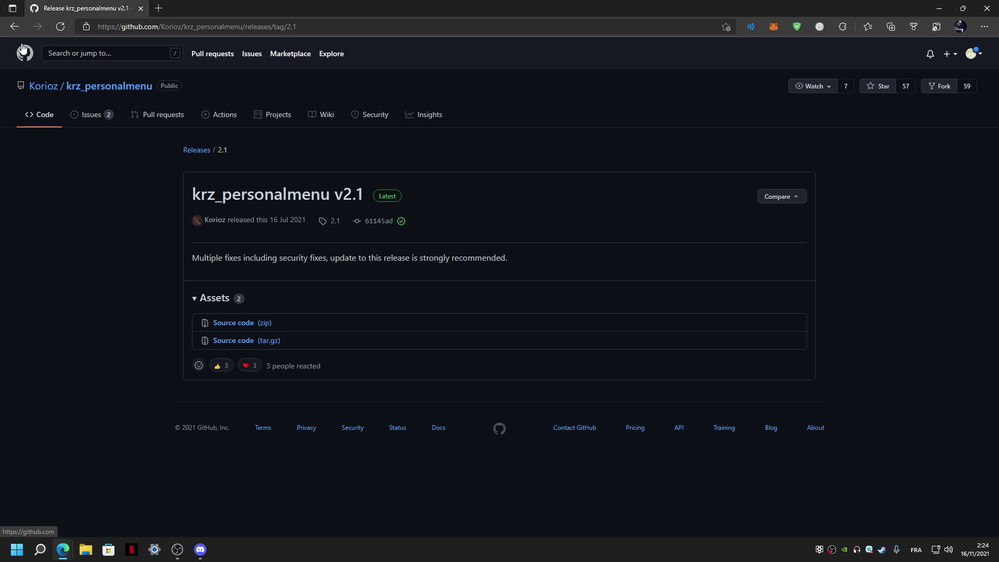
pyautogui.click(14, 26)
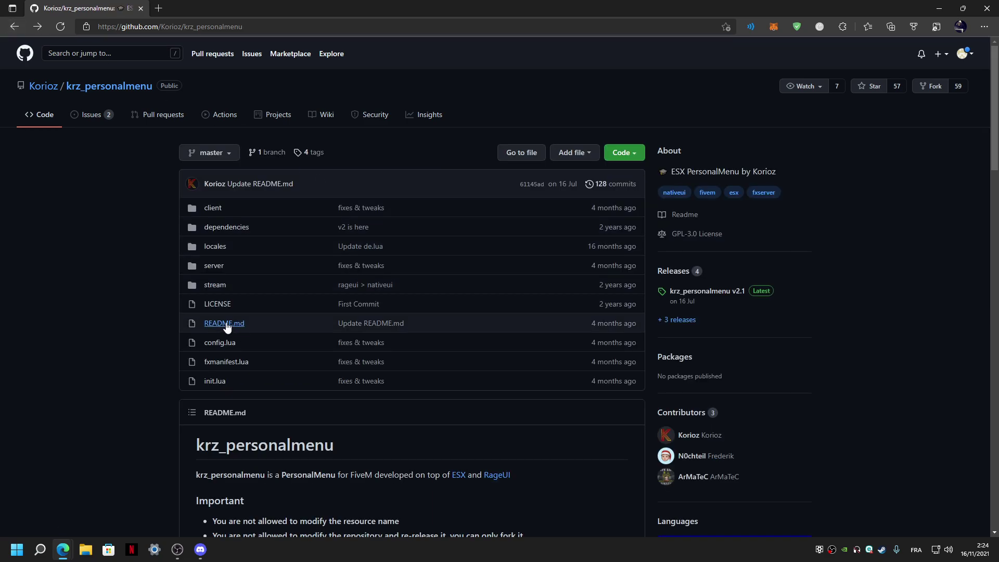
pyautogui.click(224, 363)
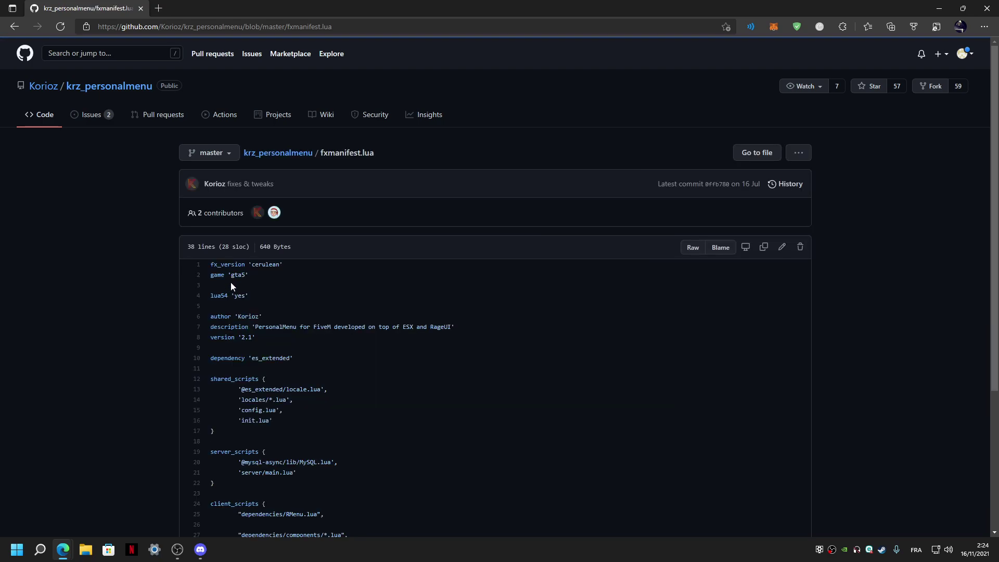
pyautogui.click(19, 32)
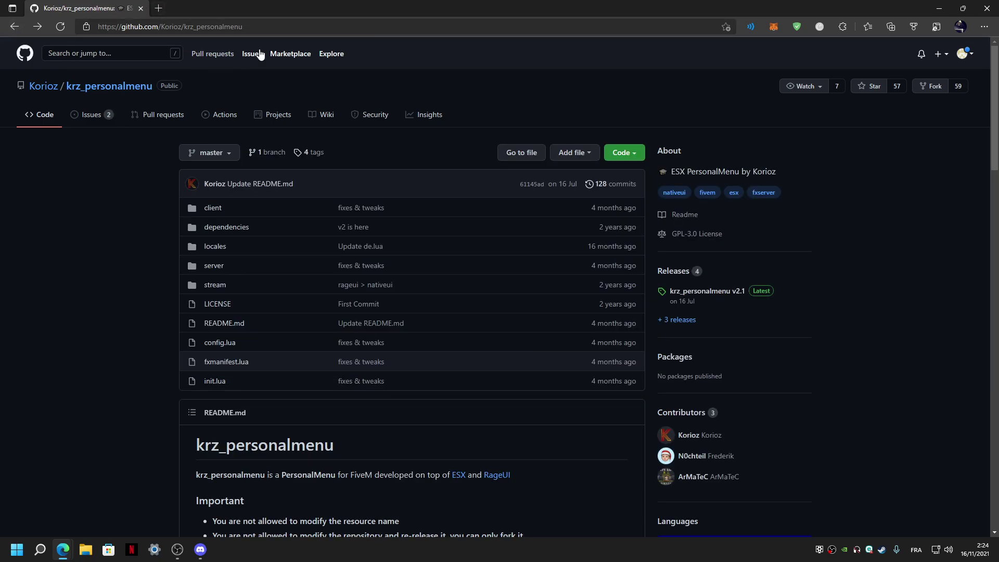
# Step: Minimize the browser and extract the krz_personalmenu-master archive onto the desktop
pyautogui.click(932, 7)
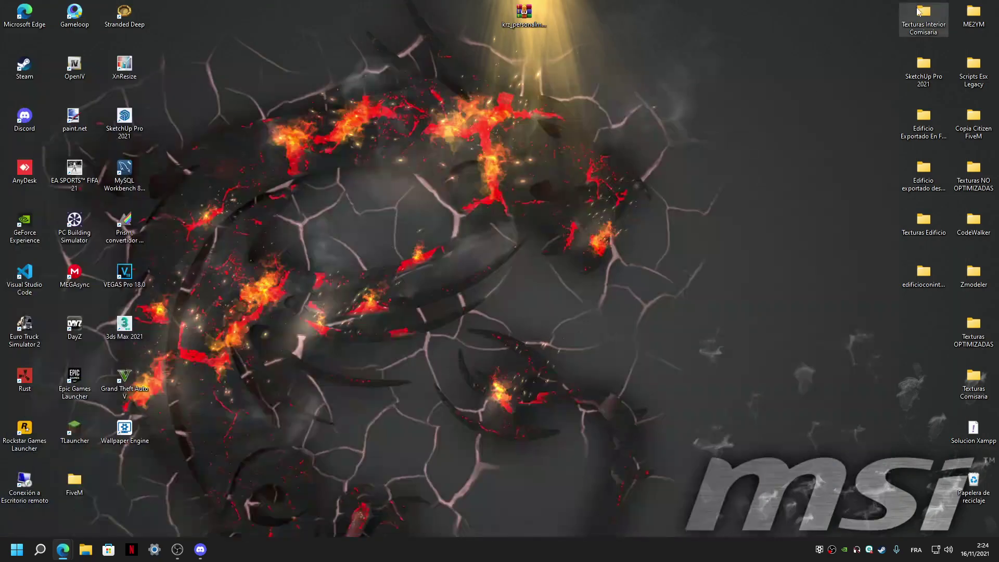
pyautogui.moveTo(524, 12); pyautogui.dragTo(473, 65)
pyautogui.moveTo(337, 27); pyautogui.dragTo(587, 134)
pyautogui.click(537, 198)
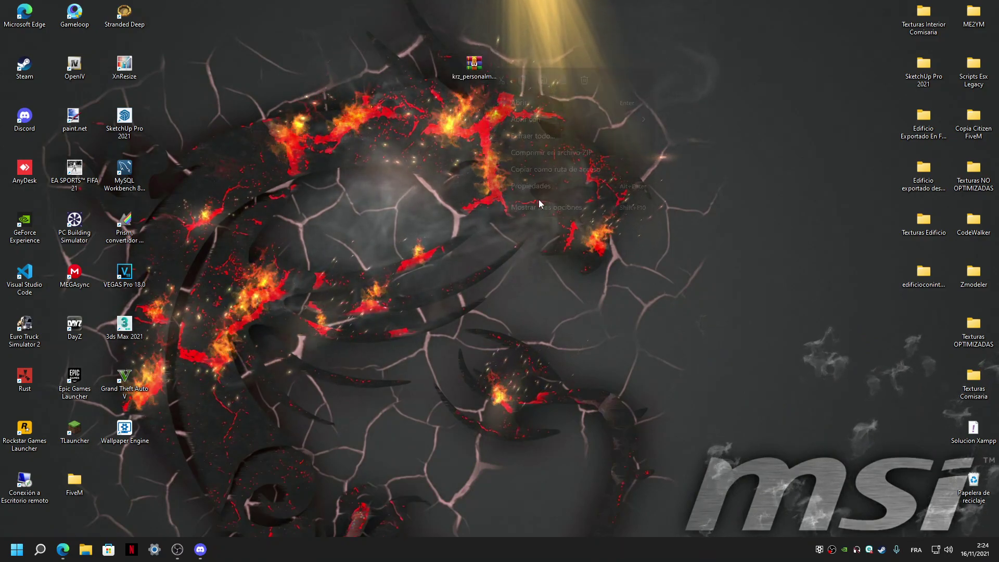
pyautogui.rightClick(493, 68)
pyautogui.click(536, 203)
pyautogui.click(558, 248)
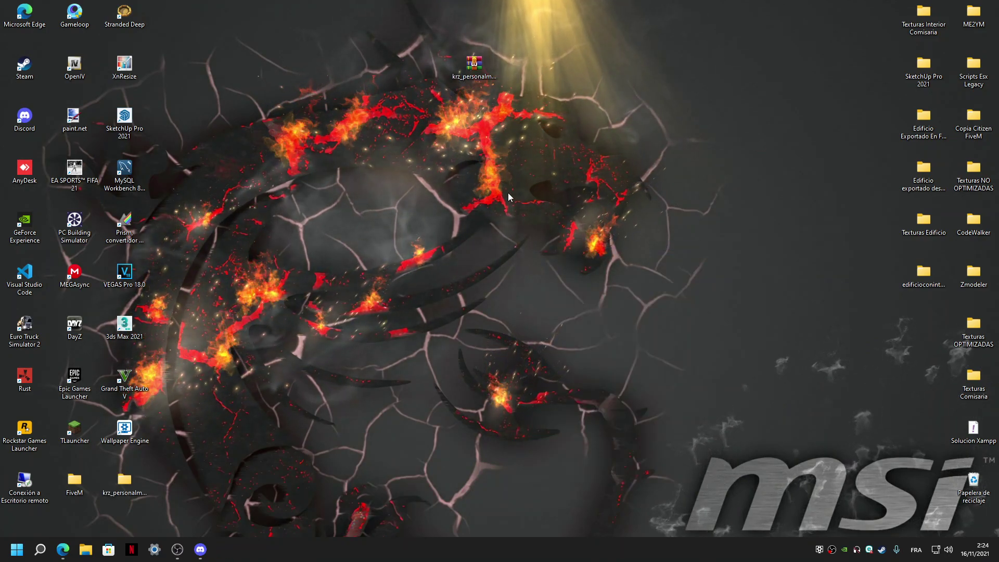
# Step: Delete the krz_personalmenu-master archive and move the extracted folder to the empty middle area of the desktop
pyautogui.moveTo(373, 73); pyautogui.dragTo(505, 132)
pyautogui.press('Delete')
pyautogui.moveTo(124, 481); pyautogui.dragTo(511, 87)
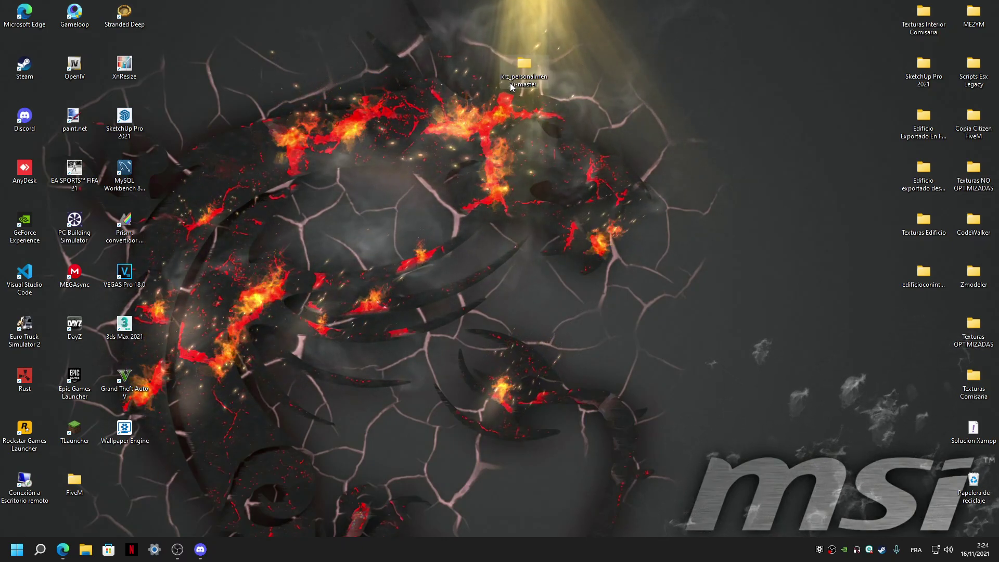
# Step: Rename the extracted folder as krz_personalmenu by removing the "-master" suffix
pyautogui.rightClick(511, 85)
pyautogui.click(566, 95)
pyautogui.click(535, 84)
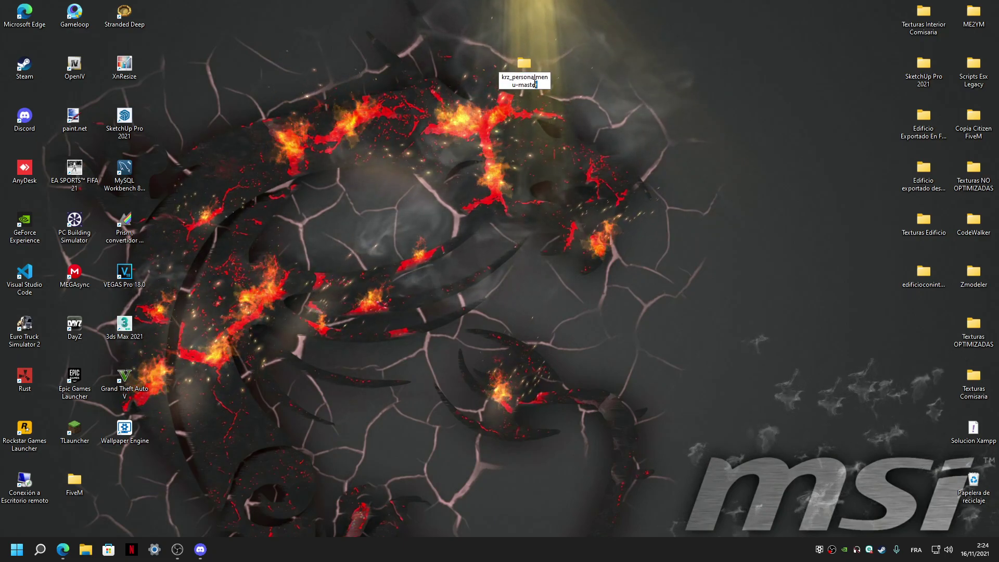
pyautogui.moveTo(536, 85); pyautogui.dragTo(519, 85)
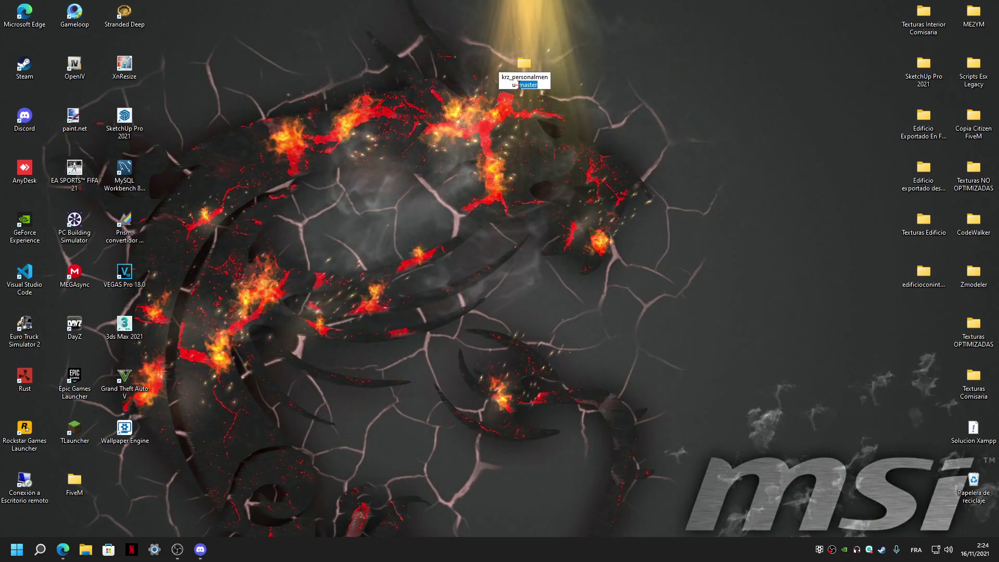
pyautogui.press('BackSpace')
pyautogui.press('BackSpace')
pyautogui.press('Return')
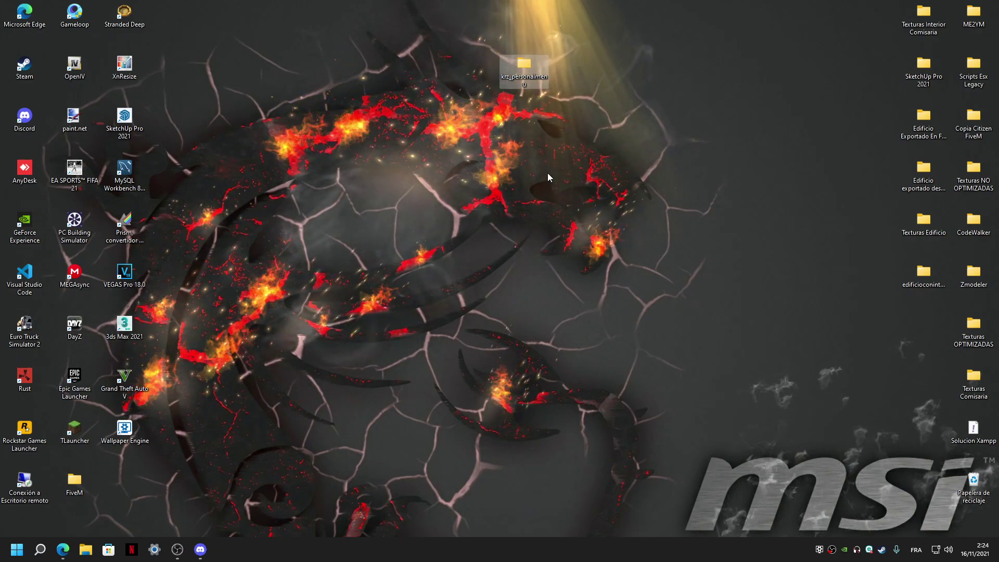
# Step: Open the server's resources folder in File Explorer at Samsung (D:) > EsxLegacyRP > server-data > resources
pyautogui.click(86, 549)
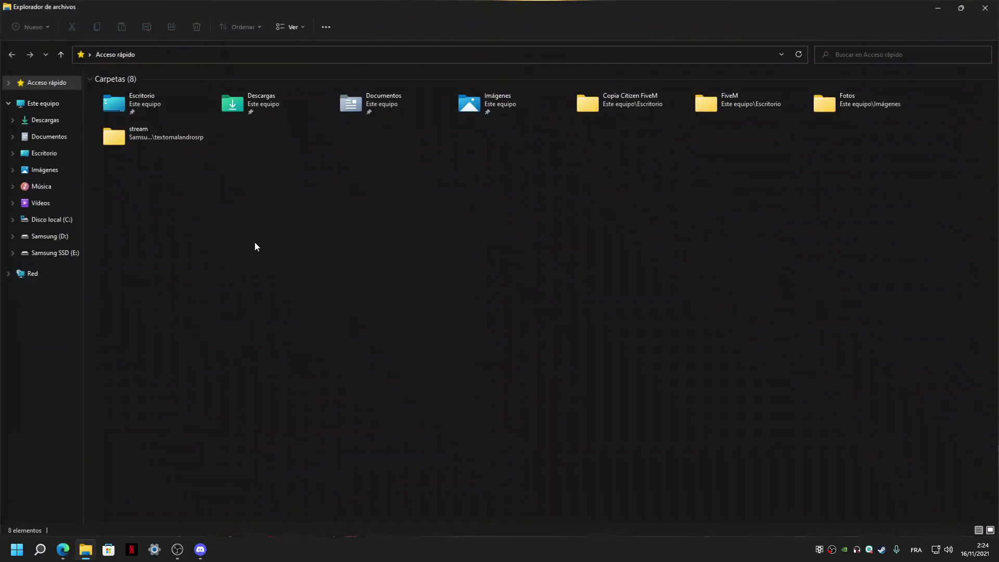
pyautogui.click(65, 237)
pyautogui.doubleClick(127, 93)
pyautogui.doubleClick(123, 108)
pyautogui.doubleClick(119, 90)
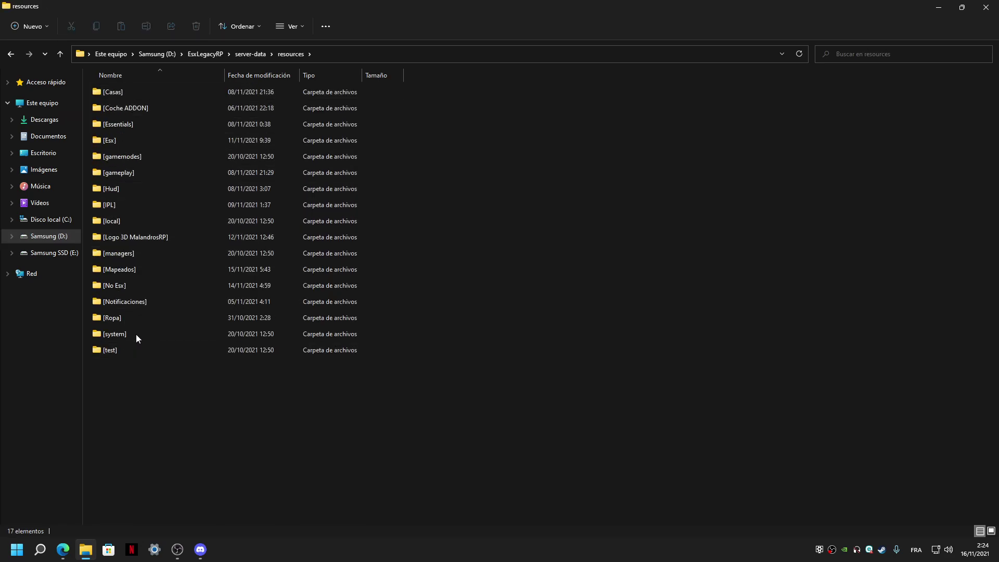
# Step: Create a folder named [Menu Personal] inside resources and open it
pyautogui.rightClick(146, 387)
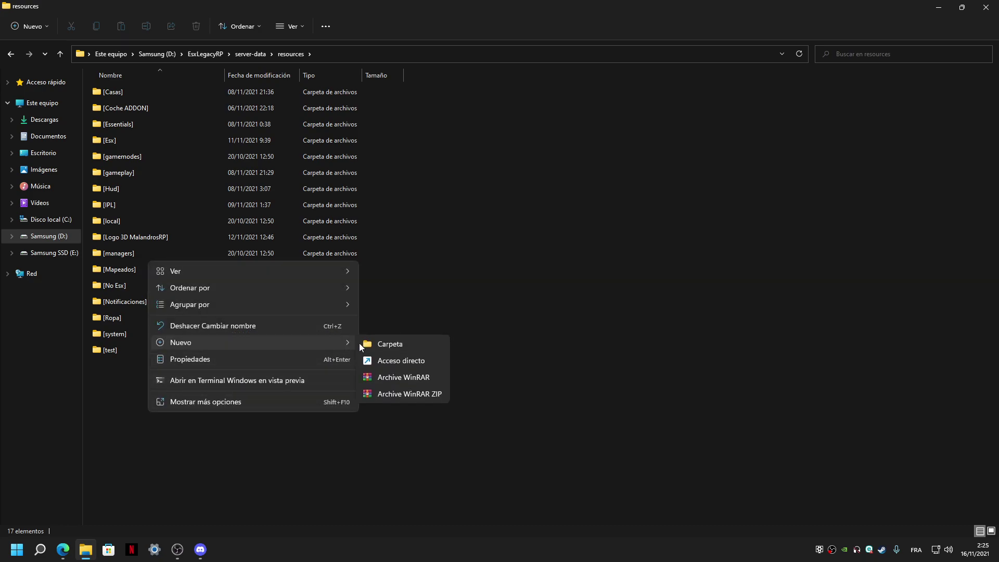
pyautogui.click(373, 342)
pyautogui.write('[Menu Per')
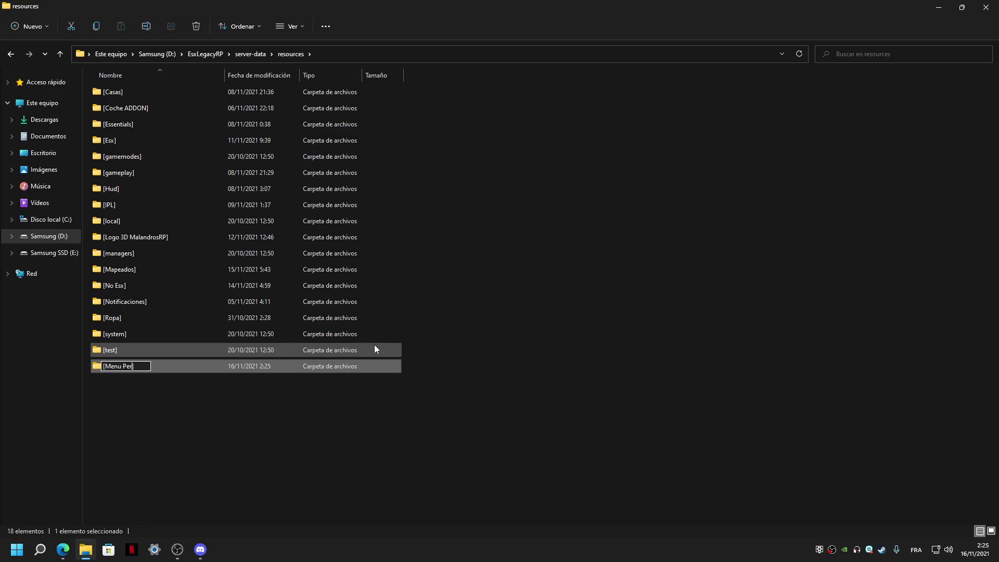
pyautogui.press('Return')
pyautogui.press('Return')
# Step: Move the krz_personalmenu folder from the desktop into [Menu Personal] and maximize the File Explorer window again
pyautogui.moveTo(553, 4); pyautogui.dragTo(554, 132)
pyautogui.moveTo(510, 73); pyautogui.dragTo(436, 232)
pyautogui.moveTo(435, 56); pyautogui.dragTo(598, 106)
pyautogui.click(780, 129)
# Step: Look through the krz_personalmenu folder and its locales subfolder, and open the config file for editing
pyautogui.doubleClick(156, 92)
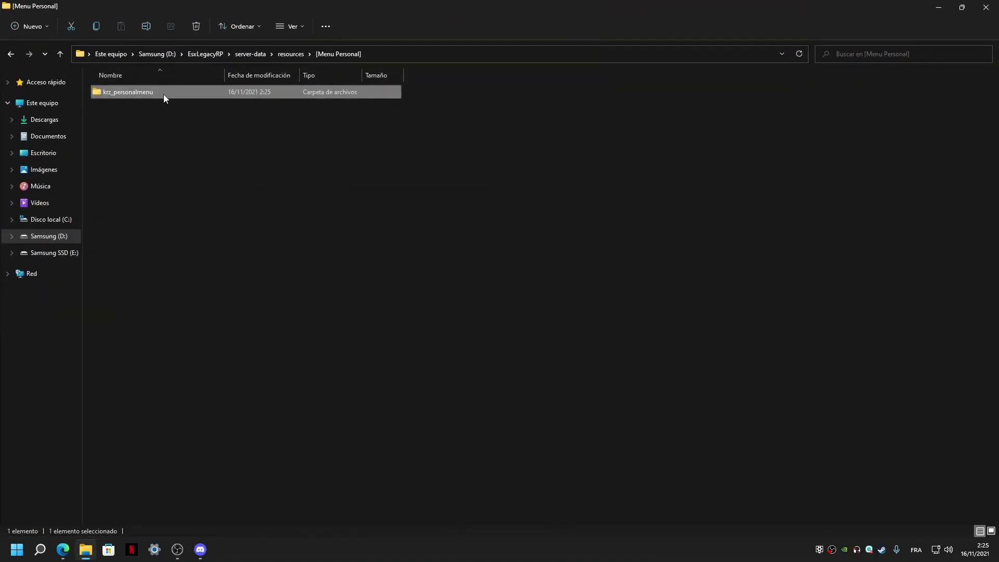
pyautogui.moveTo(169, 299); pyautogui.dragTo(125, 78)
pyautogui.click(188, 286)
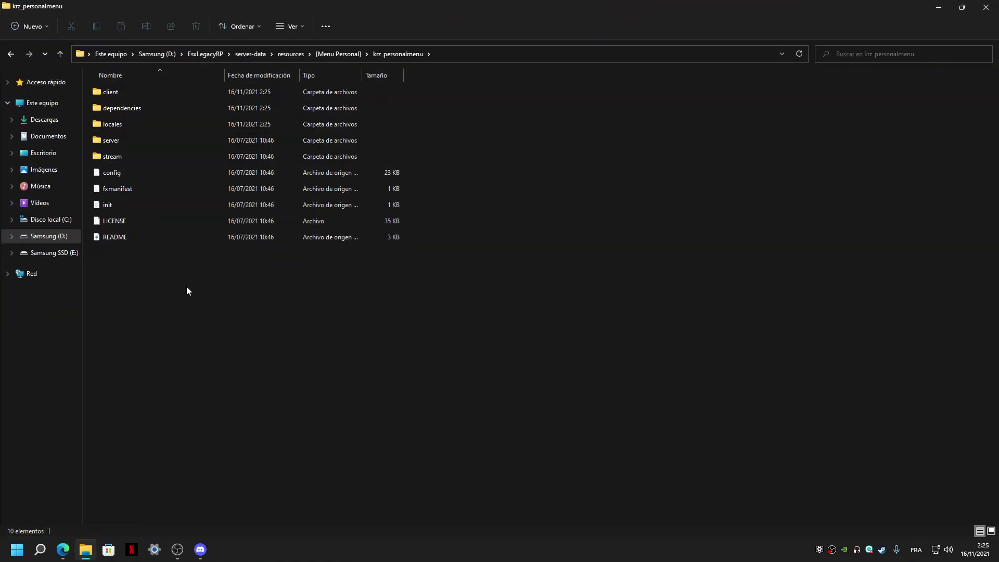
pyautogui.doubleClick(112, 124)
pyautogui.moveTo(127, 191); pyautogui.dragTo(102, 81)
pyautogui.hotkey('alt', 'Left')
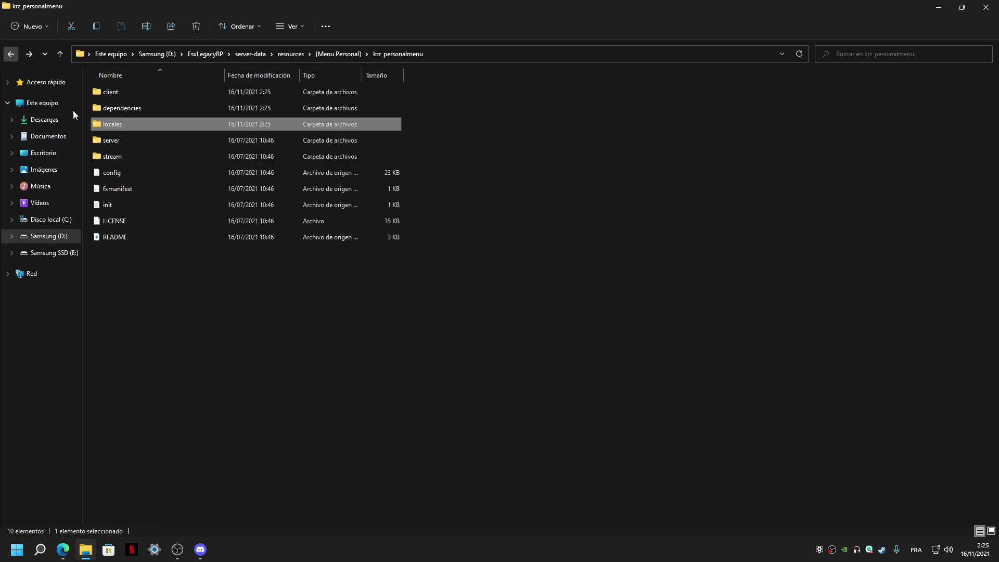
pyautogui.doubleClick(106, 171)
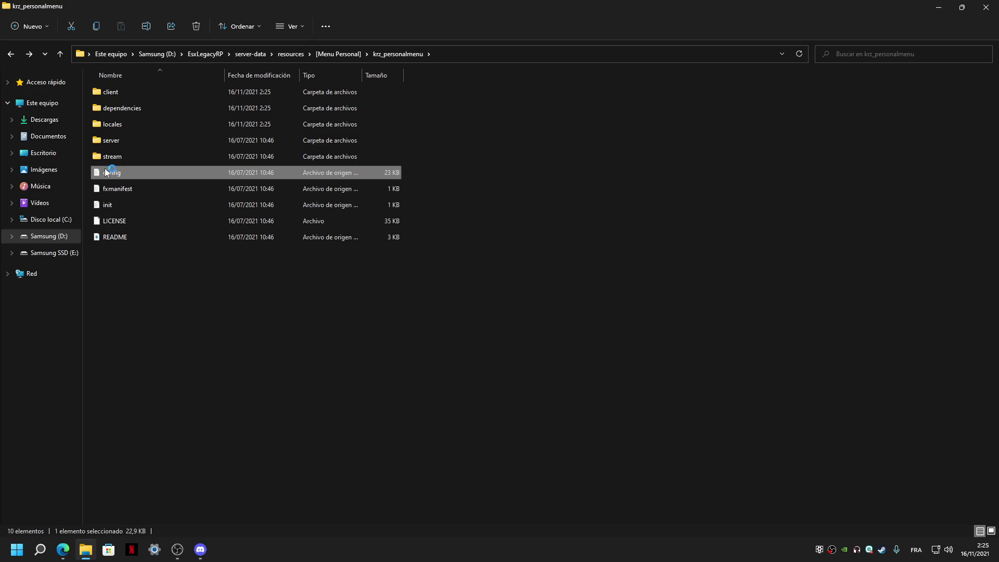
# Step: Open MySQL Workbench and connect to ServidoresRP, checking the SQL File 4 and addon_account queries
pyautogui.click(938, 7)
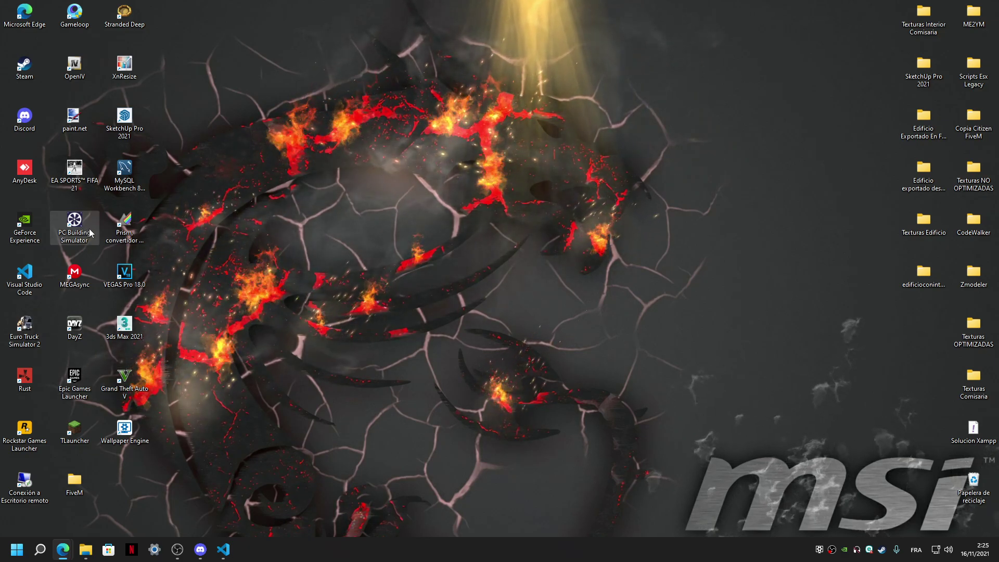
pyautogui.doubleClick(124, 174)
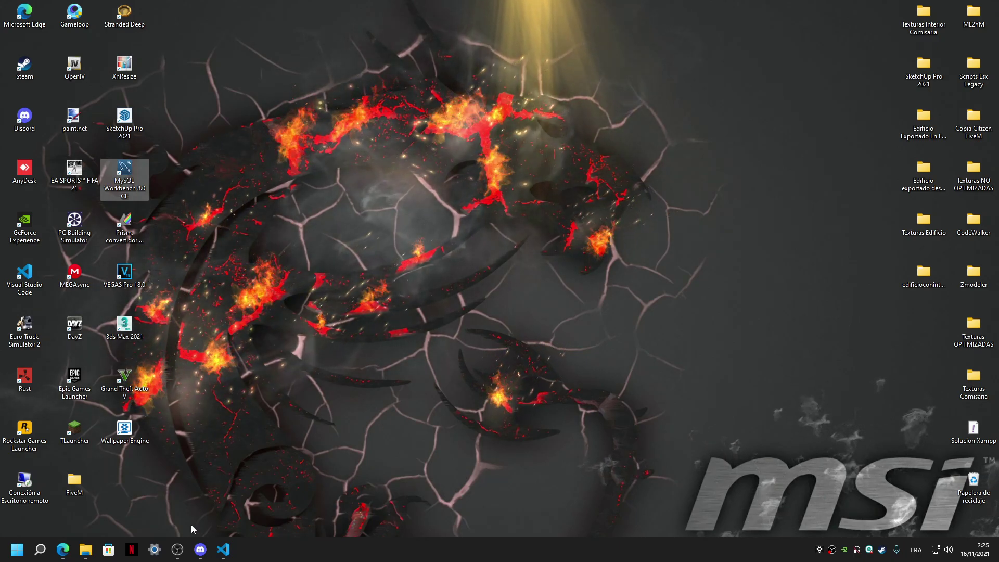
pyautogui.click(200, 550)
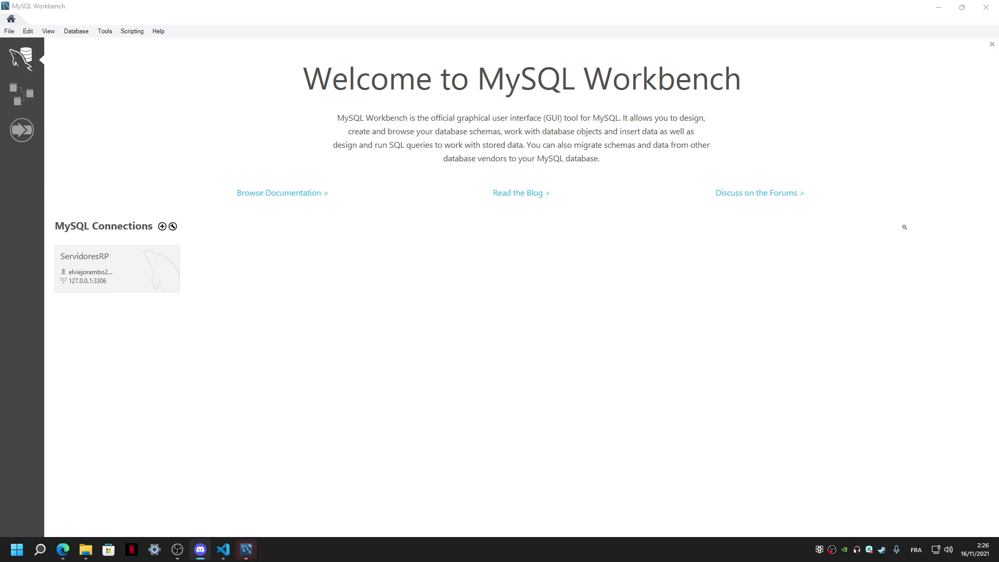
pyautogui.click(145, 275)
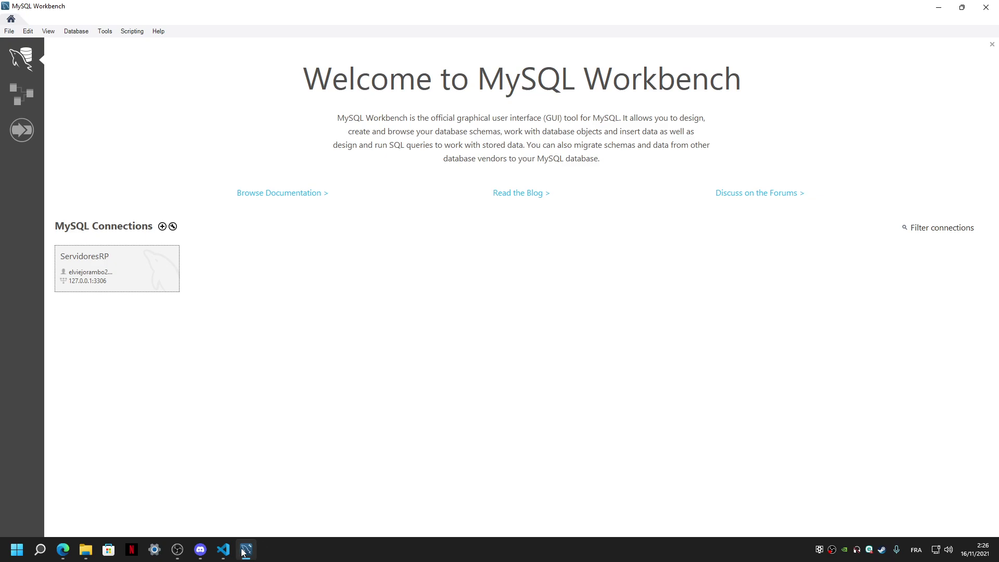
pyautogui.click(223, 549)
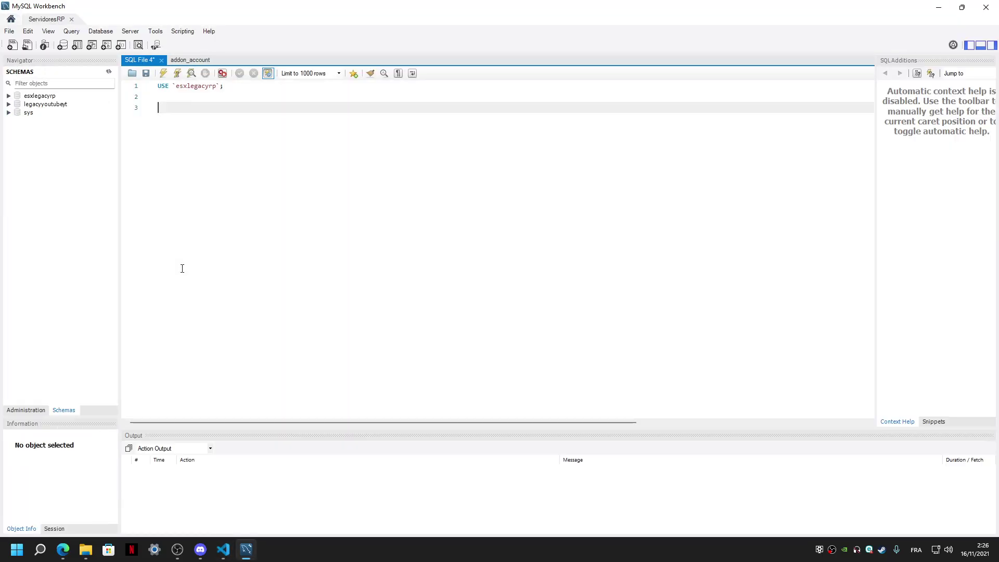
pyautogui.click(174, 61)
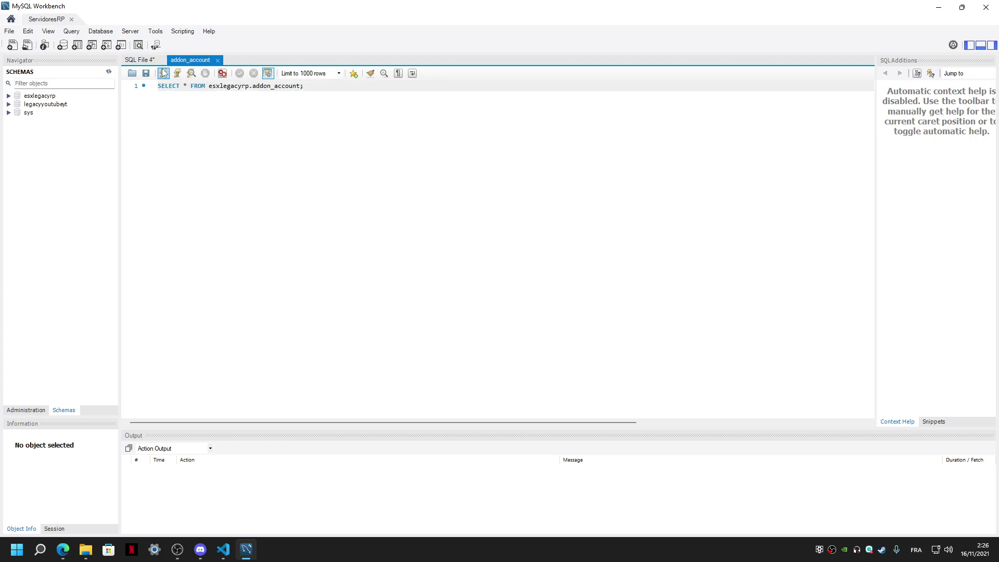
pyautogui.click(159, 62)
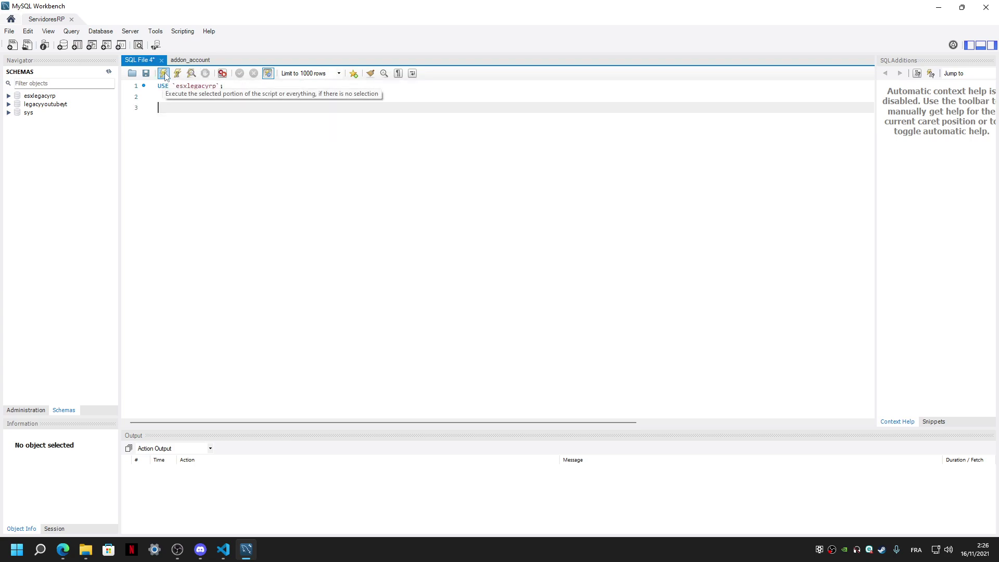
# Step: Expand the esxlegacyrp schema's tables, refresh the schema list, and minimize MySQL Workbench with SQL File 4 active
pyautogui.click(9, 96)
pyautogui.click(18, 105)
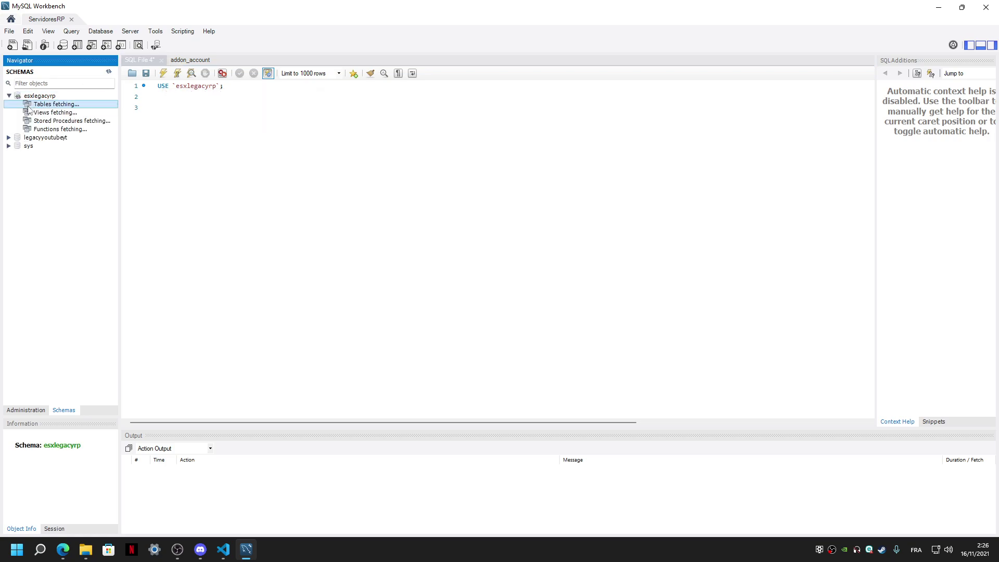
pyautogui.click(18, 105)
pyautogui.click(42, 112)
pyautogui.rightClick(45, 114)
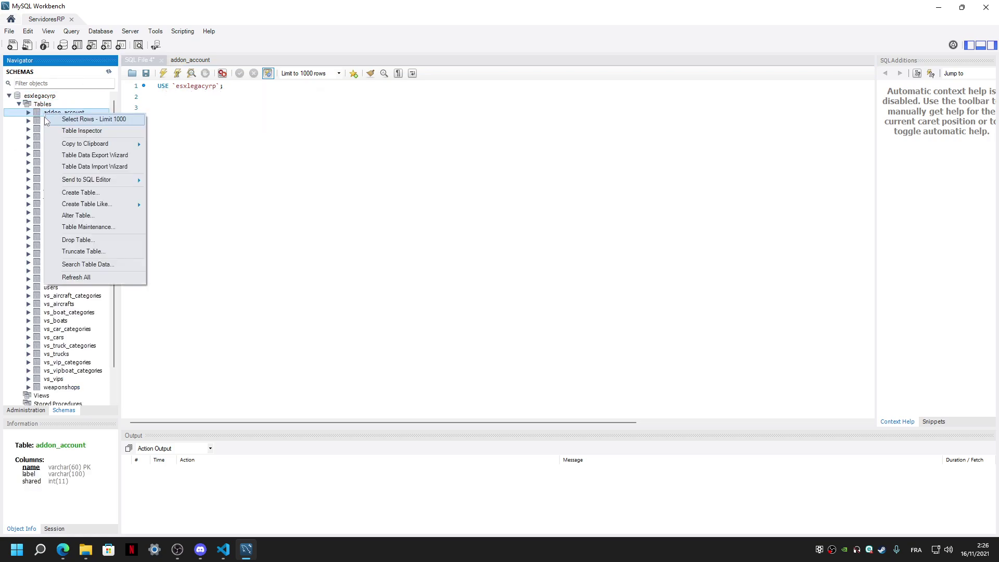
pyautogui.click(89, 279)
pyautogui.click(197, 61)
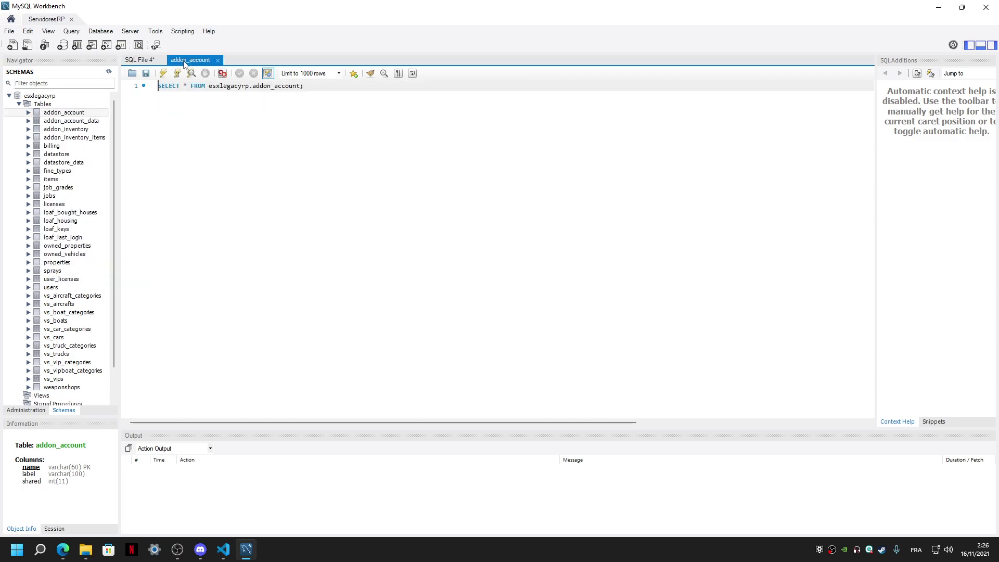
pyautogui.click(155, 61)
pyautogui.click(937, 8)
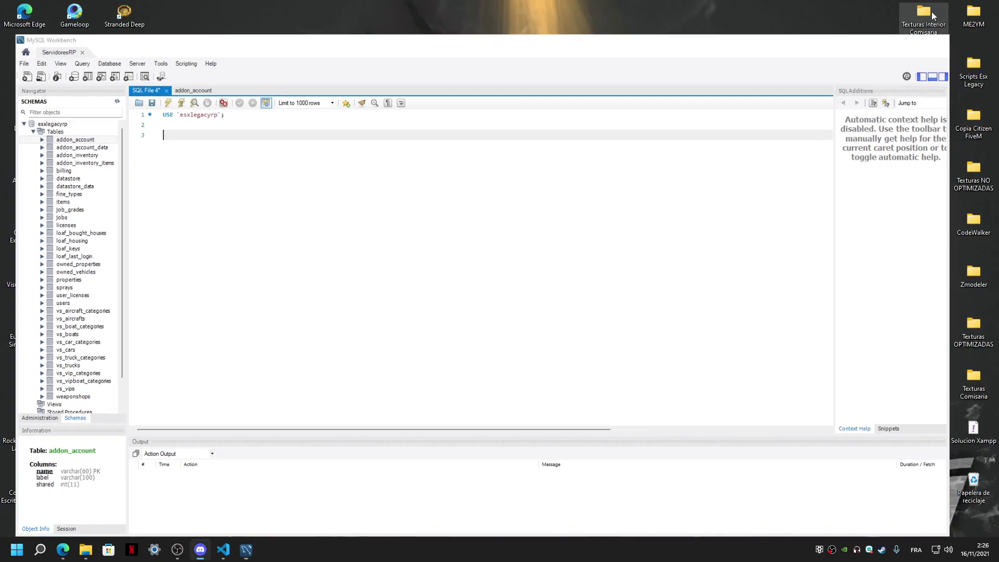
# Step: Start the server by launching run_server from the EsxLegacyRP > server folder, moving its console window aside
pyautogui.click(86, 549)
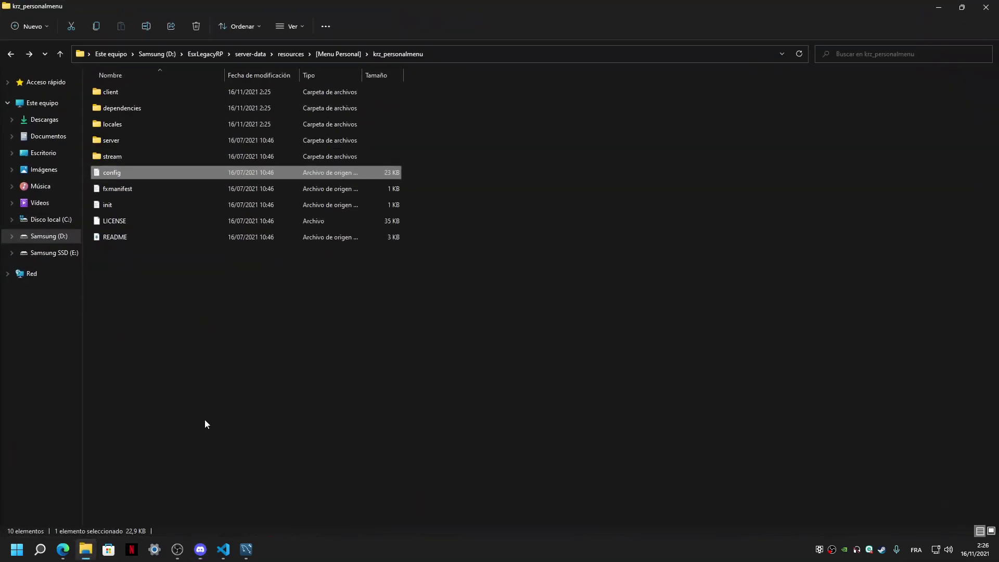
pyautogui.click(235, 54)
pyautogui.click(194, 53)
pyautogui.doubleClick(110, 90)
pyautogui.scroll(-5, 166, 151)
pyautogui.scroll(-18, 167, 151)
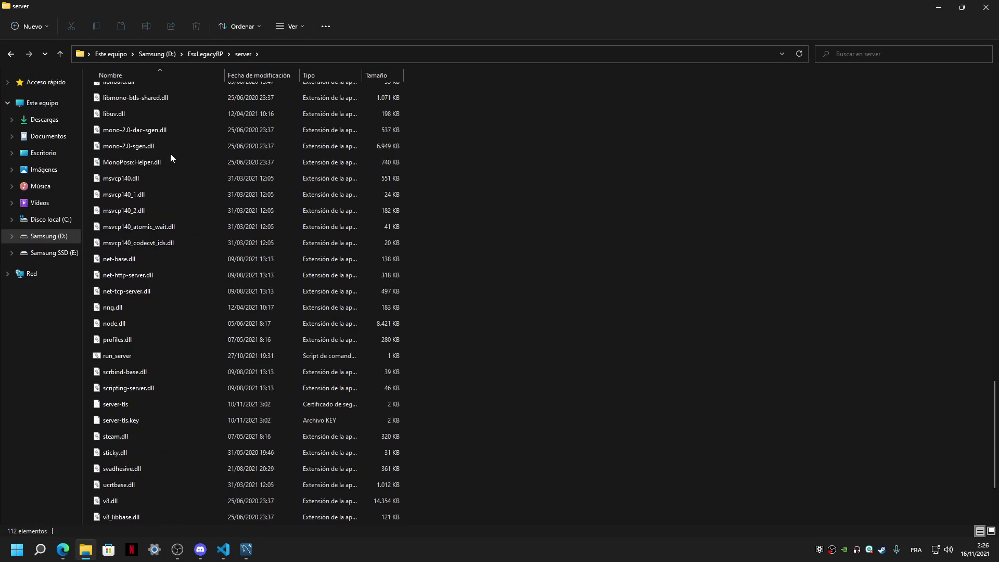
pyautogui.click(132, 245)
pyautogui.doubleClick(132, 246)
pyautogui.moveTo(222, 59); pyautogui.dragTo(420, 87)
# Step: Set Config.Locale to 'es' in the krz_personalmenu config.lua file in Visual Studio Code
pyautogui.click(223, 549)
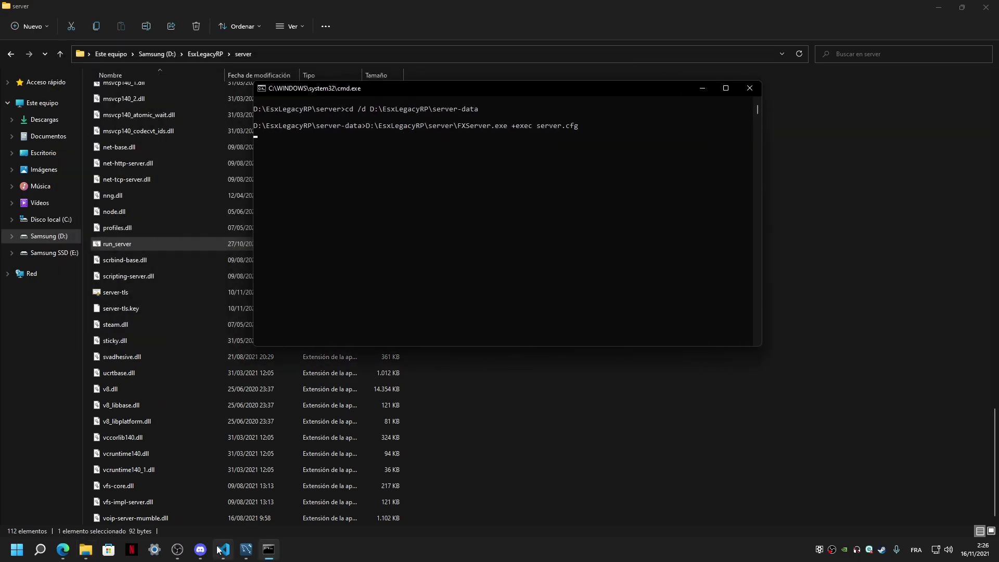
pyautogui.moveTo(140, 199); pyautogui.dragTo(43, 188)
pyautogui.doubleClick(132, 198)
pyautogui.write('es')
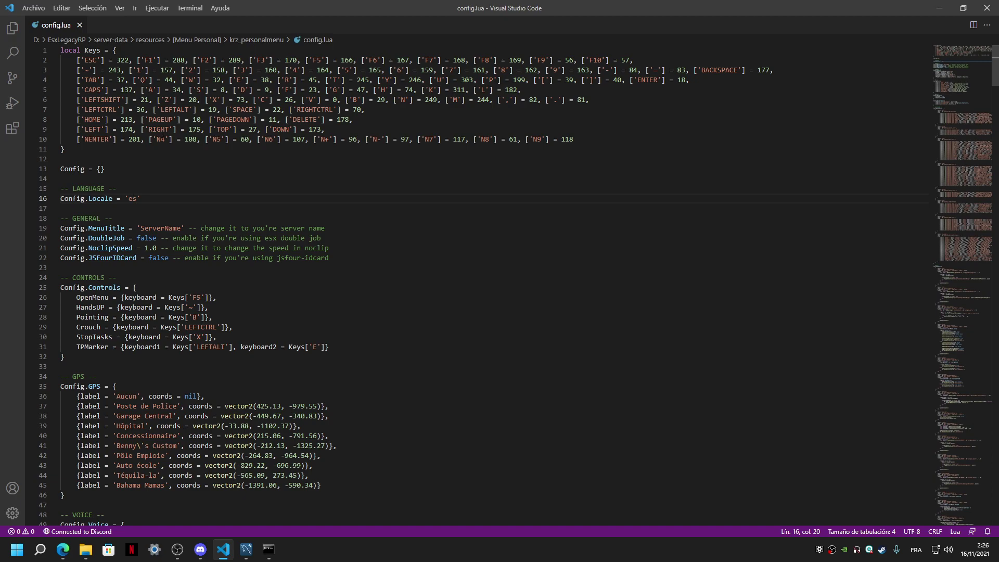
# Step: Check the menu title in the GitHub README screenshot and set Config.MenuTitle to 'MalandrosRP'
pyautogui.doubleClick(161, 228)
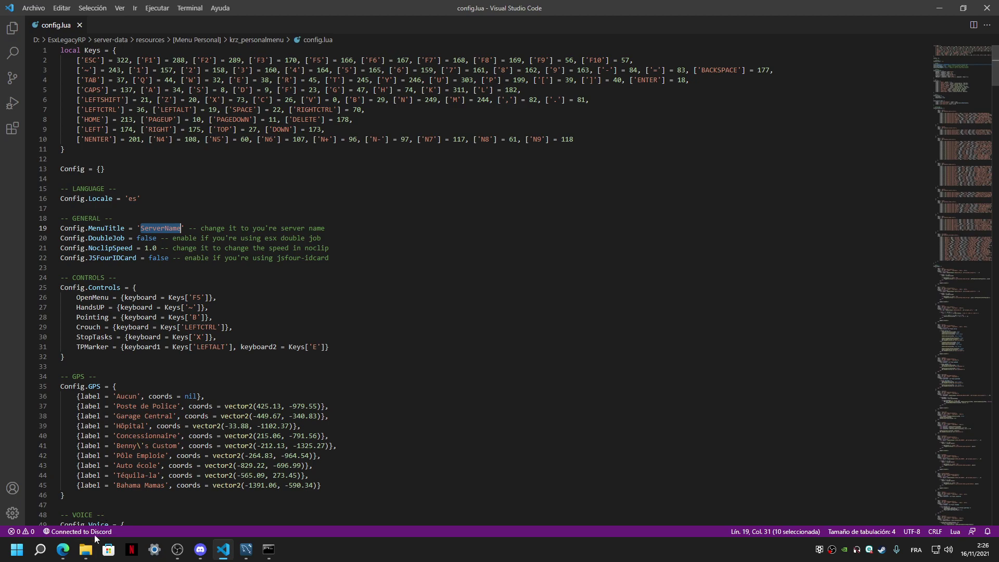
pyautogui.moveTo(63, 549)
pyautogui.click(85, 510)
pyautogui.scroll(-3, 277, 223)
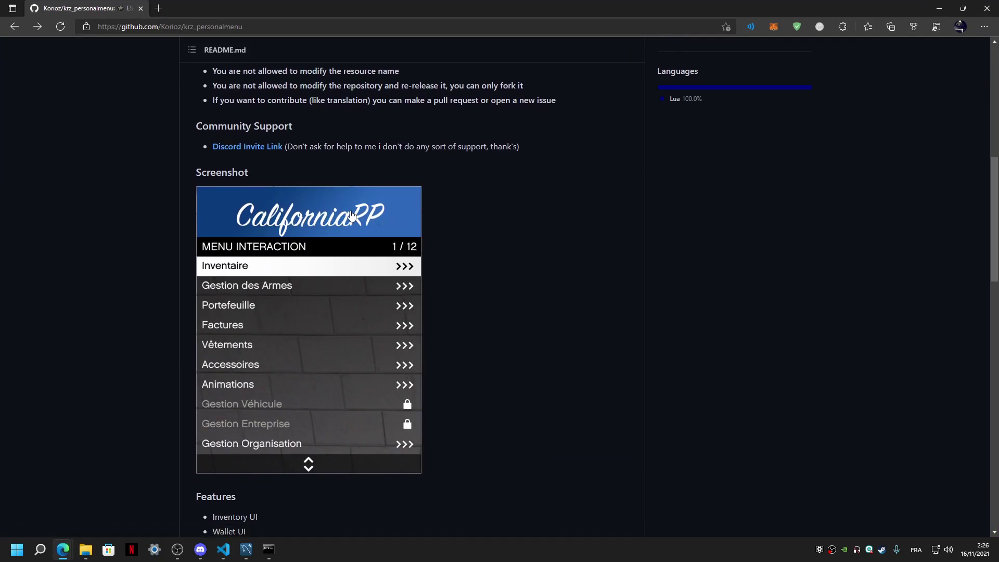
pyautogui.click(939, 7)
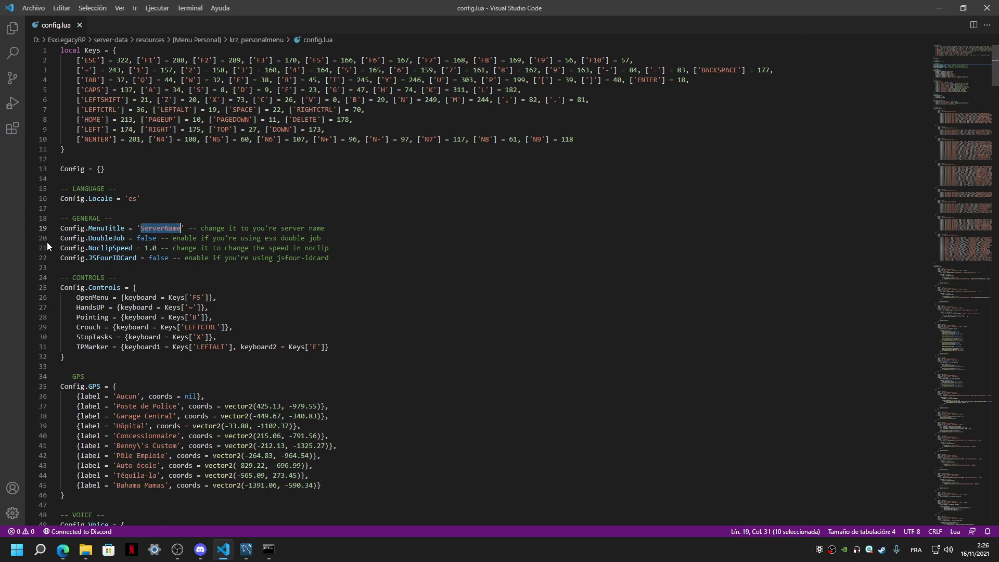
pyautogui.press('BackSpace')
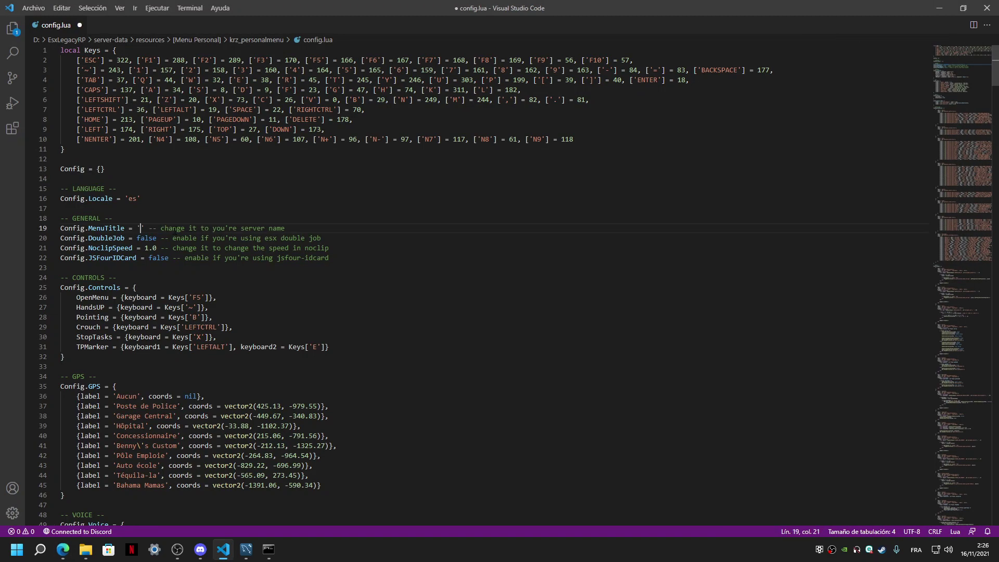
pyautogui.write('MalandrosRP')
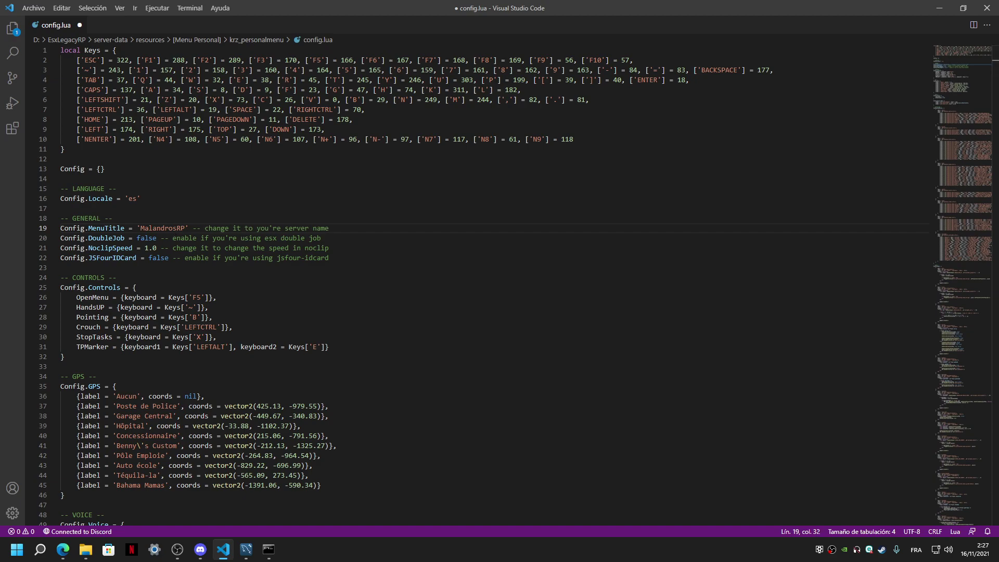
# Step: Paste the copied emoji on both sides of MalandrosRP in Config.MenuTitle and save config.lua
pyautogui.click(63, 549)
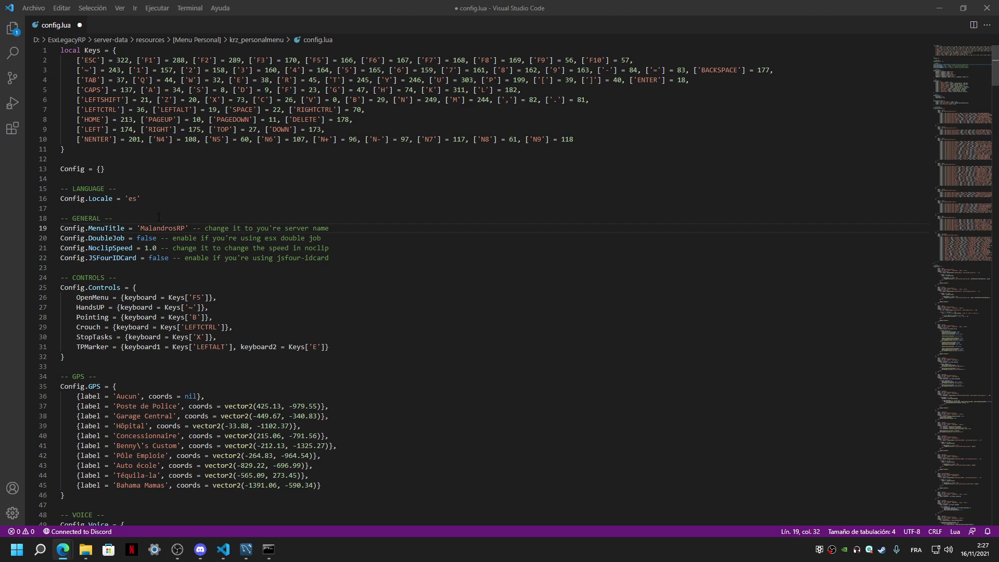
pyautogui.click(140, 226)
pyautogui.write('🔫')
pyautogui.click(195, 228)
pyautogui.write('🦎')
pyautogui.hotkey('ctrl', 's')
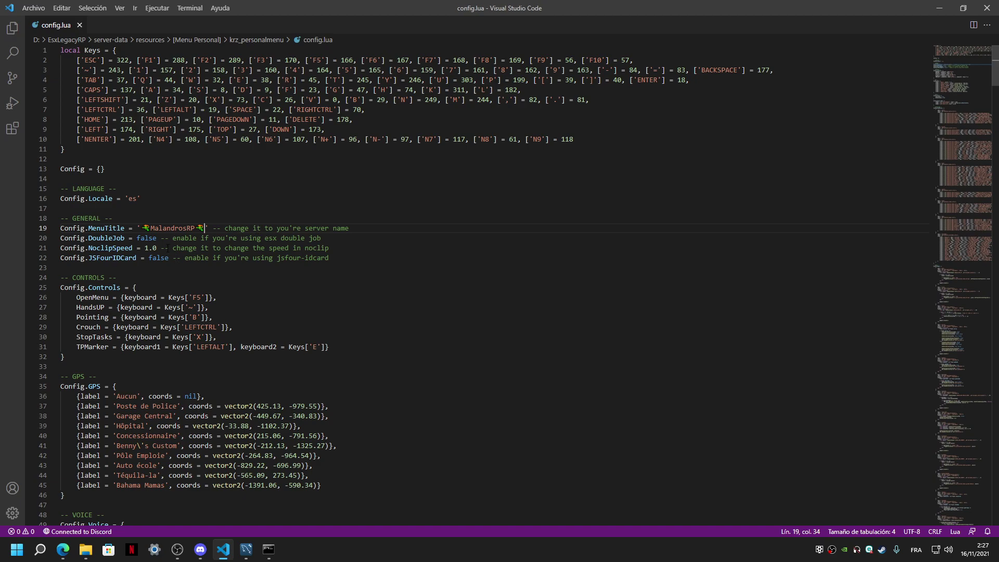
# Step: Select the Config.DoubleJob value and examine the running server's console output
pyautogui.doubleClick(152, 237)
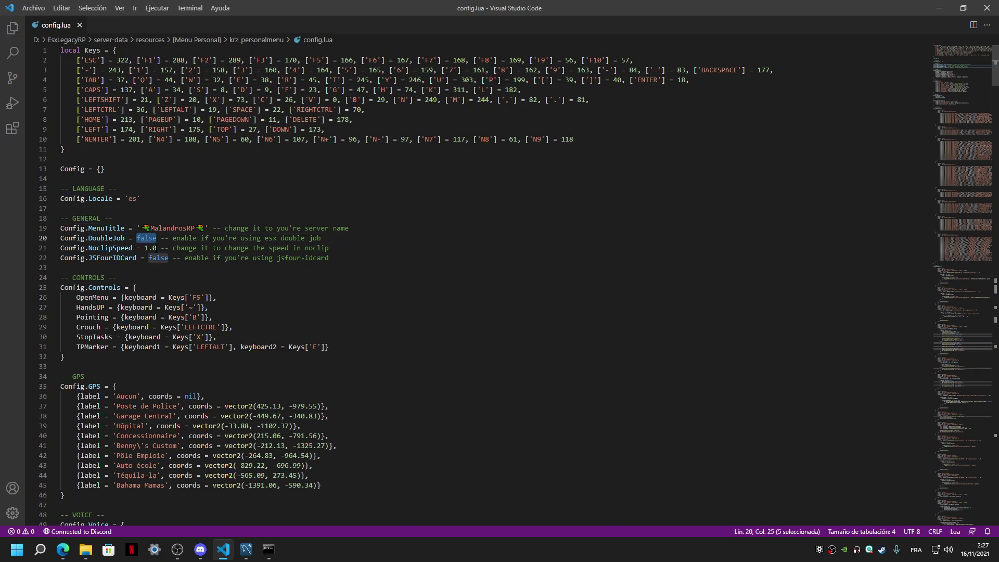
pyautogui.click(275, 549)
pyautogui.click(269, 548)
pyautogui.click(269, 549)
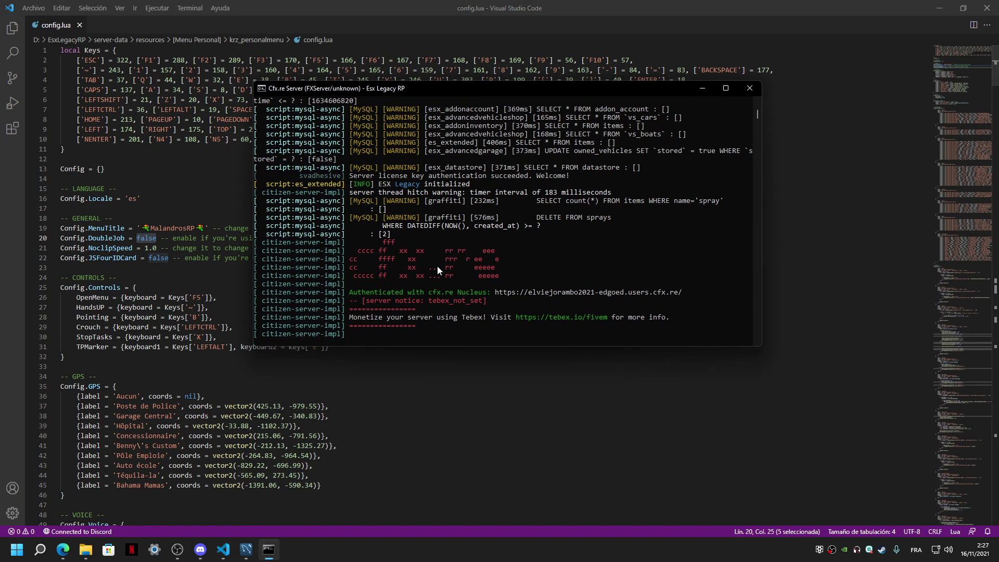
# Step: Look through the resources folder at Samsung (D:) > EsxLegacyRP > server-data for the double job script
pyautogui.click(87, 549)
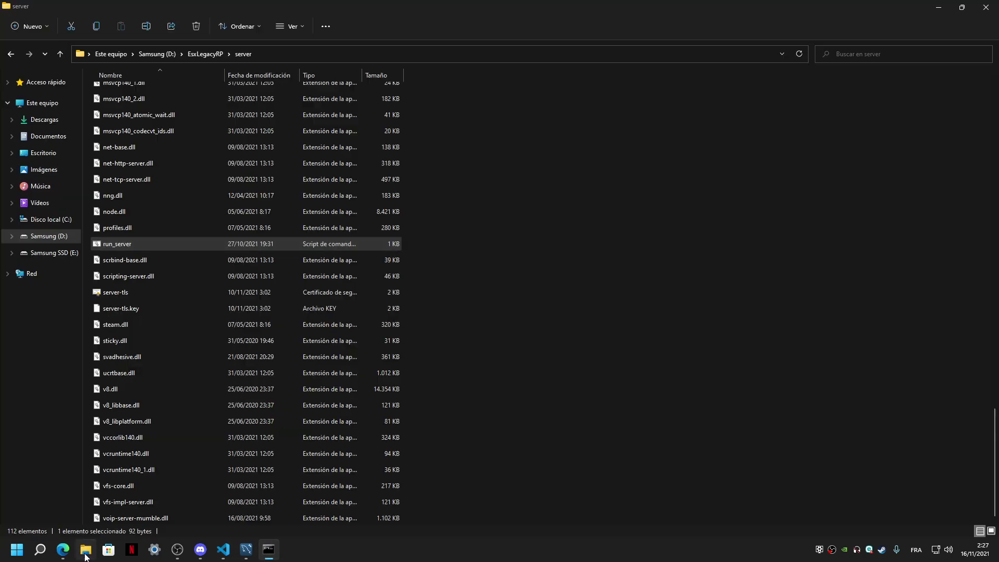
pyautogui.click(73, 237)
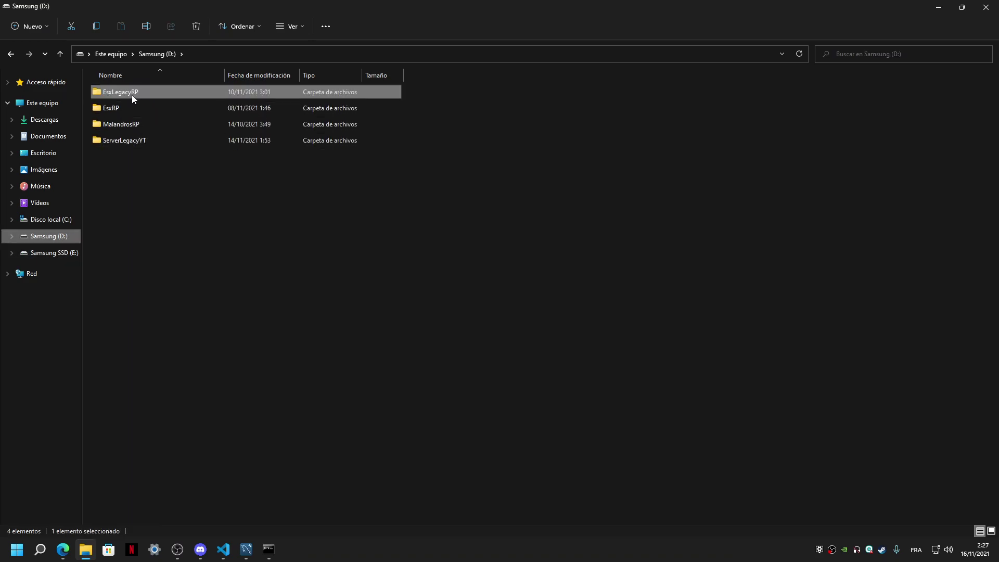
pyautogui.doubleClick(132, 95)
pyautogui.doubleClick(120, 108)
pyautogui.click(118, 107)
pyautogui.doubleClick(118, 108)
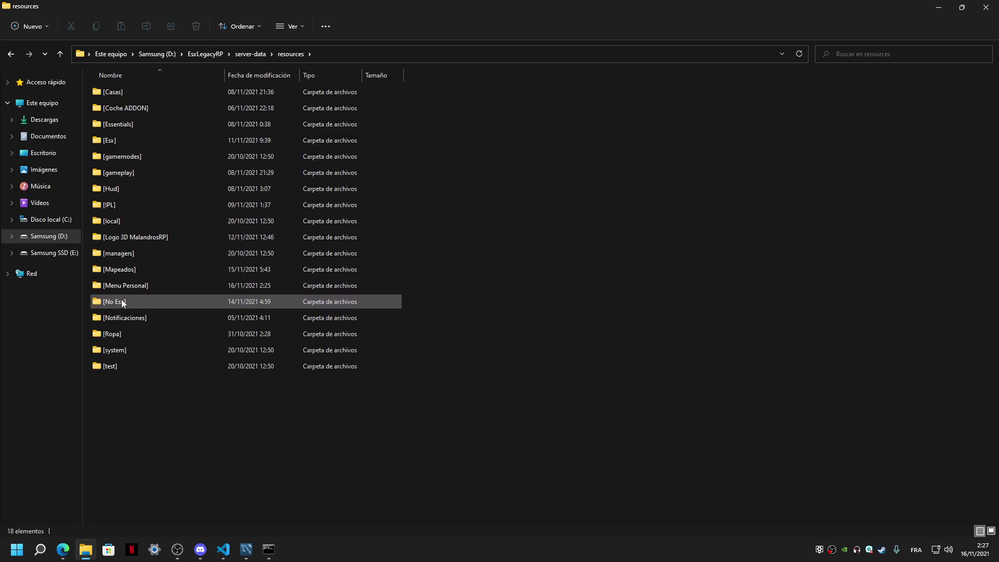
pyautogui.moveTo(121, 299)
# Step: Copy the dobletrabajo folder from Samsung (D:) > EsxRP > server-data > resources > [No Esx]
pyautogui.click(201, 54)
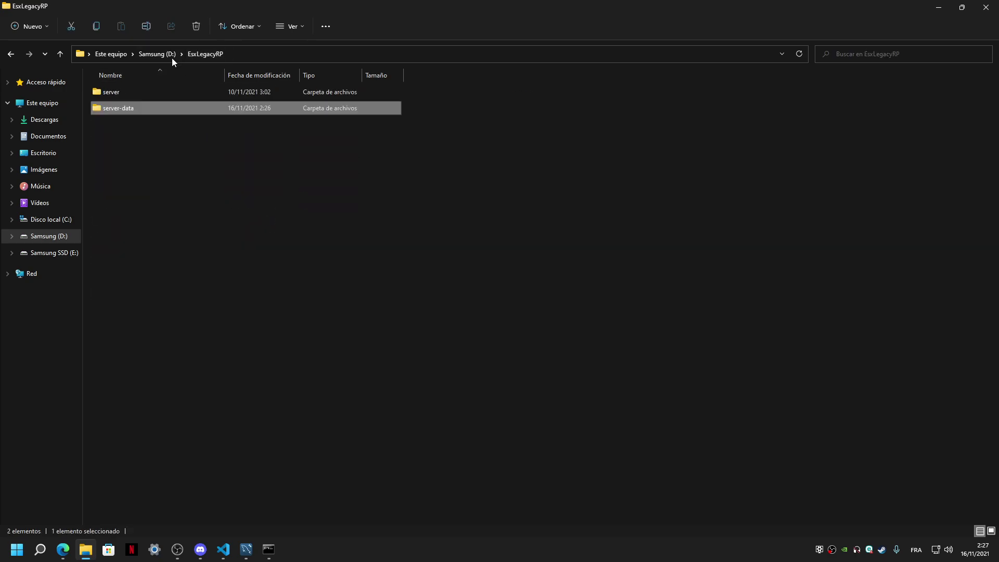
pyautogui.click(157, 55)
pyautogui.doubleClick(117, 108)
pyautogui.doubleClick(117, 108)
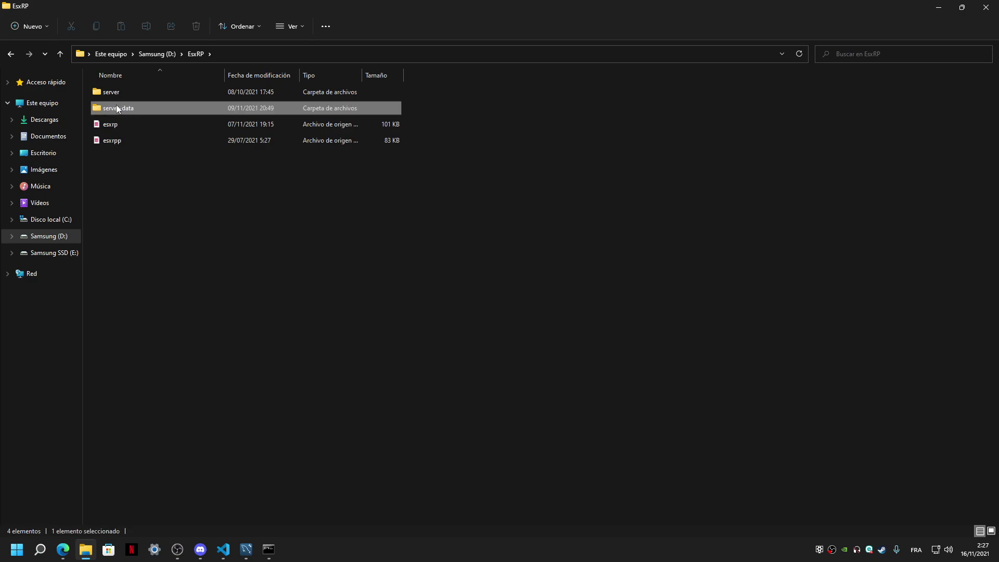
pyautogui.doubleClick(117, 90)
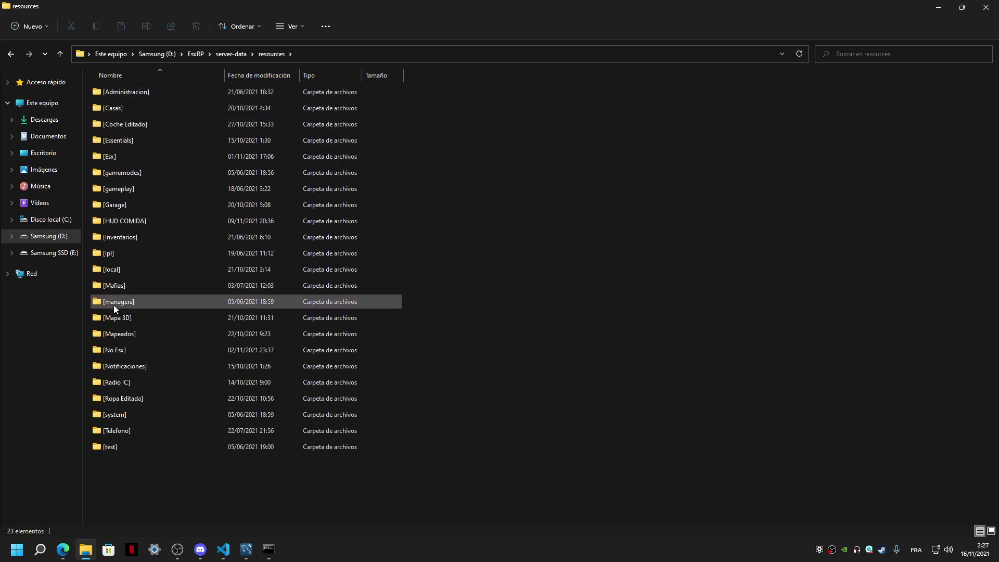
pyautogui.doubleClick(125, 350)
pyautogui.rightClick(132, 176)
pyautogui.click(171, 191)
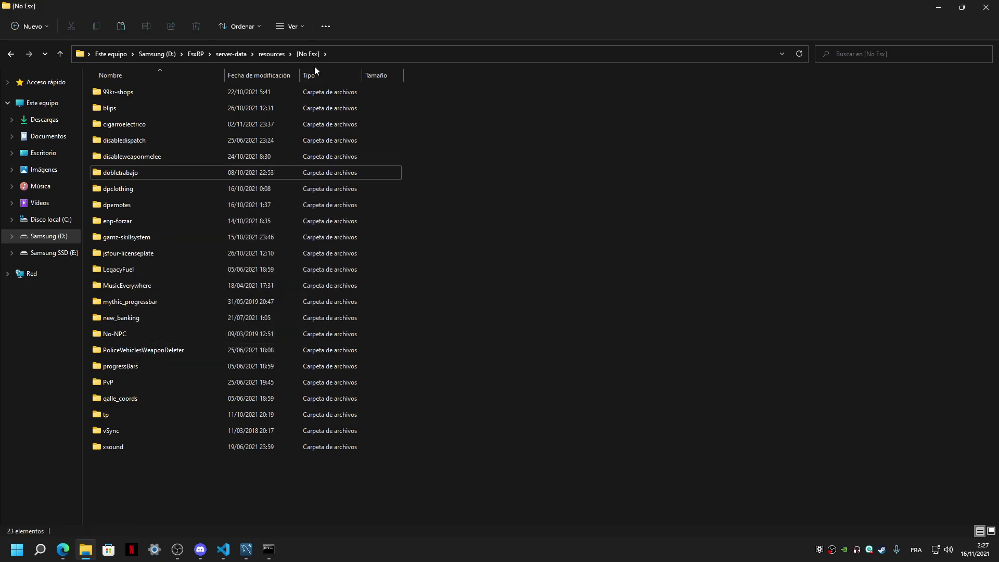
# Step: Paste the copied dobletrabajo folder into Samsung (D:) > EsxLegacyRP > server-data > resources > [No Esx]
pyautogui.click(231, 54)
pyautogui.doubleClick(173, 91)
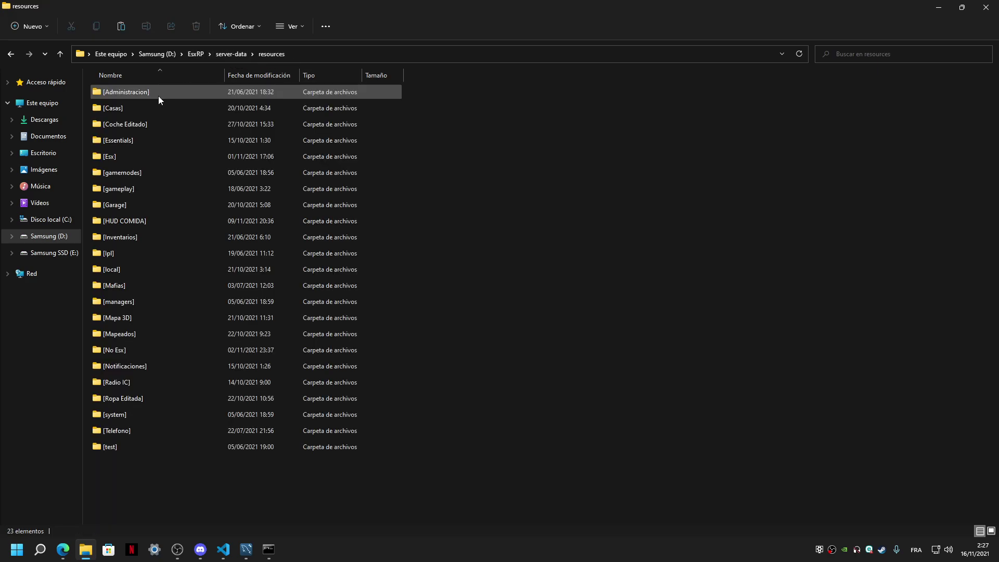
pyautogui.click(157, 54)
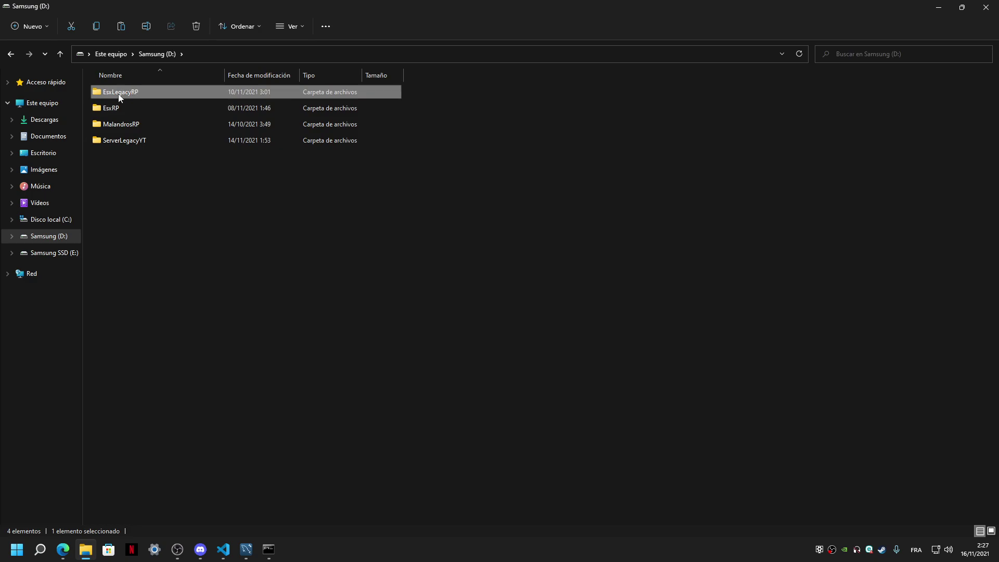
pyautogui.doubleClick(119, 92)
pyautogui.doubleClick(117, 107)
pyautogui.doubleClick(117, 107)
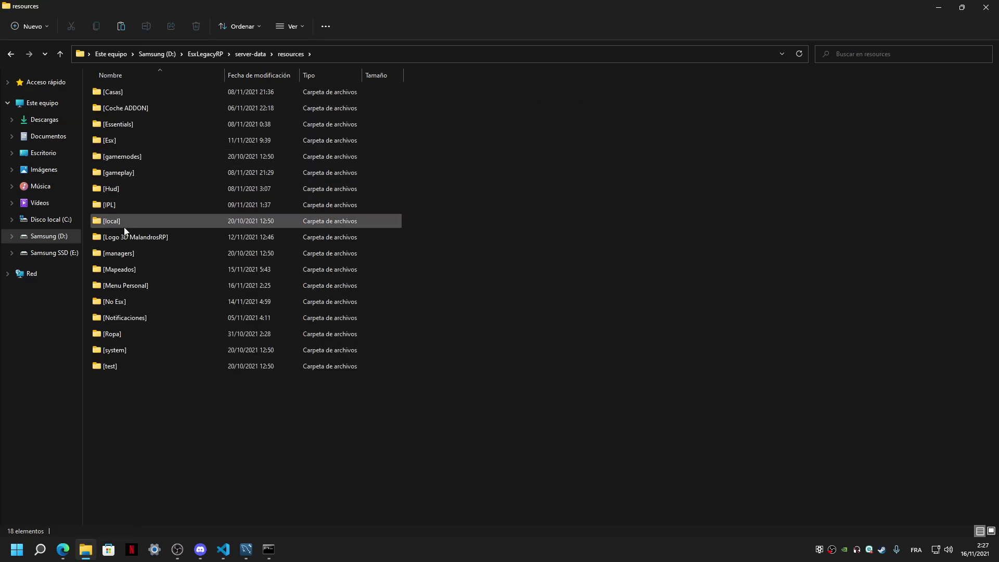
pyautogui.doubleClick(111, 302)
pyautogui.click(11, 54)
pyautogui.click(29, 54)
# Step: Copy the name of the dobletrabajo folder in [No Esx] and briefly check config.lua in Visual Studio Code
pyautogui.click(135, 111)
pyautogui.rightClick(135, 110)
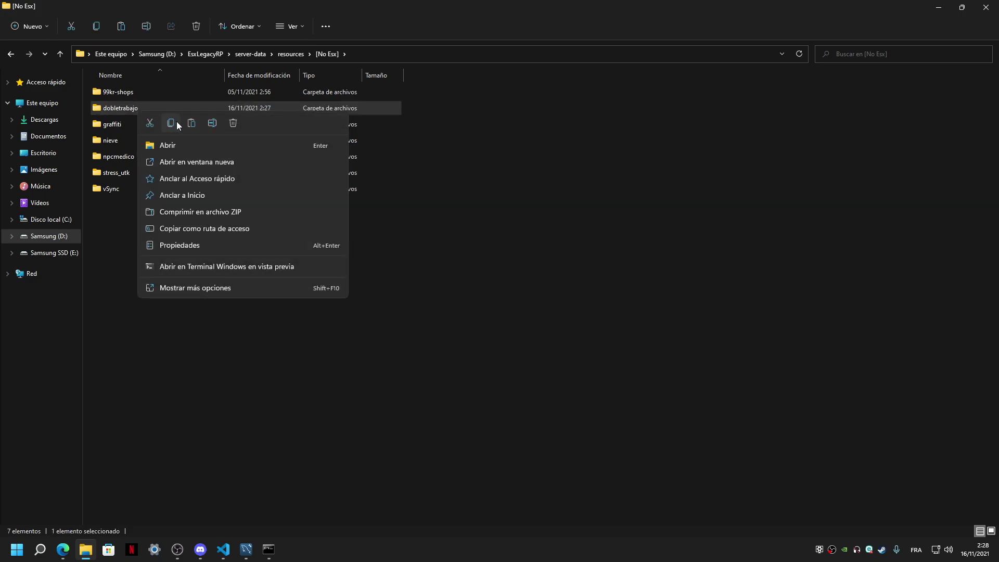
pyautogui.click(210, 123)
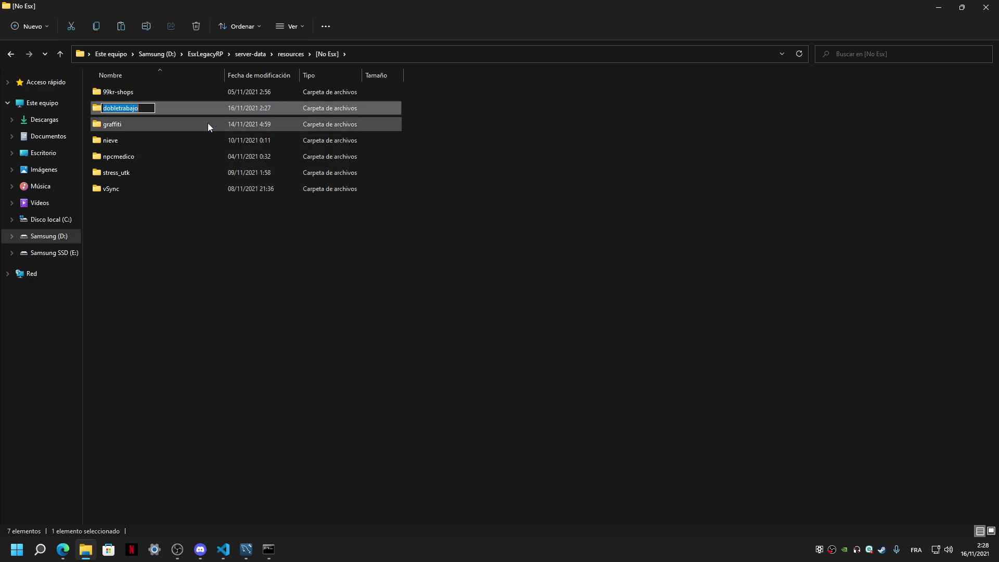
pyautogui.click(221, 555)
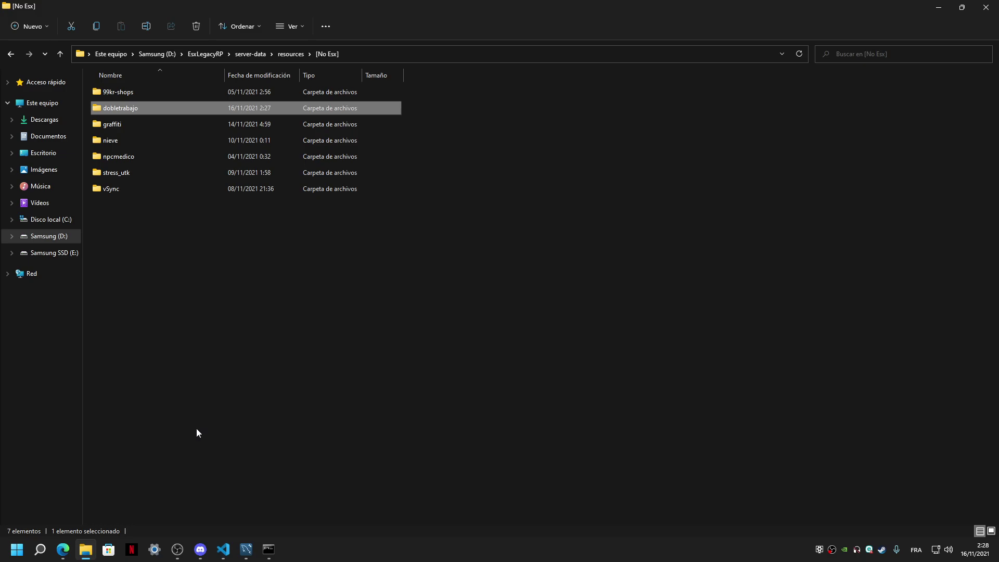
pyautogui.click(222, 549)
pyautogui.scroll(-6, 200, 347)
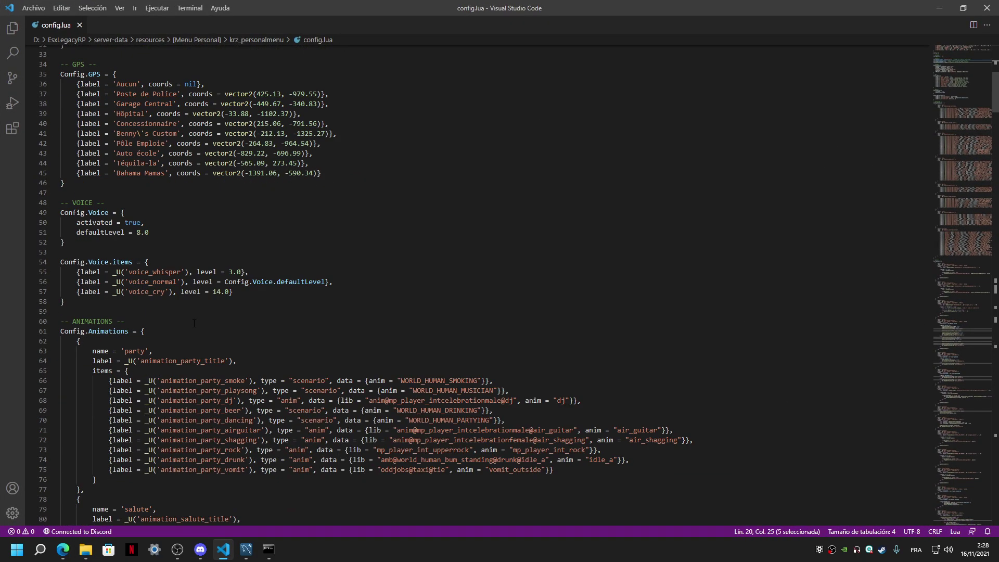
pyautogui.scroll(12, 200, 348)
pyautogui.click(932, 8)
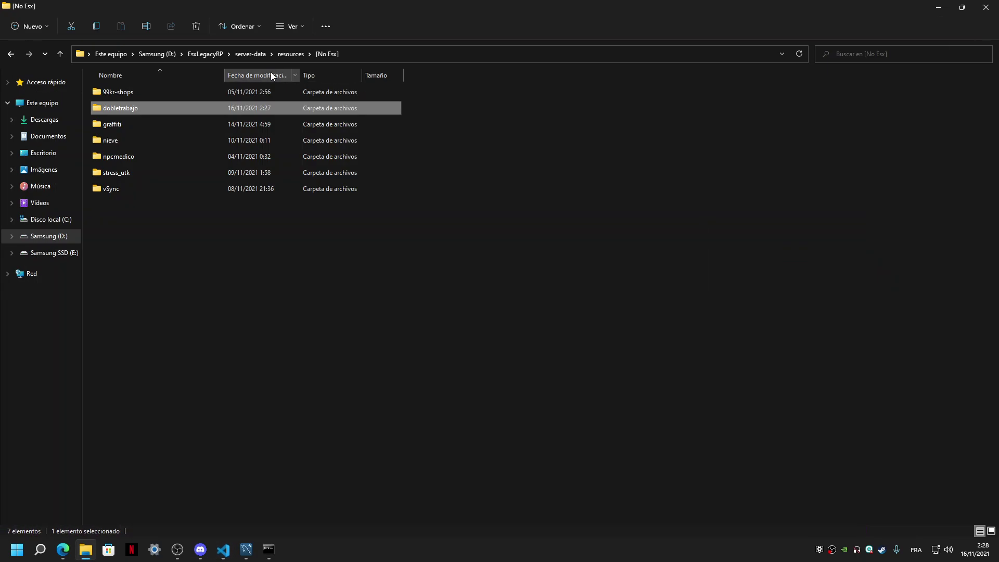
# Step: Open resources.cfg from EsxLegacyRP > server-data, add "ensure dobletrabajo" below "ensure 99kr-shops" in the No Esx section, and save
pyautogui.click(240, 54)
pyautogui.doubleClick(116, 124)
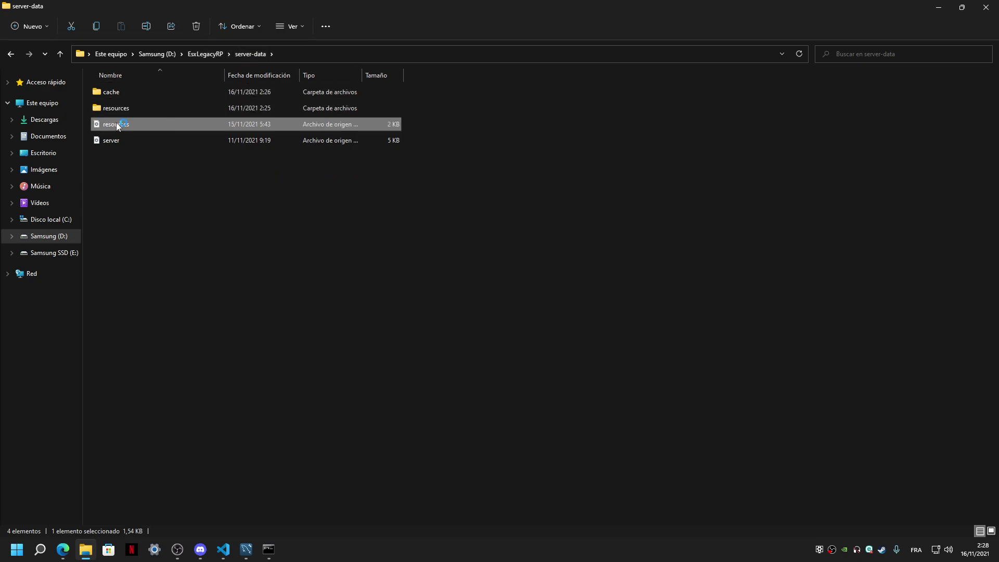
pyautogui.scroll(-6, 184, 270)
pyautogui.click(51, 331)
pyautogui.press('Delete')
pyautogui.press('Left')
pyautogui.press('Up')
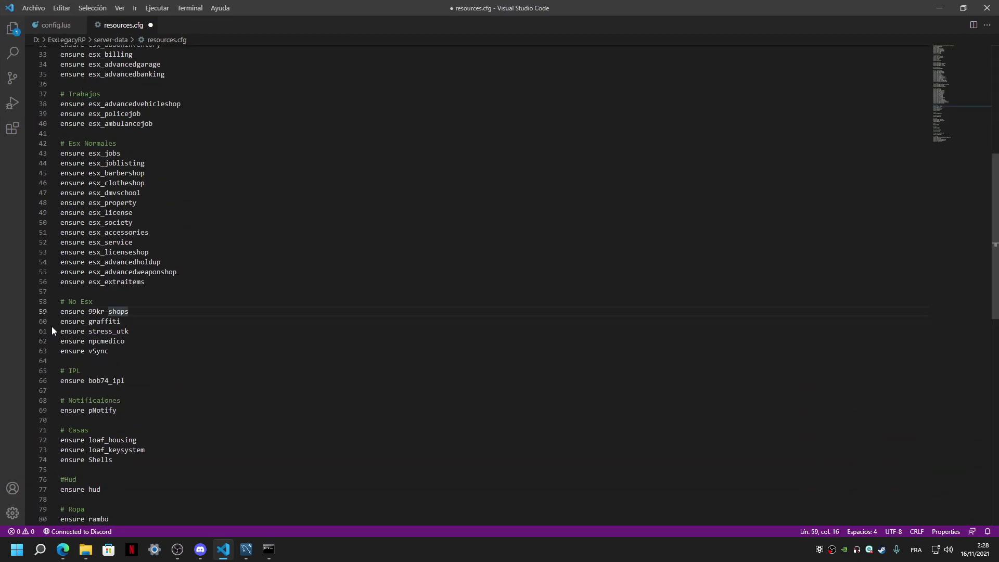
pyautogui.press('End')
pyautogui.press('Return')
pyautogui.write('ensur')
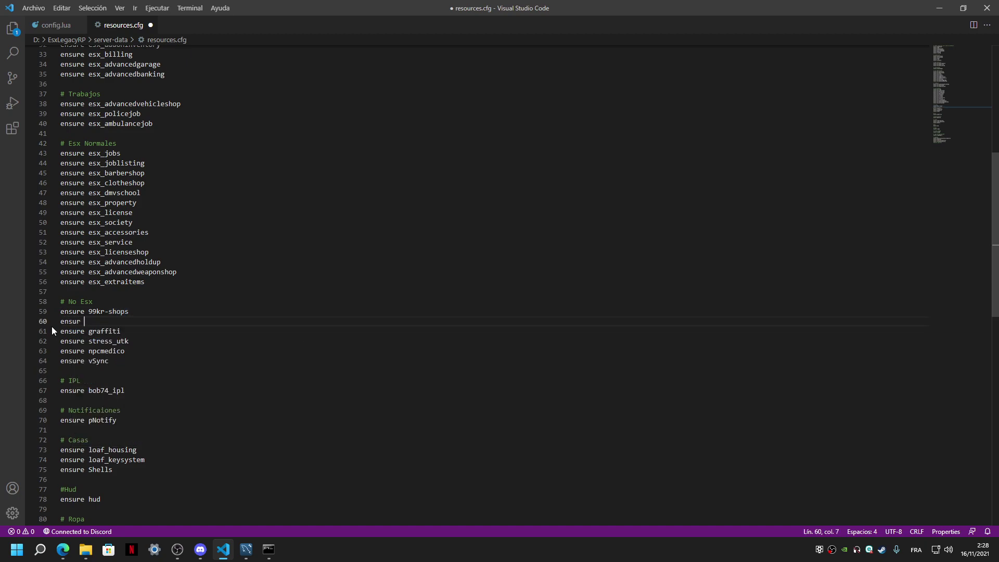
pyautogui.write('e dobletrabajo')
pyautogui.hotkey('ctrl', 's')
# Step: Return to the server-data folder and delete its cache folder
pyautogui.scroll(10, 223, 247)
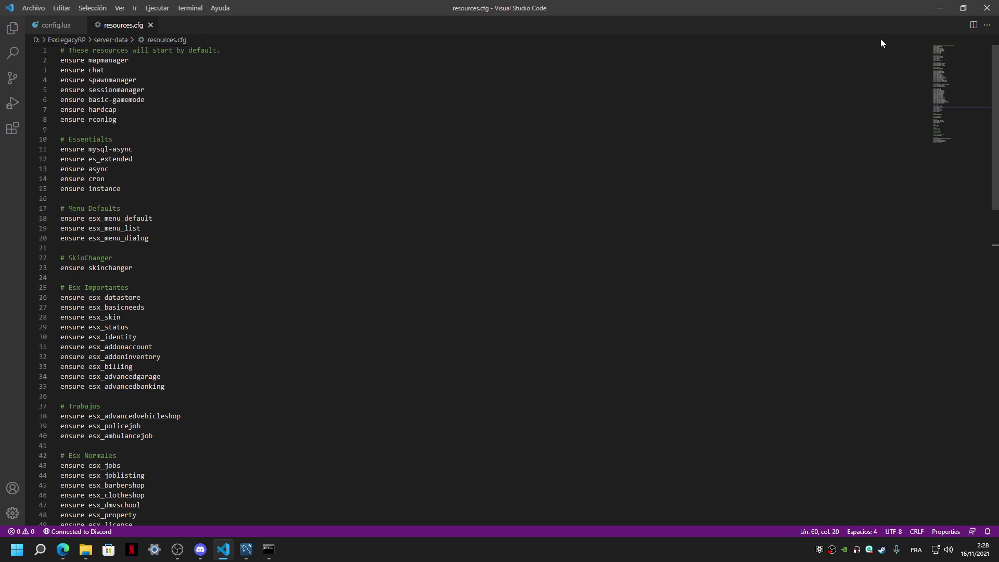
pyautogui.hotkey('shift', 'alt', 'r')
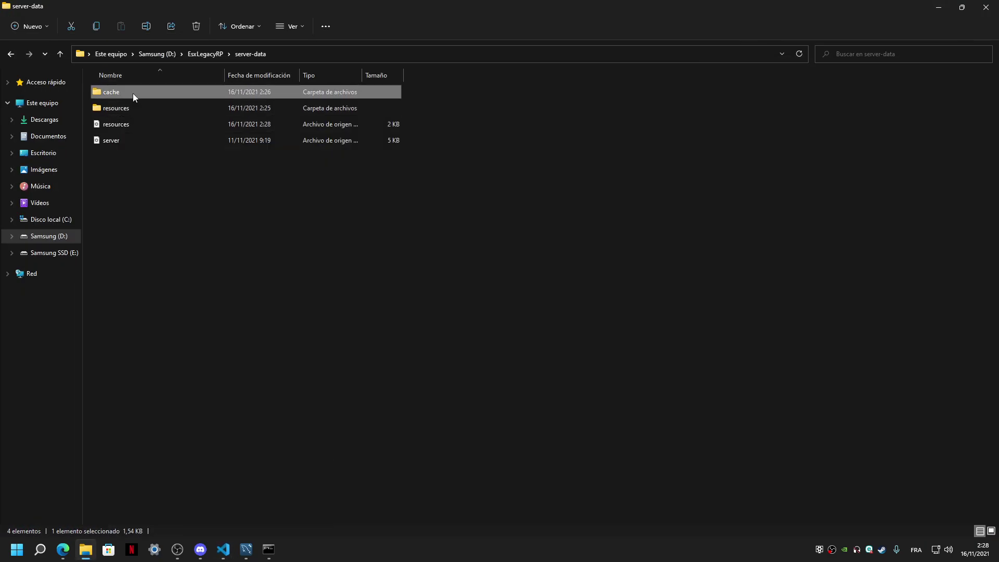
pyautogui.press('Delete')
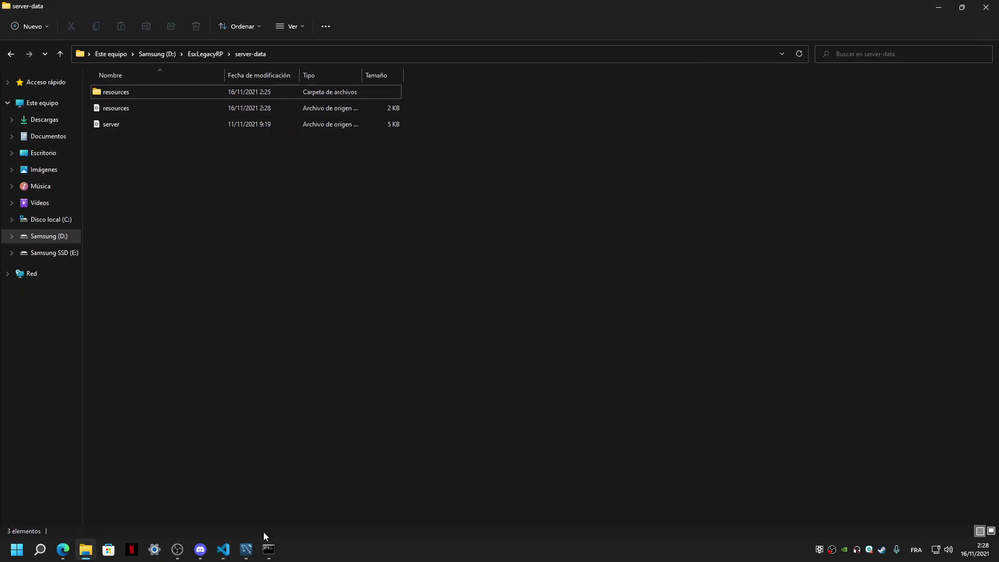
# Step: Stop the running Esx Legacy RP server and close its console window
pyautogui.click(268, 549)
pyautogui.hotkey('ctrl', 'c')
pyautogui.hotkey('ctrl', 'c')
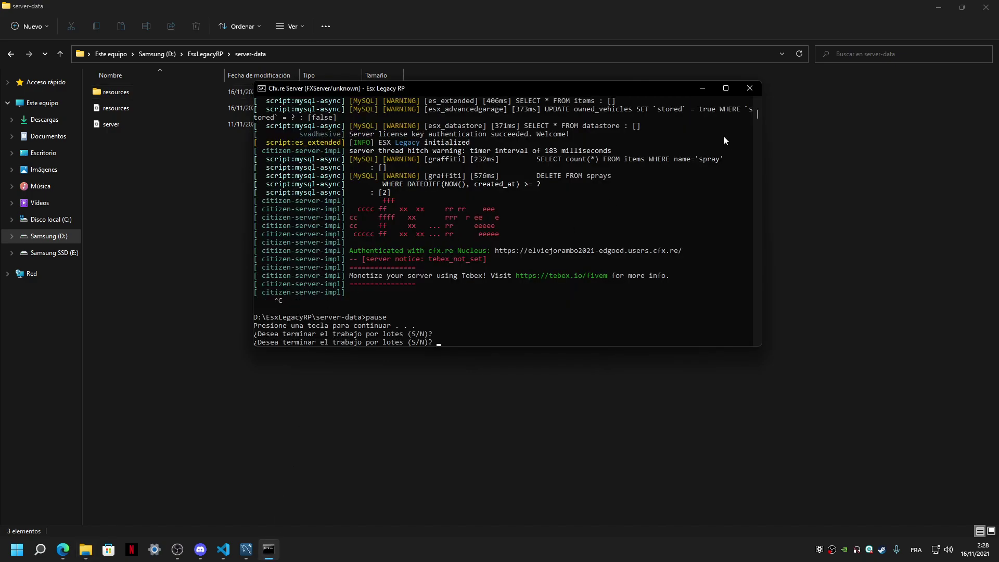
pyautogui.click(749, 88)
# Step: Open the EsxLegacyRP > server folder and locate the run_server script
pyautogui.click(206, 54)
pyautogui.doubleClick(111, 93)
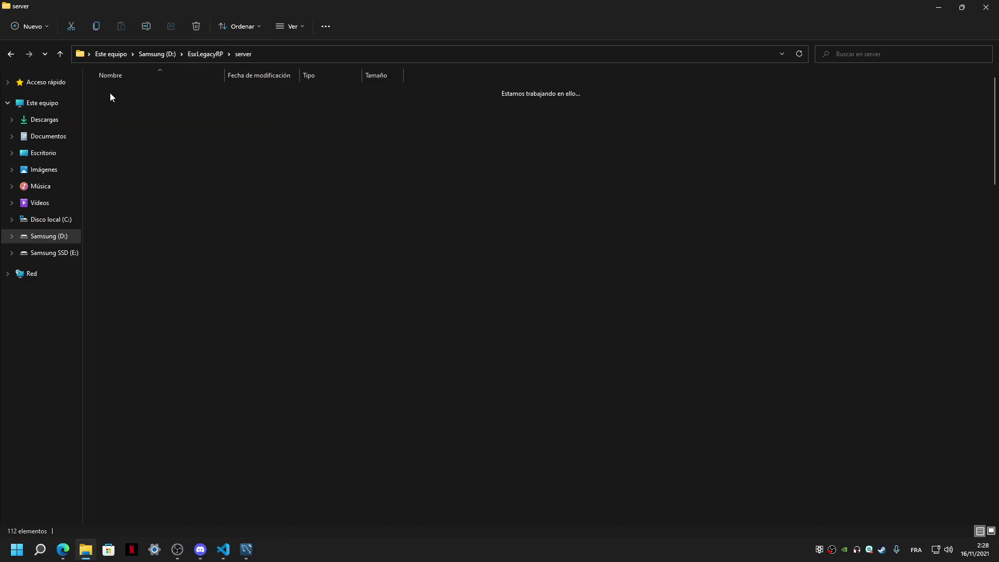
pyautogui.scroll(-5, 217, 162)
pyautogui.scroll(-12, 216, 158)
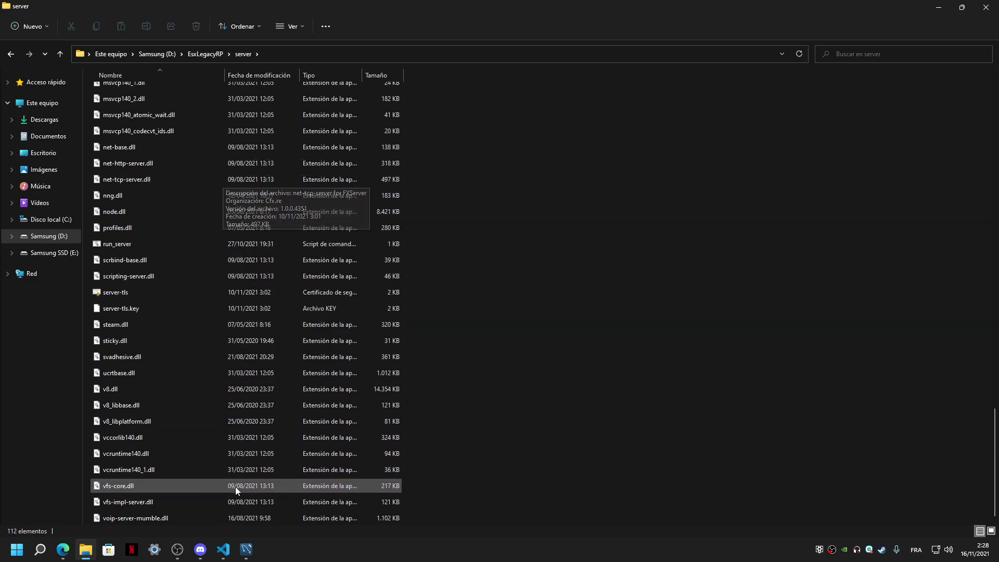
# Step: Set Config.DoubleJob to true in the krz_personalmenu config.lua and save the file in Visual Studio Code
pyautogui.click(224, 551)
pyautogui.click(57, 25)
pyautogui.click(150, 25)
pyautogui.write("true -- enable if you're using esx double job")
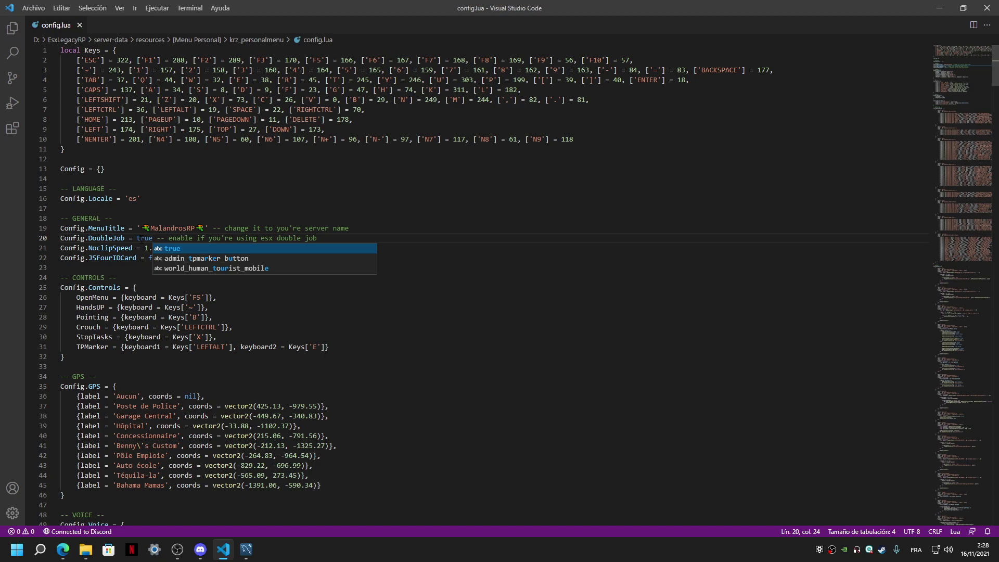
pyautogui.click(145, 248)
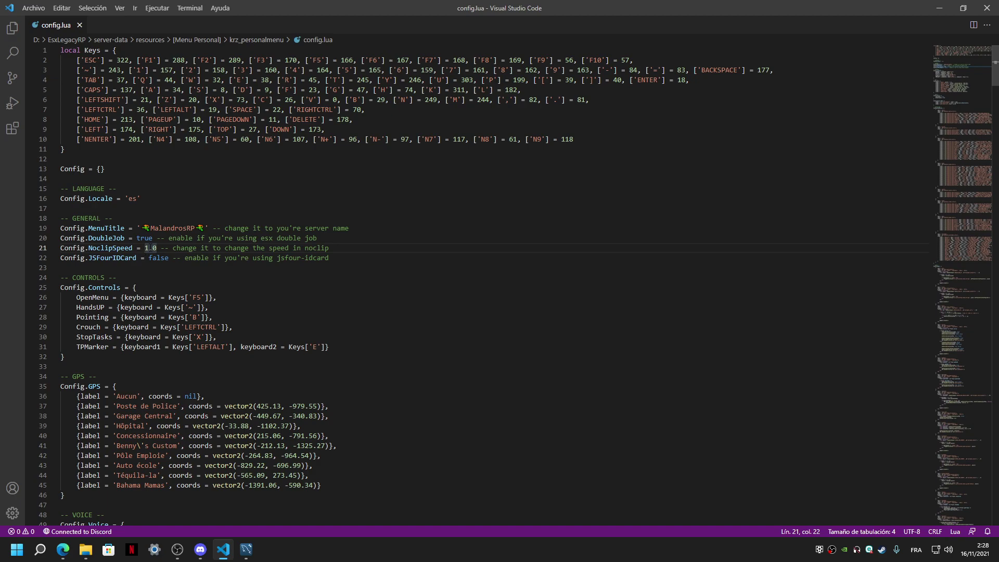
# Step: Examine the Config.NoclipSpeed and Config.JSFourIDCard settings in config.lua
pyautogui.moveTo(144, 248); pyautogui.dragTo(157, 248)
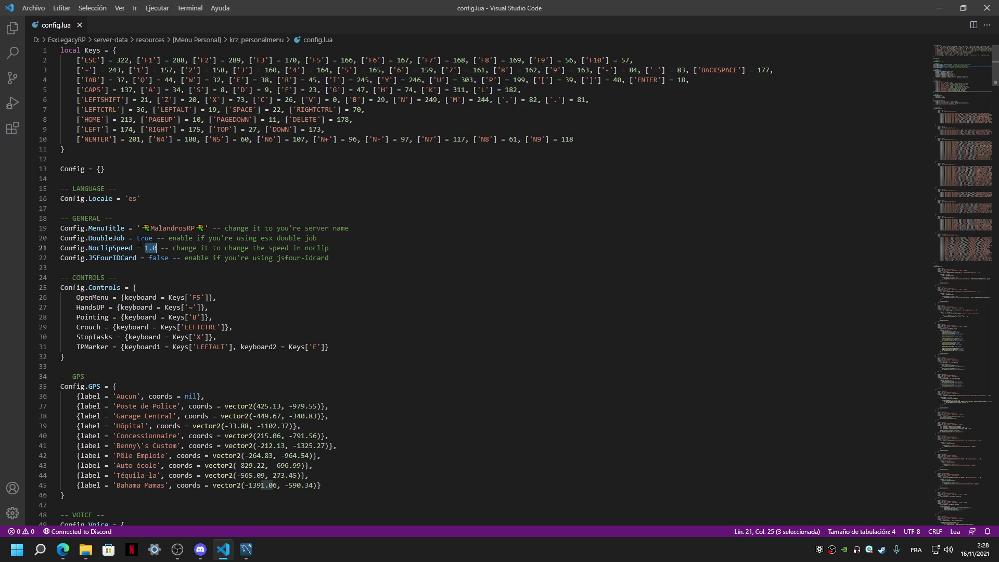
pyautogui.click(153, 248)
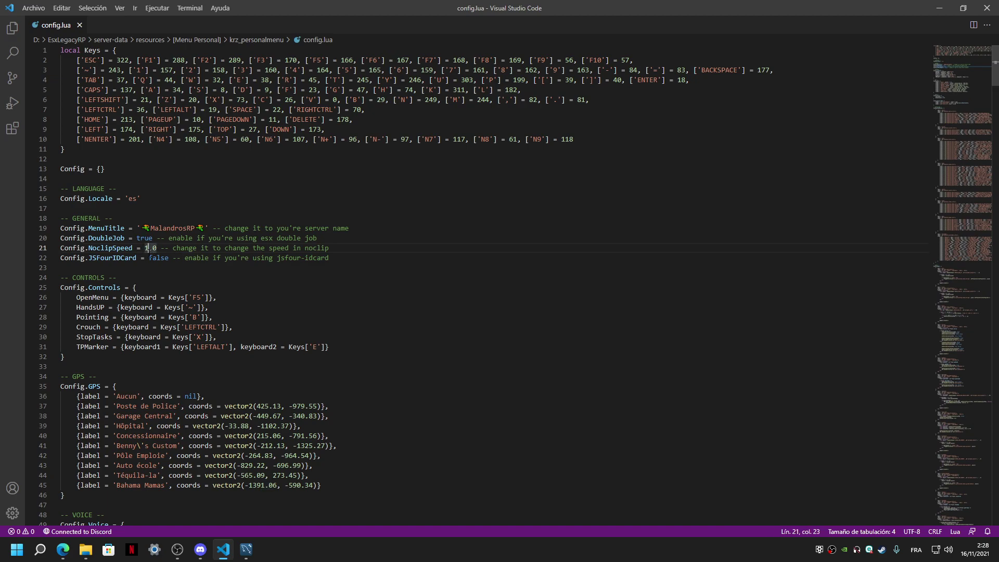
pyautogui.doubleClick(159, 259)
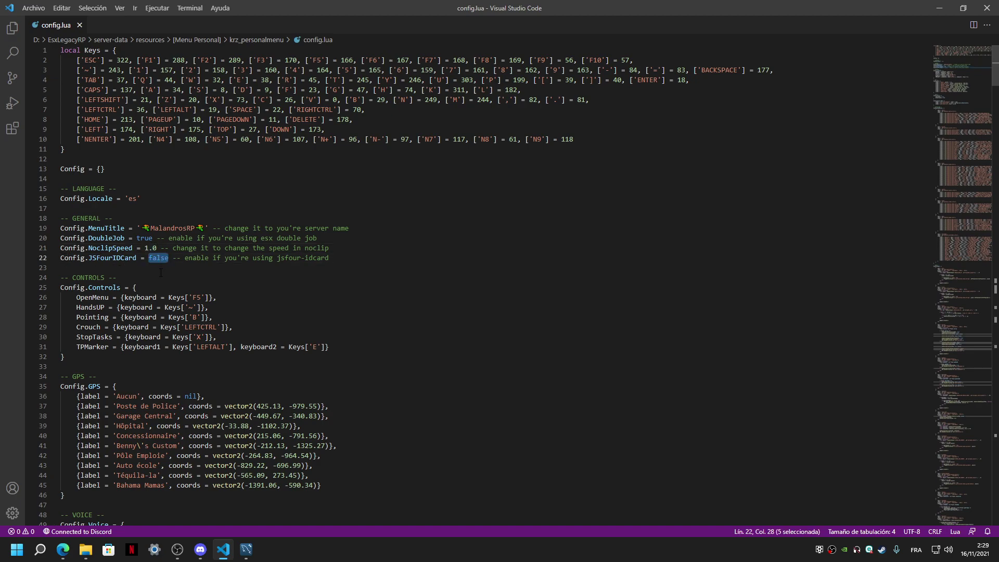
pyautogui.moveTo(333, 258); pyautogui.dragTo(64, 259)
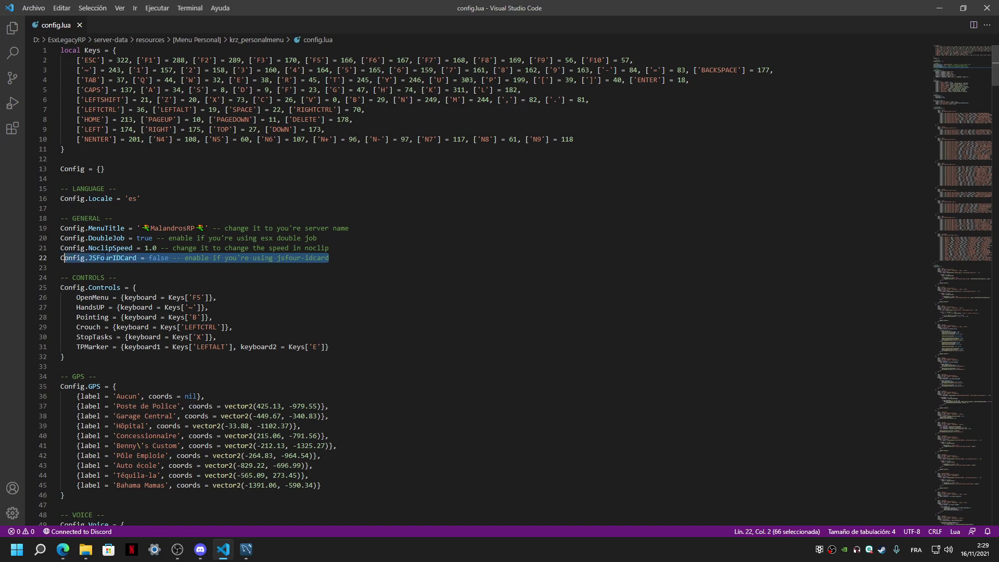
pyautogui.click(161, 258)
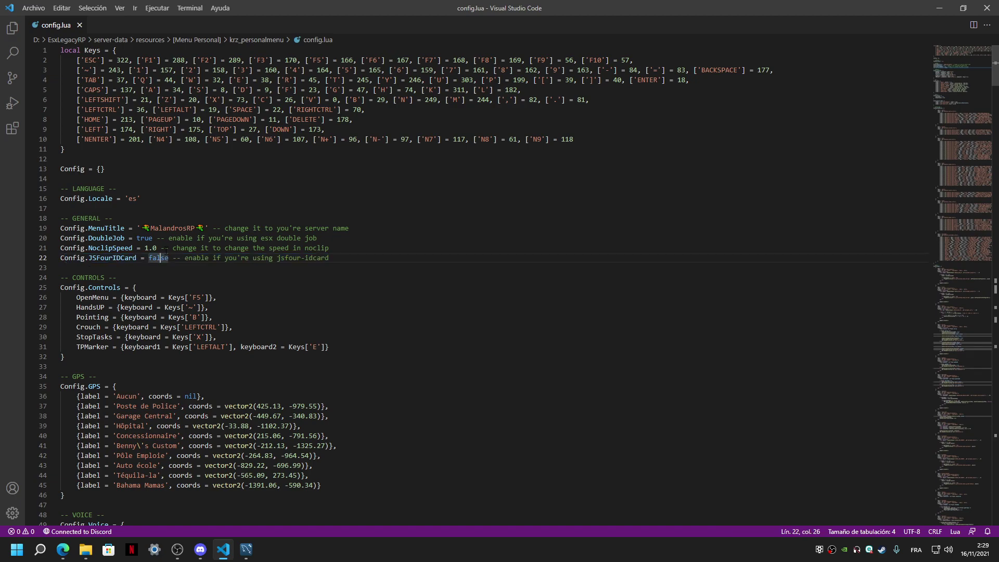
# Step: In Config.Controls, set the OpenMenu key to 'F9' and the HandsUP key to ','
pyautogui.click(93, 297)
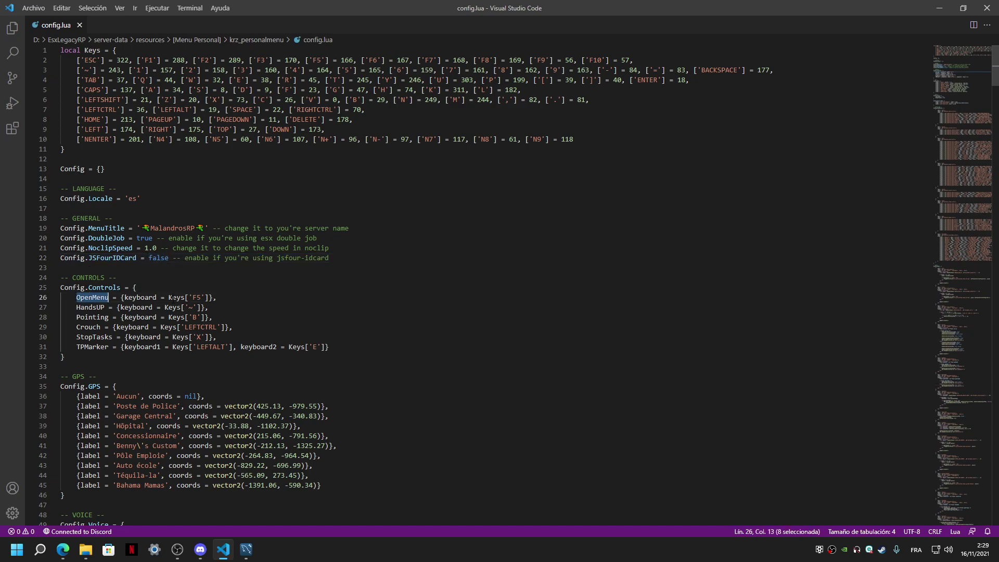
pyautogui.doubleClick(197, 297)
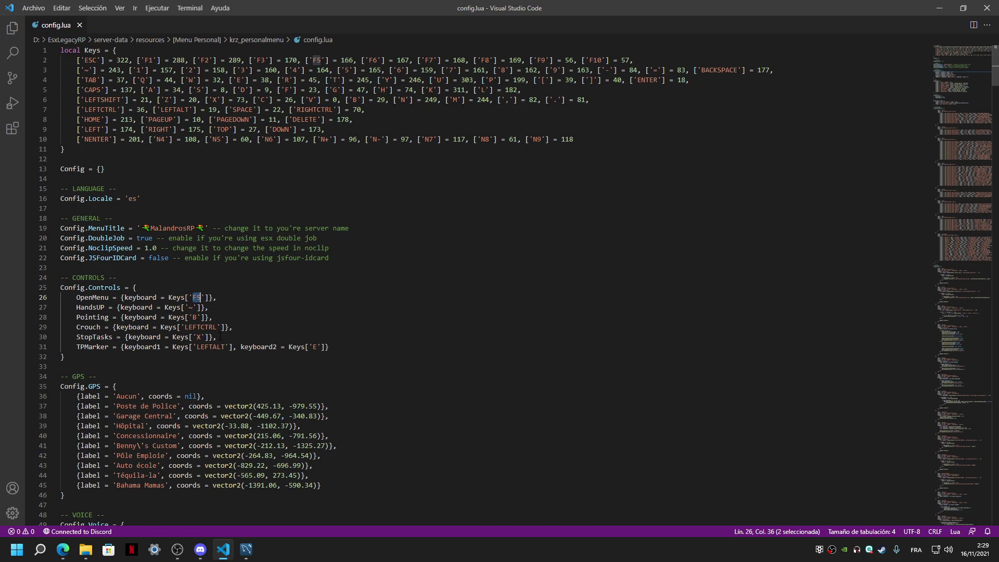
pyautogui.press('BackSpace')
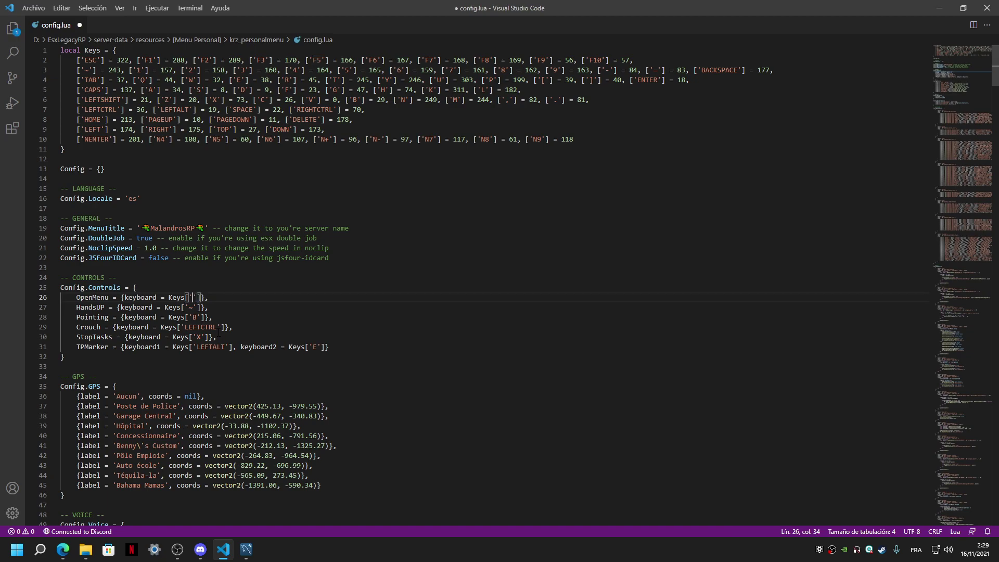
pyautogui.write('F9')
pyautogui.doubleClick(100, 297)
pyautogui.doubleClick(100, 307)
pyautogui.click(189, 307)
# Step: Review the Pointing, Crouch, StopTasks and TPMarker controls, the GPS locations and the voice settings in config.lua
pyautogui.click(197, 317)
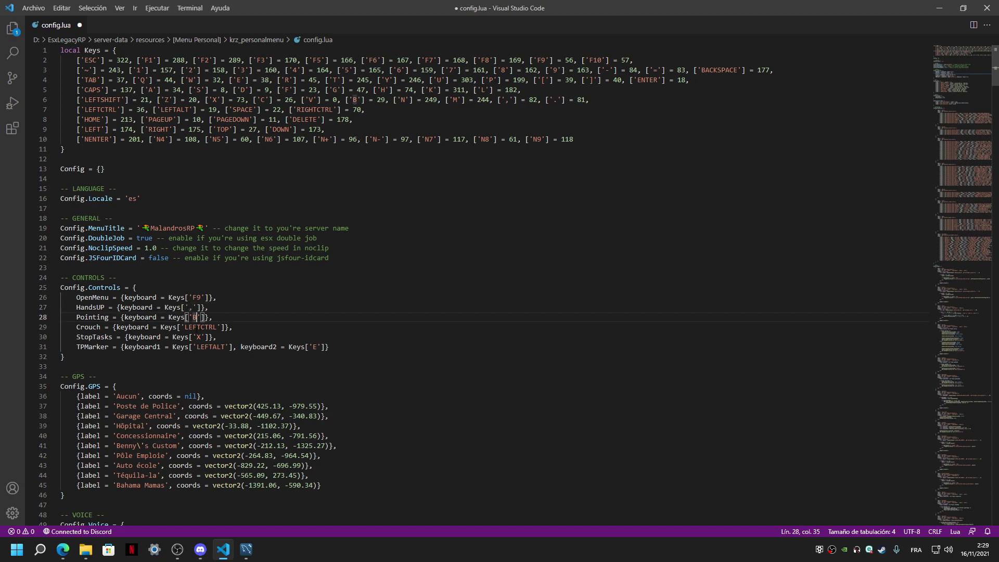
pyautogui.doubleClick(202, 327)
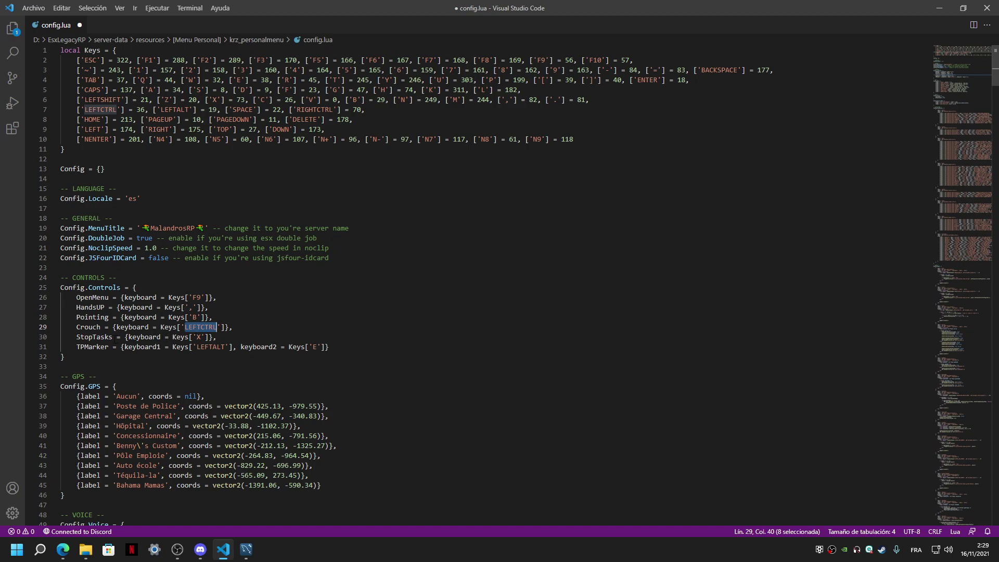
pyautogui.click(212, 337)
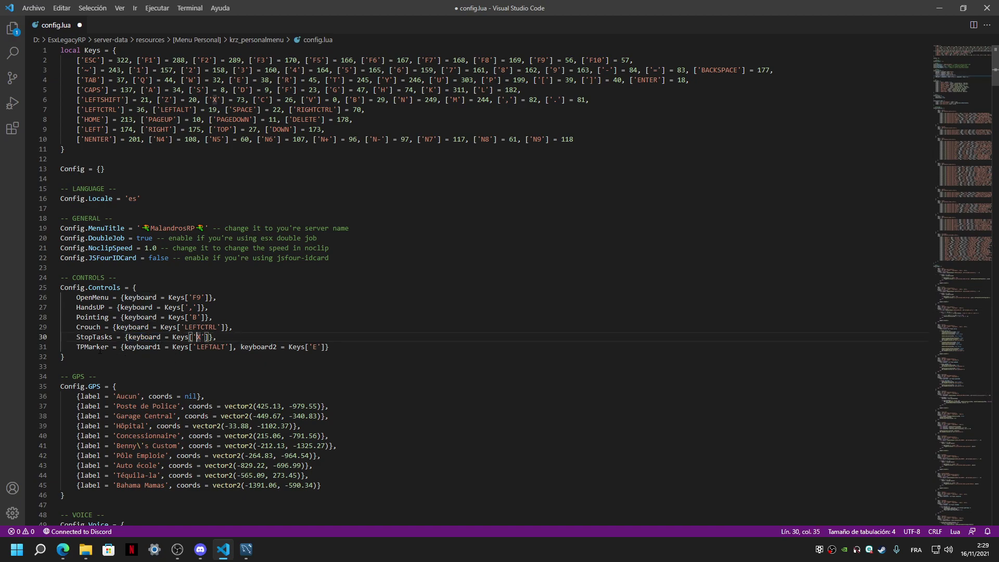
pyautogui.moveTo(362, 346); pyautogui.dragTo(78, 346)
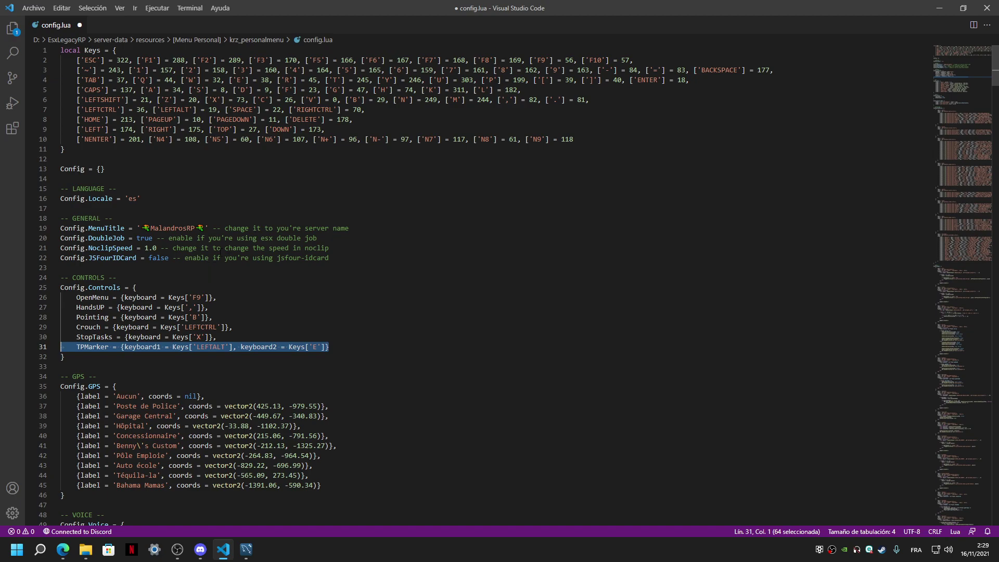
pyautogui.scroll(-5, 196, 250)
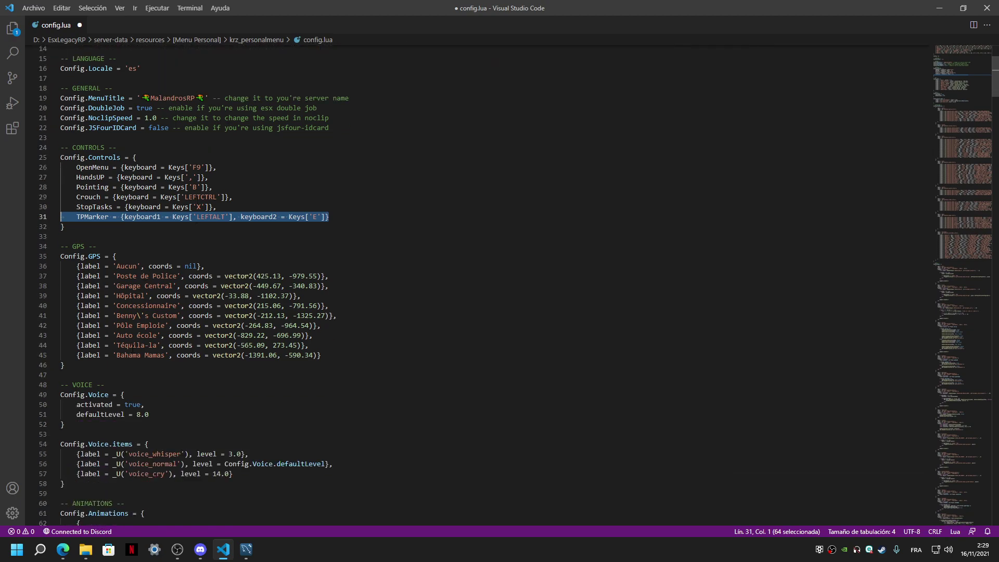
pyautogui.moveTo(94, 369); pyautogui.dragTo(13, 246)
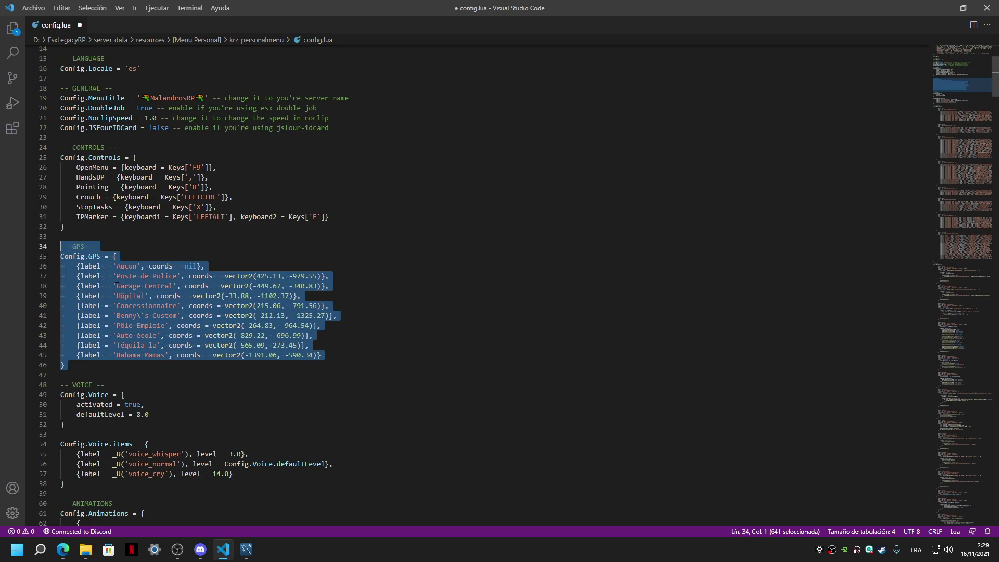
pyautogui.click(123, 388)
pyautogui.scroll(-4, 197, 371)
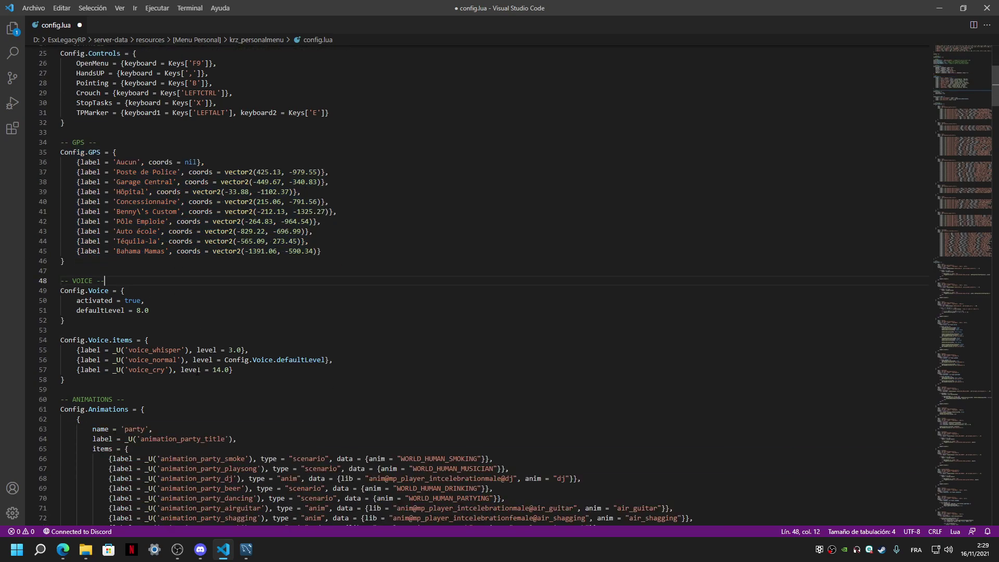
pyautogui.click(172, 348)
pyautogui.scroll(-2, 201, 349)
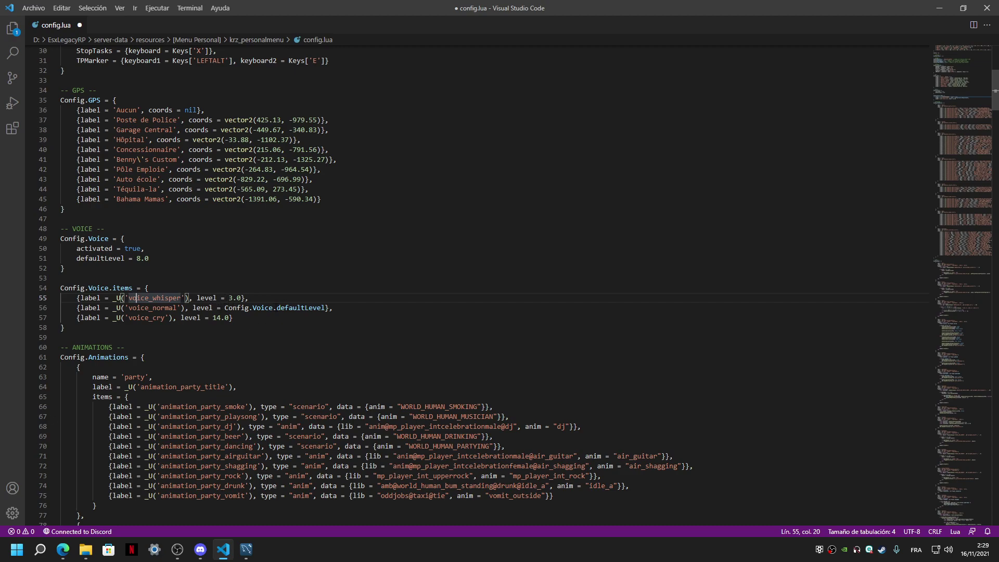
# Step: Review the animation lists, key definitions and control settings in config.lua
pyautogui.scroll(-20, 202, 349)
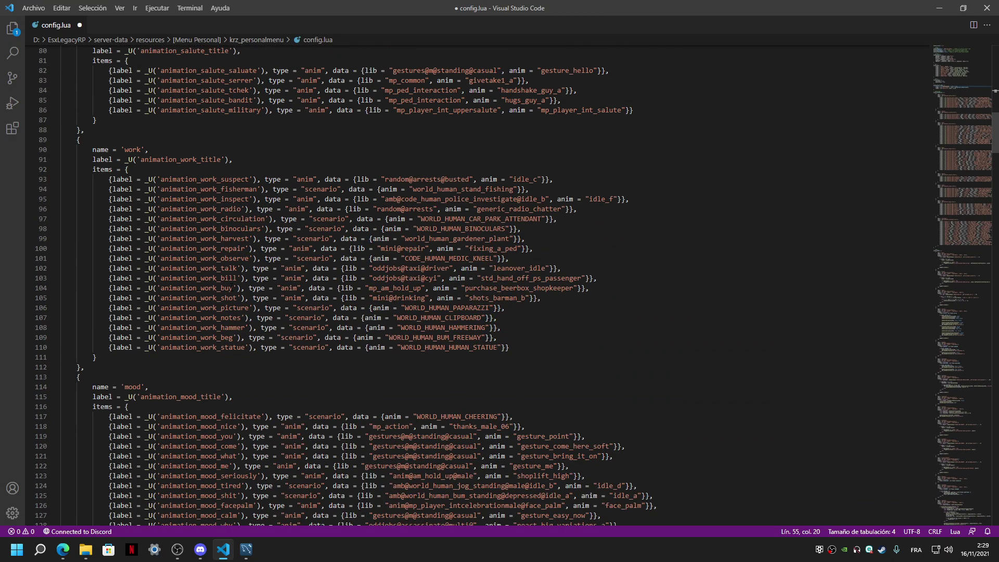
pyautogui.scroll(-10, 202, 348)
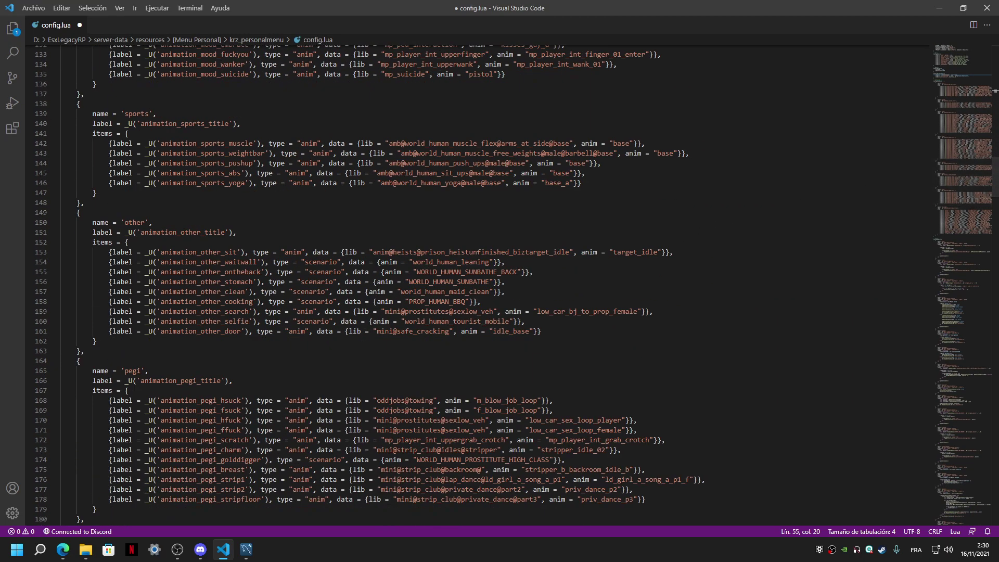
pyautogui.moveTo(996, 172); pyautogui.dragTo(939, 20)
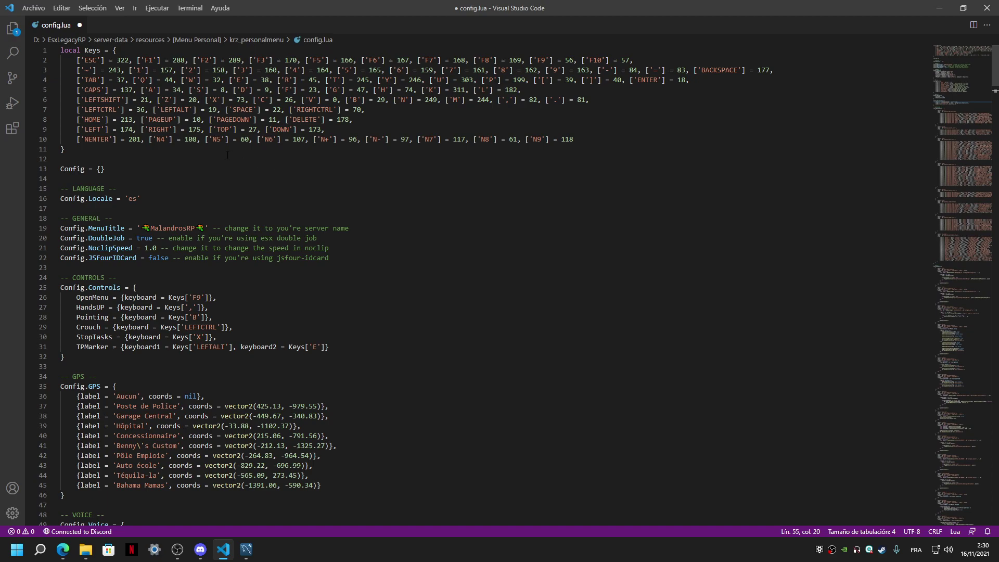
pyautogui.scroll(-6, 229, 156)
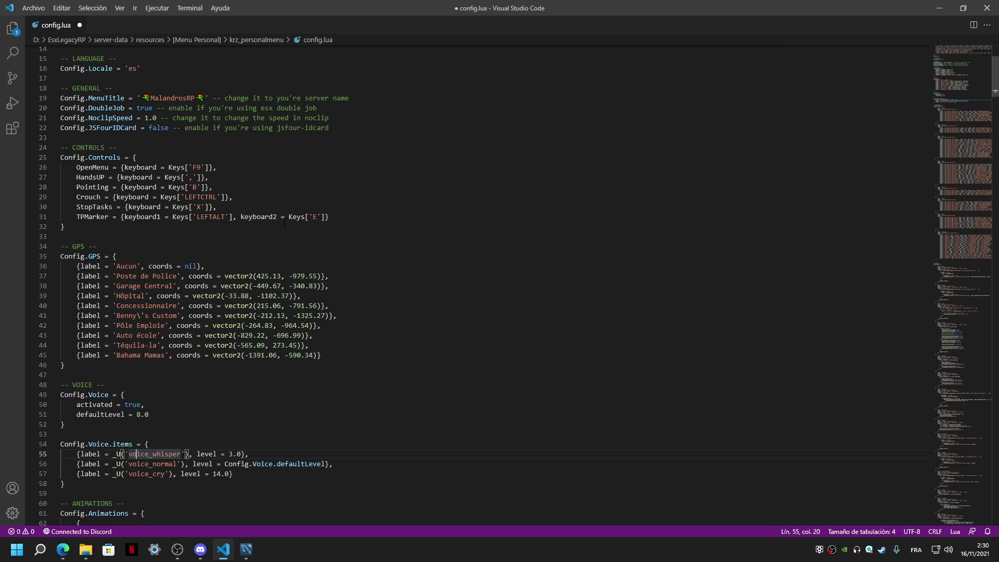
pyautogui.scroll(6, 287, 218)
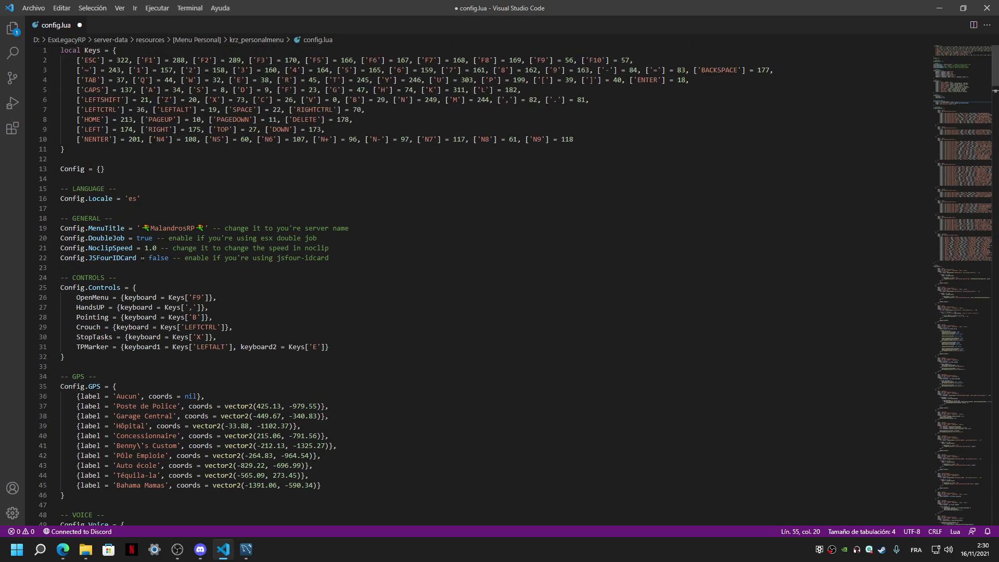
# Step: Start the FiveM server with run_server from the EsxLegacyRP server folder
pyautogui.click(939, 8)
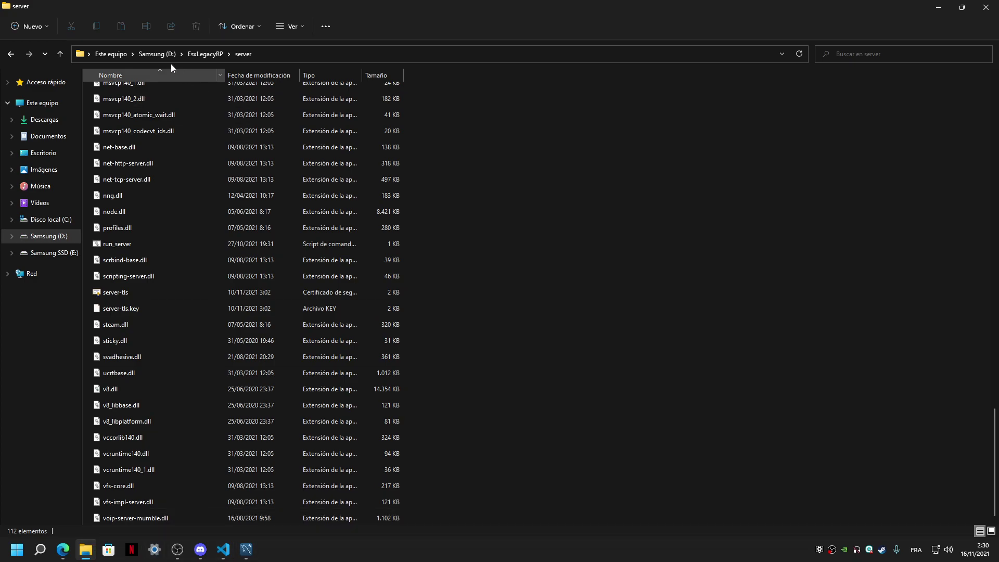
pyautogui.click(195, 53)
pyautogui.doubleClick(137, 97)
pyautogui.scroll(-20, 147, 120)
pyautogui.doubleClick(123, 244)
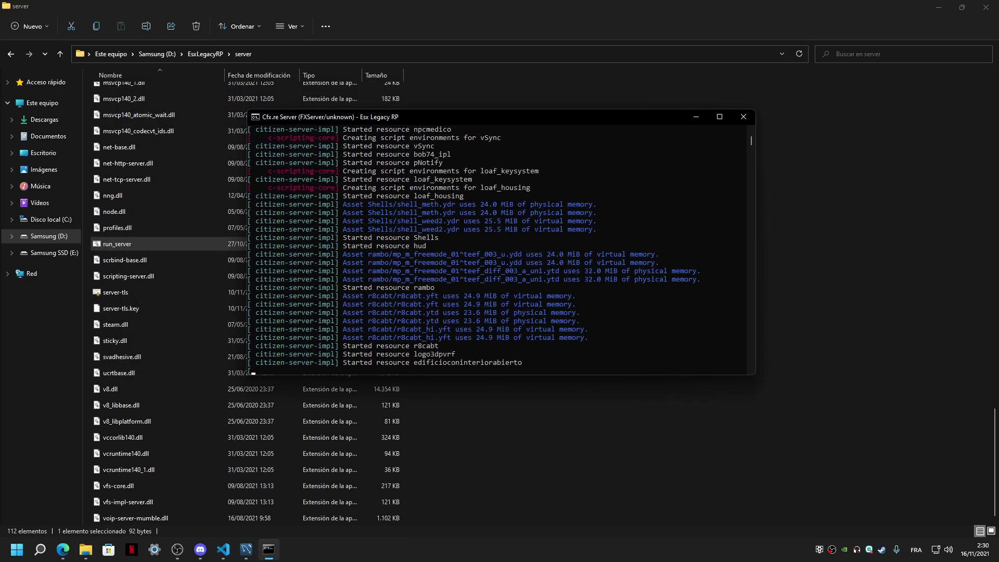
# Step: Check the started resources in the server console, and stop the server
pyautogui.click(508, 545)
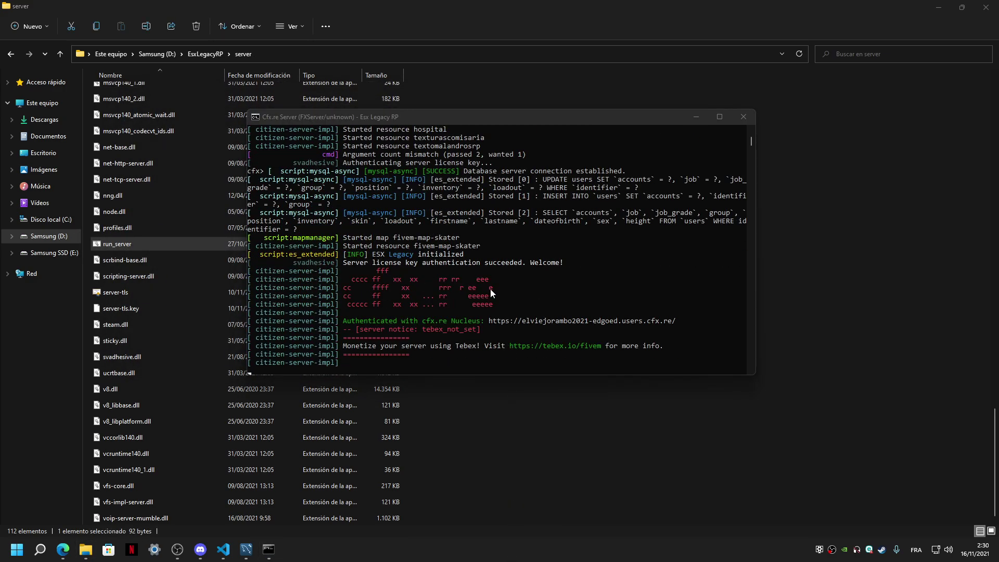
pyautogui.scroll(6, 490, 288)
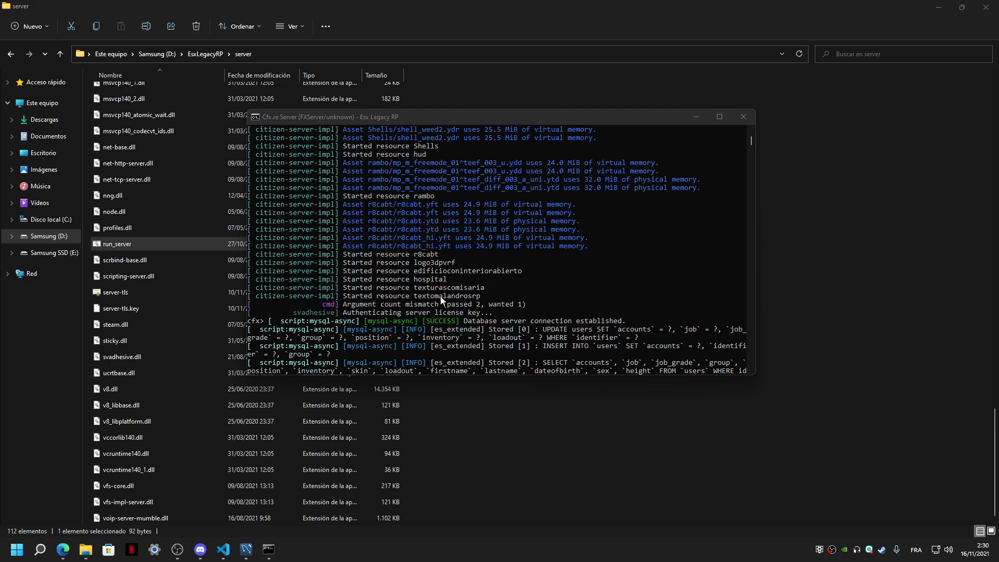
pyautogui.scroll(5, 440, 298)
pyautogui.scroll(2, 439, 294)
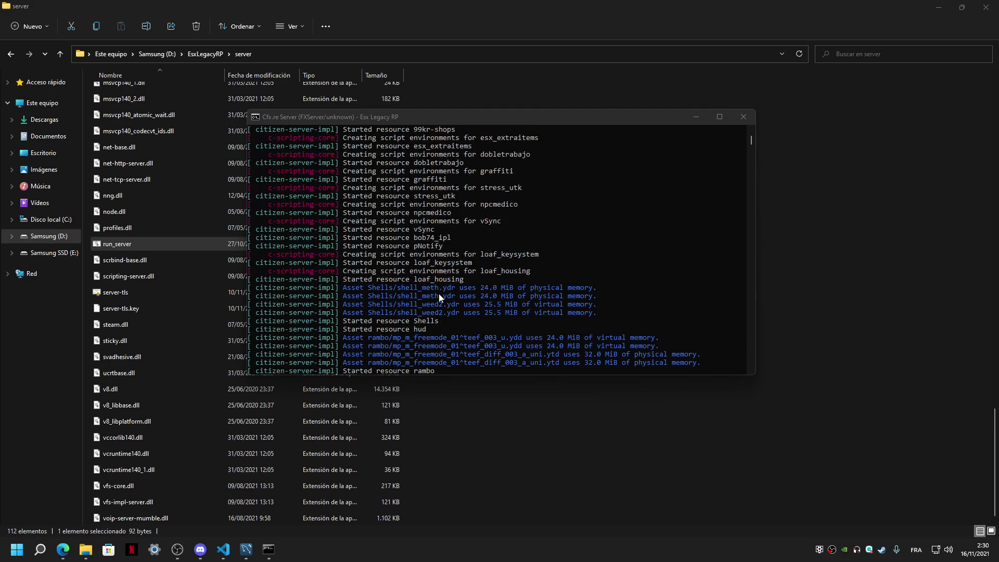
pyautogui.scroll(-12, 466, 214)
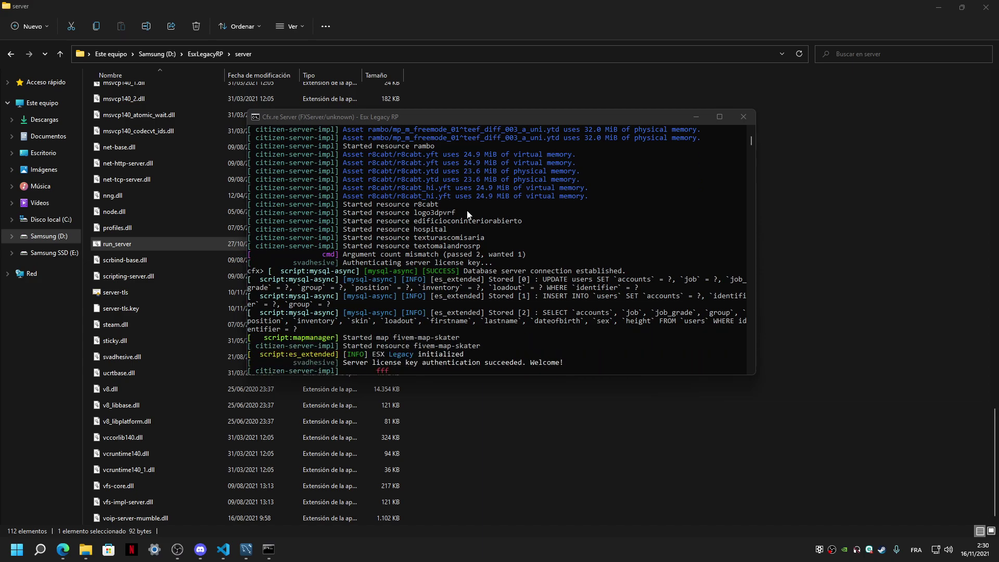
pyautogui.hotkey('ctrl', 'c')
pyautogui.press('Return')
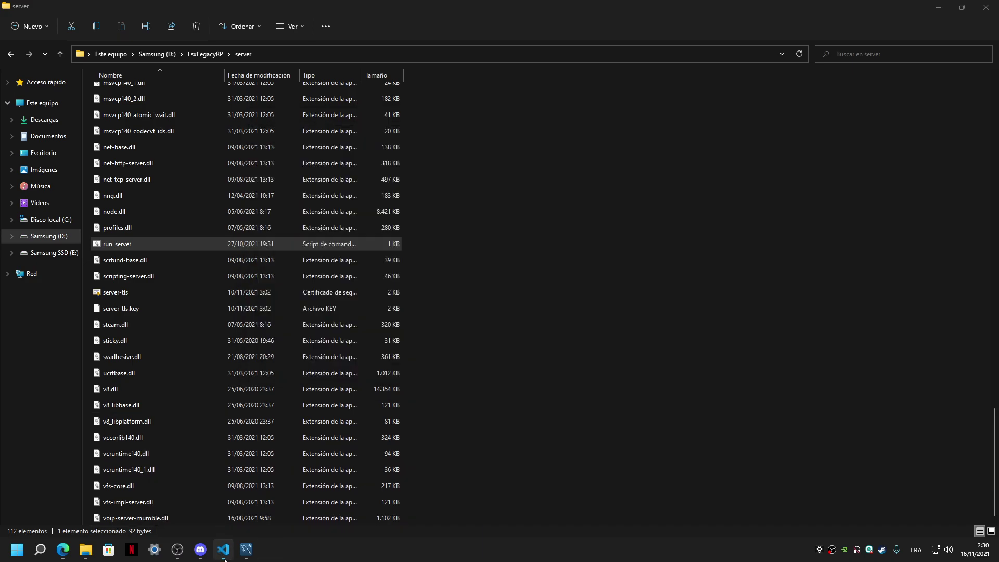
# Step: Open the resources.cfg file from the EsxLegacyRP server-data folder in Visual Studio Code
pyautogui.click(222, 549)
pyautogui.hotkey('alt', 'Tab')
pyautogui.click(206, 54)
pyautogui.click(124, 107)
pyautogui.doubleClick(124, 108)
pyautogui.doubleClick(119, 121)
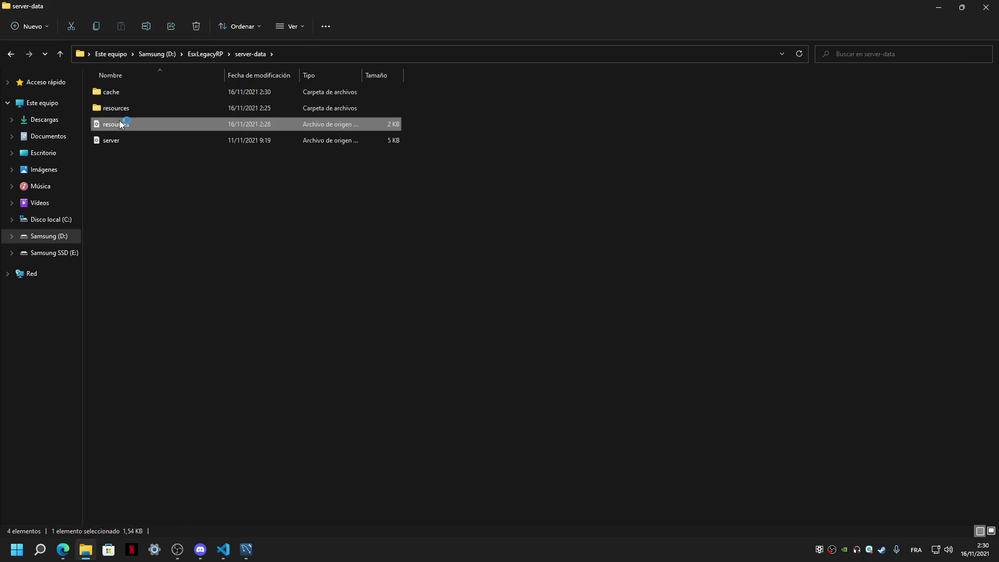
pyautogui.scroll(-8, 219, 177)
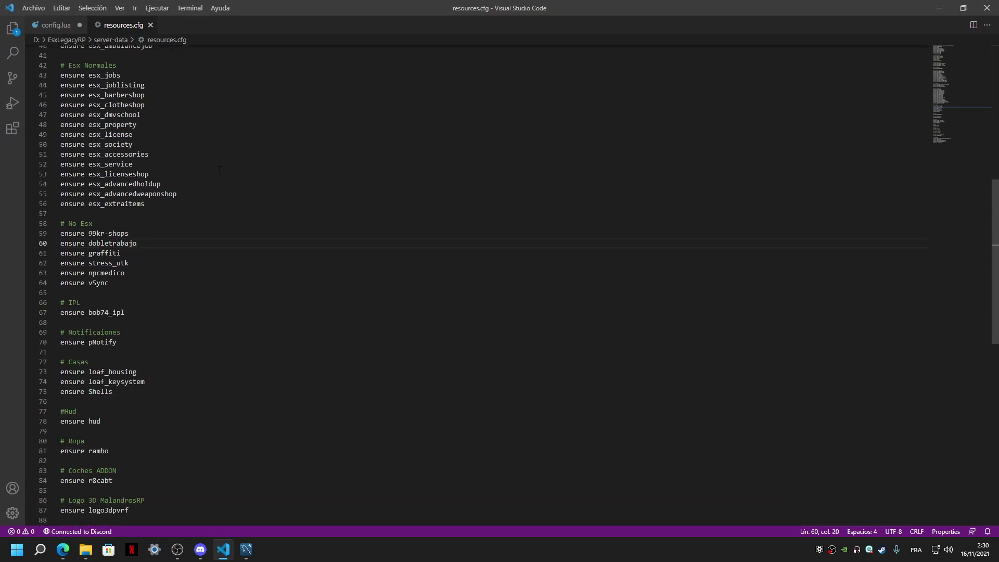
# Step: Below 'ensure vSync' in resources.cfg, add a '# Menu Personal' section containing 'ensure krz_personalmenu' and save the file
pyautogui.scroll(-2, 178, 211)
pyautogui.press('Return')
pyautogui.press('Return')
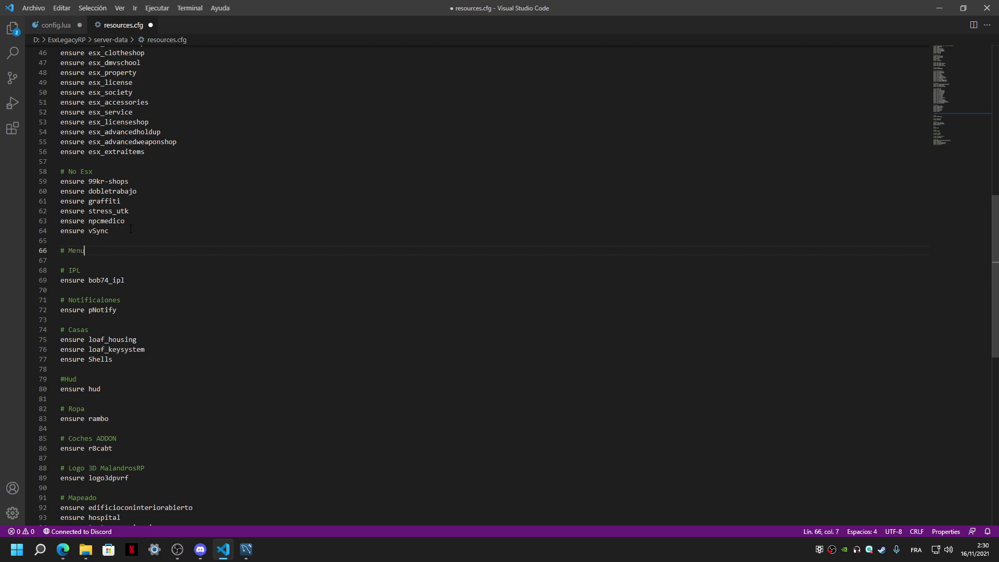
pyautogui.write('# Menu Personal')
pyautogui.press('Return')
pyautogui.write('ensure krz_personalmenu')
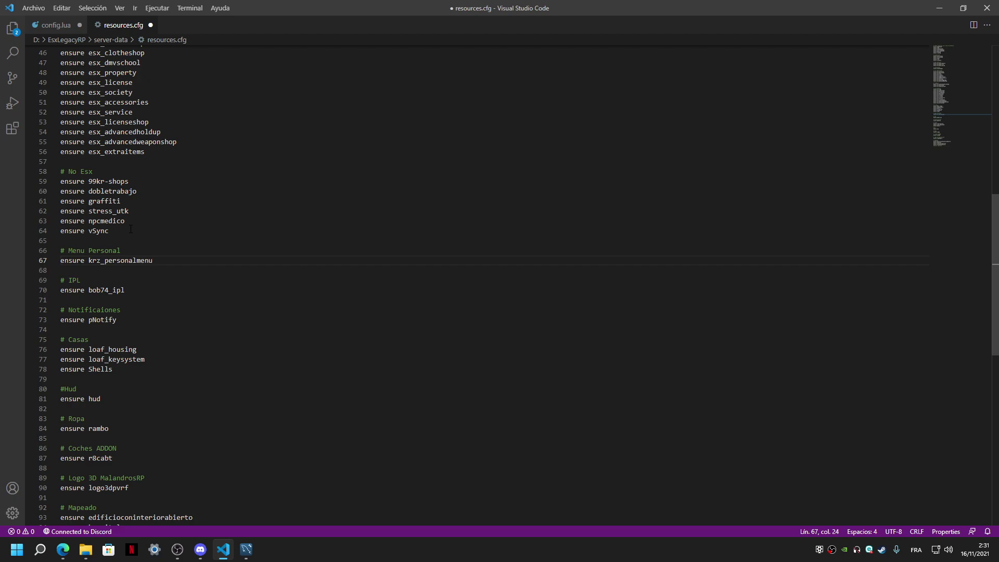
pyautogui.hotkey('ctrl', 's')
pyautogui.scroll(15, 261, 209)
# Step: Start the server with run_server from the EsxLegacyRP server folder and check that krz_personalmenu loads in the console
pyautogui.hotkey('alt', 'Tab')
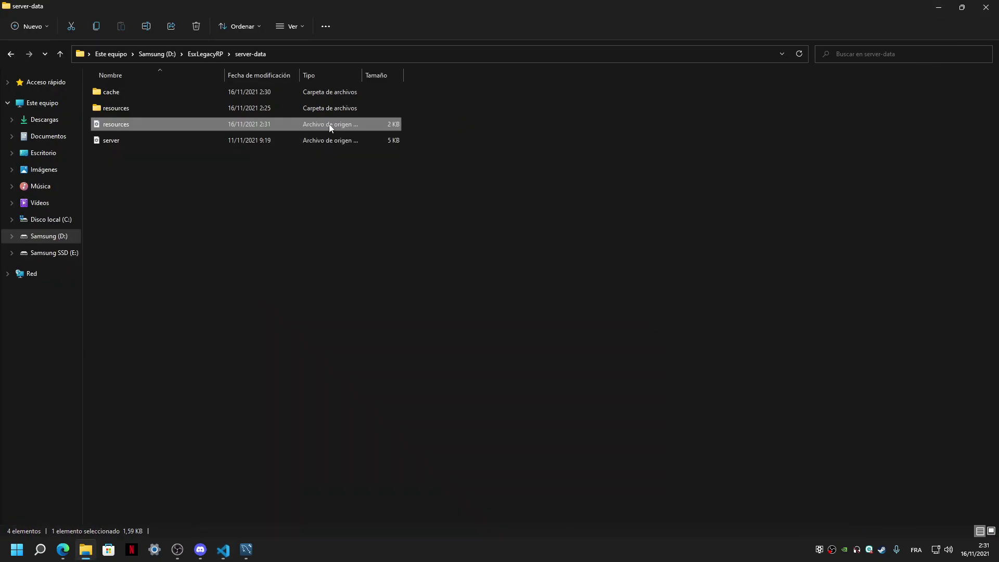
pyautogui.click(189, 54)
pyautogui.doubleClick(95, 98)
pyautogui.scroll(-15, 156, 157)
pyautogui.scroll(-12, 156, 180)
pyautogui.doubleClick(109, 241)
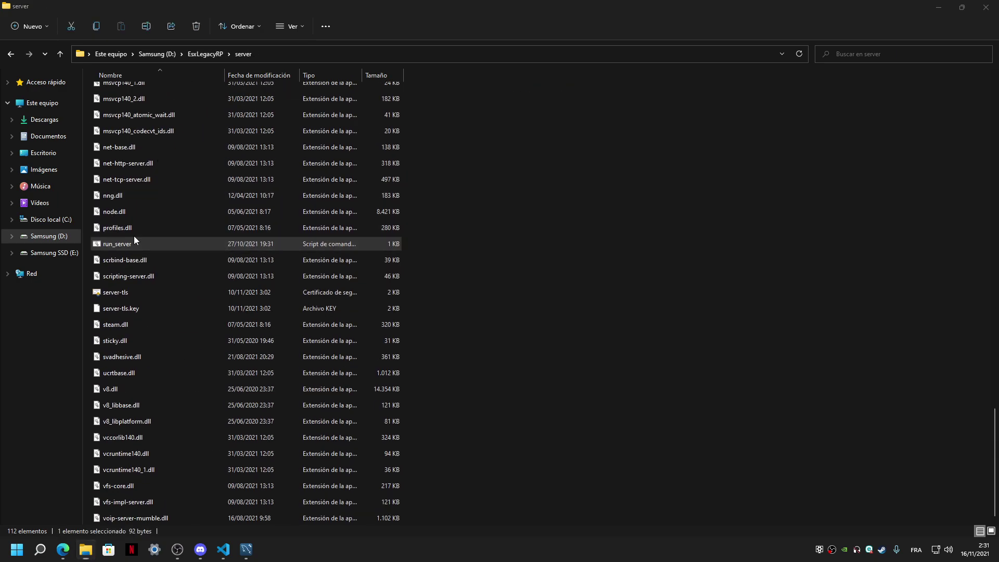
pyautogui.moveTo(361, 117); pyautogui.dragTo(470, 118)
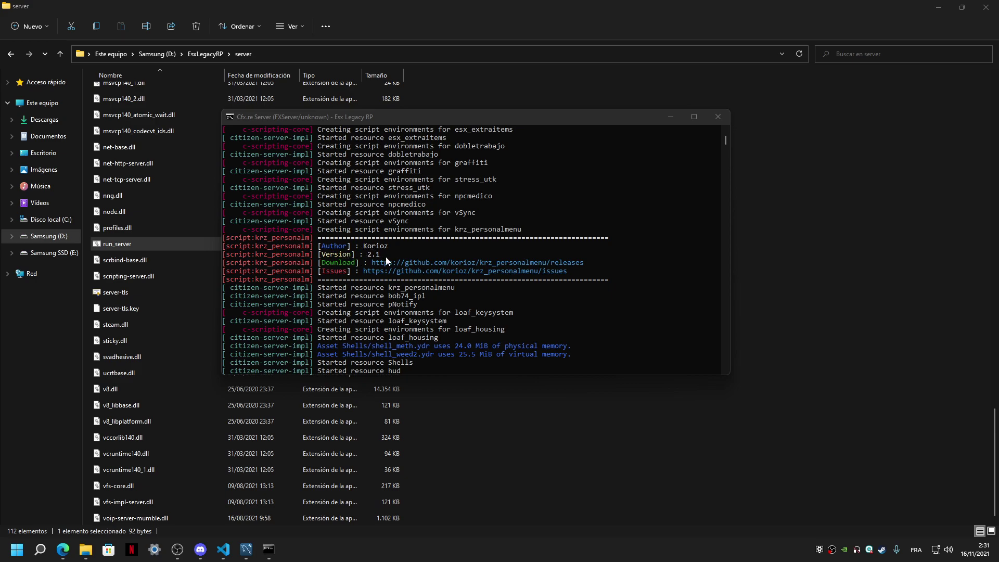
pyautogui.click(502, 265)
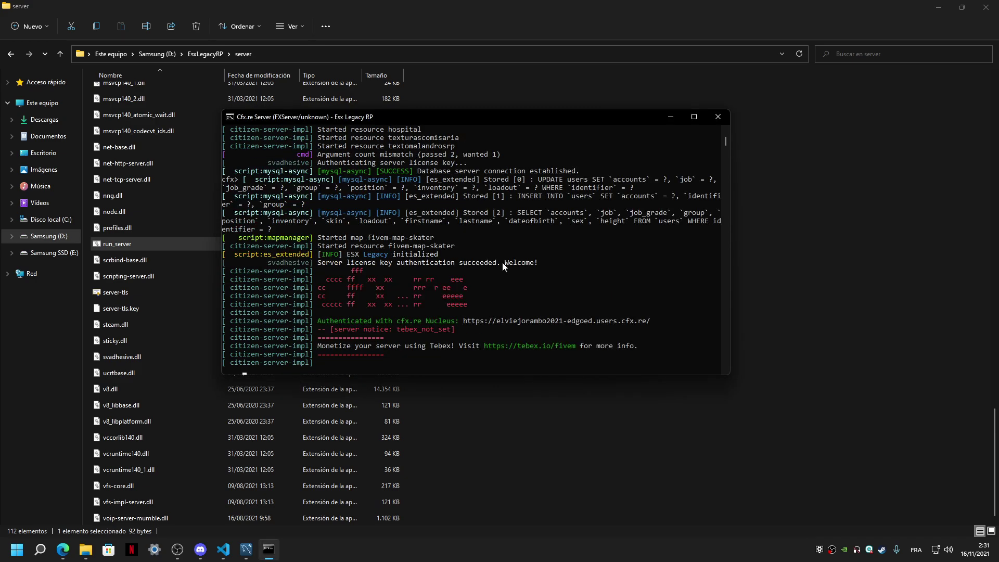
# Step: Stop the server, relaunch it with run_server, and clear its console and the folder window off the desktop
pyautogui.hotkey('ctrl', 'c')
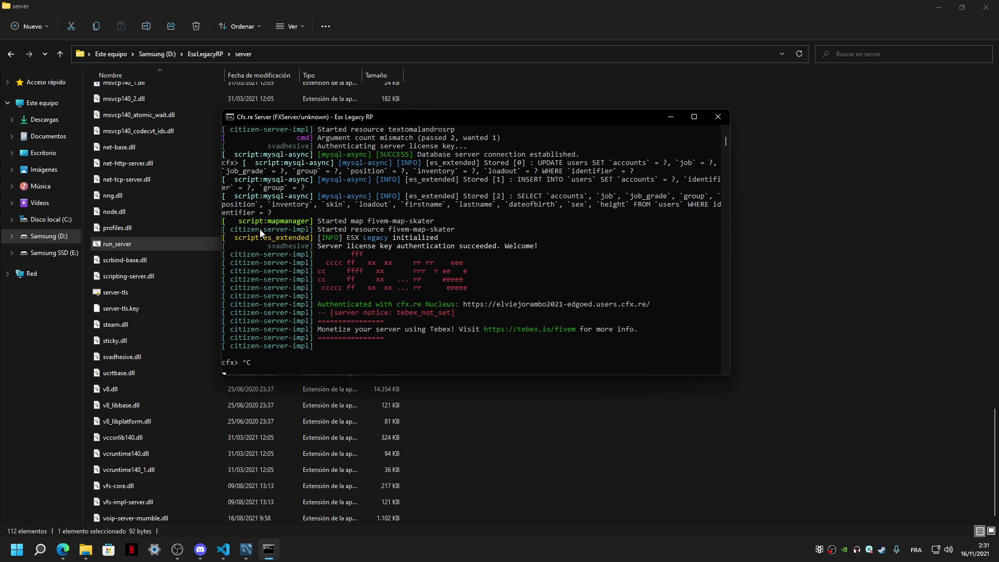
pyautogui.press('Return')
pyautogui.doubleClick(210, 243)
pyautogui.moveTo(390, 131); pyautogui.dragTo(516, 153)
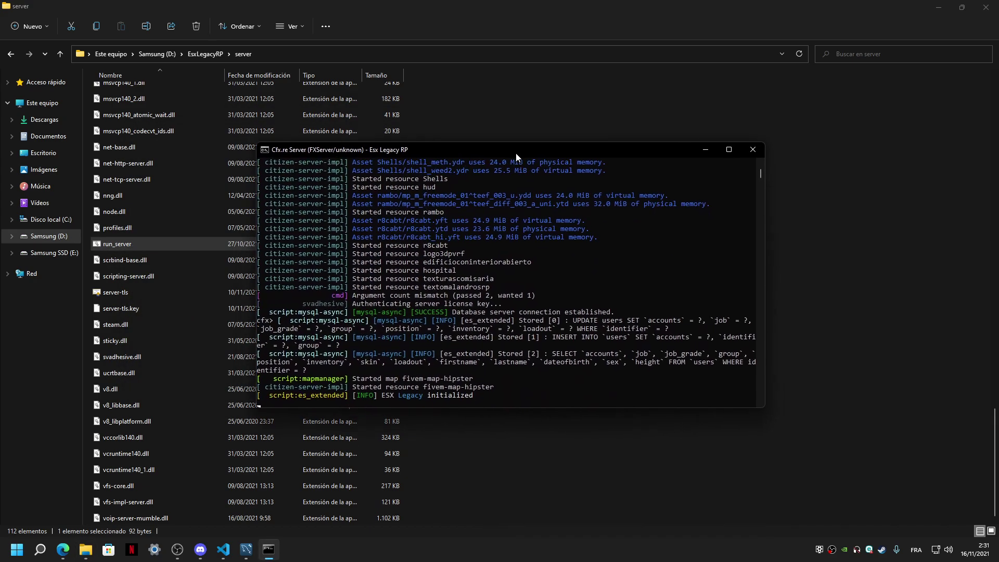
pyautogui.click(711, 149)
pyautogui.click(985, 8)
# Step: Launch the FiveM application from the FiveM folder on the desktop and minimize the folder window
pyautogui.doubleClick(74, 478)
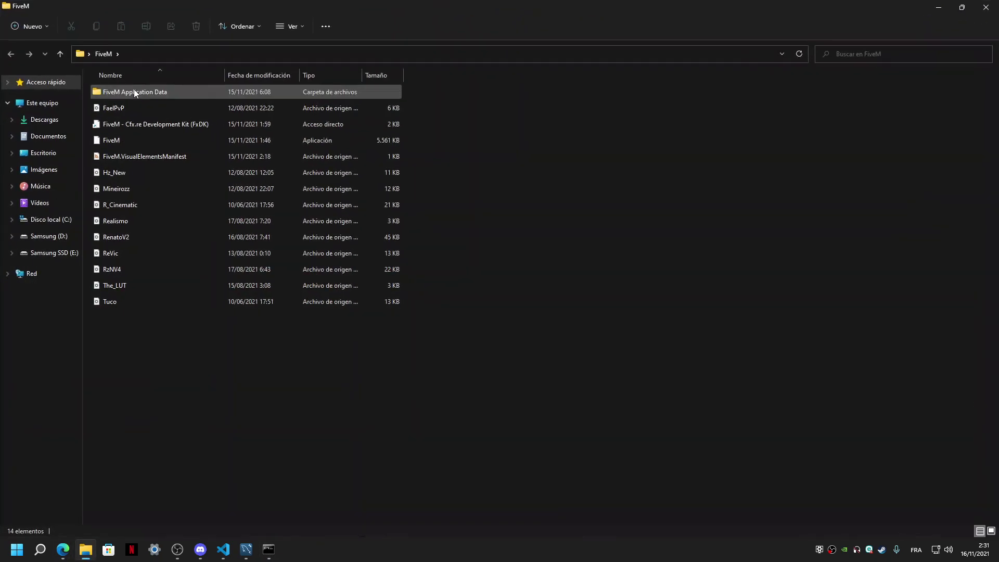
pyautogui.doubleClick(104, 141)
pyautogui.click(937, 7)
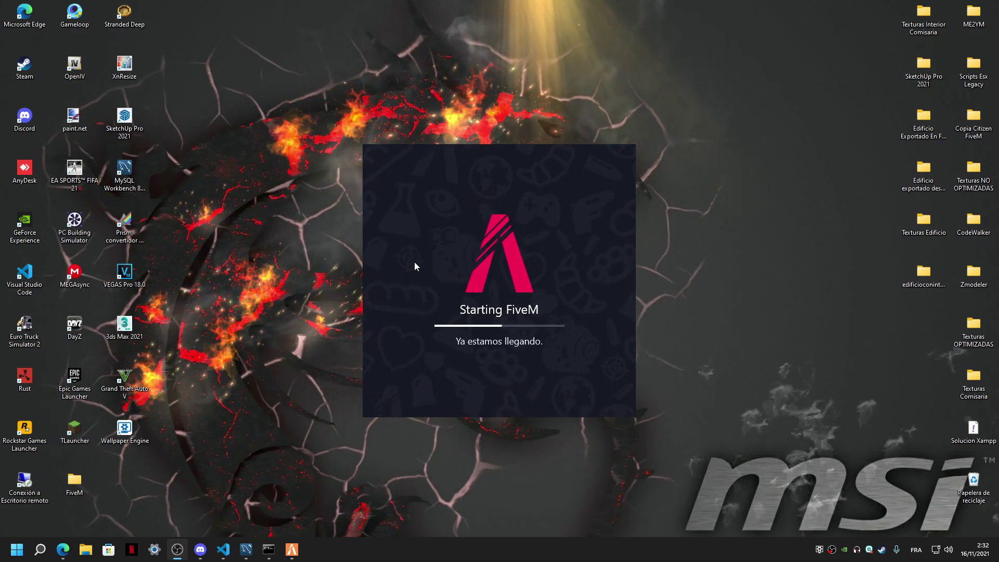
pyautogui.moveTo(394, 262); pyautogui.dragTo(408, 317)
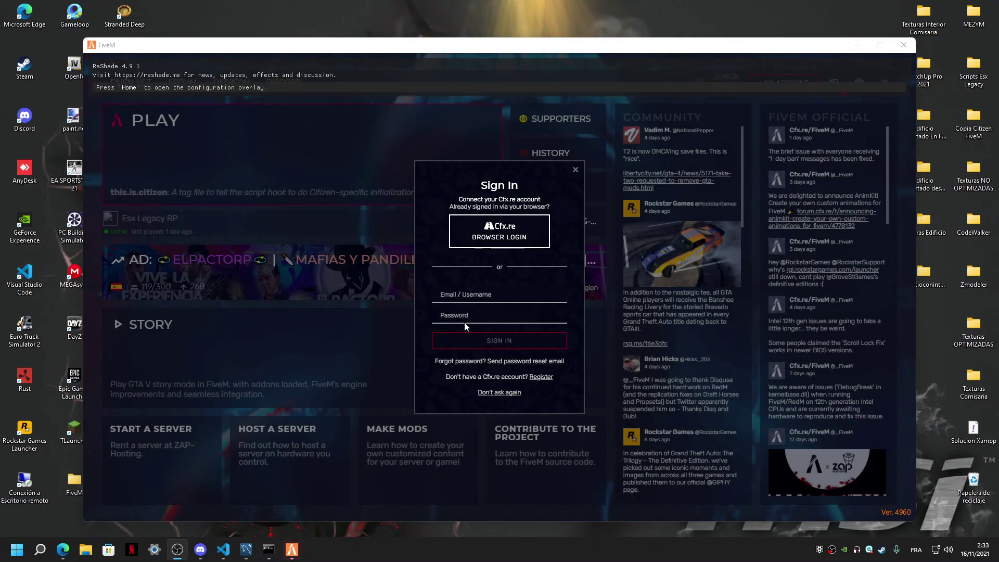
# Step: Dismiss the Cfx.re sign-in prompt and connect to the Esx Legacy RP server
pyautogui.click(575, 169)
pyautogui.click(572, 224)
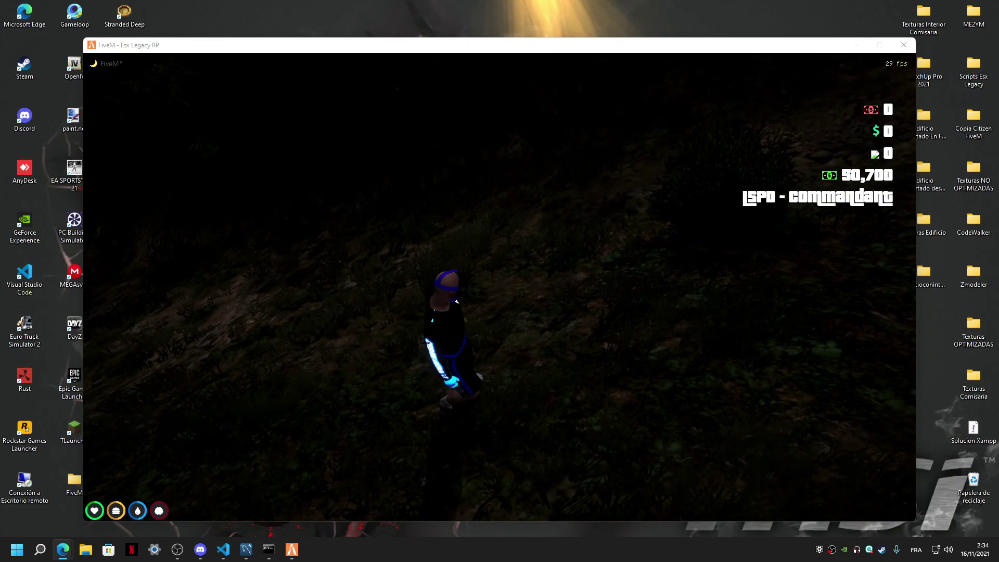
pyautogui.click(709, 276)
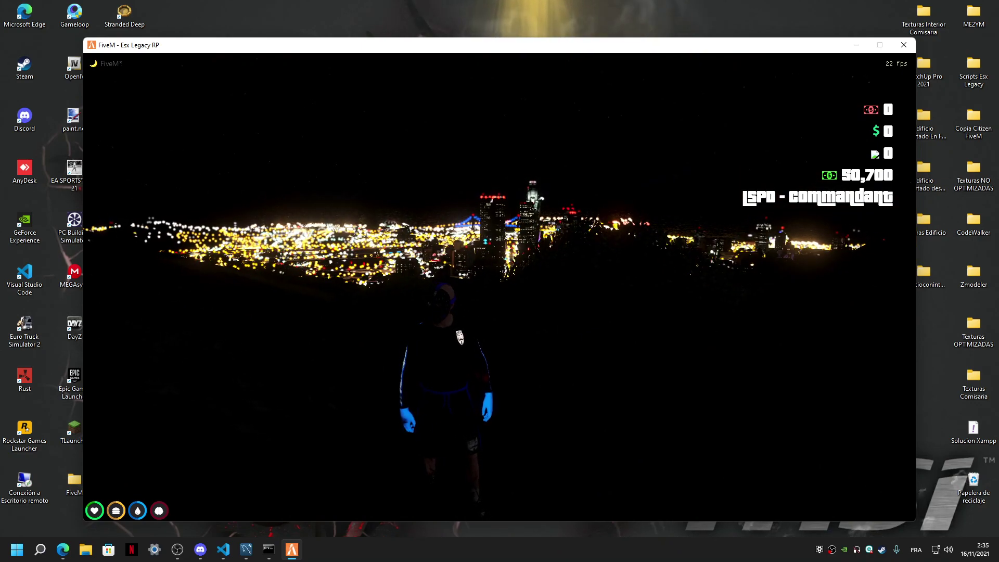
# Step: Enable noclip through the in-game console with the command 'noclip' and fly the character forward
pyautogui.press('w')
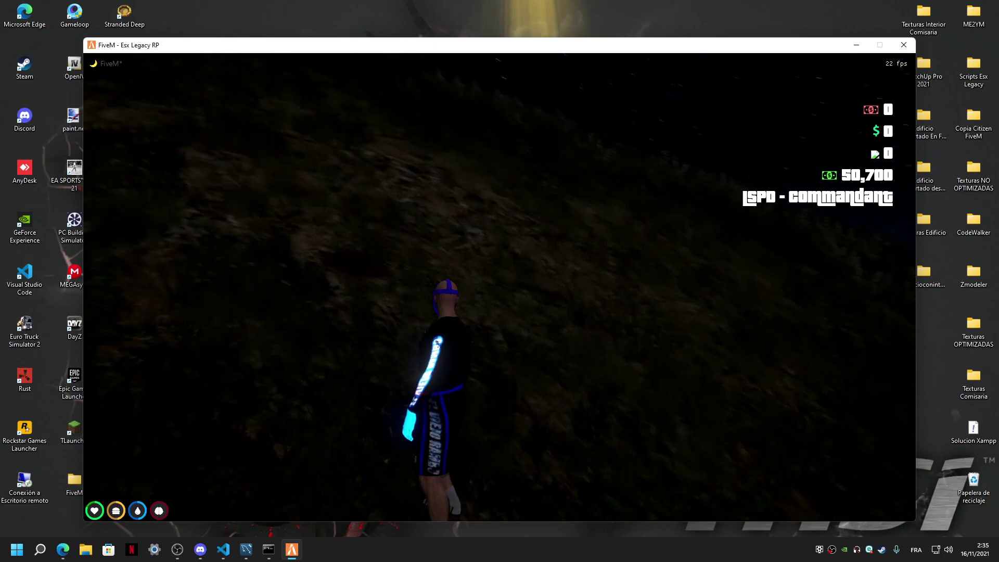
pyautogui.press('w')
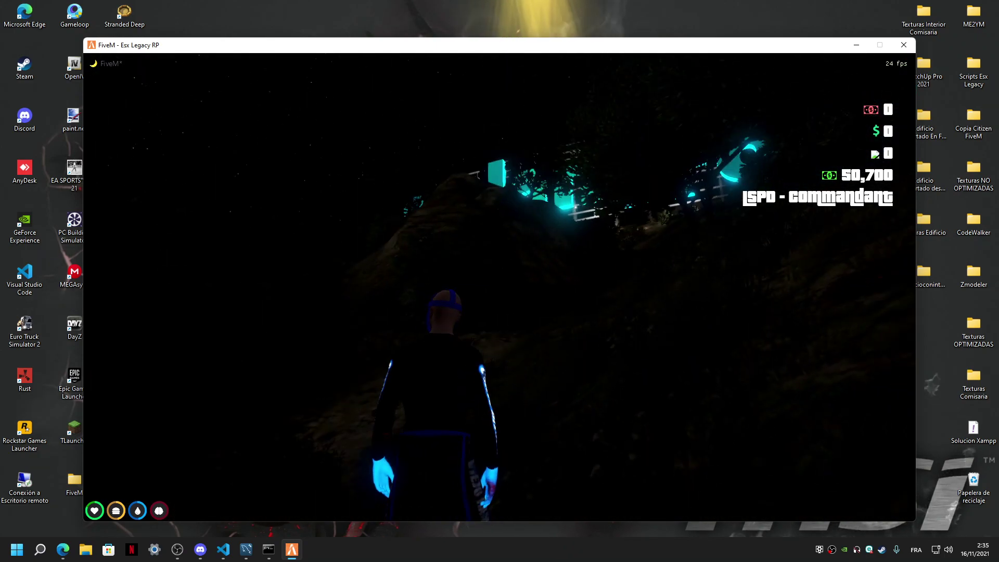
pyautogui.press('F8')
pyautogui.write('noclip')
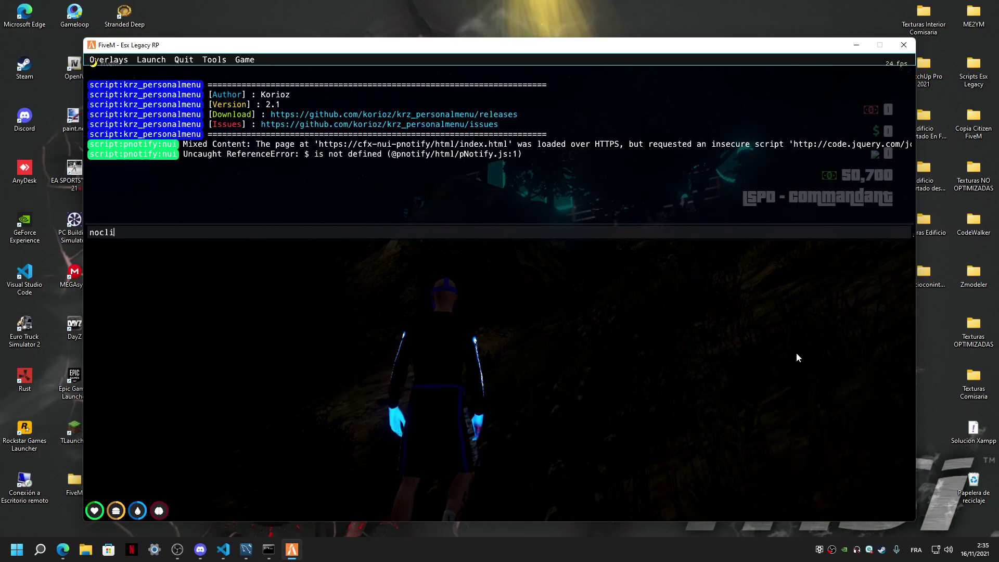
pyautogui.press('Return')
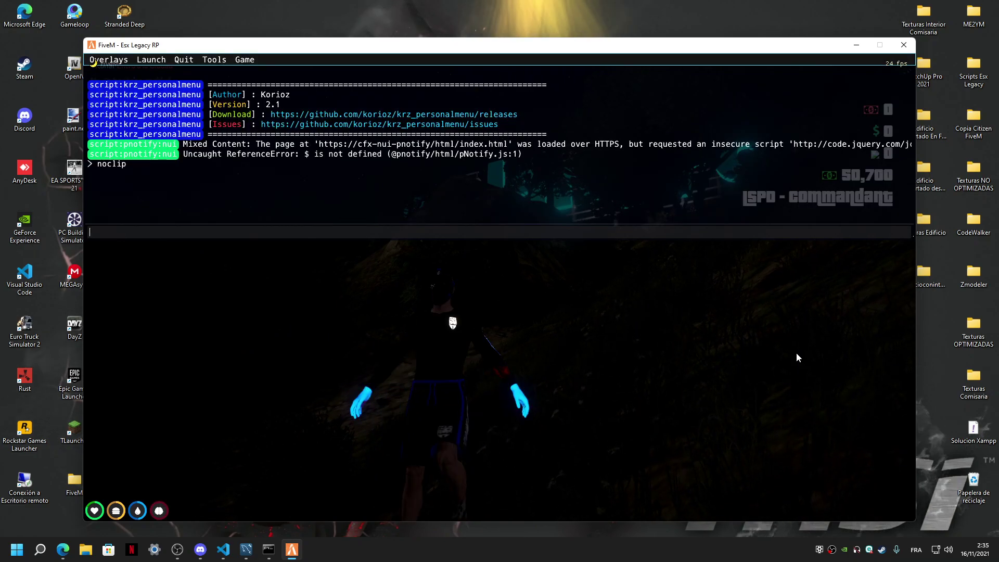
pyautogui.press('F8')
pyautogui.press('w')
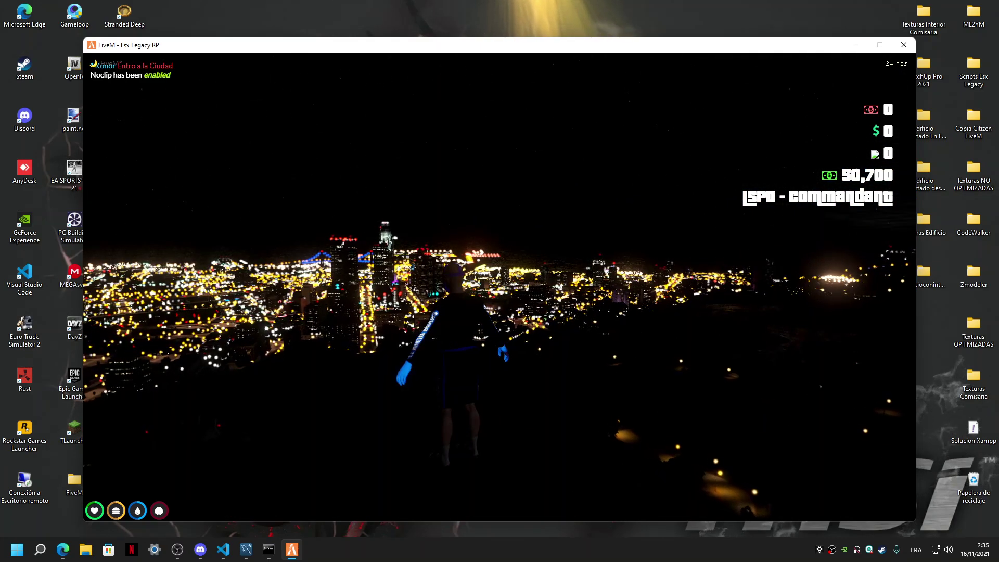
# Step: Check the server console output and return to the in-game FiveM console
pyautogui.press('F8')
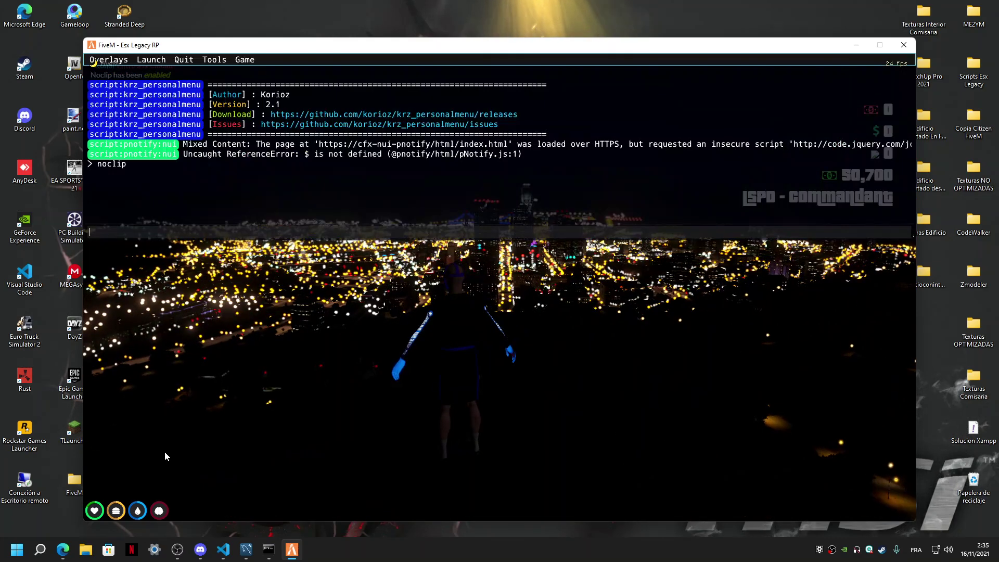
pyautogui.click(268, 549)
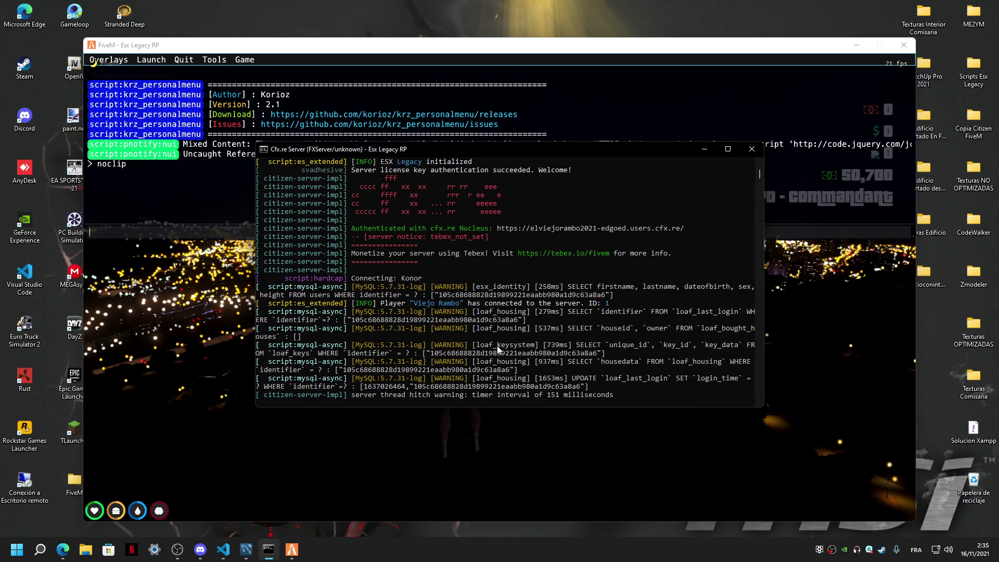
pyautogui.press('Return')
pyautogui.click(93, 195)
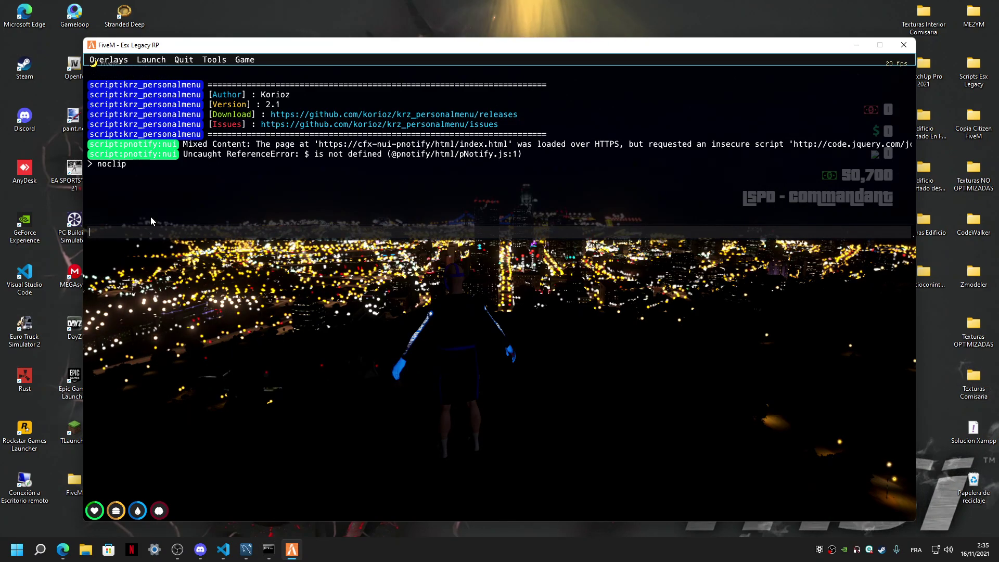
# Step: Fly the character down to the lit hillside sign and disable noclip with the console command 'noclip'
pyautogui.press('F8')
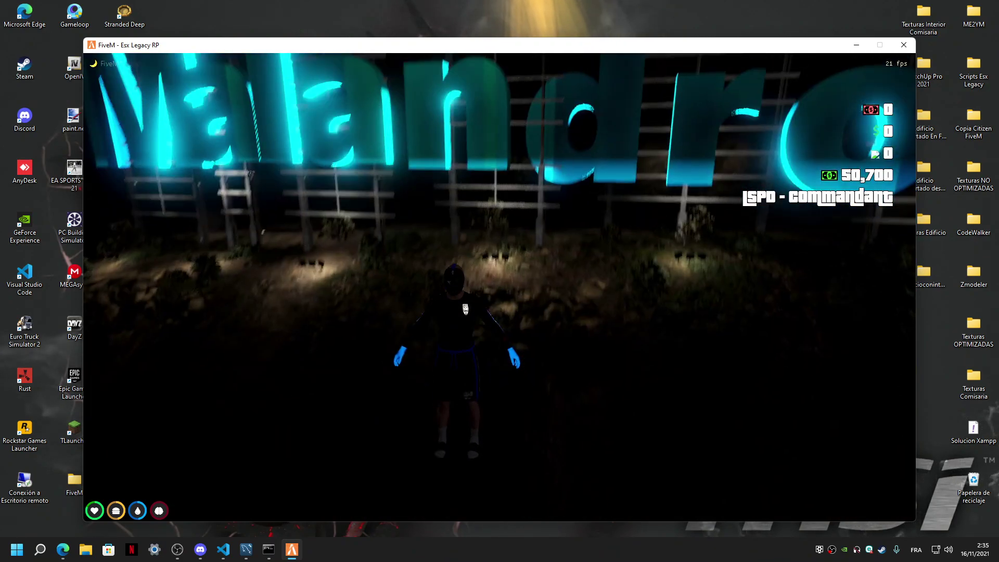
pyautogui.press('w')
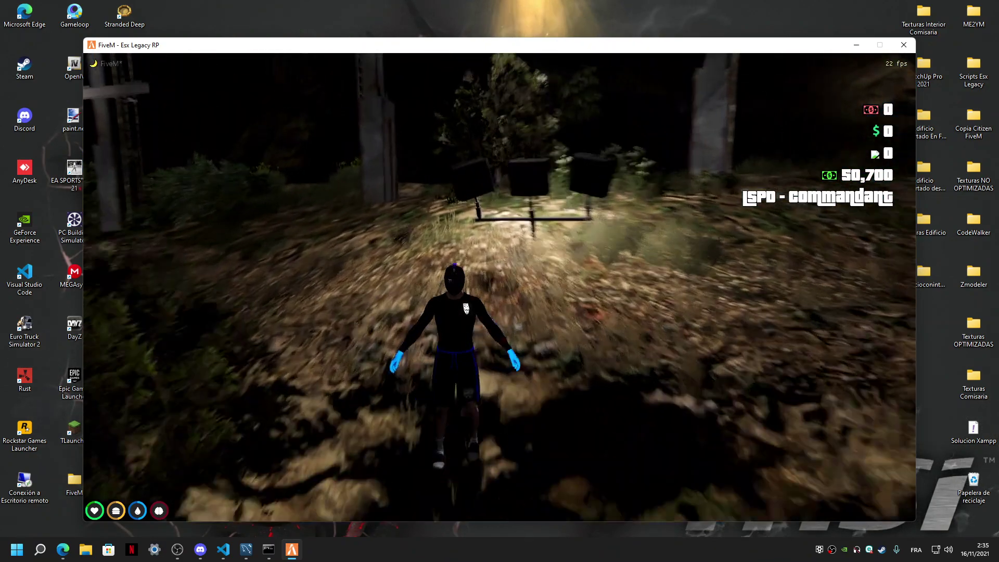
pyautogui.press('F8')
pyautogui.press('Up')
pyautogui.press('Return')
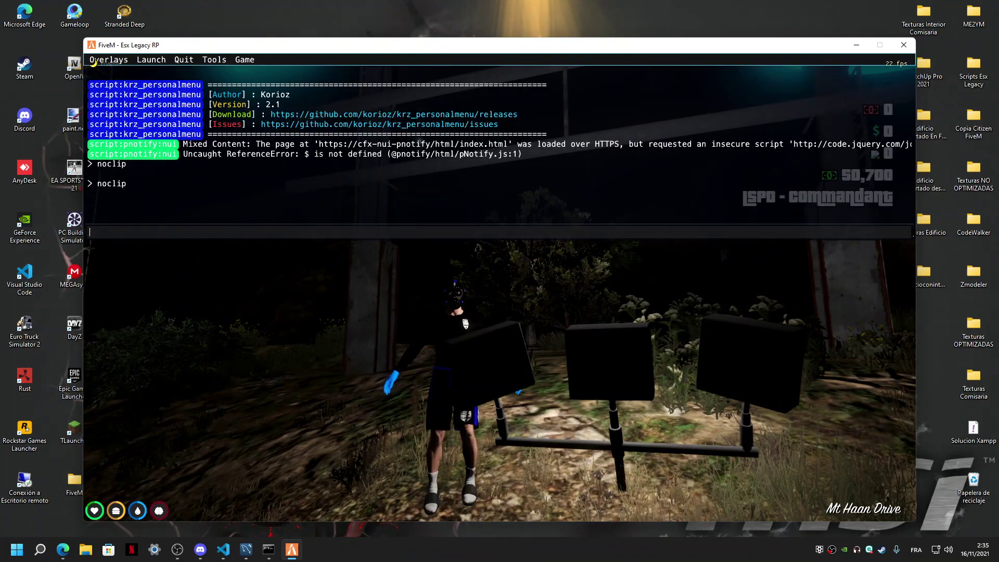
pyautogui.press('F8')
pyautogui.press('a')
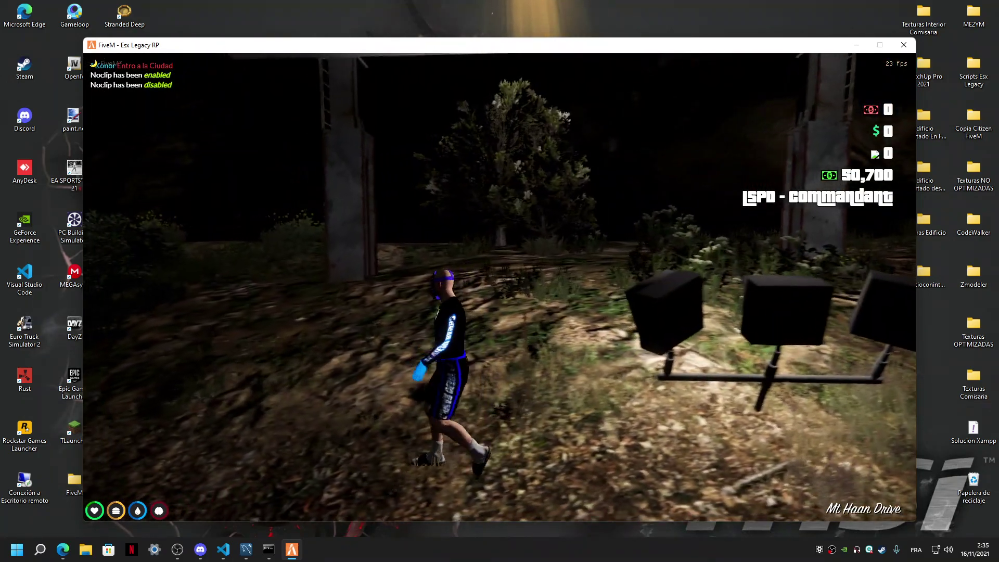
pyautogui.press('s')
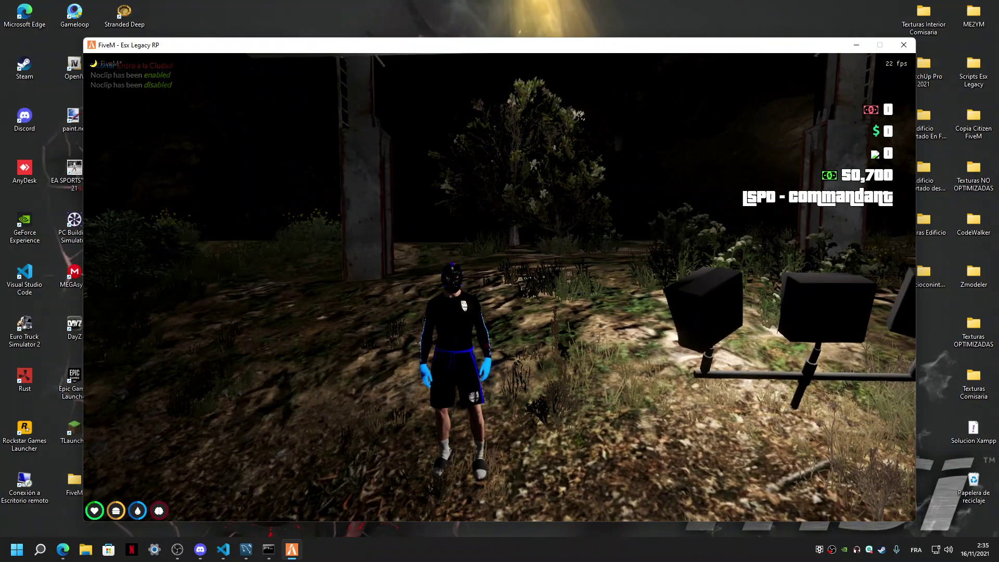
# Step: Check the Cfx.re server console output and return to the game
pyautogui.press('F8')
pyautogui.press('F8')
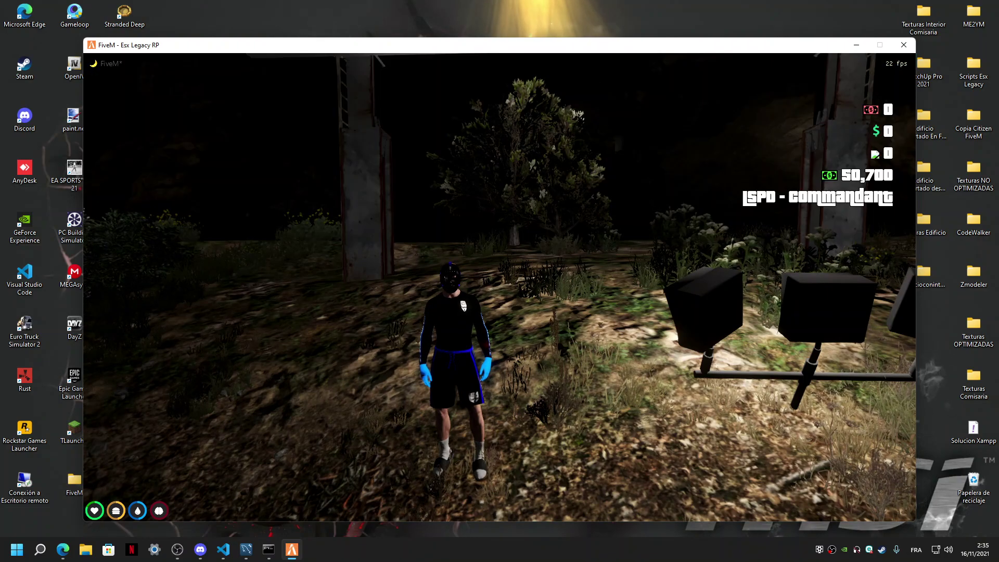
pyautogui.press('super')
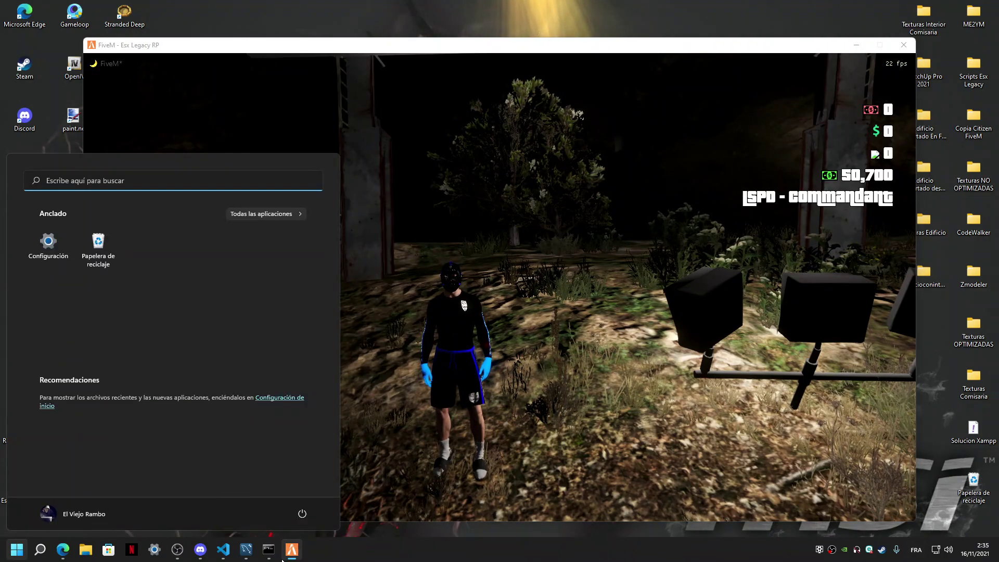
pyautogui.click(496, 386)
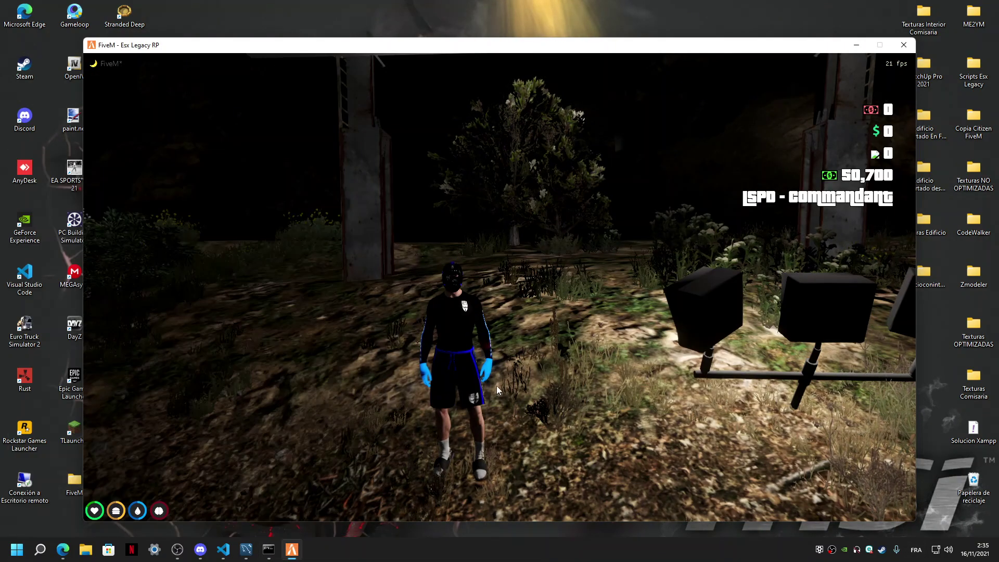
pyautogui.click(270, 551)
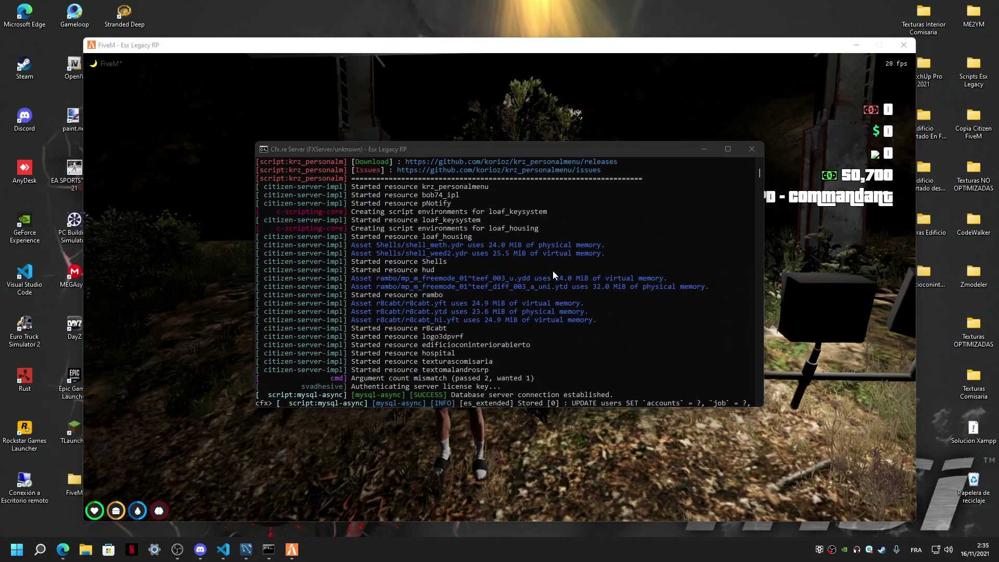
pyautogui.click(552, 271)
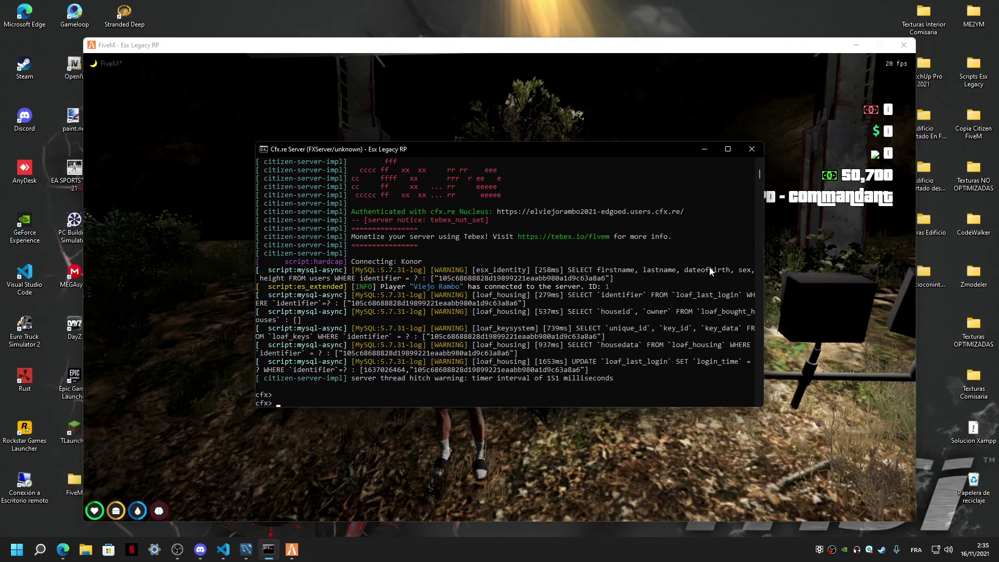
pyautogui.click(703, 147)
pyautogui.press('F8')
pyautogui.press('F8')
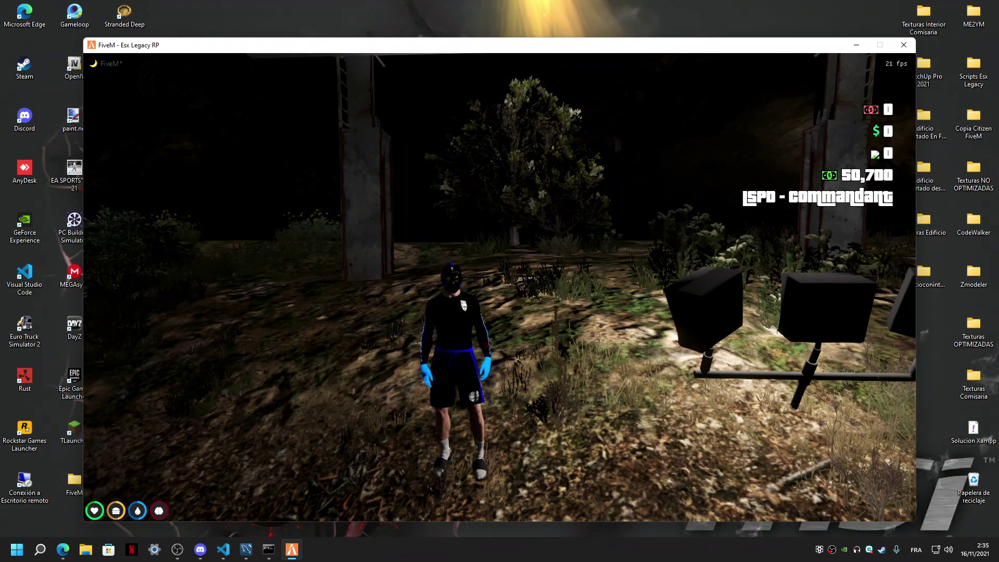
# Step: Restart the personal menu resource from the in-game console with 'restart krz_personalmenu'
pyautogui.press('F8')
pyautogui.write('restart krz_personalme,')
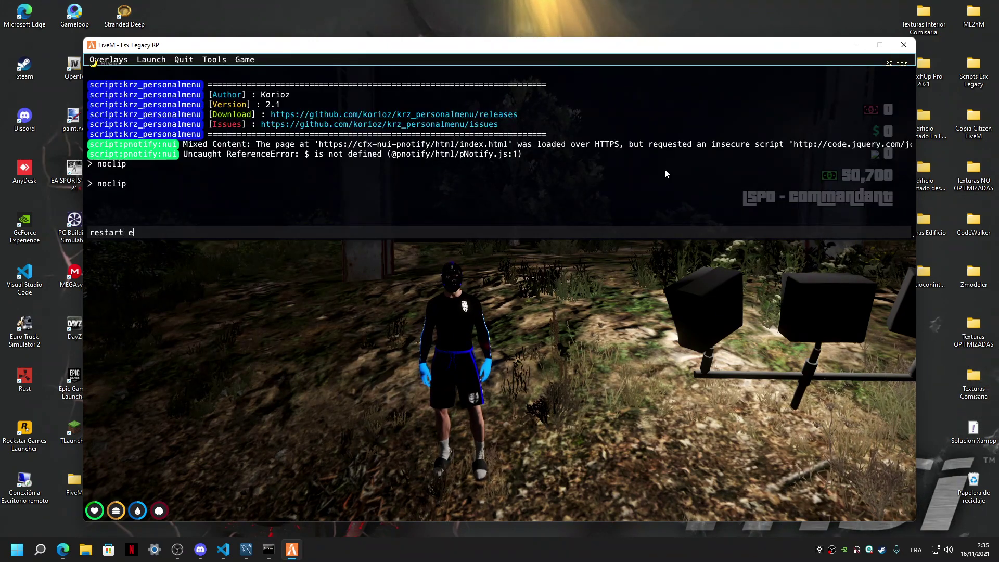
pyautogui.press('BackSpace')
pyautogui.write('krz_personalme,')
pyautogui.press('BackSpace')
pyautogui.write('nuv')
pyautogui.press('Return')
pyautogui.press('Up')
pyautogui.press('BackSpace')
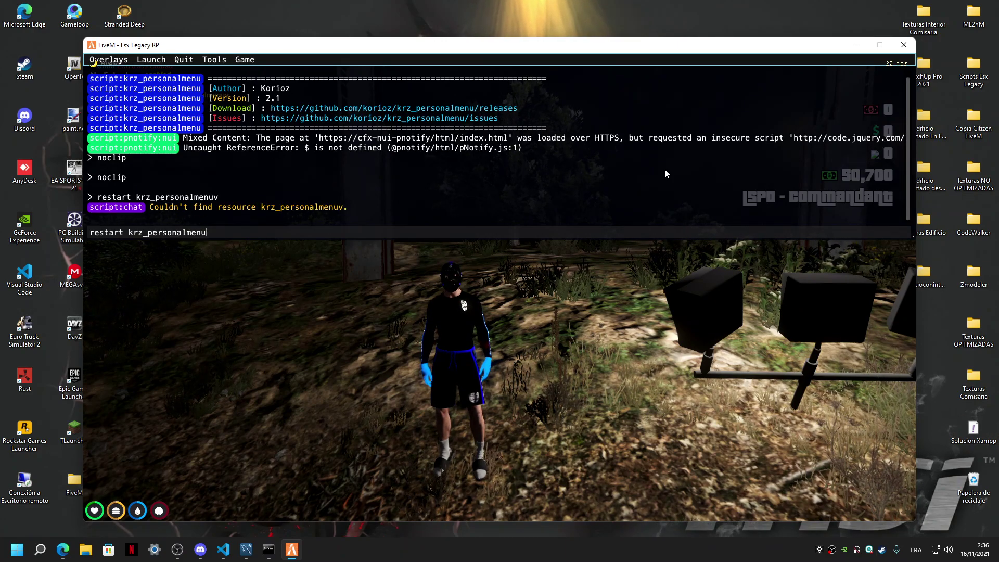
pyautogui.press('Return')
pyautogui.press('F8')
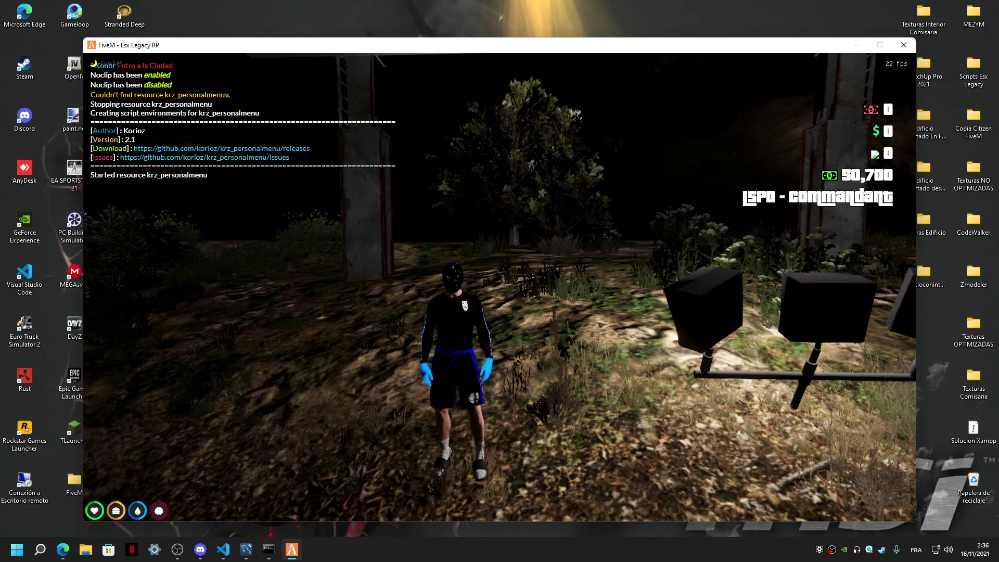
# Step: Quit the game with the console command 'quit'
pyautogui.press('F8')
pyautogui.write('quit')
pyautogui.press('Return')
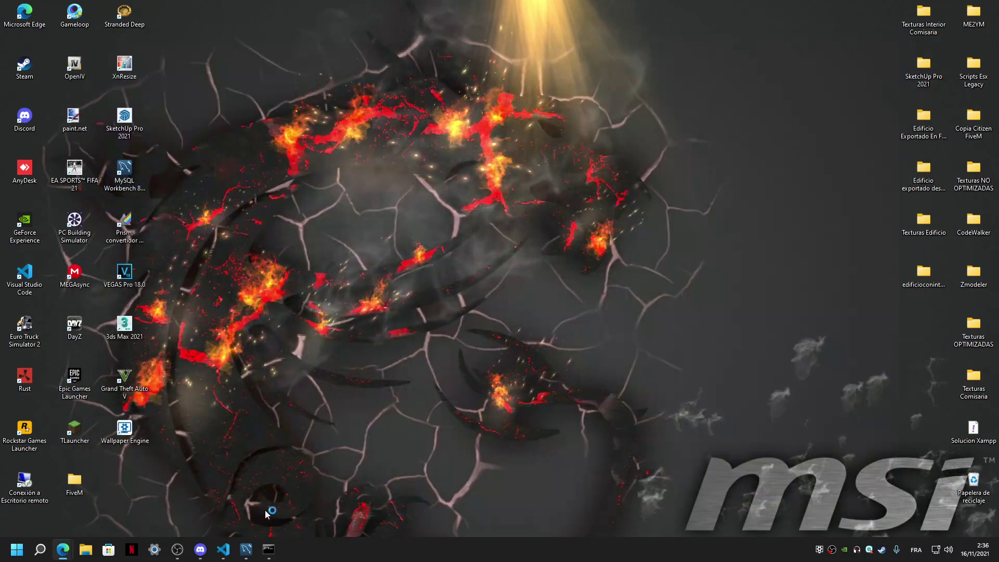
# Step: Review the key controls in config.lua in Visual Studio Code and minimize the editor
pyautogui.click(224, 548)
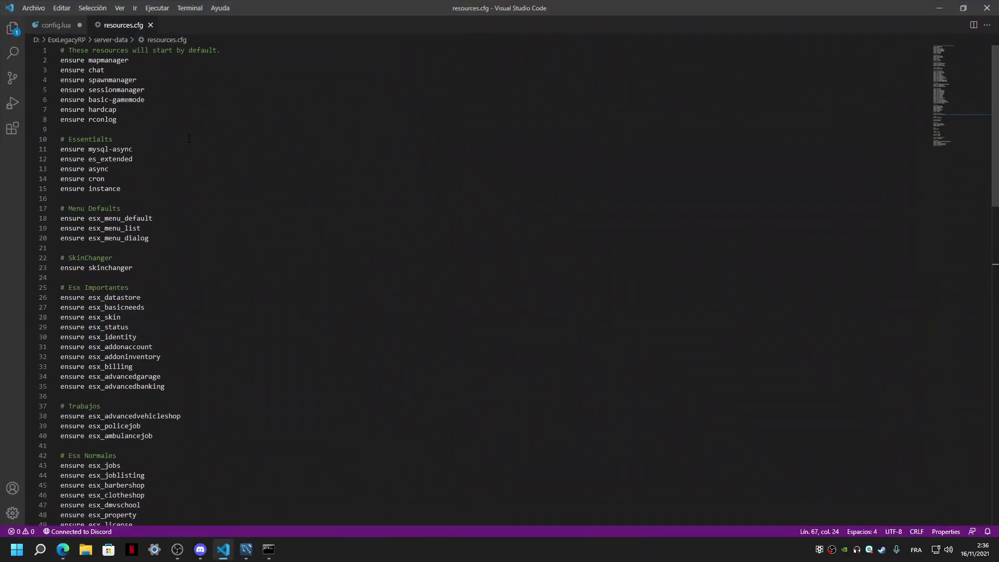
pyautogui.click(51, 27)
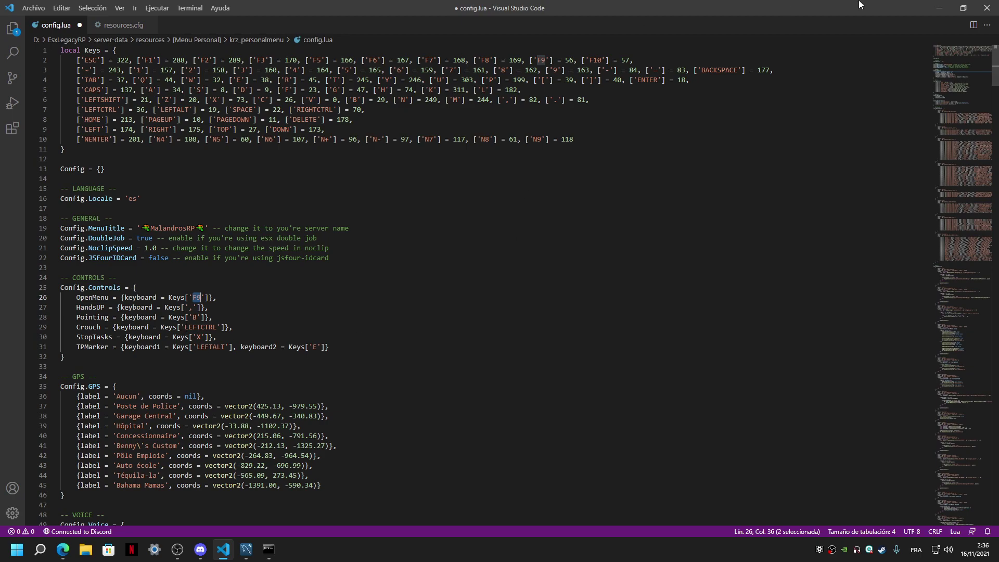
pyautogui.click(935, 7)
# Step: Open the krz_personalmenu releases page on GitHub in the browser and download the v2.1 source code zip
pyautogui.moveTo(63, 549)
pyautogui.click(114, 492)
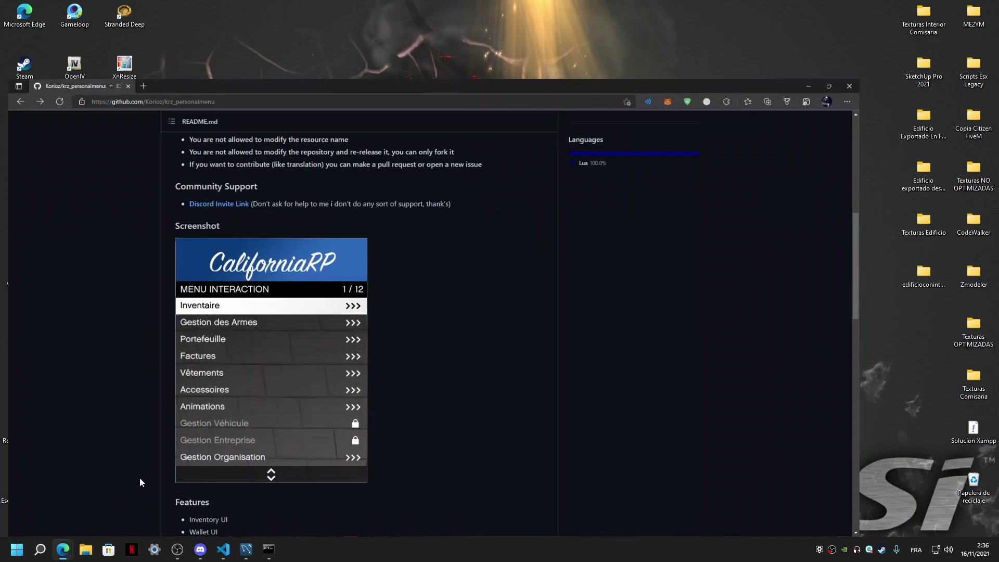
pyautogui.scroll(4, 683, 245)
pyautogui.moveTo(631, 184); pyautogui.dragTo(628, 160)
pyautogui.click(619, 153)
pyautogui.click(466, 165)
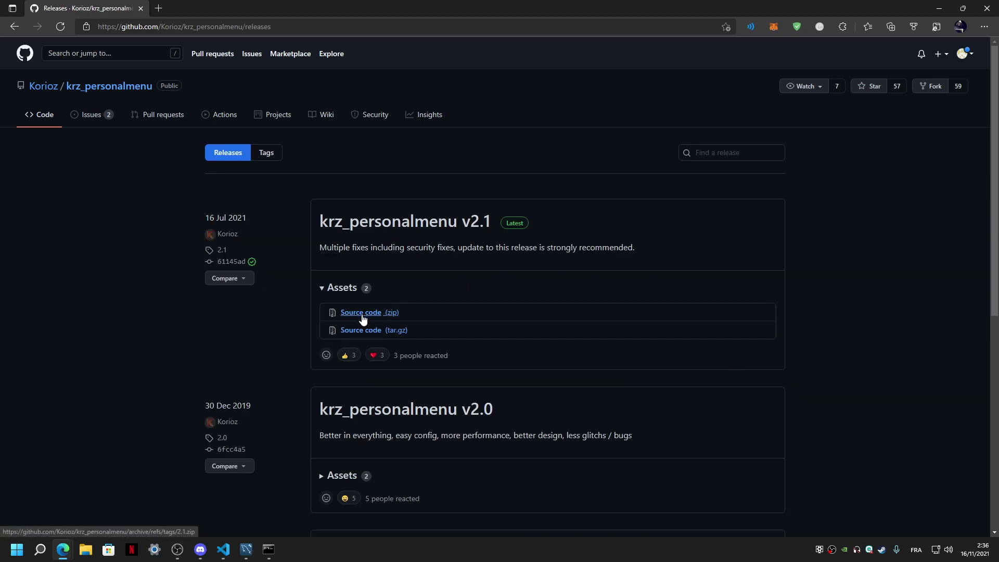
pyautogui.scroll(-2, 525, 229)
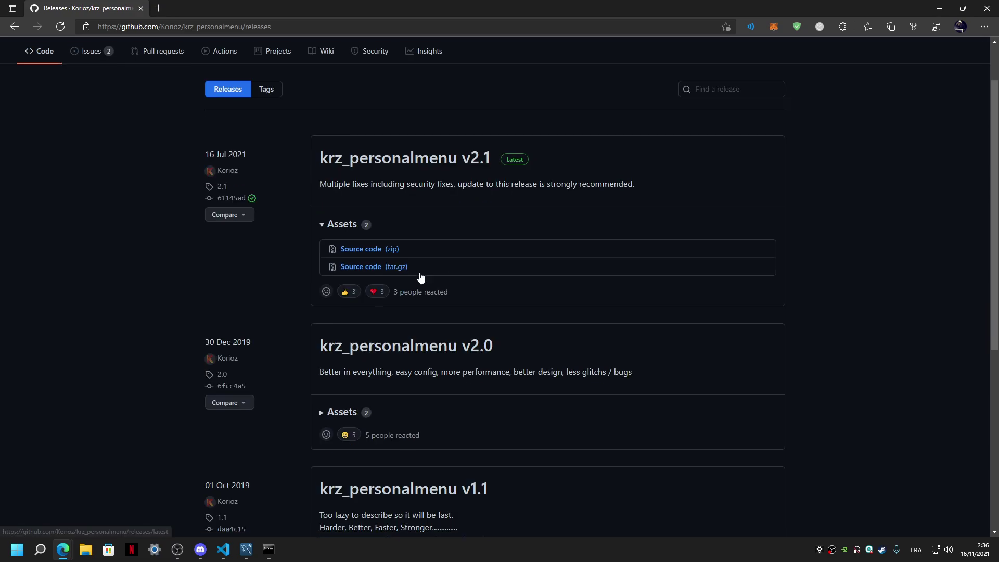
pyautogui.click(378, 241)
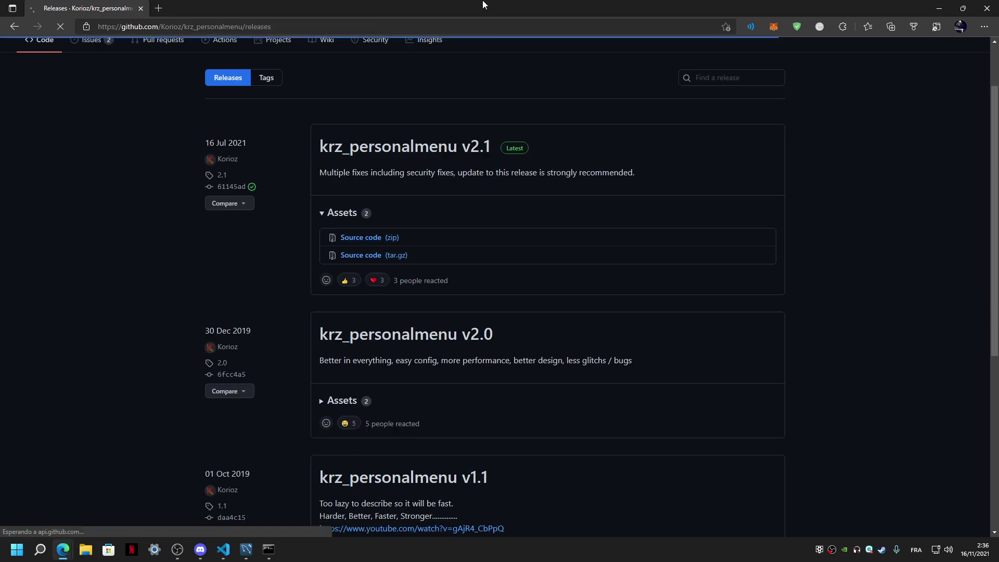
# Step: Move krz_personalmenu-2.1.zip from the browser's downloads to the desktop and clear the download history
pyautogui.doubleClick(489, 9)
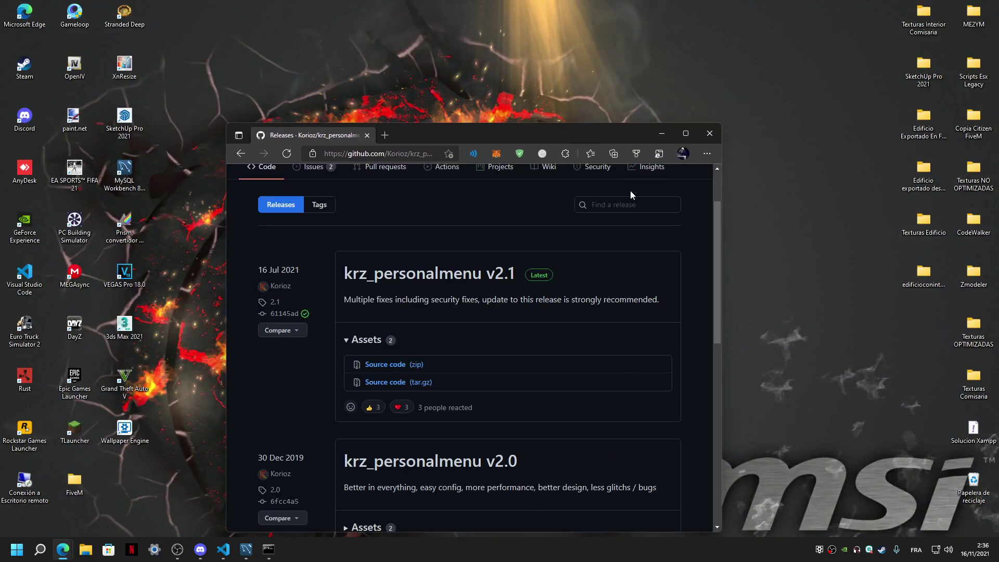
pyautogui.click(707, 154)
pyautogui.click(544, 268)
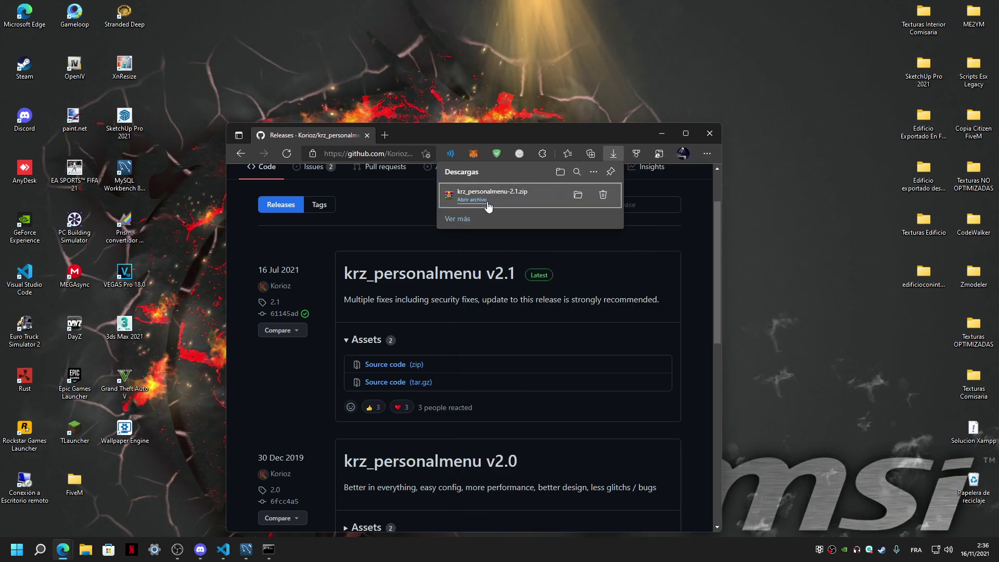
pyautogui.moveTo(488, 193); pyautogui.dragTo(474, 65)
pyautogui.click(593, 172)
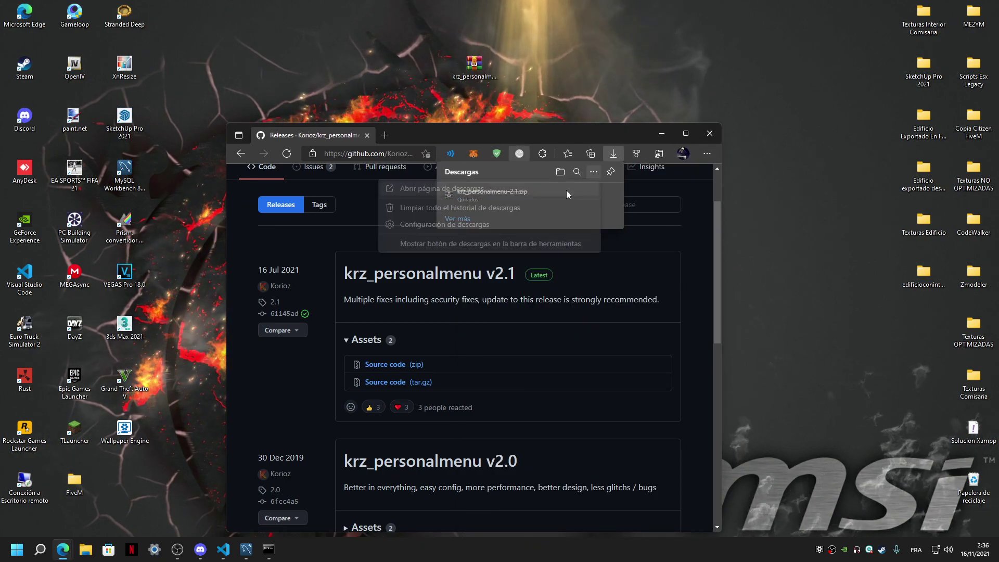
pyautogui.click(525, 208)
pyautogui.click(489, 250)
# Step: Minimize the browser, extract the krz_personalmenu-2.1 archive directly onto the desktop, and delete the archive
pyautogui.click(473, 71)
pyautogui.rightClick(474, 73)
pyautogui.click(686, 133)
pyautogui.click(939, 9)
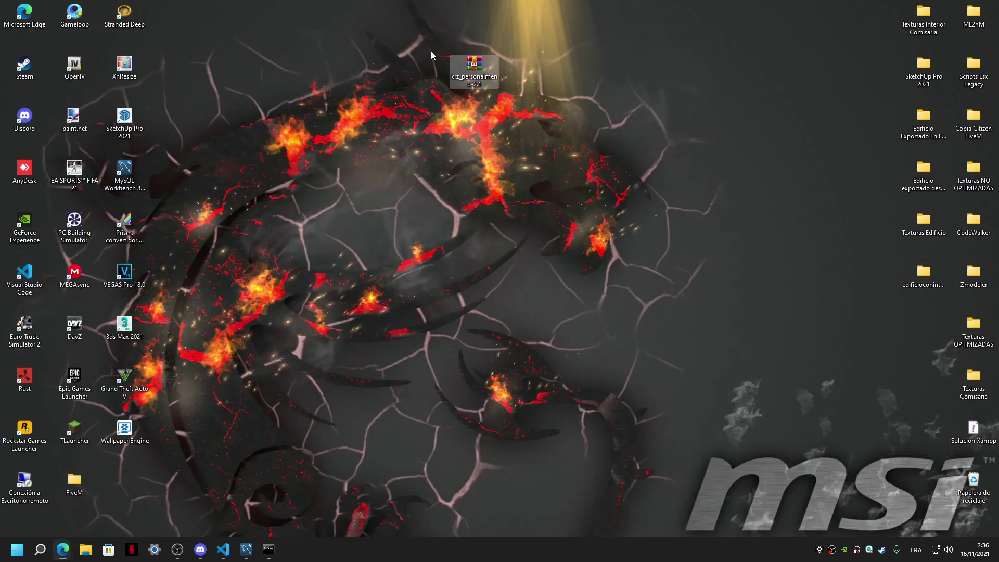
pyautogui.rightClick(476, 78)
pyautogui.click(521, 210)
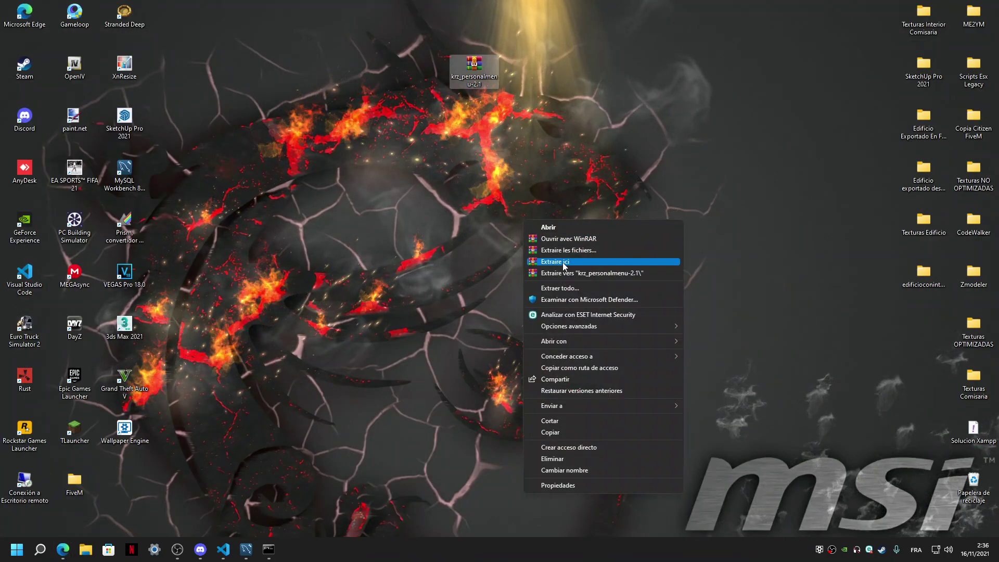
pyautogui.click(551, 257)
pyautogui.moveTo(387, 49); pyautogui.dragTo(565, 150)
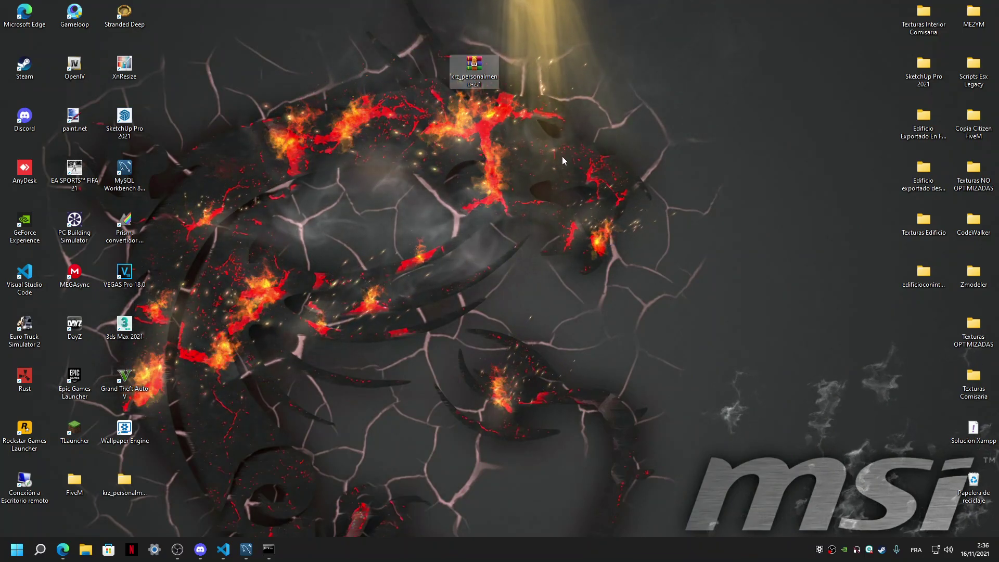
pyautogui.press('Delete')
# Step: Rename the extracted desktop folder as krz_personalmenu and cut it to the clipboard
pyautogui.rightClick(138, 492)
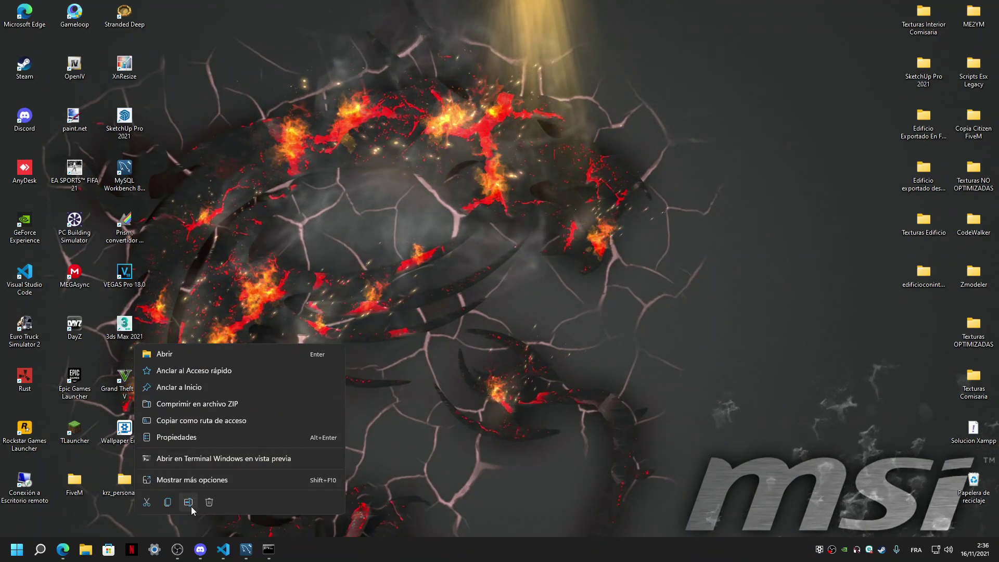
pyautogui.click(165, 496)
pyautogui.moveTo(134, 500); pyautogui.dragTo(118, 500)
pyautogui.press('BackSpace')
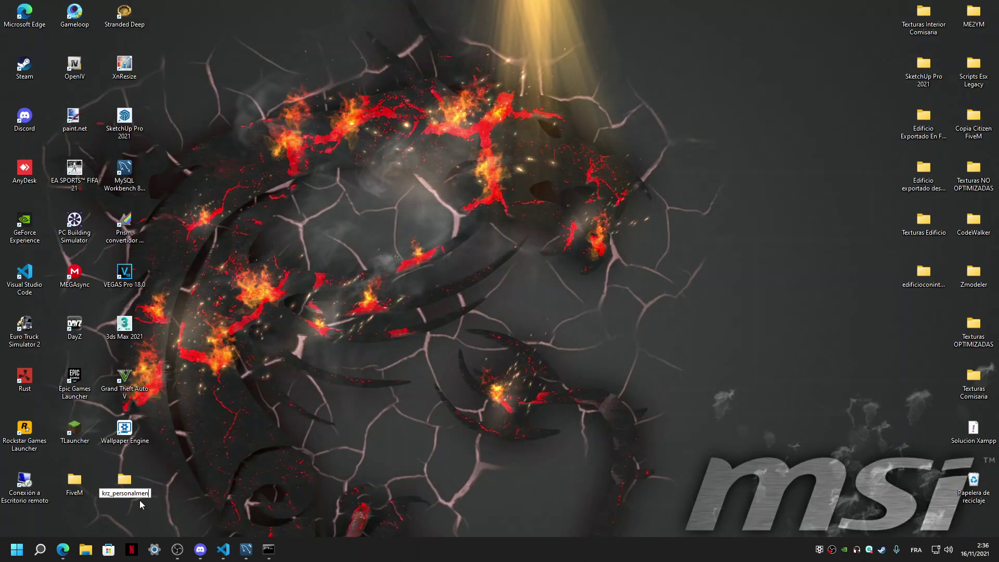
pyautogui.rightClick(145, 505)
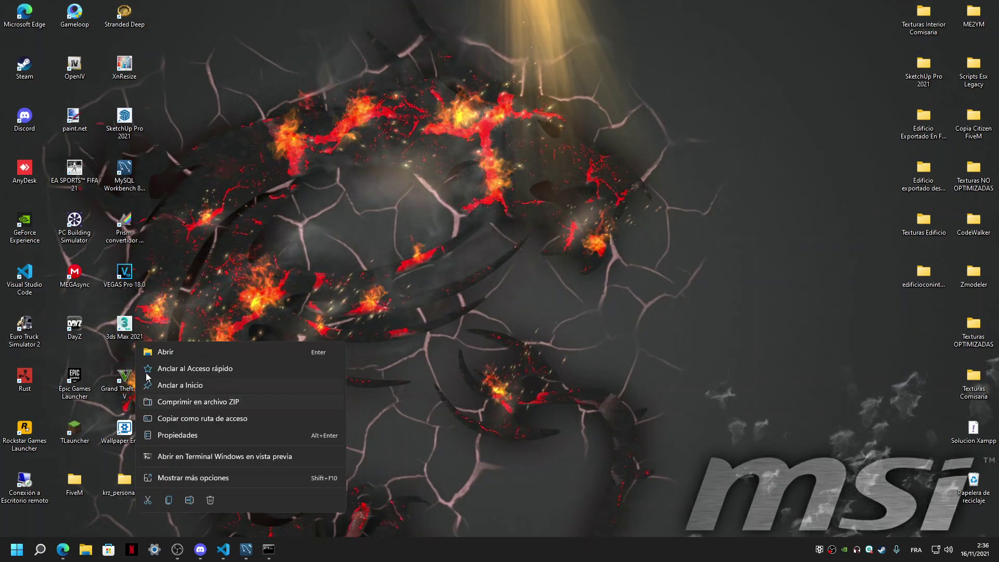
pyautogui.click(149, 500)
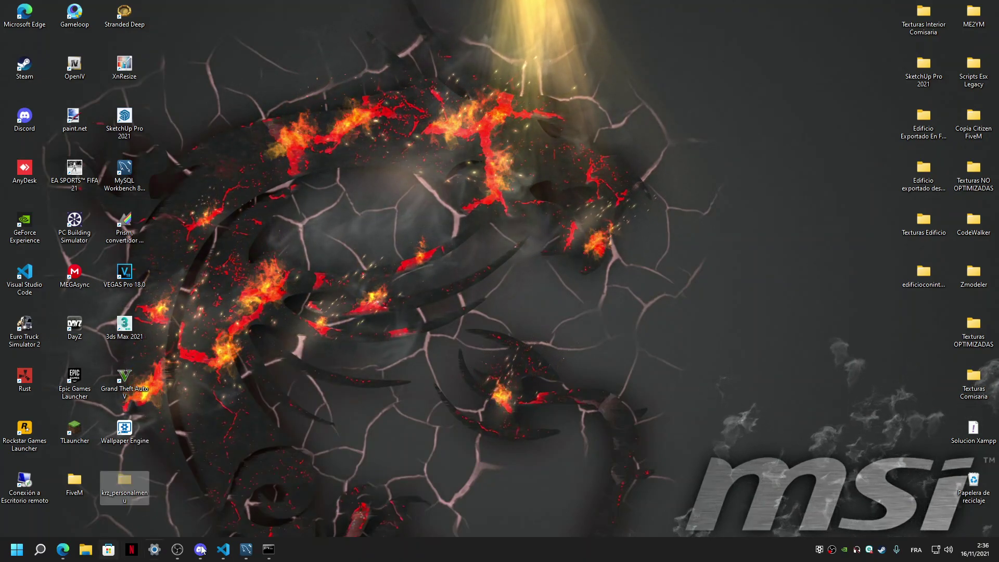
# Step: Check the server console output for the resource restart, minimize it, and switch to config.lua in Visual Studio Code
pyautogui.click(248, 550)
pyautogui.click(248, 550)
pyautogui.click(268, 550)
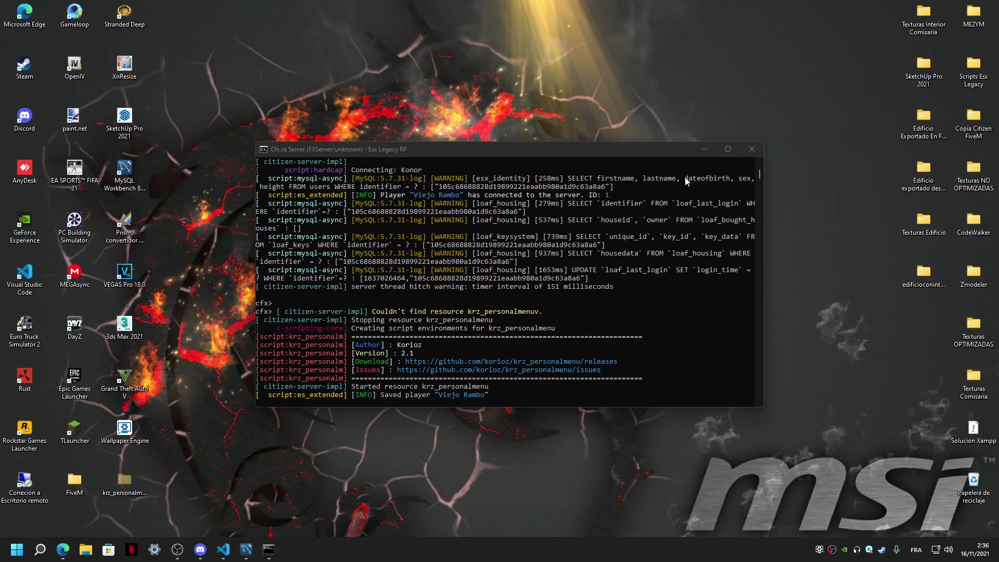
pyautogui.click(704, 148)
pyautogui.click(224, 549)
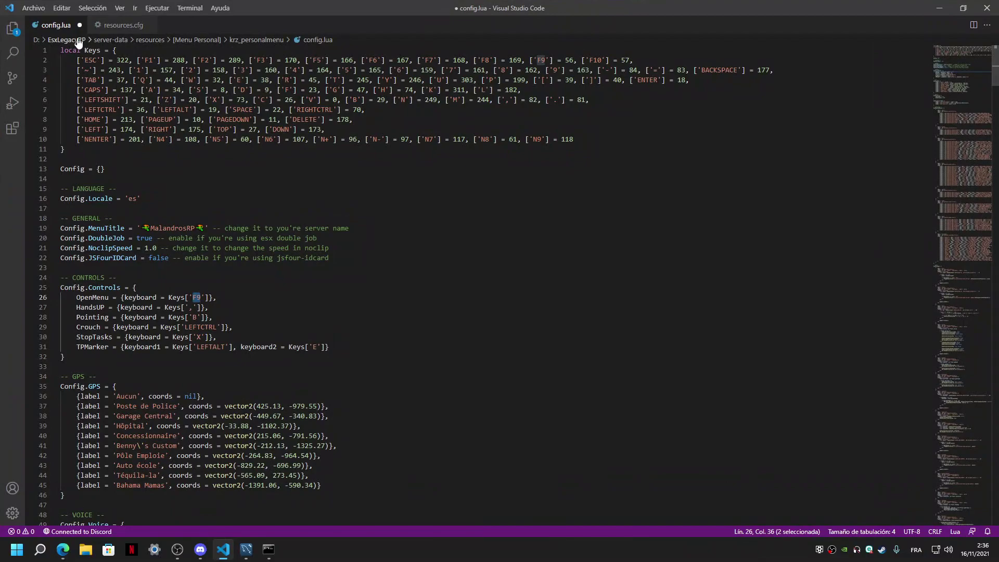
# Step: Return to the krz_personalmenu releases page in the browser and look through the older releases
pyautogui.moveTo(63, 550)
pyautogui.click(64, 526)
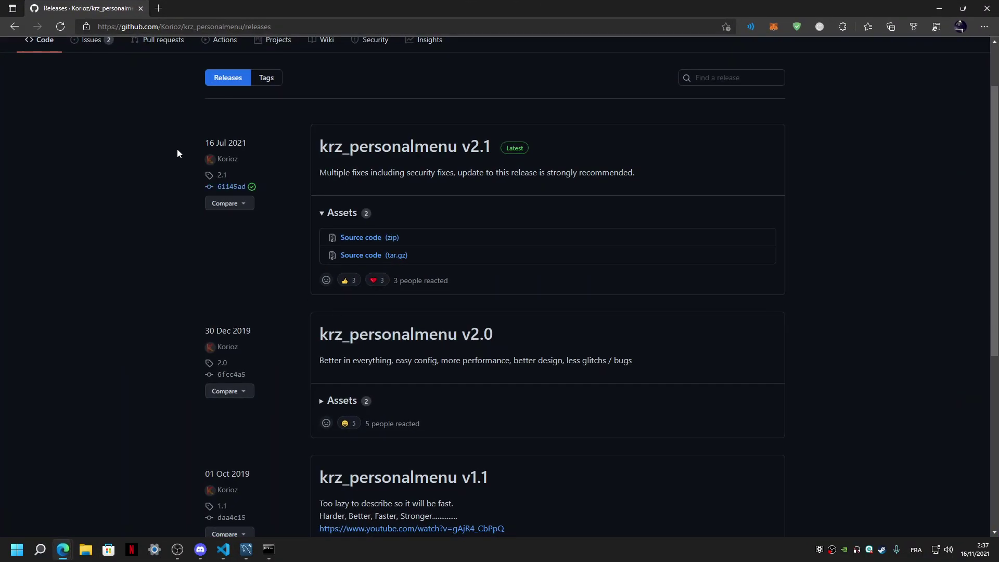
pyautogui.scroll(-6, 312, 263)
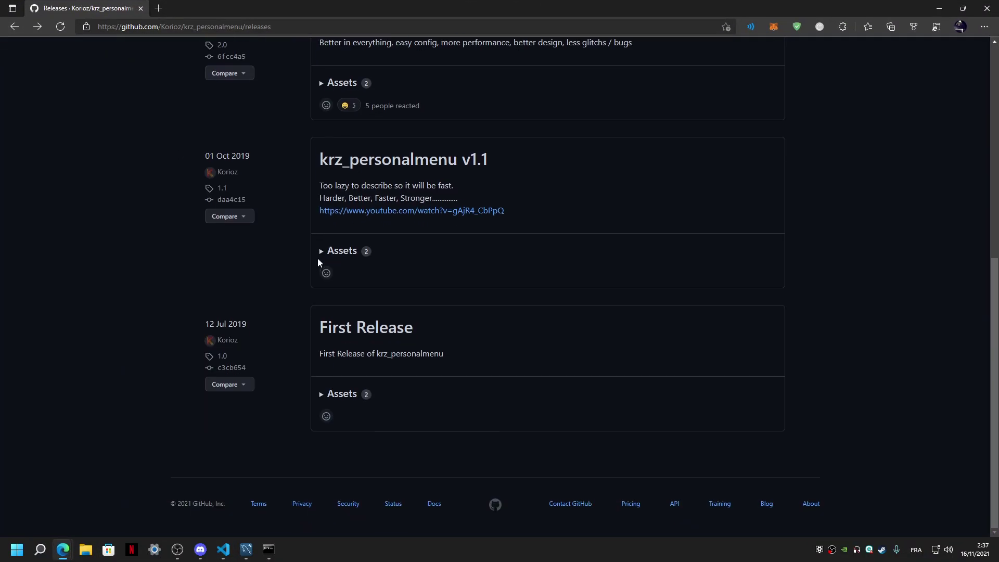
# Step: Open the EsxLegacyRP server-data folder on drive D: in File Explorer and close the running server console
pyautogui.scroll(9, 318, 258)
pyautogui.hotkey('alt', 'Tab')
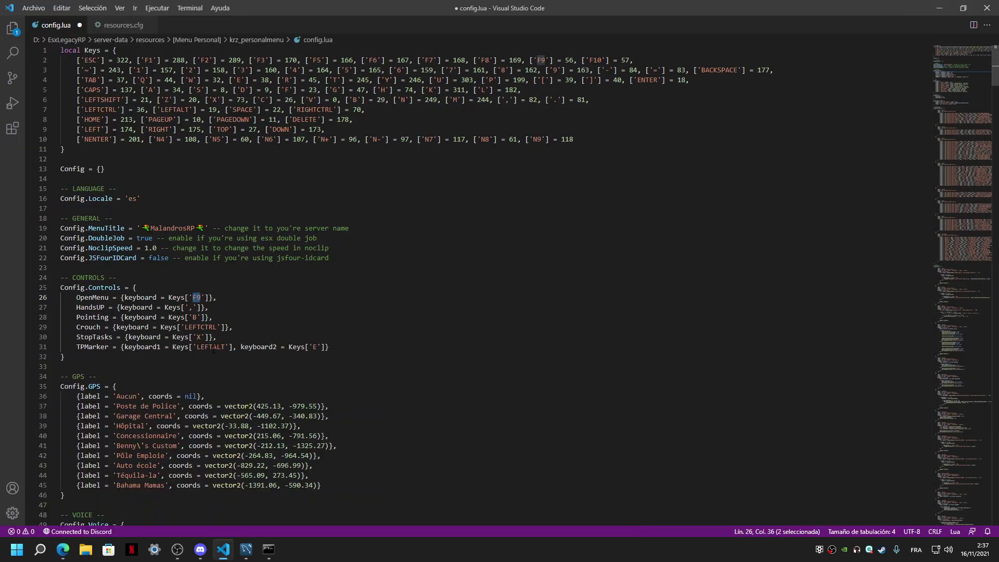
pyautogui.click(95, 547)
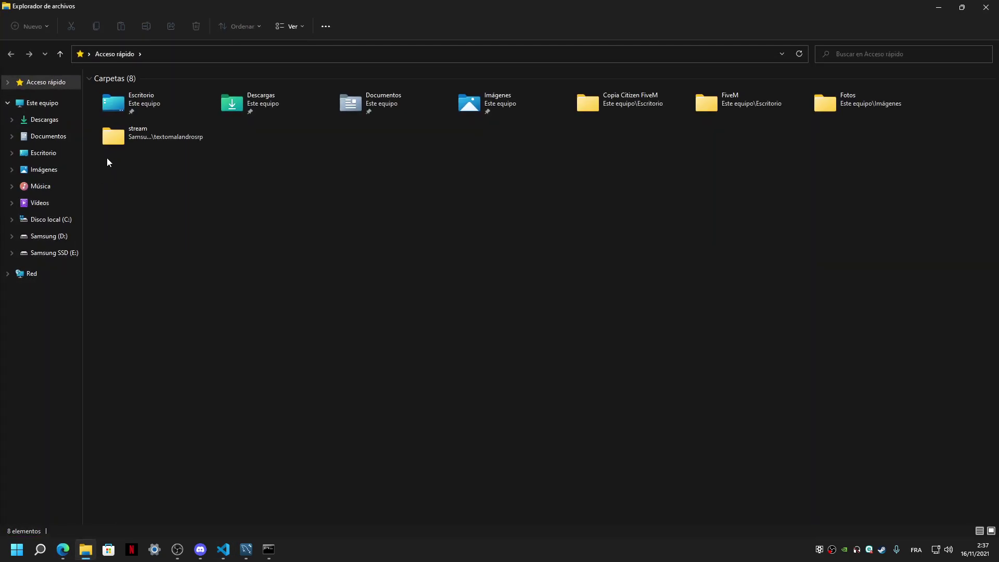
pyautogui.click(73, 233)
pyautogui.doubleClick(96, 97)
pyautogui.doubleClick(105, 106)
pyautogui.click(111, 93)
pyautogui.click(344, 339)
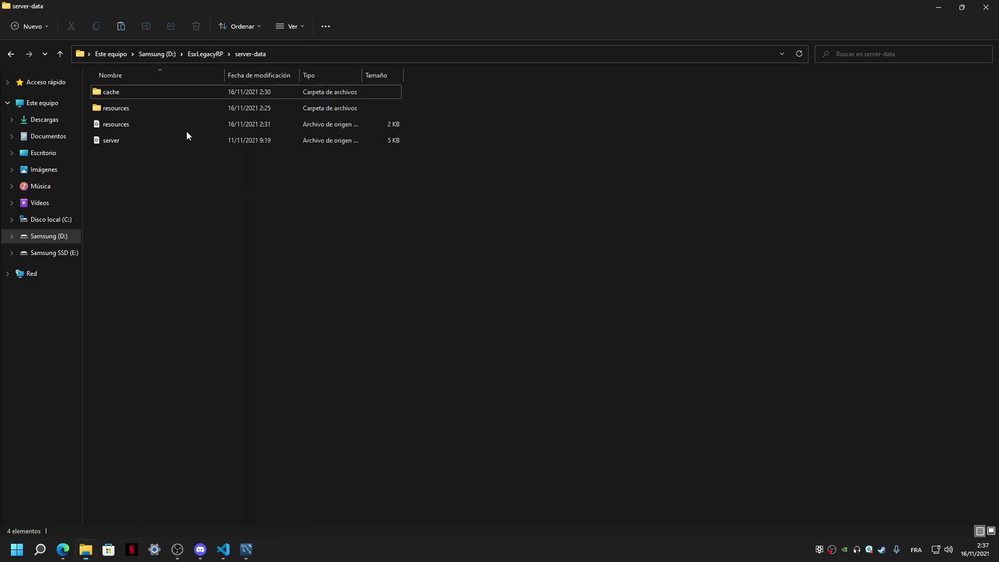
# Step: In resources > [Menu Personal], delete the existing krz_personalmenu folder and paste the cut krz_personalmenu folder in its place
pyautogui.click(148, 92)
pyautogui.doubleClick(124, 108)
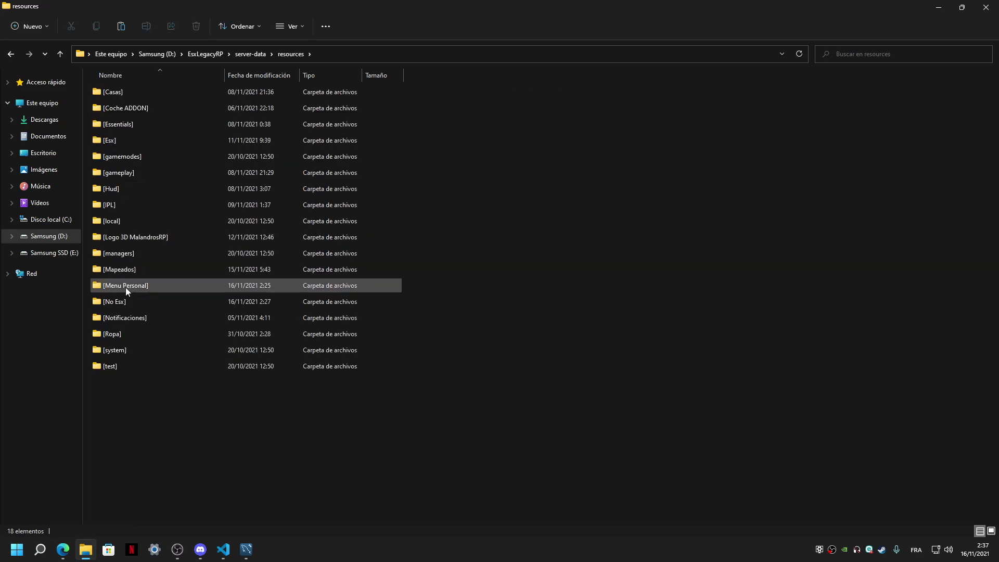
pyautogui.doubleClick(126, 285)
pyautogui.click(123, 93)
pyautogui.press('Delete')
pyautogui.rightClick(146, 135)
pyautogui.click(158, 141)
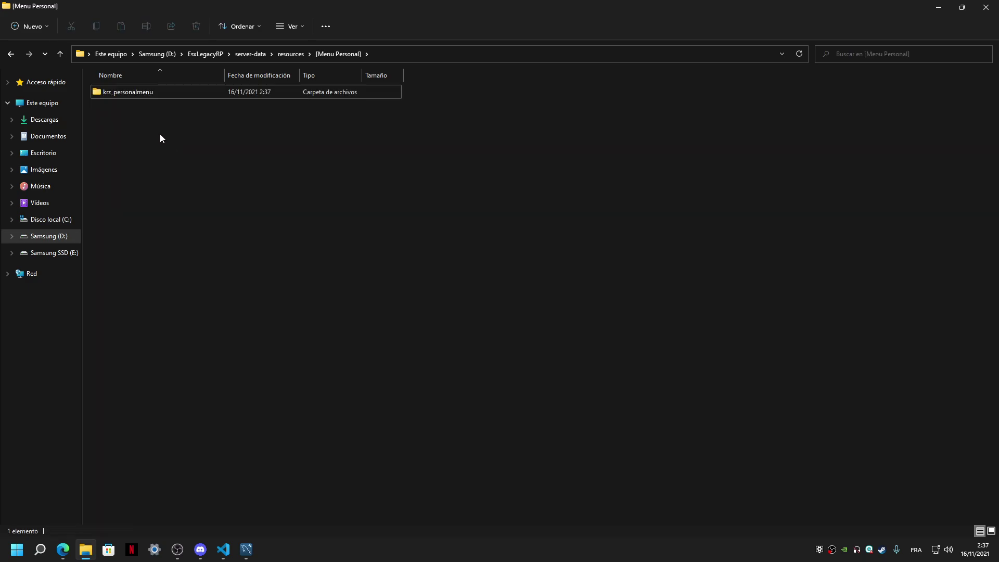
# Step: Delete the cache folder in server-data and start the server with run_server from the EsxLegacyRP server folder
pyautogui.click(242, 55)
pyautogui.click(182, 55)
pyautogui.click(195, 55)
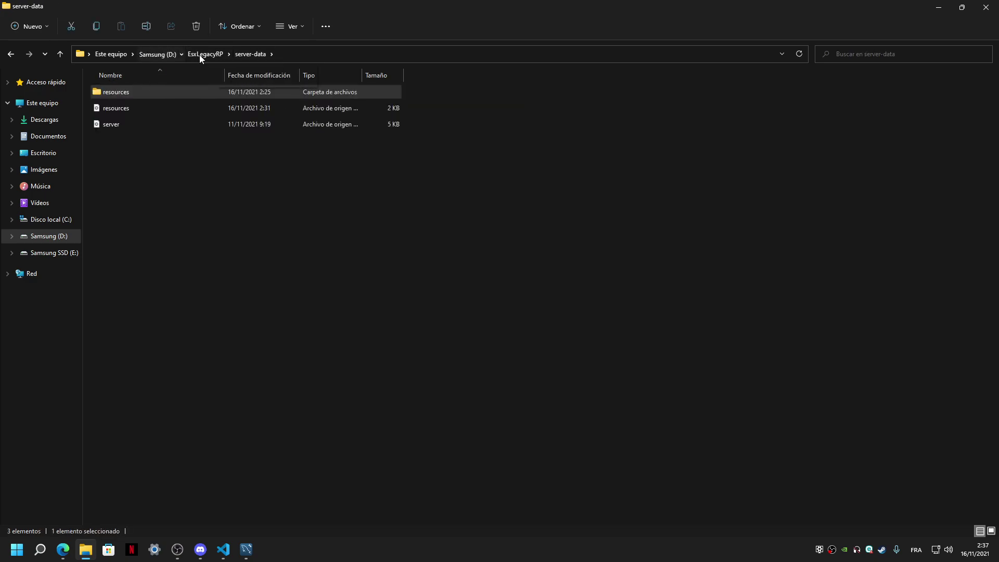
pyautogui.doubleClick(111, 91)
pyautogui.scroll(-20, 156, 135)
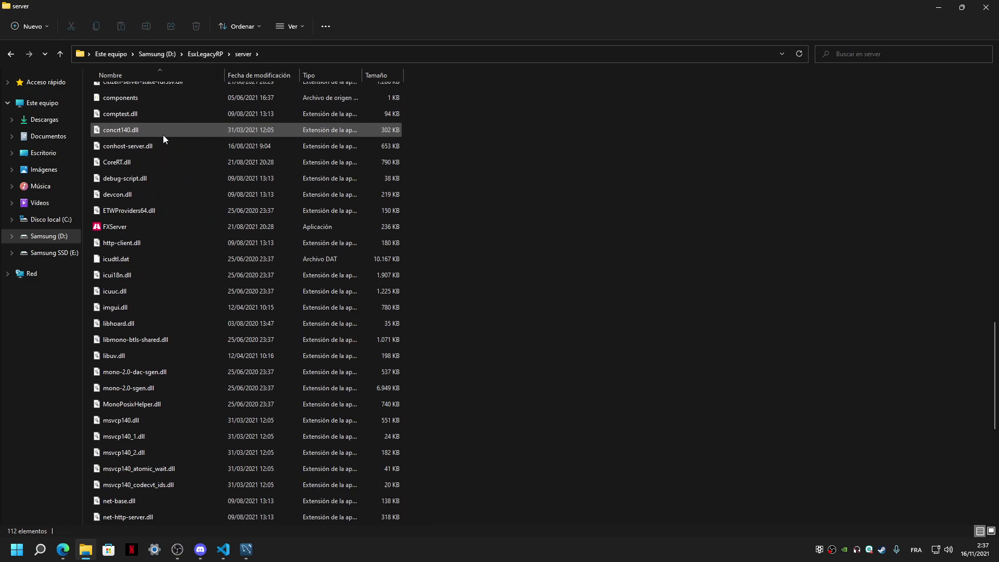
pyautogui.doubleClick(121, 243)
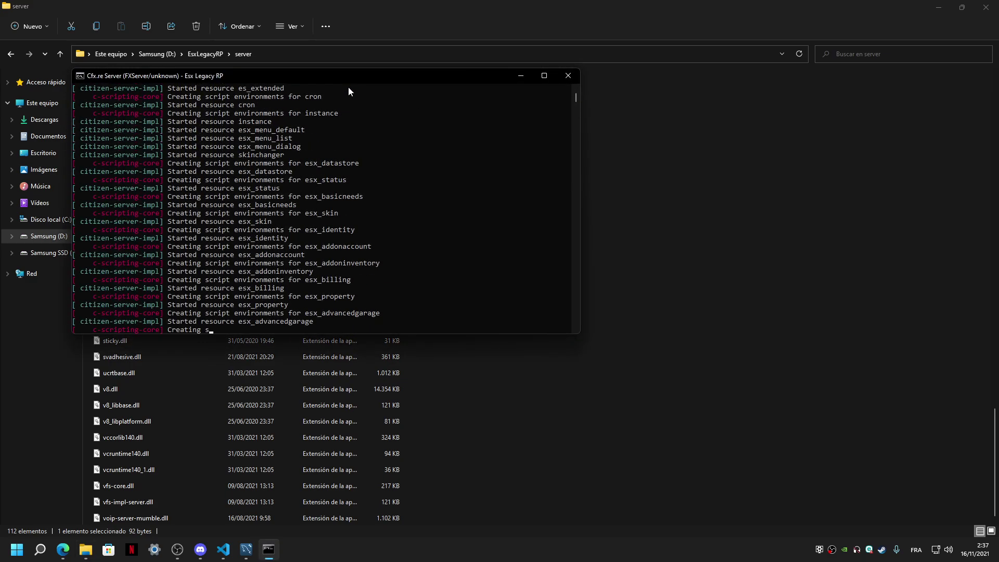
pyautogui.moveTo(367, 74); pyautogui.dragTo(476, 93)
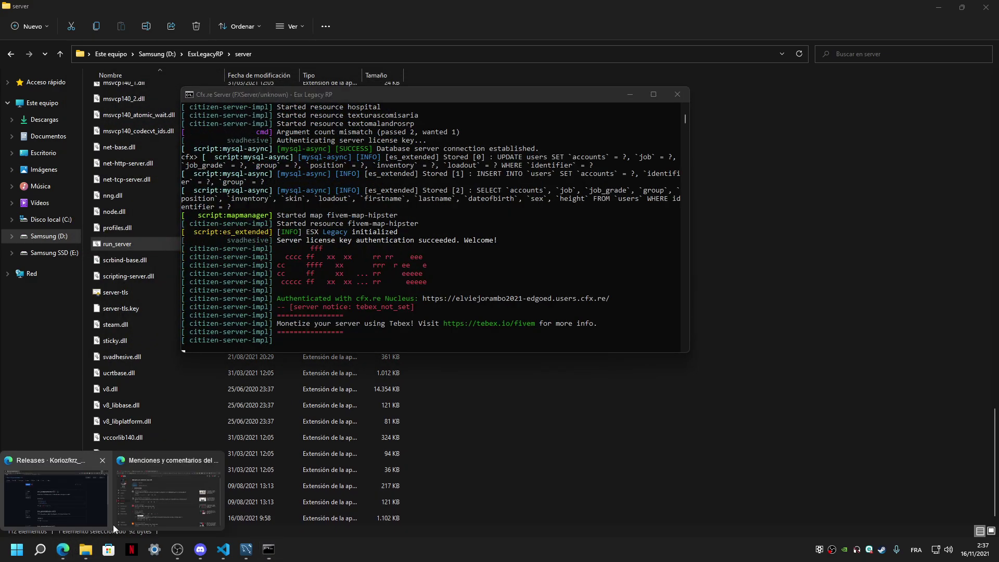
# Step: Check the v2.1 and v2.0 entries on the krz_personalmenu releases page, and minimize the browser
pyautogui.moveTo(63, 549)
pyautogui.click(60, 508)
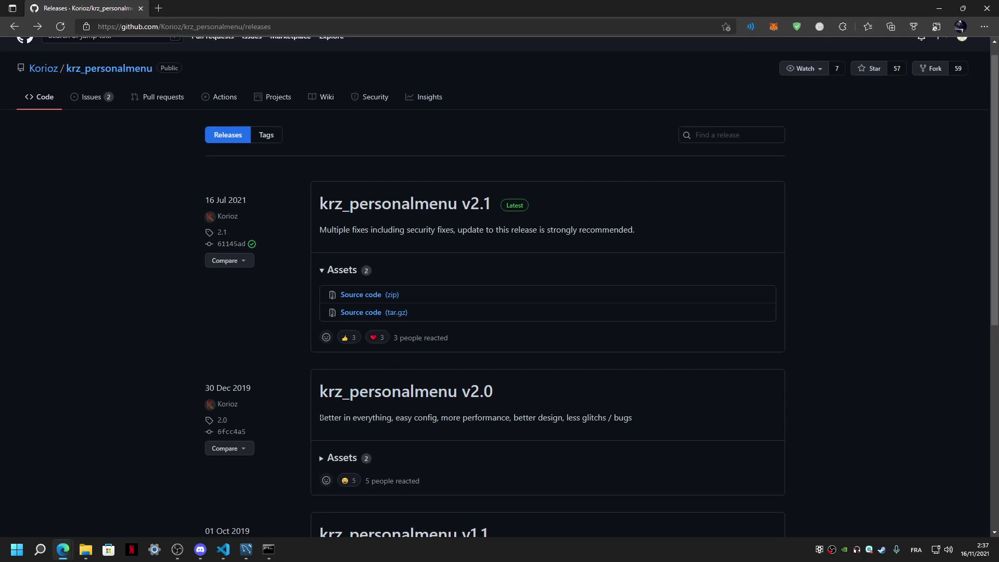
pyautogui.moveTo(502, 393); pyautogui.dragTo(311, 396)
pyautogui.click(370, 290)
pyautogui.click(942, 8)
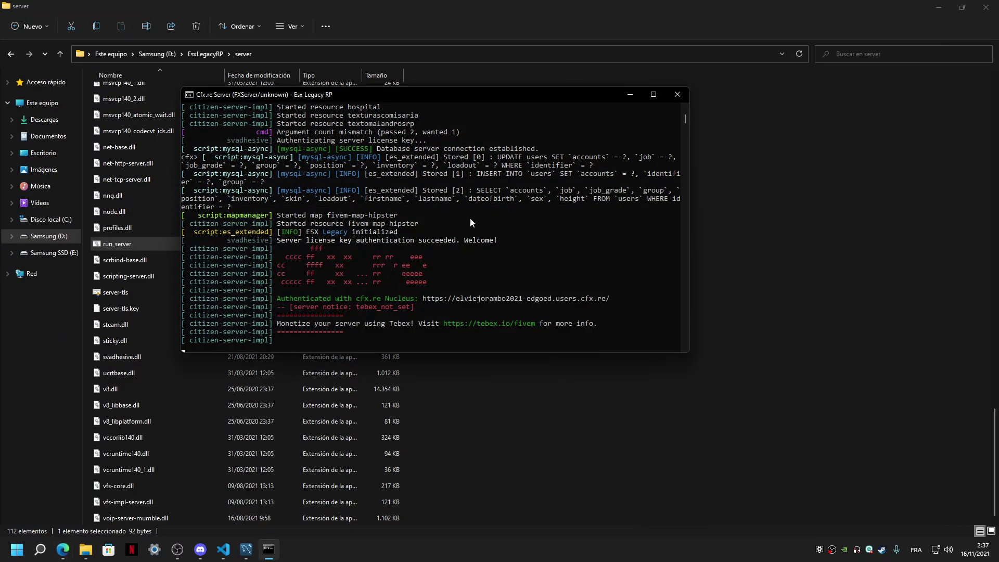
# Step: Stop the running server, start it again with run_server, and minimize its console
pyautogui.hotkey('ctrl', 'c')
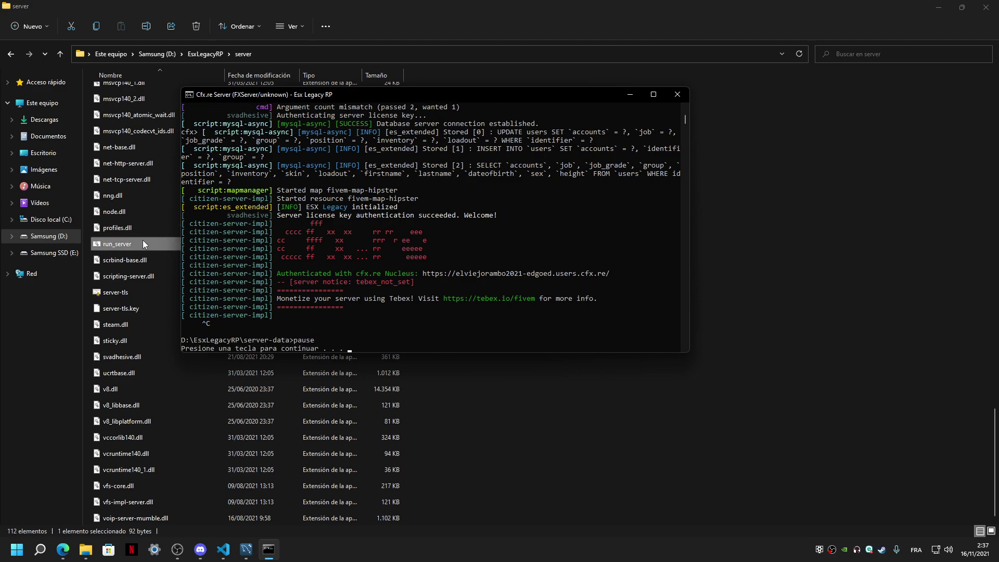
pyautogui.press('Return')
pyautogui.doubleClick(142, 241)
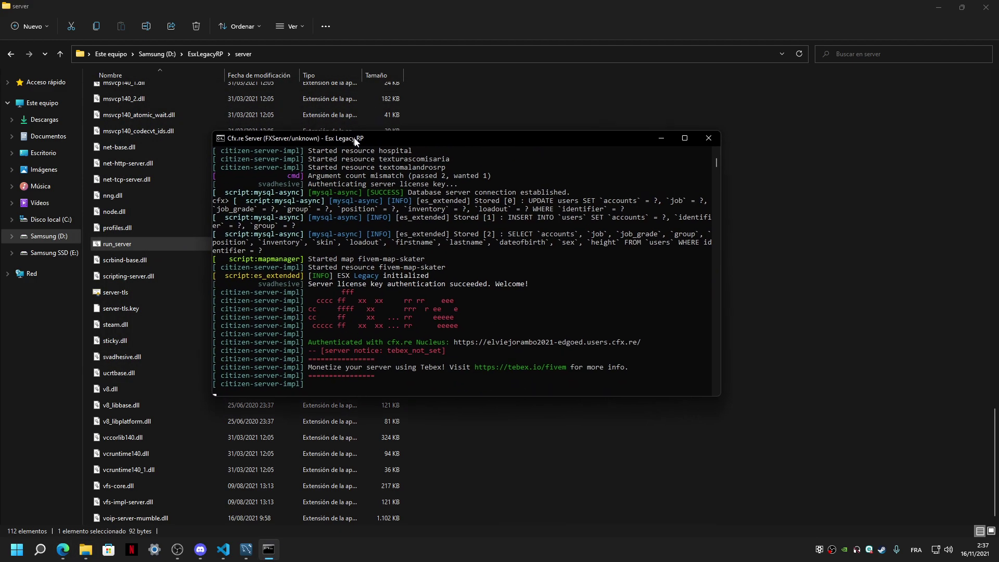
pyautogui.click(661, 141)
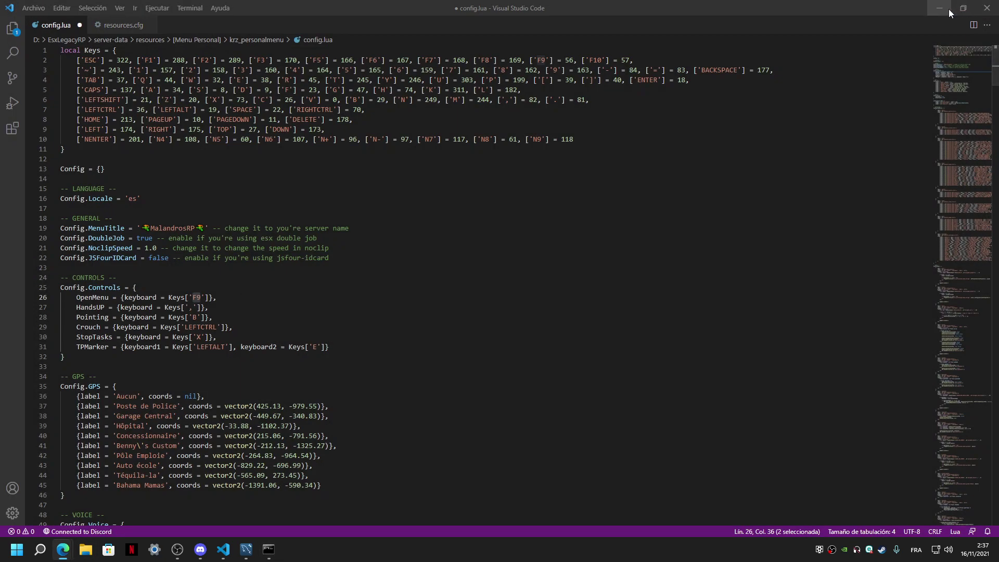
# Step: Minimize Visual Studio Code, launch FiveM from its folder, dismiss the Cfx.re sign-in, and connect to the local MSI-GAMING server
pyautogui.click(948, 8)
pyautogui.doubleClick(75, 481)
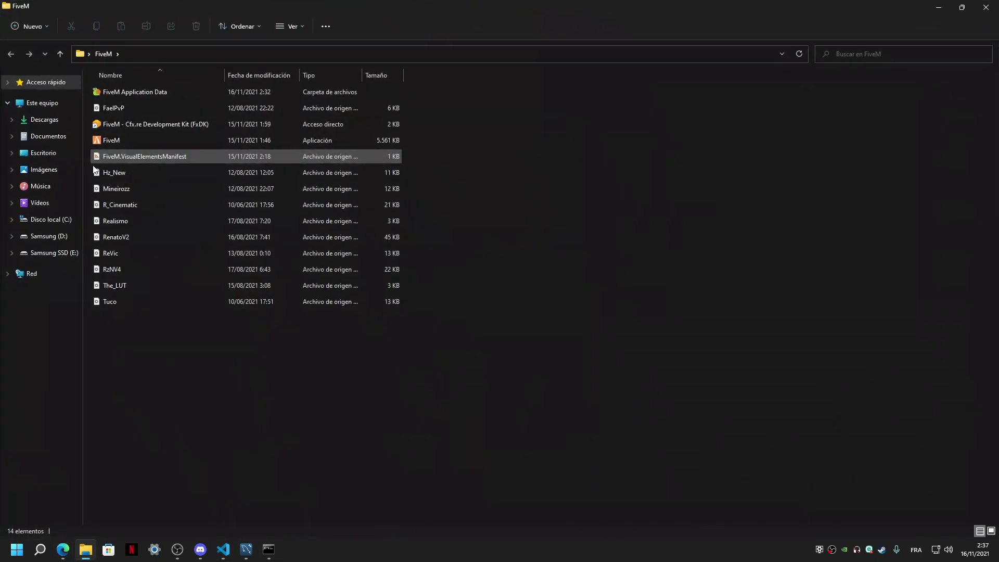
pyautogui.doubleClick(99, 143)
pyautogui.click(985, 8)
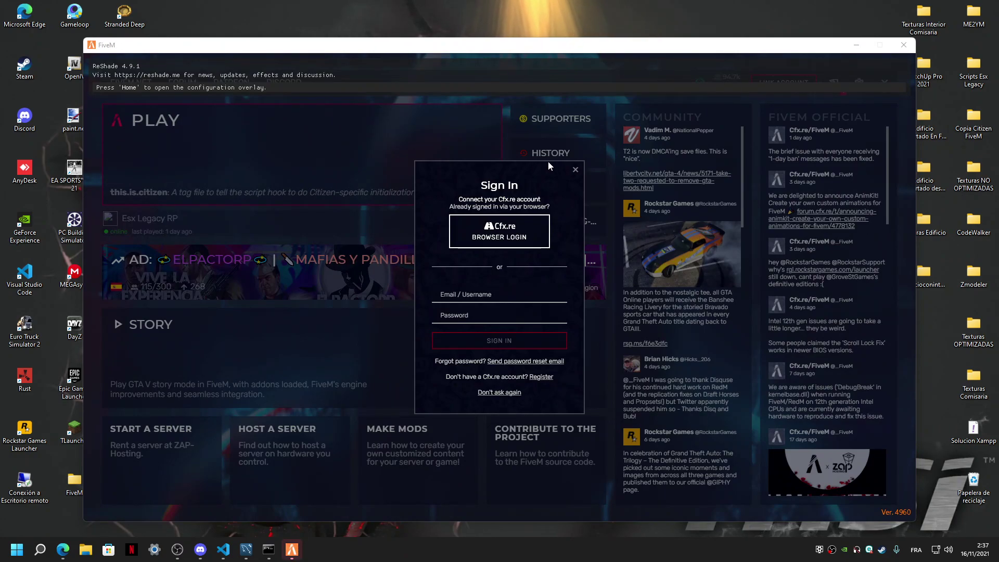
pyautogui.click(575, 170)
pyautogui.click(567, 219)
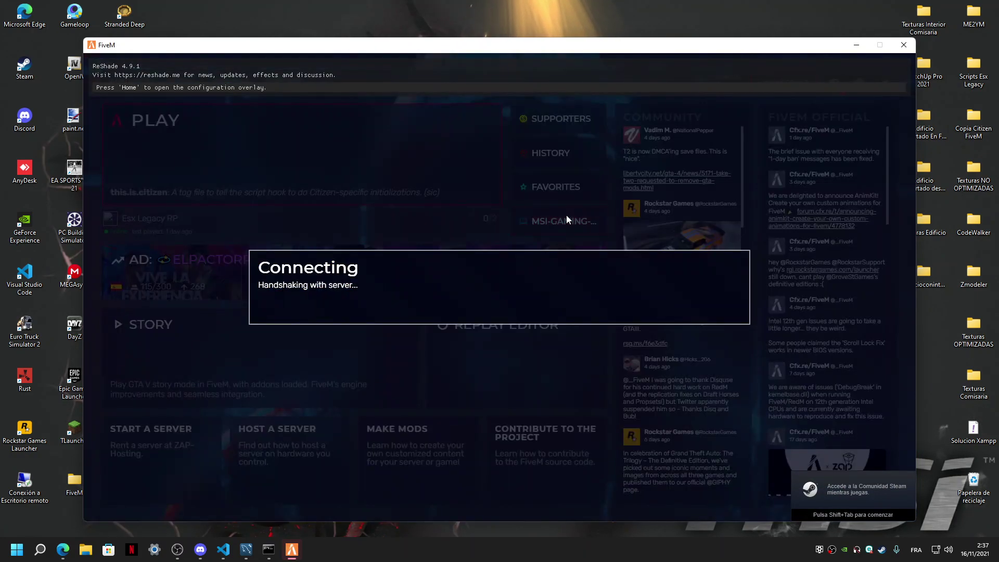
# Step: Check the server console during loading, and download the krz_personalmenu v2.0 source code zip from the releases page in the browser
pyautogui.click(272, 554)
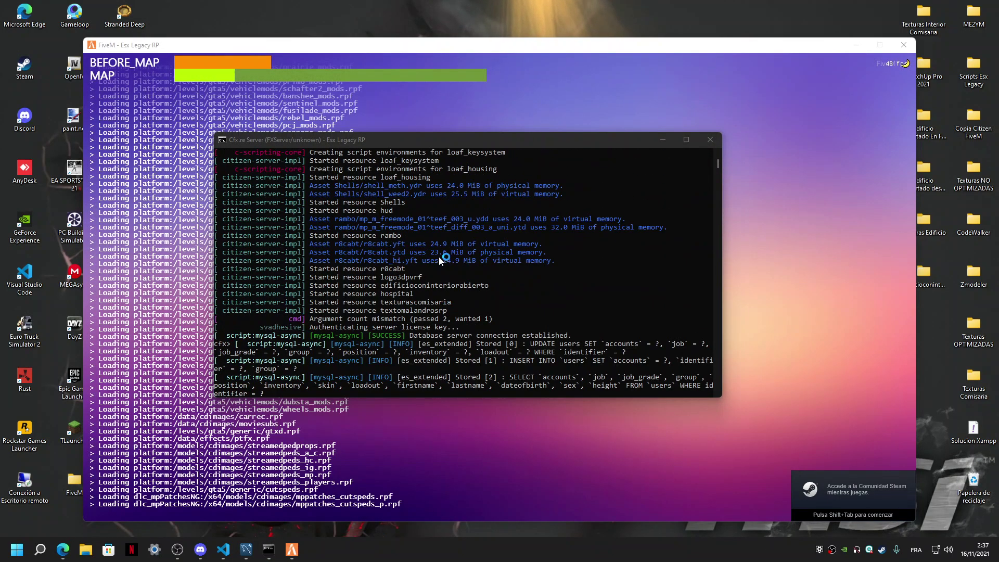
pyautogui.click(439, 253)
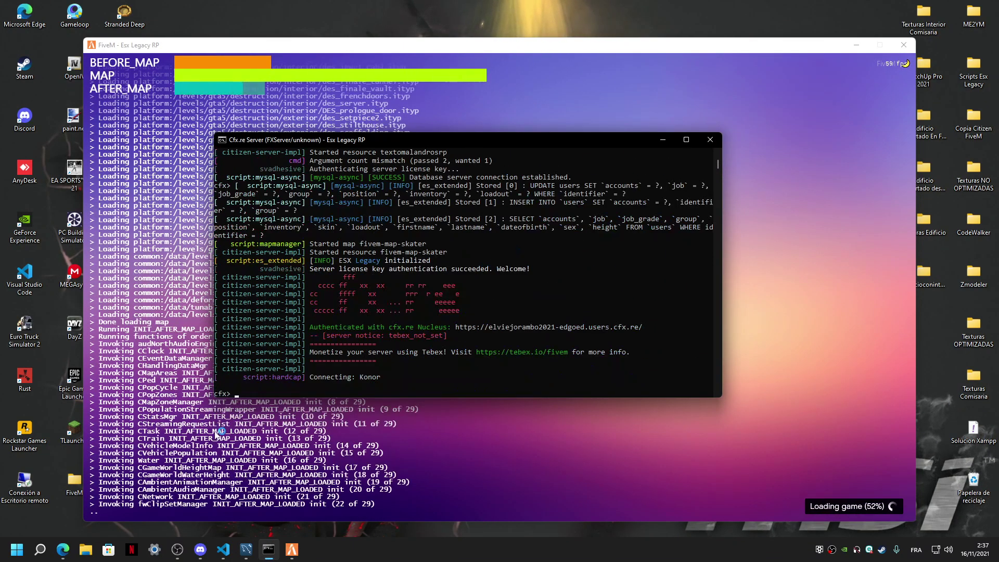
pyautogui.scroll(-3, 455, 362)
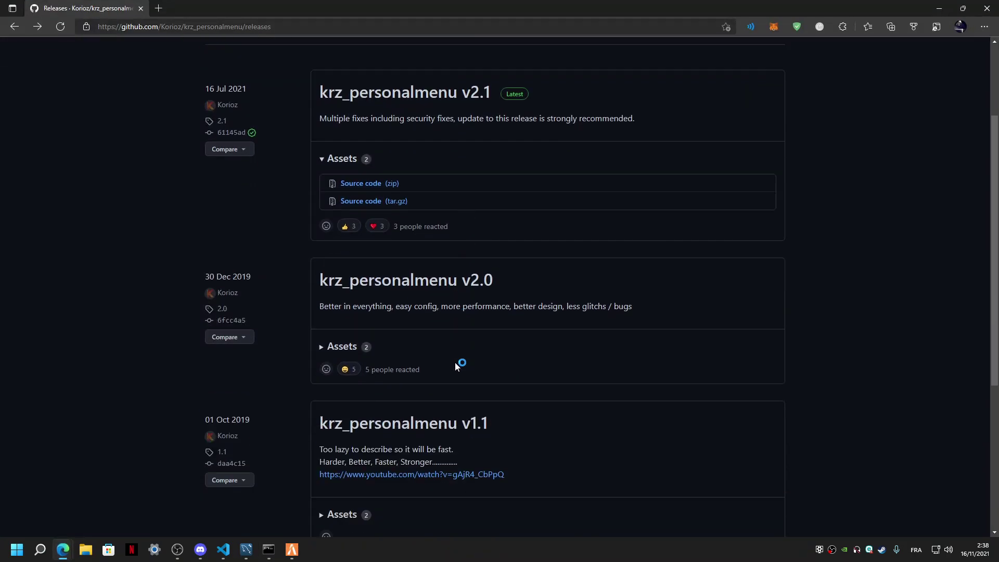
pyautogui.scroll(-4, 495, 291)
pyautogui.scroll(4, 468, 289)
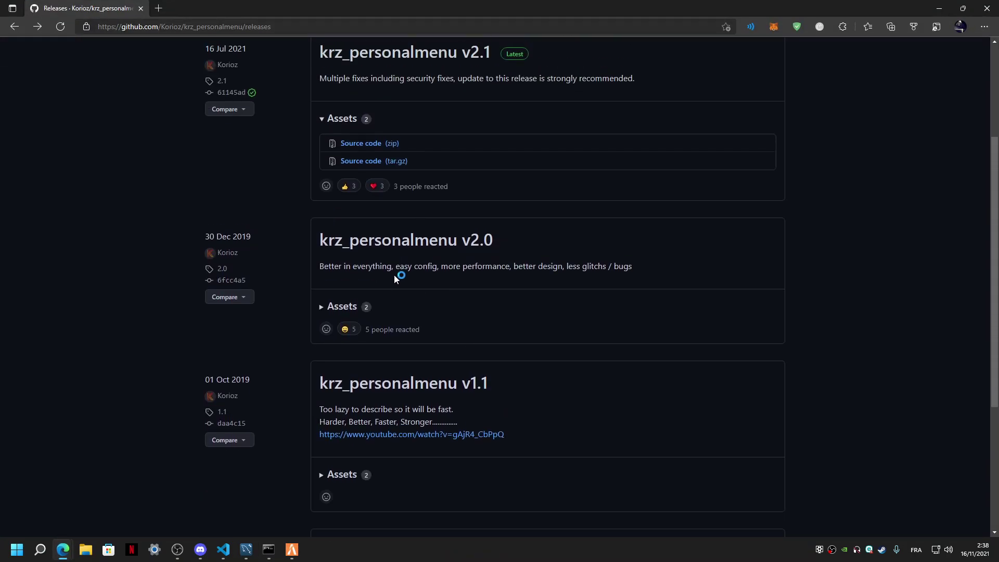
pyautogui.click(321, 308)
pyautogui.click(358, 336)
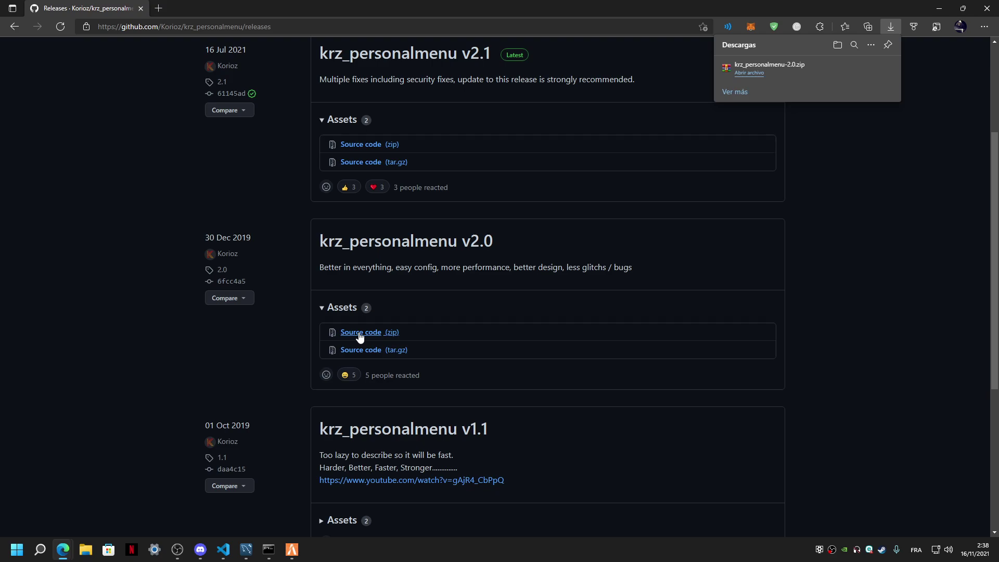
# Step: Put the downloaded krz_personalmenu-2.0.zip on the desktop, clear the whole download history, and minimize the browser
pyautogui.doubleClick(448, 6)
pyautogui.click(627, 119)
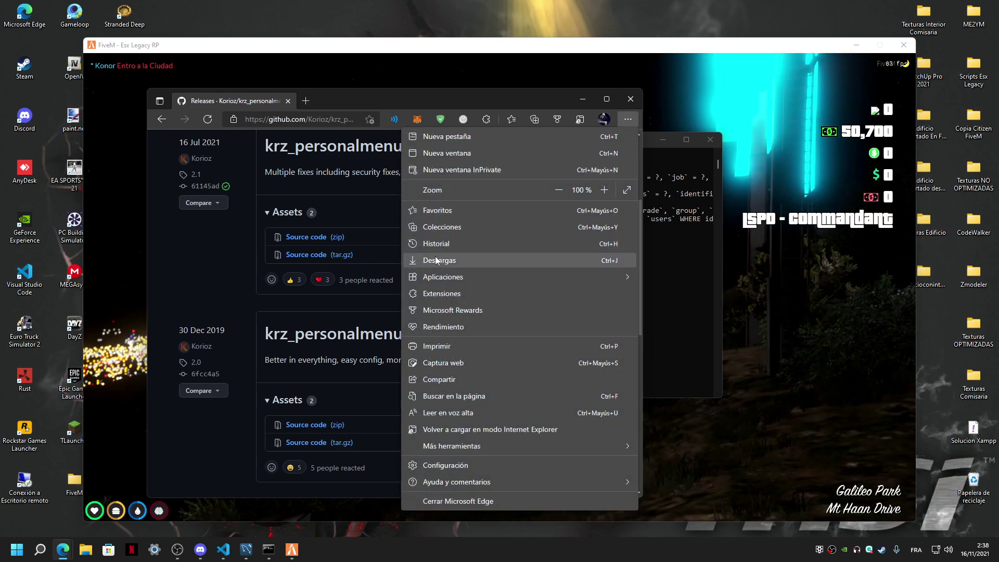
pyautogui.click(438, 260)
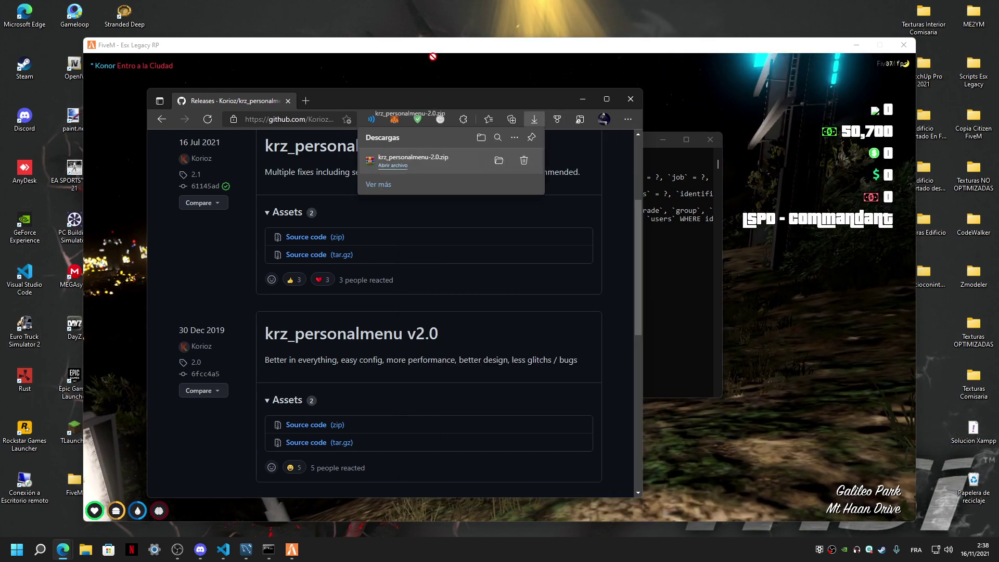
pyautogui.moveTo(477, 20); pyautogui.dragTo(474, 19)
pyautogui.click(514, 137)
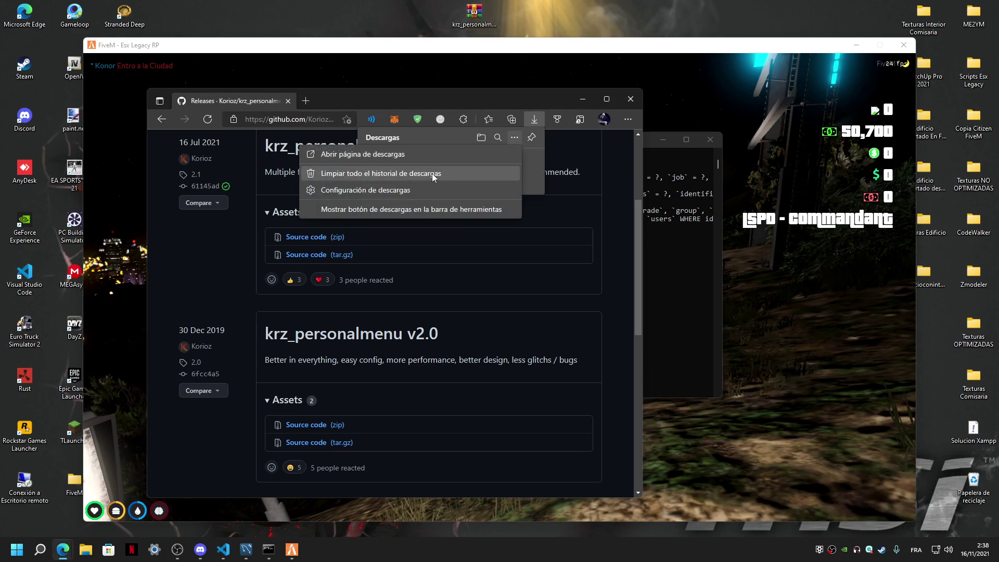
pyautogui.click(432, 171)
pyautogui.click(605, 100)
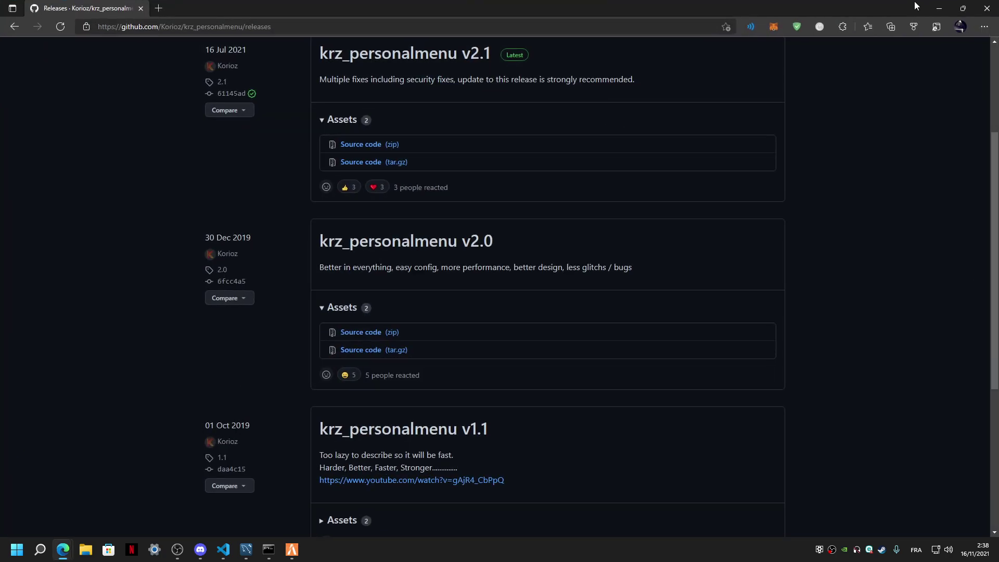
pyautogui.click(939, 8)
# Step: Test the personal menu in FiveM by opening and closing it twice while walking the character around
pyautogui.click(526, 118)
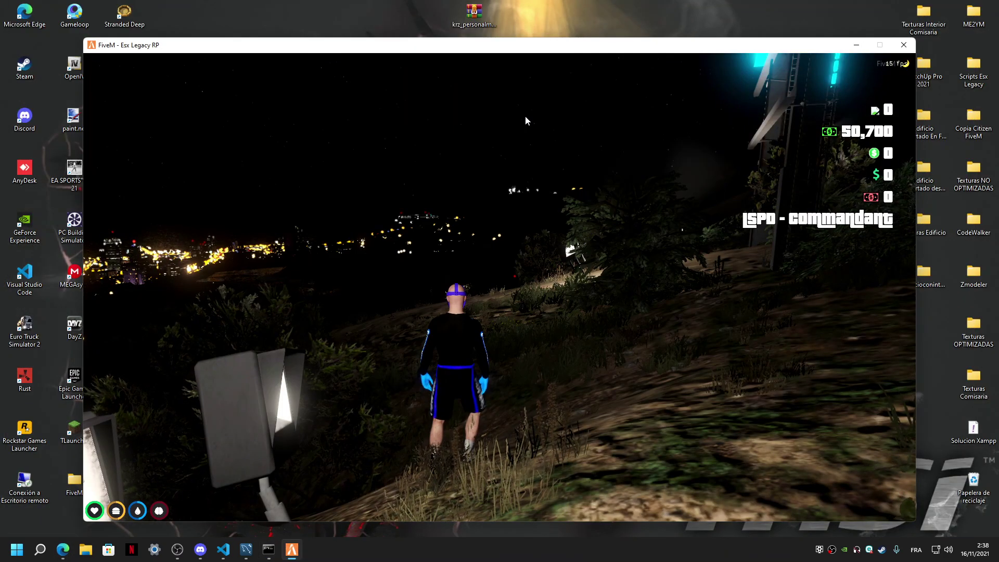
pyautogui.press('w')
pyautogui.press('F5')
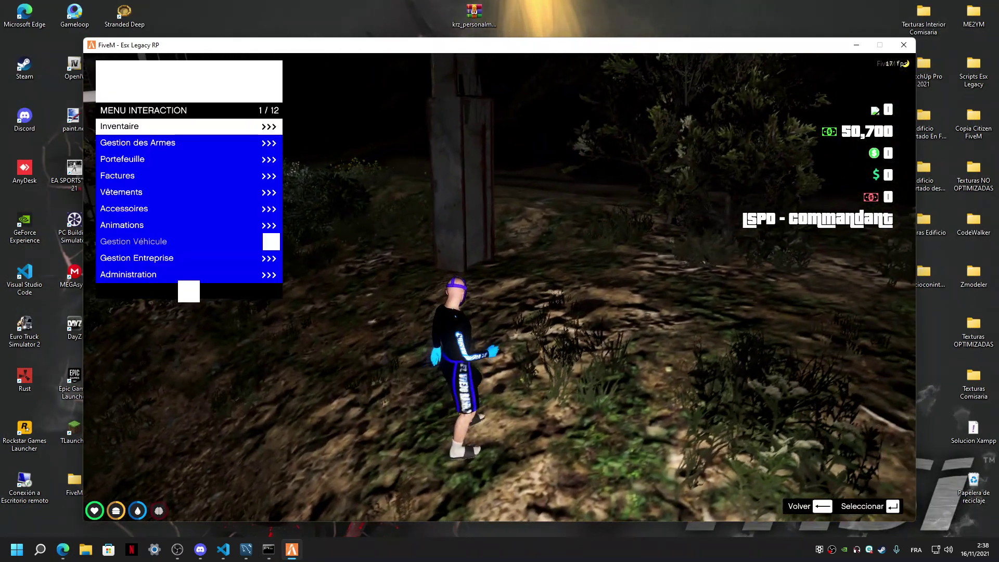
pyautogui.press('w')
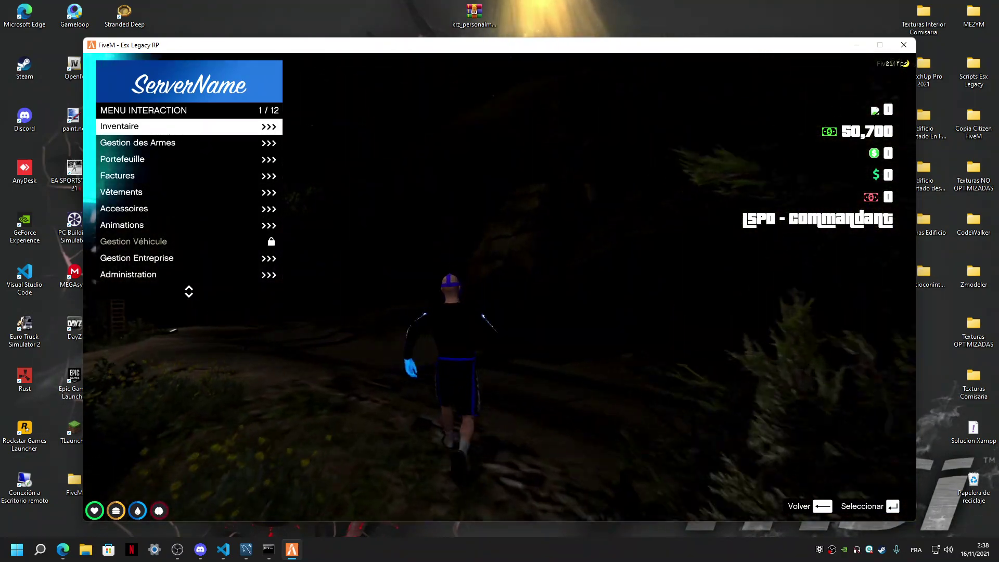
pyautogui.press('BackSpace')
pyautogui.press('F5')
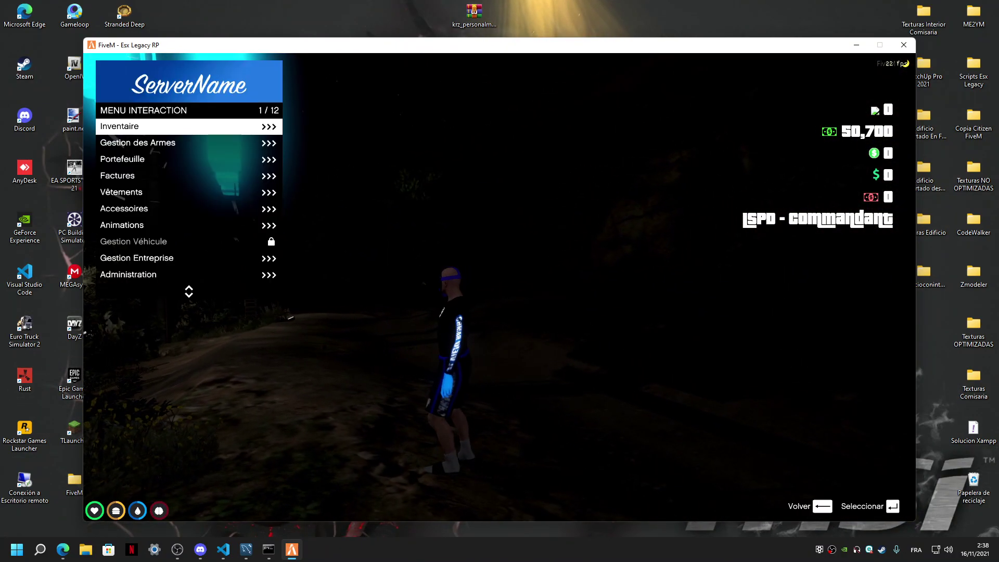
pyautogui.press('BackSpace')
pyautogui.press('w')
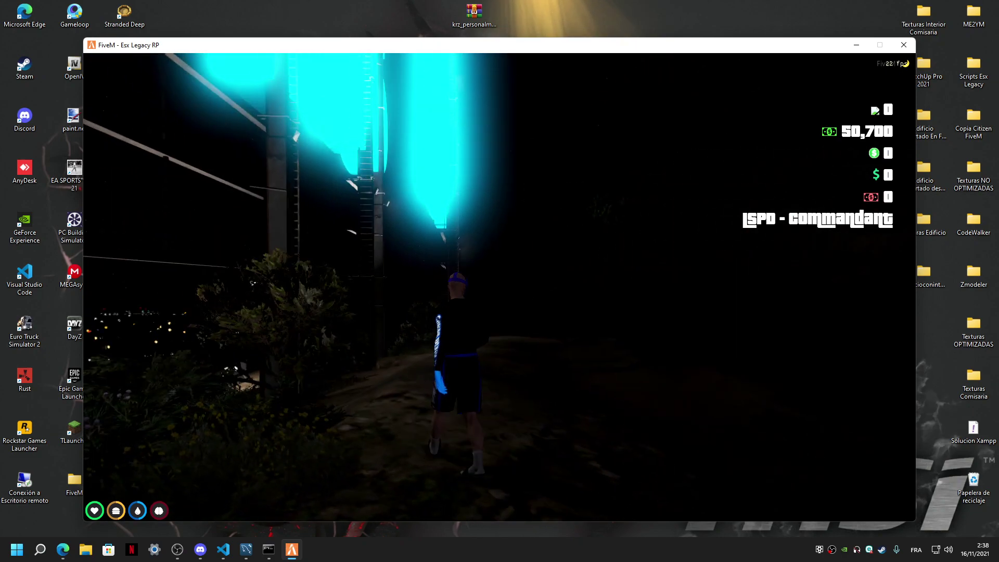
# Step: Leave the game for the browser, go back to the krz_personalmenu repository's main page, and open its clone and download options
pyautogui.press('super')
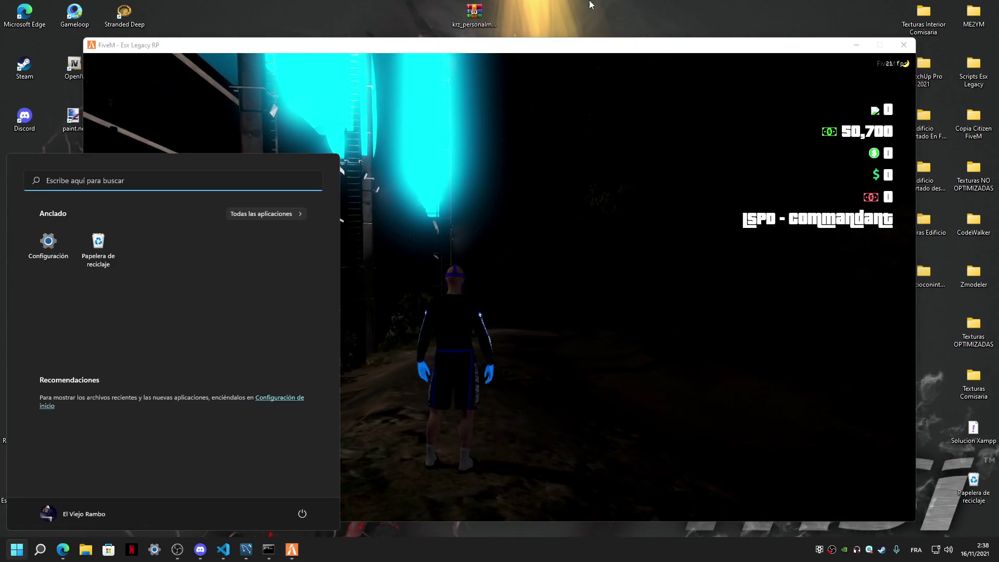
pyautogui.click(473, 13)
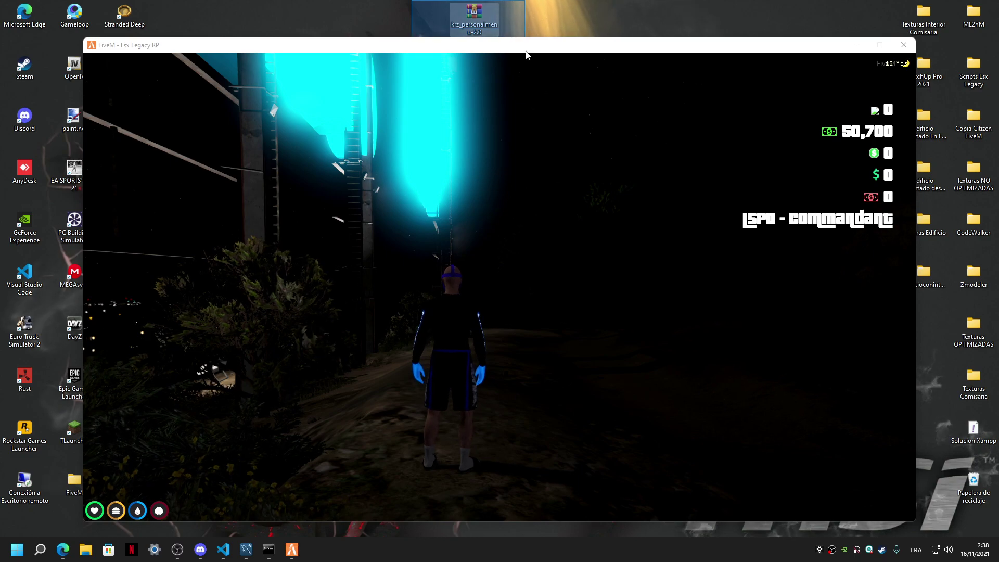
pyautogui.click(63, 549)
pyautogui.click(63, 523)
pyautogui.scroll(2, 443, 268)
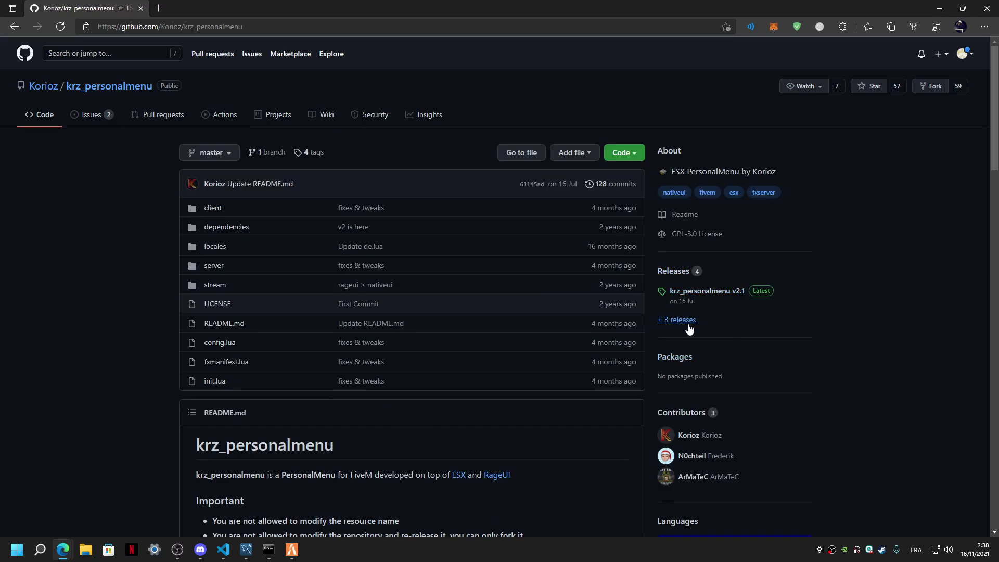
pyautogui.click(14, 26)
pyautogui.click(624, 151)
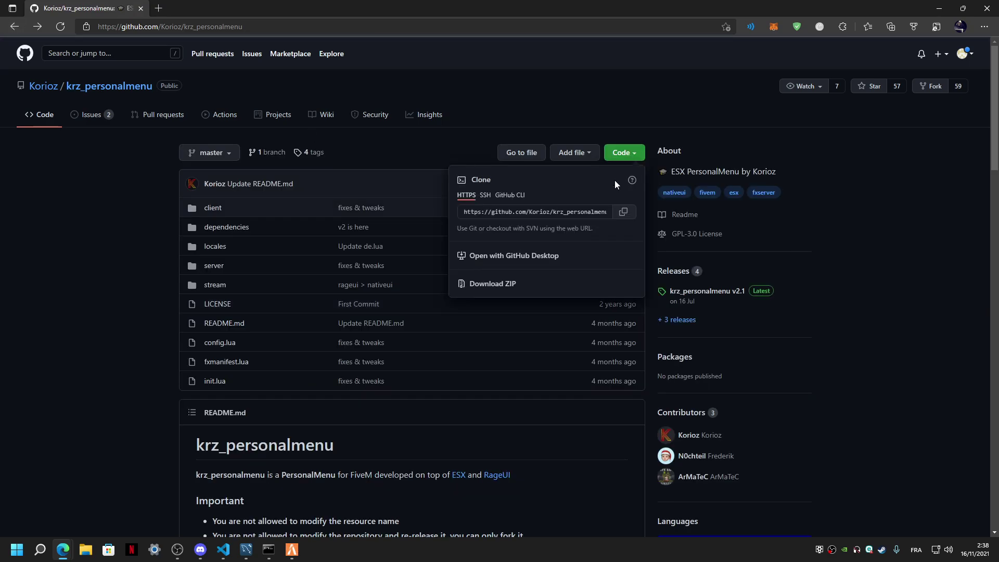
# Step: Look over the krz_personalmenu repository's main page and its clone and download options
pyautogui.click(432, 155)
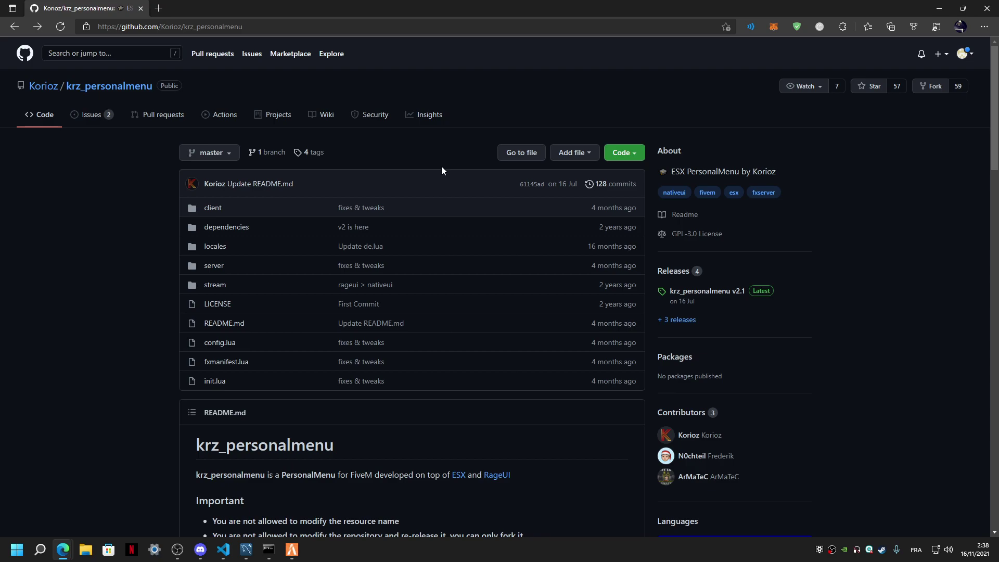
pyautogui.click(616, 157)
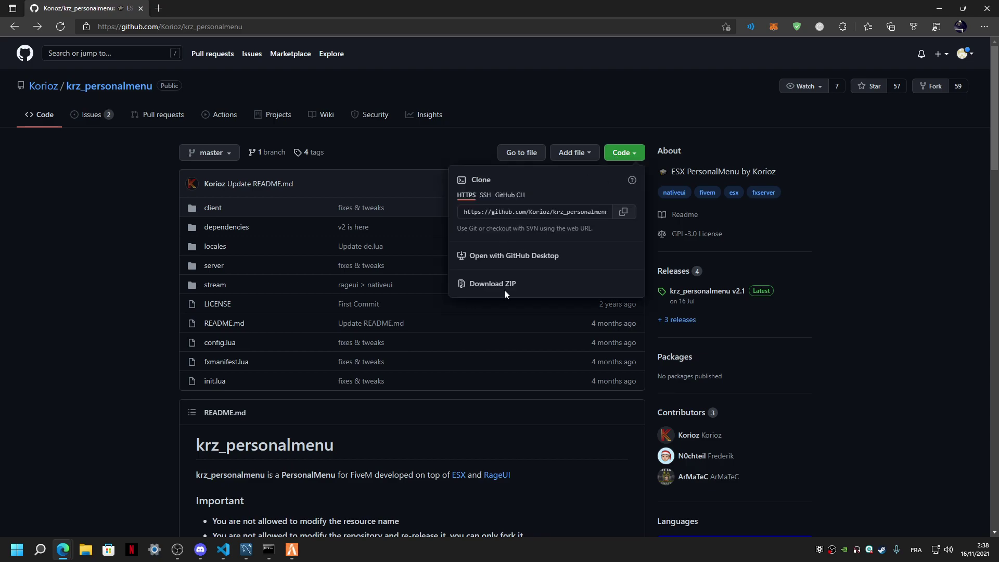
pyautogui.click(450, 154)
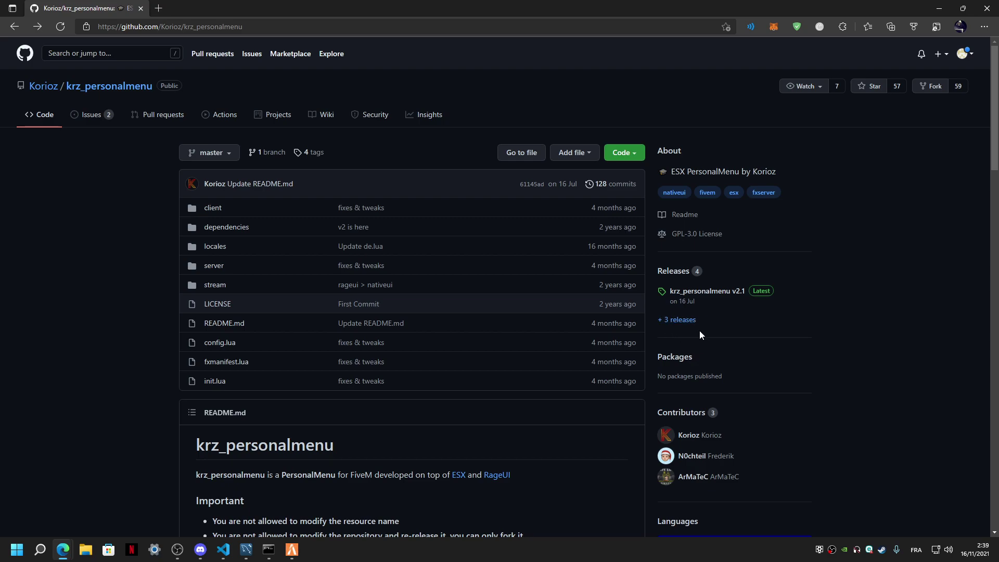
pyautogui.scroll(-3, 569, 328)
pyautogui.scroll(3, 531, 272)
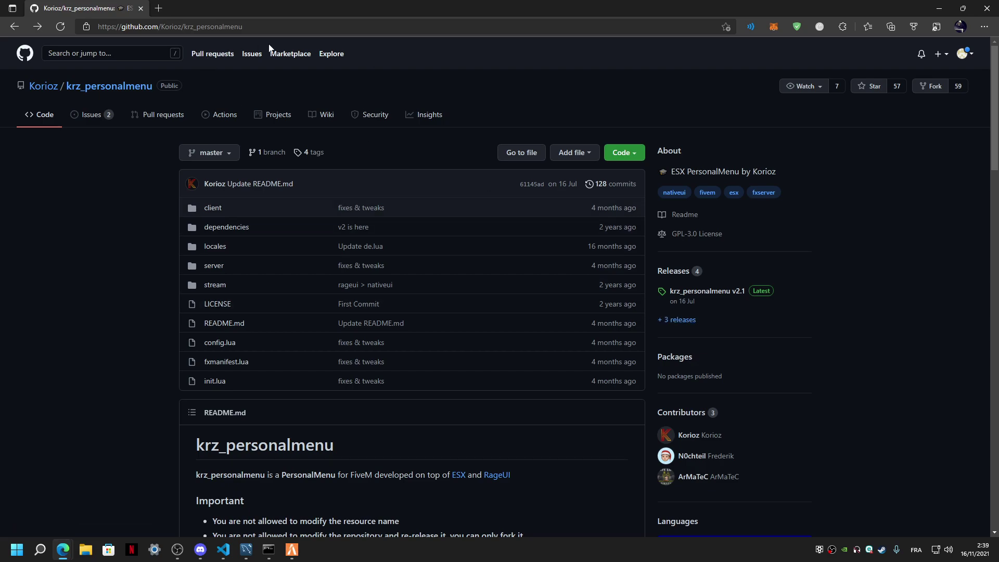
pyautogui.click(270, 29)
pyautogui.click(78, 87)
pyautogui.click(617, 156)
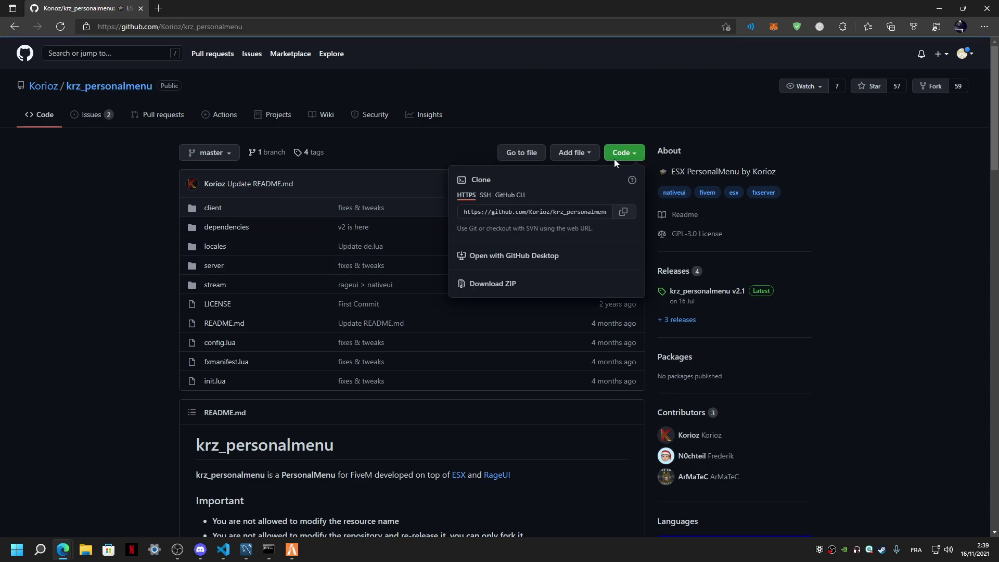
pyautogui.click(597, 105)
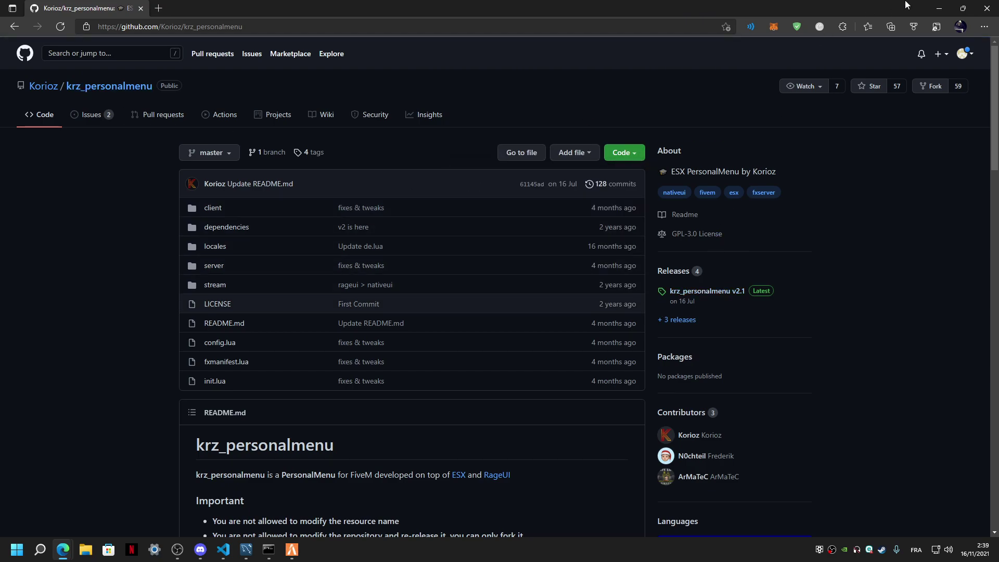
# Step: Minimize the browser, then open and close the personal menu in FiveM to check it once more
pyautogui.click(935, 5)
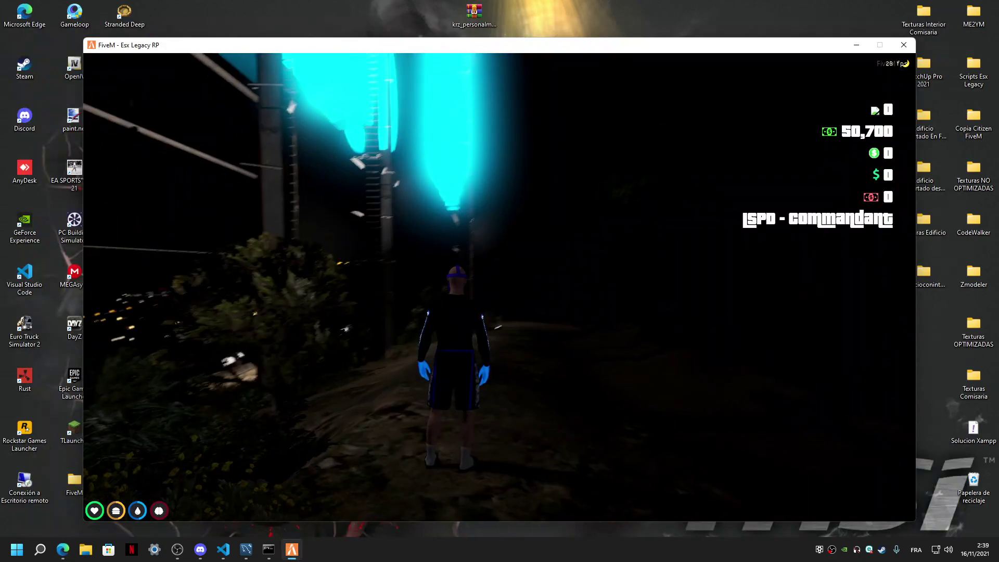
pyautogui.press('F5')
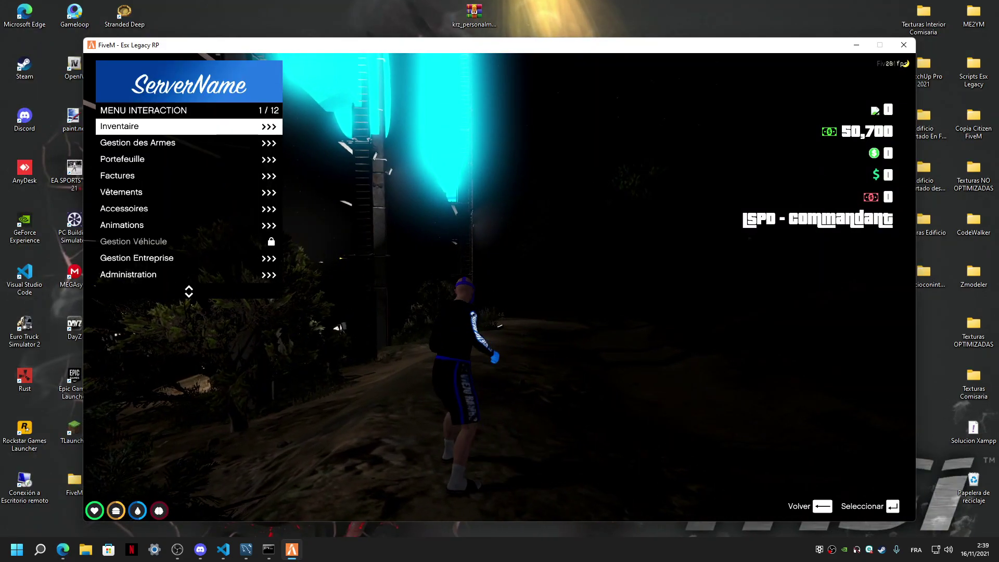
pyautogui.press('BackSpace')
pyautogui.press('super')
# Step: Switch to Visual Studio Code and close config.lua without saving its changes
pyautogui.click(223, 549)
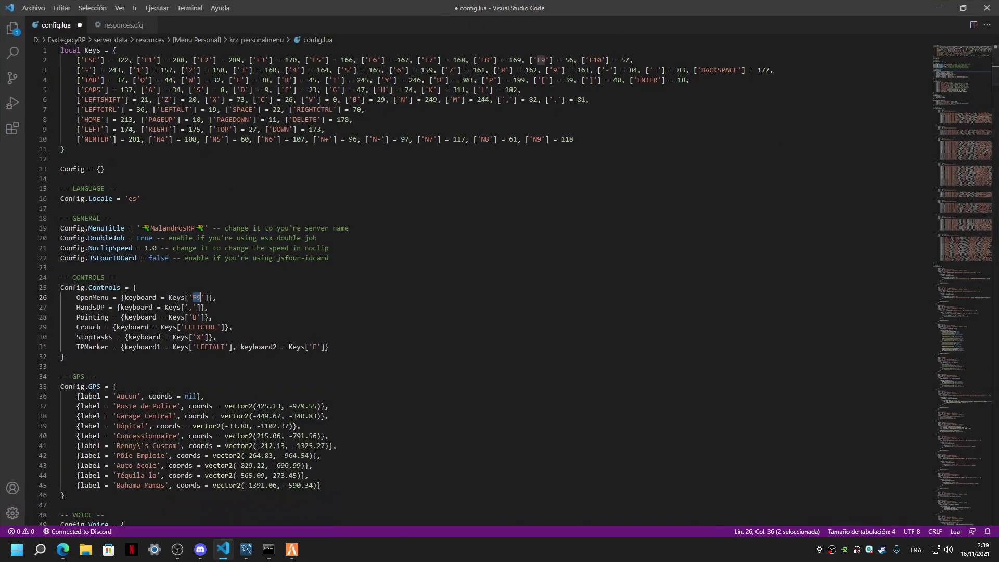
pyautogui.click(79, 25)
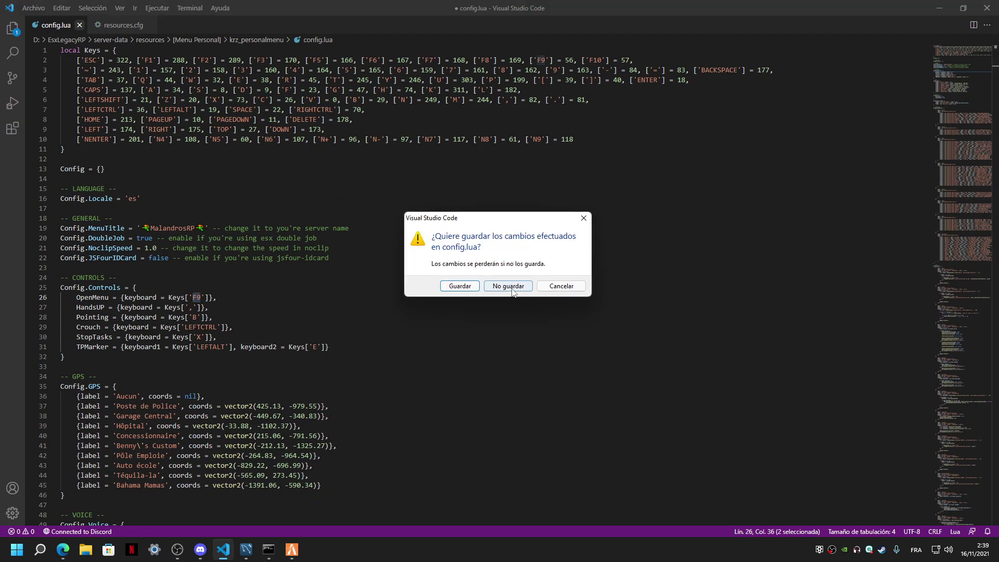
pyautogui.click(508, 286)
# Step: Open the EsxLegacyRP server-data resources folder on drive D in File Explorer, and minimize the window
pyautogui.click(86, 549)
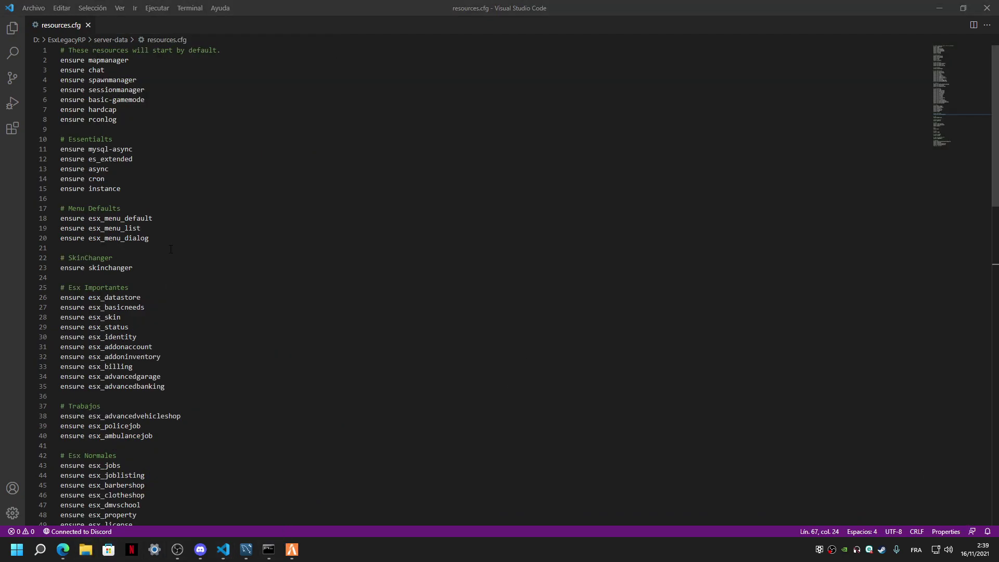
pyautogui.click(63, 236)
pyautogui.click(134, 91)
pyautogui.doubleClick(133, 92)
pyautogui.doubleClick(125, 108)
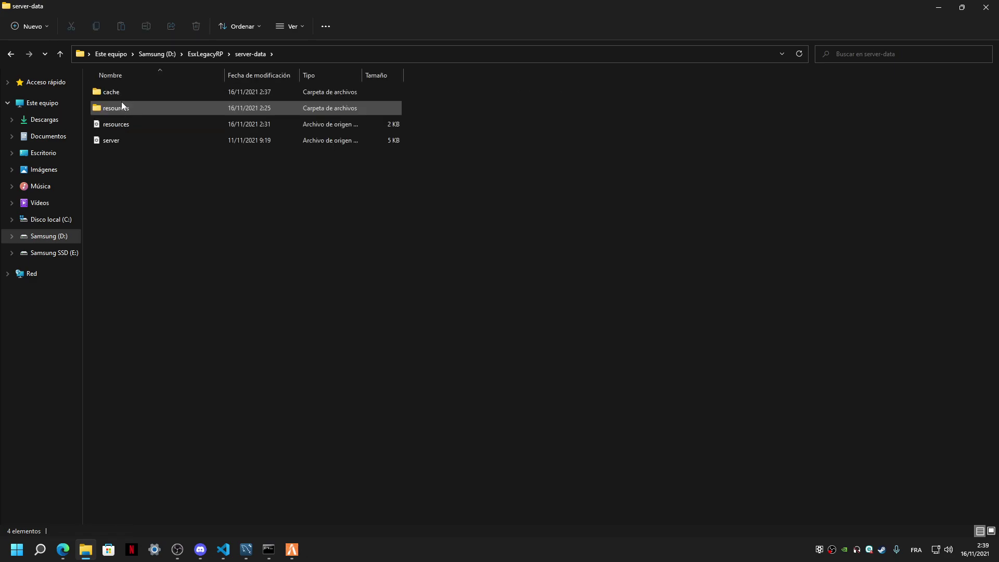
pyautogui.doubleClick(121, 103)
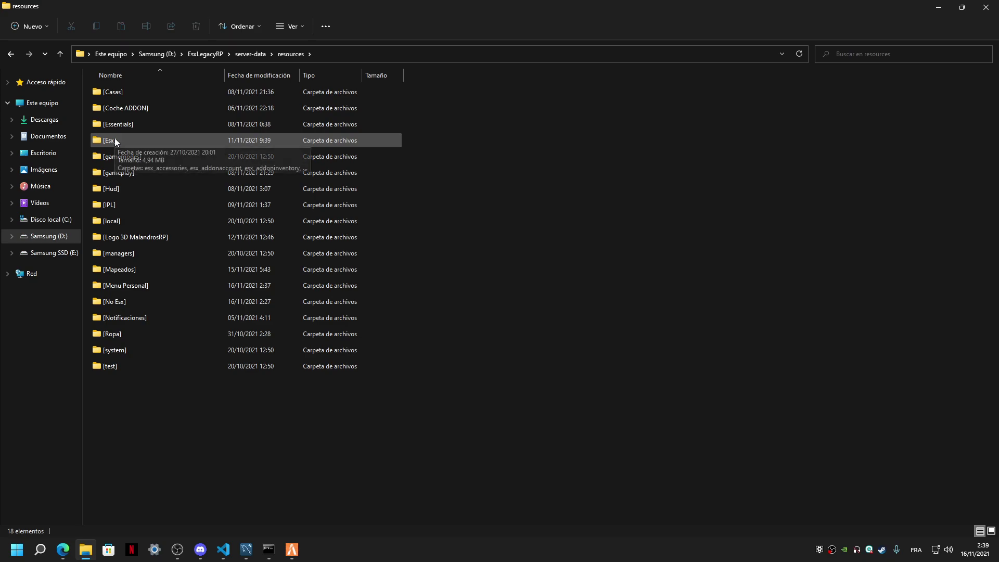
pyautogui.click(930, 5)
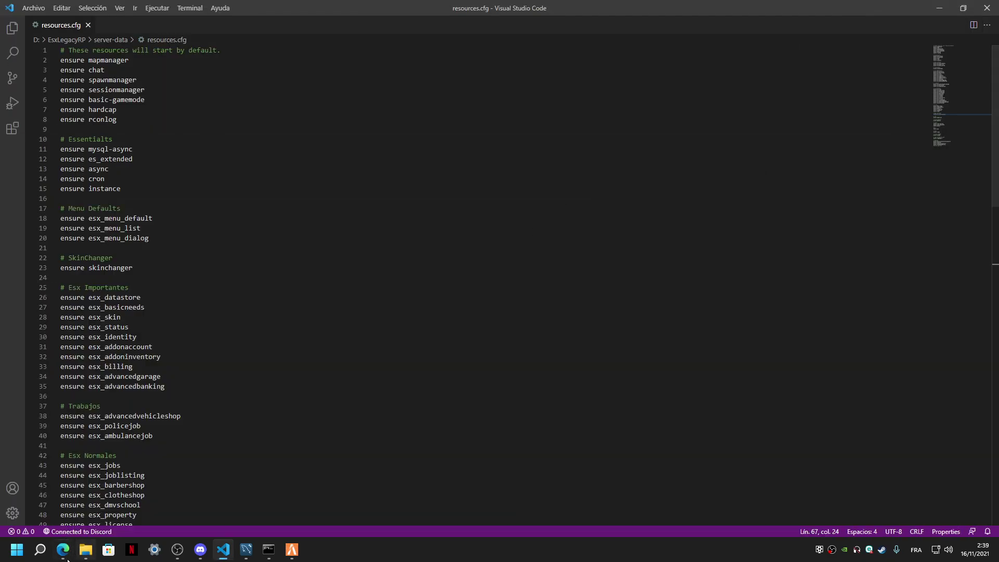
# Step: Download the repository's master branch as a ZIP from the browser, shrink its window, and remove the old krz_personalmenu-2.0 archive from the desktop
pyautogui.moveTo(63, 550)
pyautogui.click(58, 494)
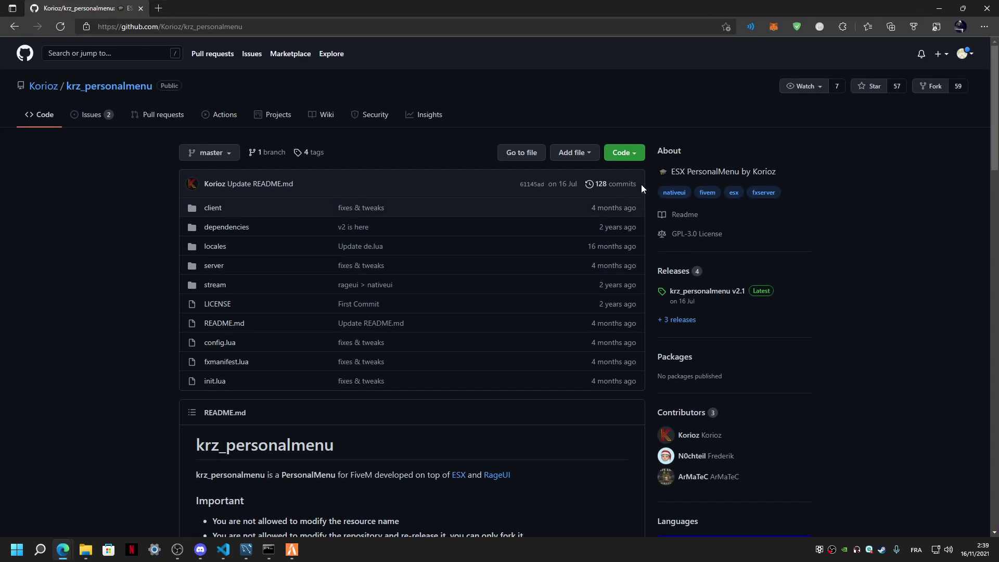
pyautogui.click(624, 152)
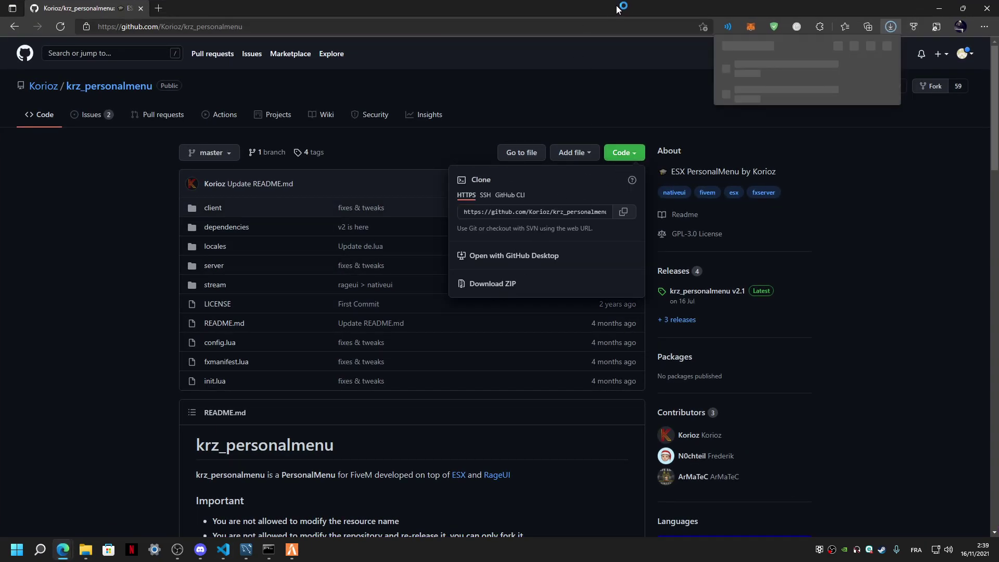
pyautogui.moveTo(758, 5); pyautogui.dragTo(614, 97)
pyautogui.click(940, 9)
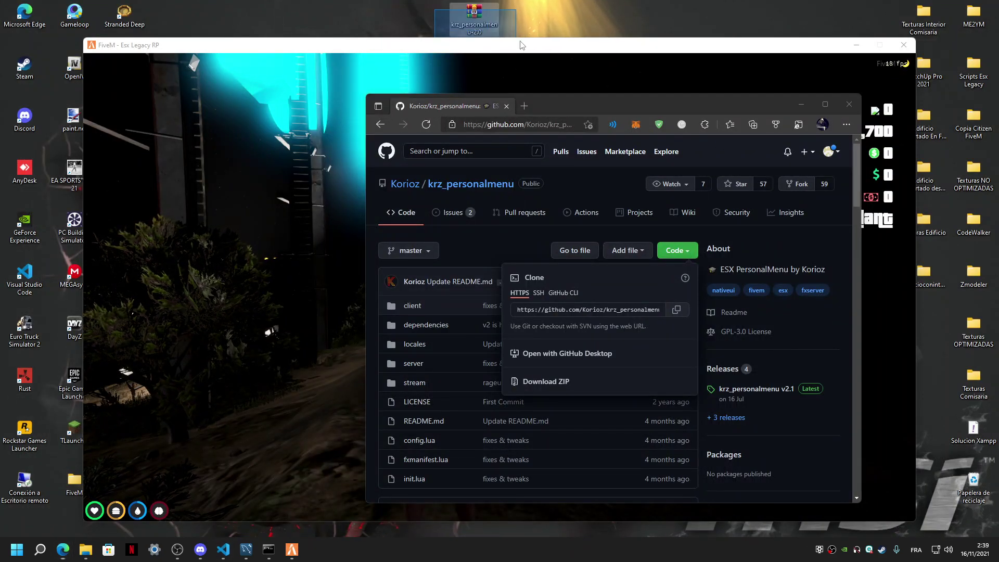
# Step: Put the downloaded krz_personalmenu-master.zip on the desktop, clear the whole download history, and minimize the browser
pyautogui.click(846, 124)
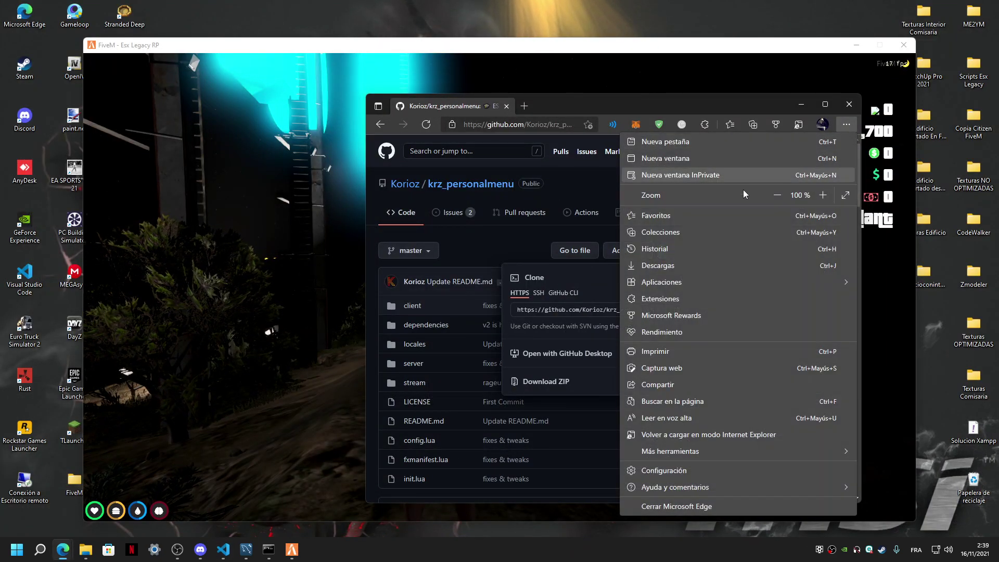
pyautogui.click(671, 265)
pyautogui.moveTo(637, 163); pyautogui.dragTo(522, 18)
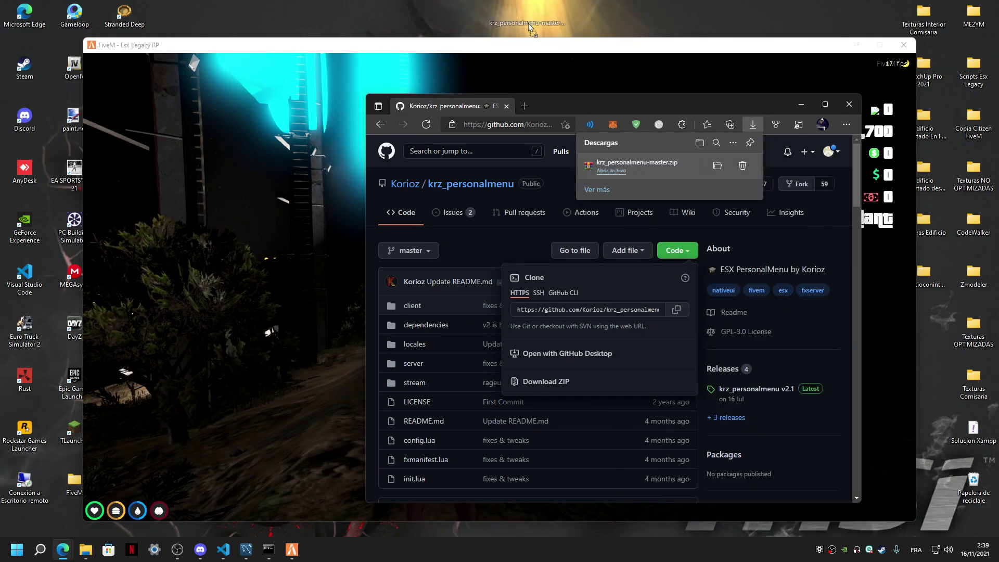
pyautogui.click(733, 143)
pyautogui.click(651, 178)
pyautogui.click(570, 161)
pyautogui.click(824, 104)
pyautogui.click(939, 8)
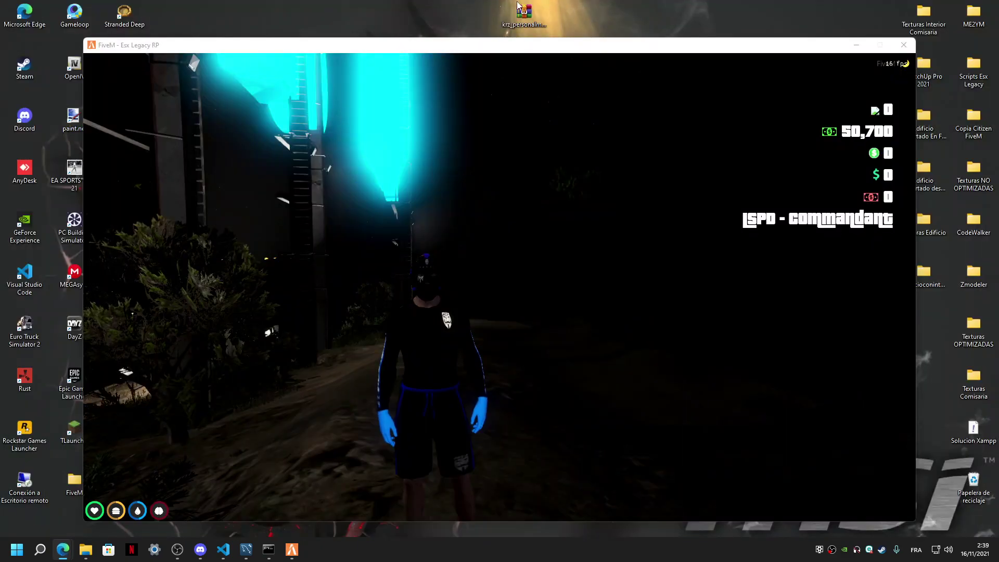
# Step: Extract the krz_personalmenu-master archive onto the desktop
pyautogui.rightClick(524, 11)
pyautogui.click(577, 146)
pyautogui.click(605, 193)
# Step: Run the command "time 18 00" in the FiveM console
pyautogui.press('F8')
pyautogui.write('time 18 00')
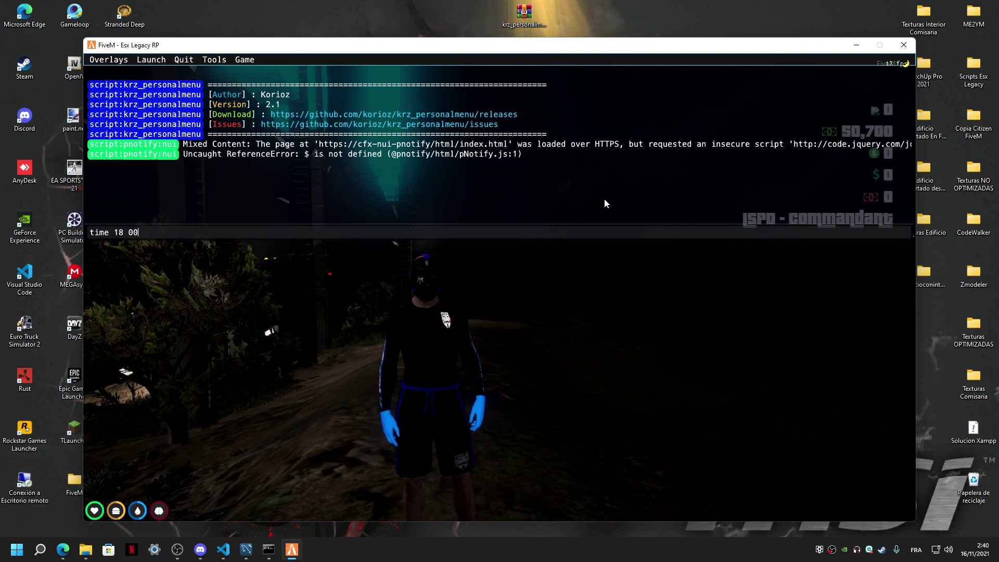
pyautogui.press('Return')
# Step: Quit FiveM with the console command "quit", and stop the running FXServer in its console window
pyautogui.write('qiu')
pyautogui.press('BackSpace')
pyautogui.press('BackSpace')
pyautogui.write('uit')
pyautogui.press('Return')
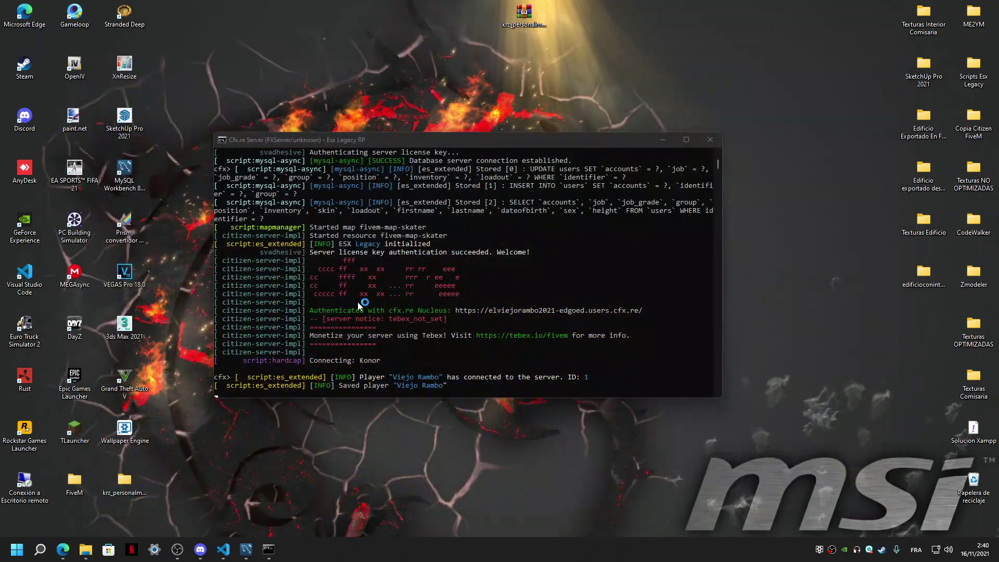
pyautogui.click(468, 180)
pyautogui.hotkey('ctrl', 'c')
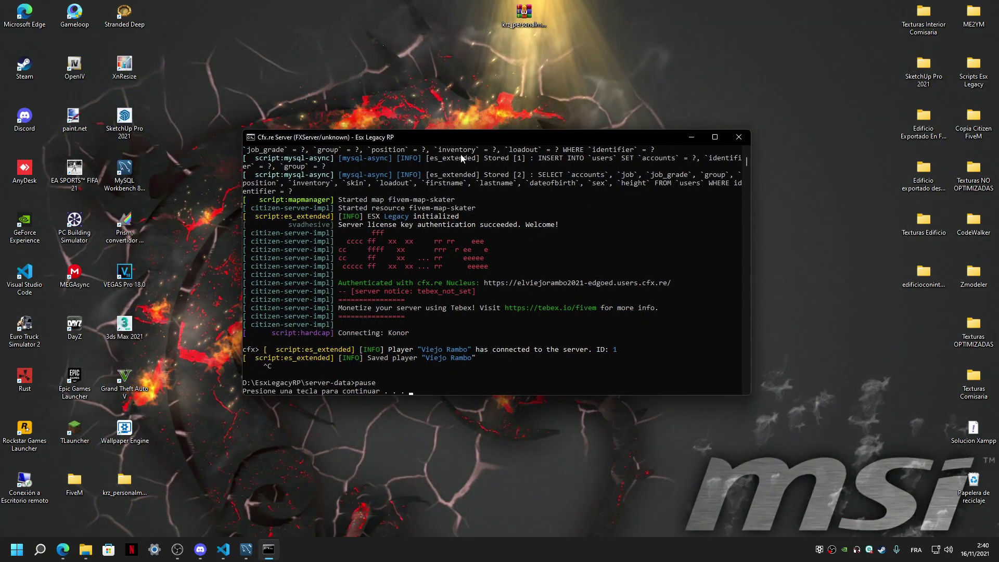
# Step: Copy the [Menu Personal] folder from the server's resources to the desktop as a backup
pyautogui.click(85, 549)
pyautogui.moveTo(498, 7); pyautogui.dragTo(641, 109)
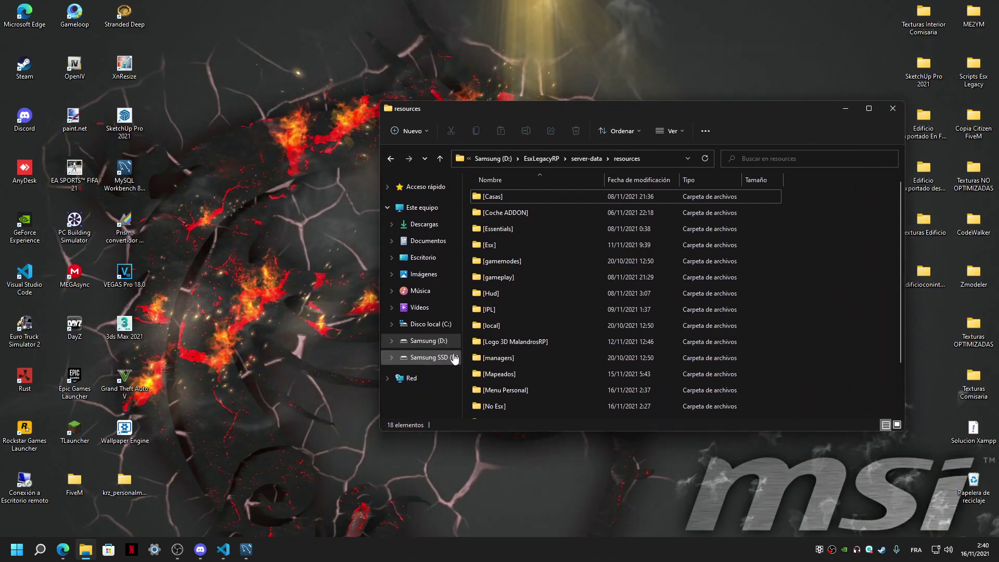
pyautogui.rightClick(500, 390)
pyautogui.click(511, 384)
pyautogui.rightClick(189, 55)
pyautogui.click(185, 36)
# Step: Delete krz_personalmenu from the server's [Menu Personal] folder and put the desktop's krz_personalmenu-master folder there instead
pyautogui.doubleClick(488, 387)
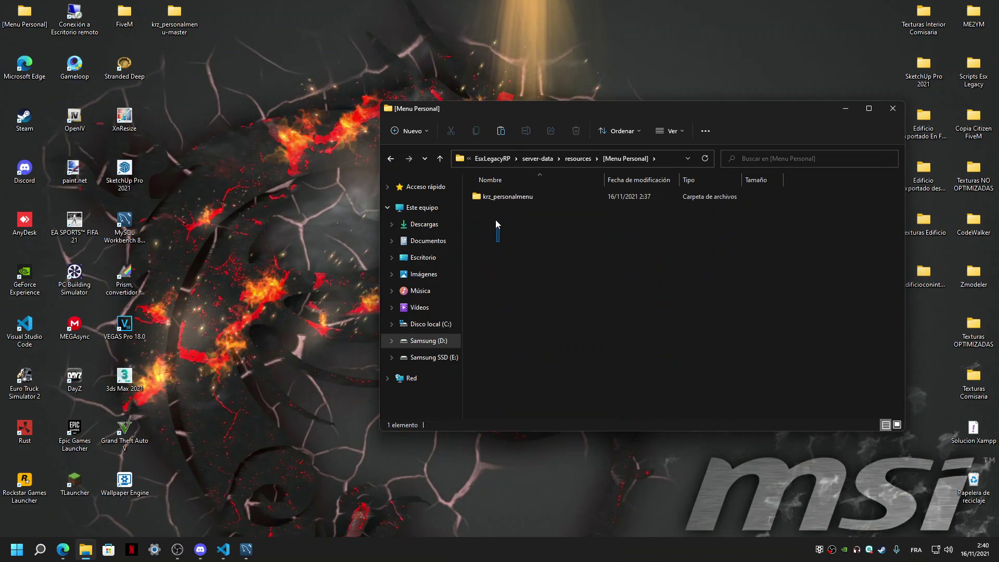
pyautogui.click(500, 196)
pyautogui.press('Delete')
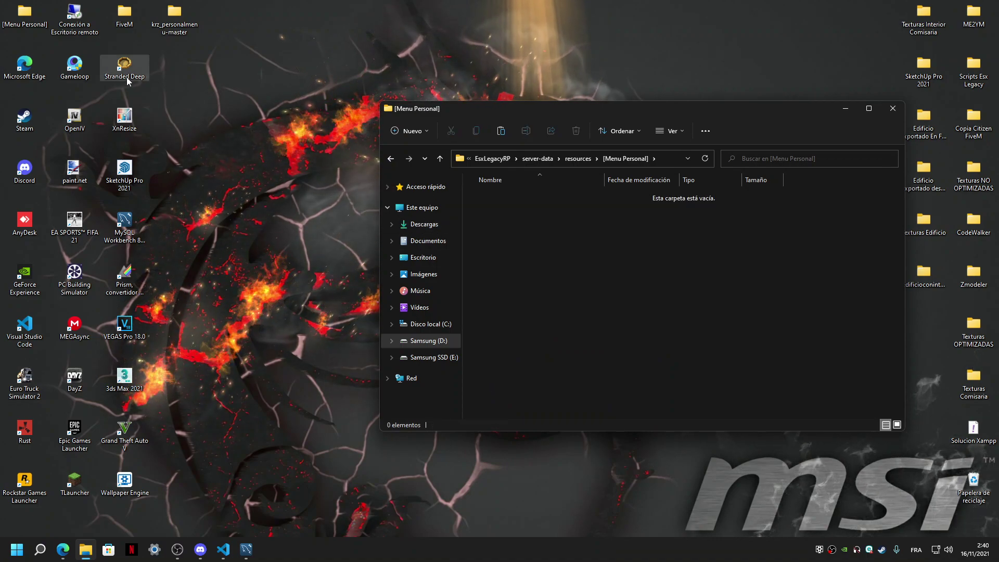
pyautogui.moveTo(186, 25); pyautogui.dragTo(510, 204)
# Step: Rename the krz_personalmenu-master folder as krz_personalmenu
pyautogui.rightClick(509, 197)
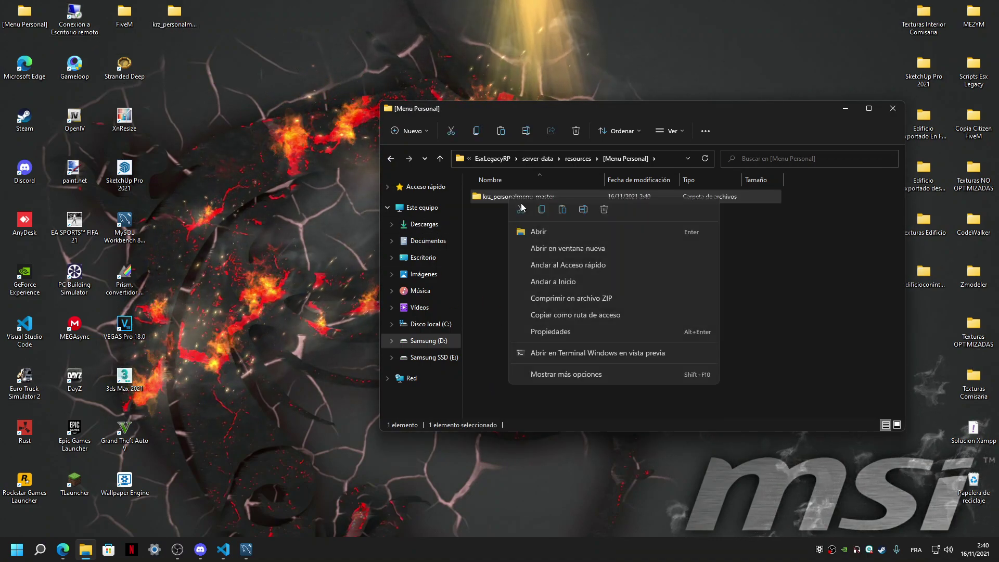
pyautogui.click(576, 209)
pyautogui.click(562, 196)
pyautogui.press('BackSpace')
pyautogui.press('BackSpace')
pyautogui.press('BackSpace')
pyautogui.press('BackSpace')
pyautogui.press('BackSpace')
pyautogui.press('BackSpace')
pyautogui.press('BackSpace')
pyautogui.press('Return')
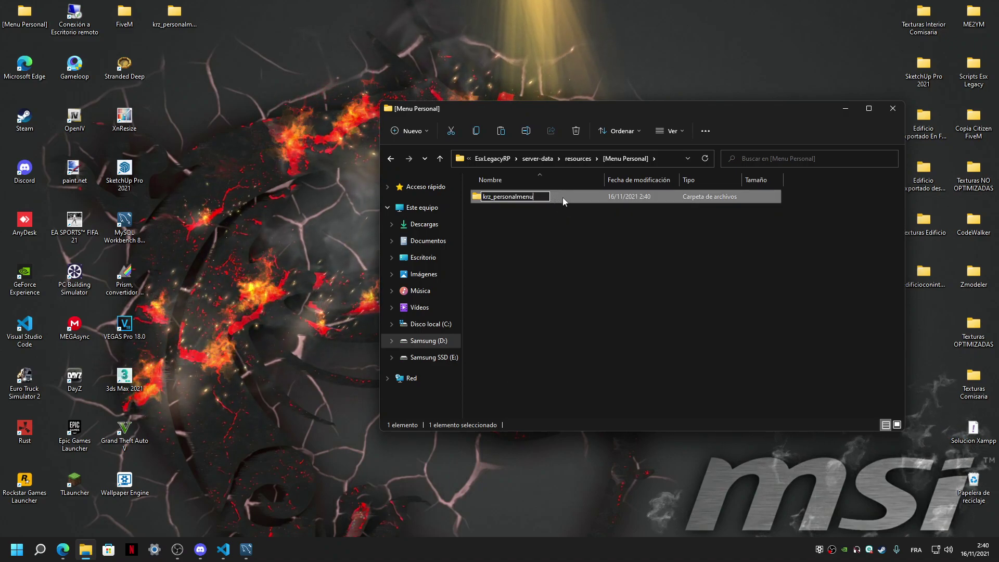
# Step: Start the FiveM server by running run_server from the EsxLegacyRP server folder
pyautogui.click(869, 108)
pyautogui.click(205, 54)
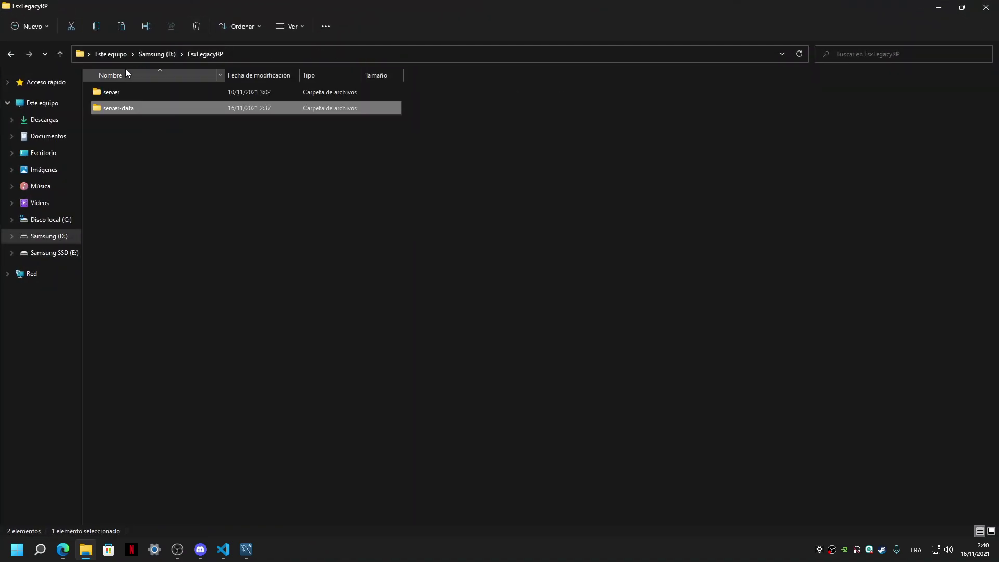
pyautogui.doubleClick(114, 86)
pyautogui.scroll(-15, 199, 213)
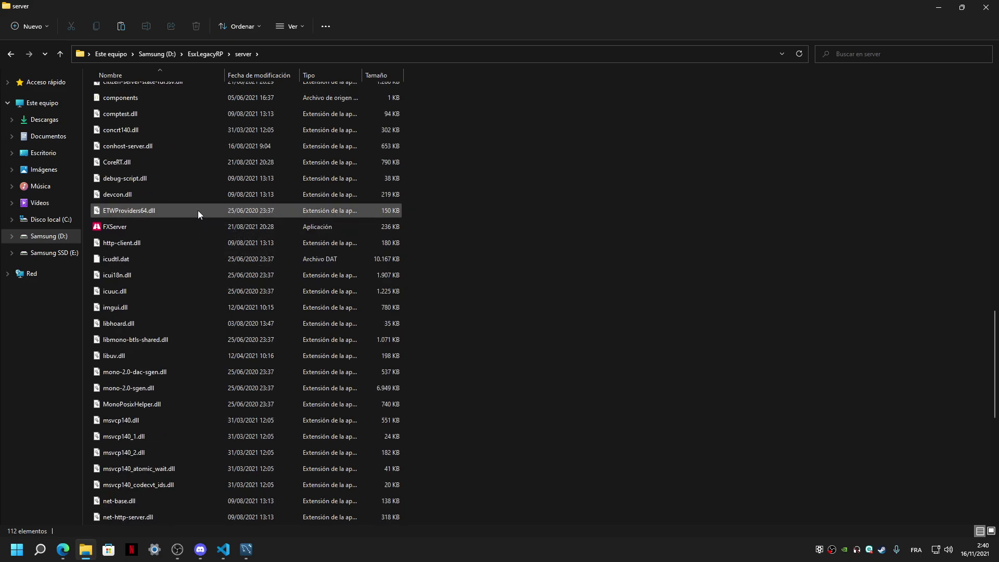
pyautogui.click(119, 244)
pyautogui.doubleClick(118, 246)
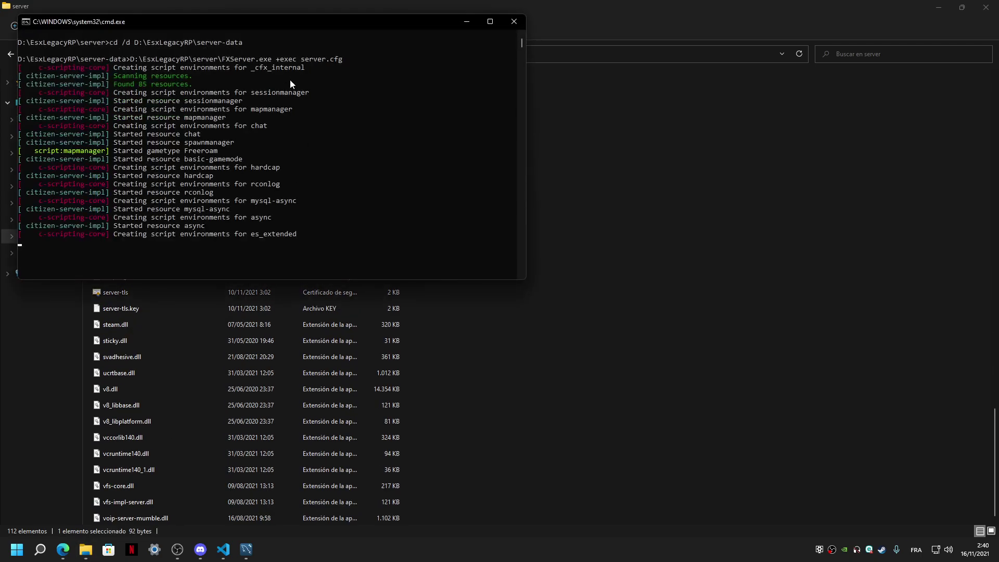
# Step: Stop the server in its console, close the console, and start run_server again
pyautogui.moveTo(291, 22); pyautogui.dragTo(482, 58)
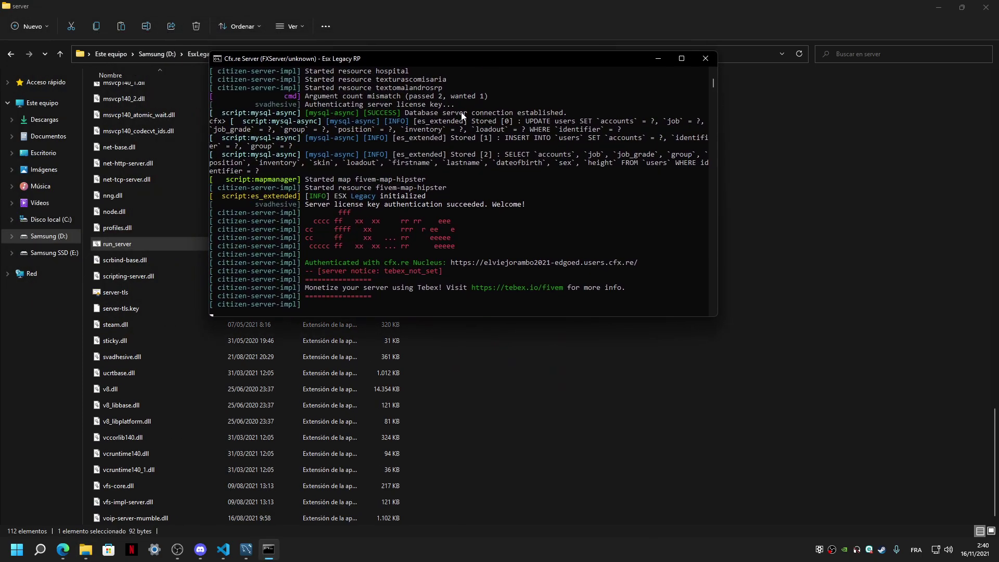
pyautogui.hotkey('ctrl', 'c')
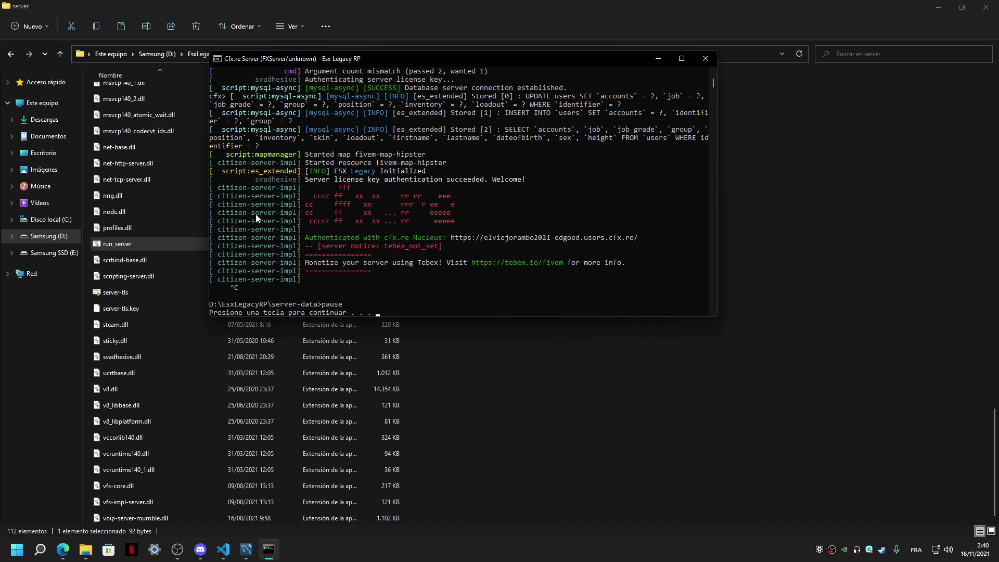
pyautogui.press('Return')
pyautogui.doubleClick(204, 246)
# Step: Clear the server console and file window away, and launch FiveM from the desktop's FiveM folder
pyautogui.moveTo(452, 35); pyautogui.dragTo(735, 108)
pyautogui.click(770, 107)
pyautogui.click(938, 7)
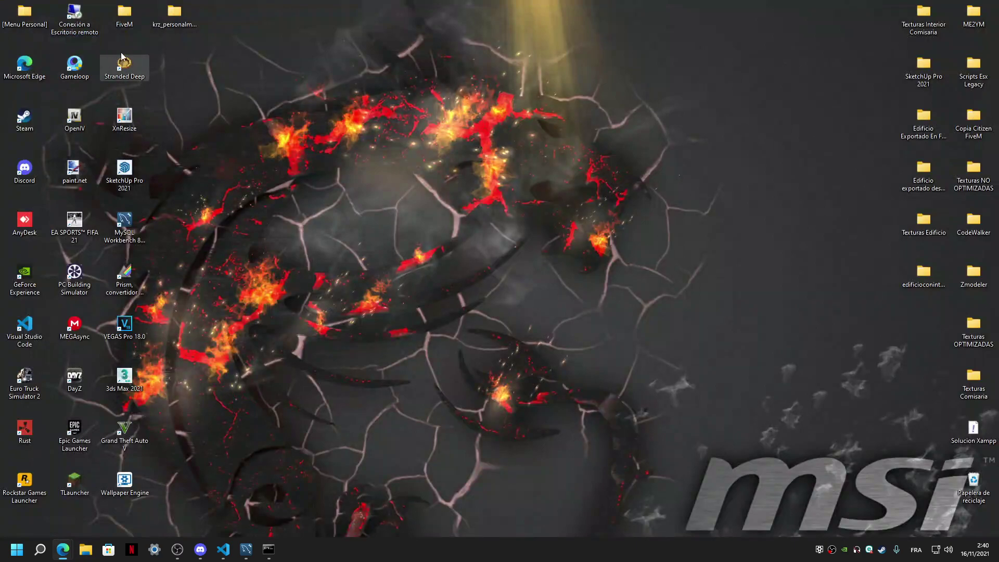
pyautogui.doubleClick(124, 14)
pyautogui.doubleClick(112, 140)
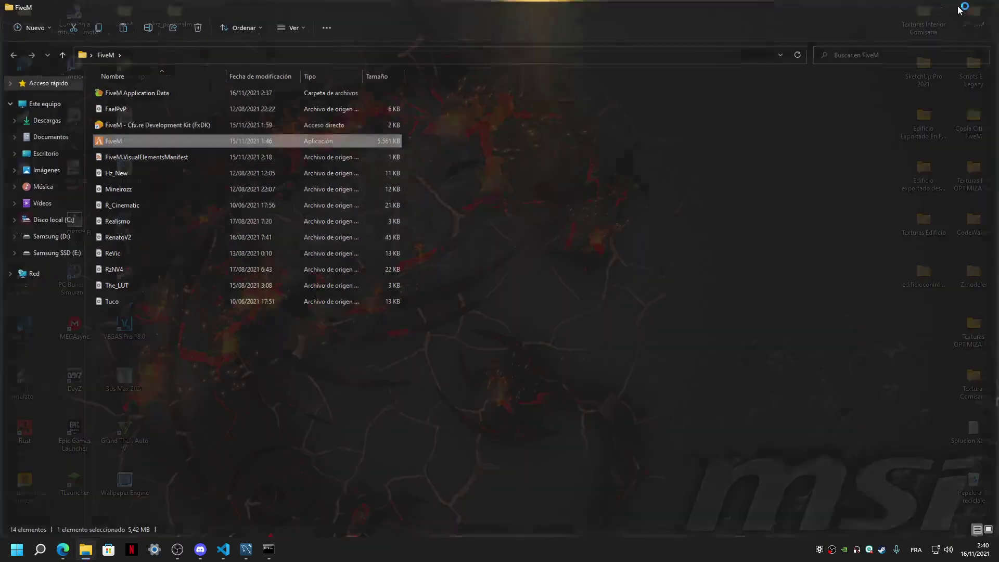
# Step: Close the FiveM folder window and rearrange the desktop, moving the [Menu Personal] folder to an empty area and Conexión a Escritorio remoto below Rockstar Games Launcher
pyautogui.click(985, 7)
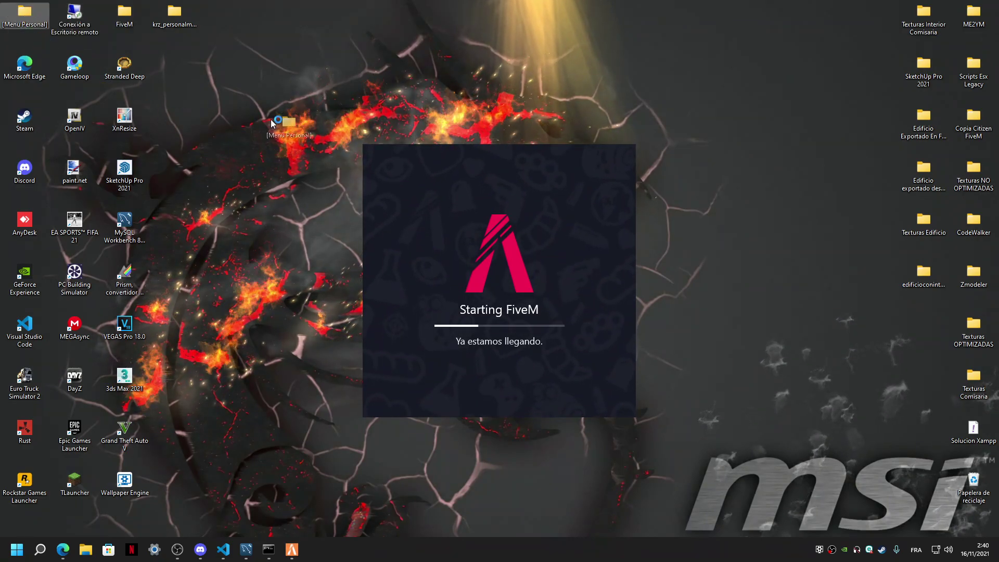
pyautogui.moveTo(21, 11); pyautogui.dragTo(270, 116)
pyautogui.moveTo(34, 29); pyautogui.dragTo(17, 554)
pyautogui.moveTo(33, 80); pyautogui.dragTo(71, 21)
# Step: Connect to the local MSI-GAMING server in FiveM and minimize its window while it connects
pyautogui.click(575, 169)
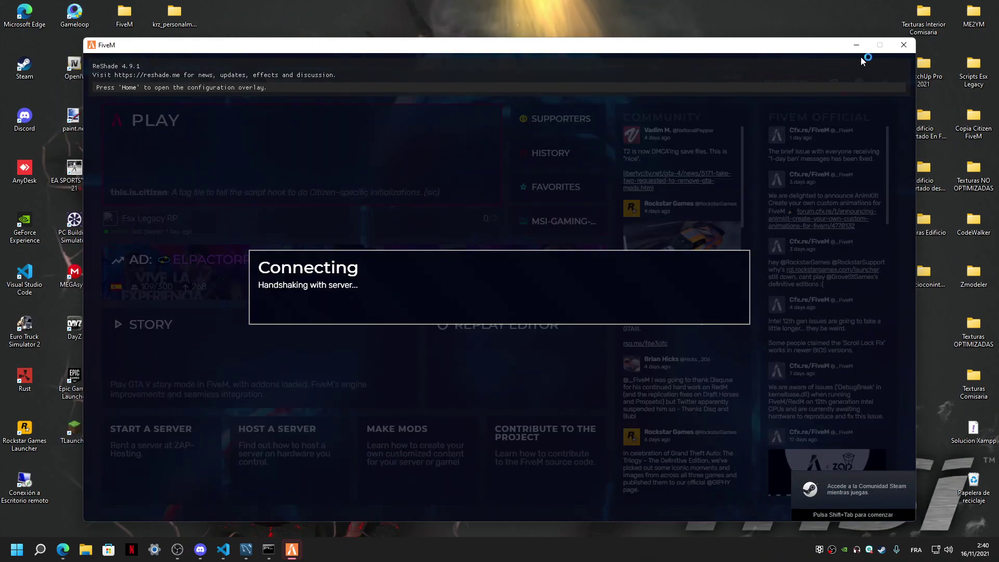
pyautogui.click(856, 45)
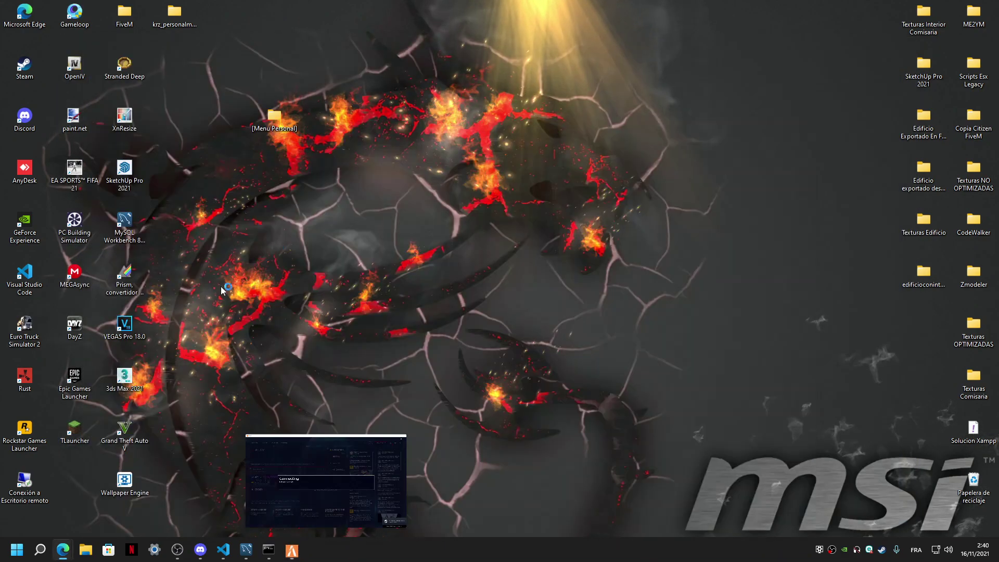
# Step: Place the FiveM and [Menu Personal] folders side by side below the other desktop icons, and refresh the desktop
pyautogui.moveTo(179, 252); pyautogui.dragTo(73, 489)
pyautogui.moveTo(148, 515); pyautogui.dragTo(120, 486)
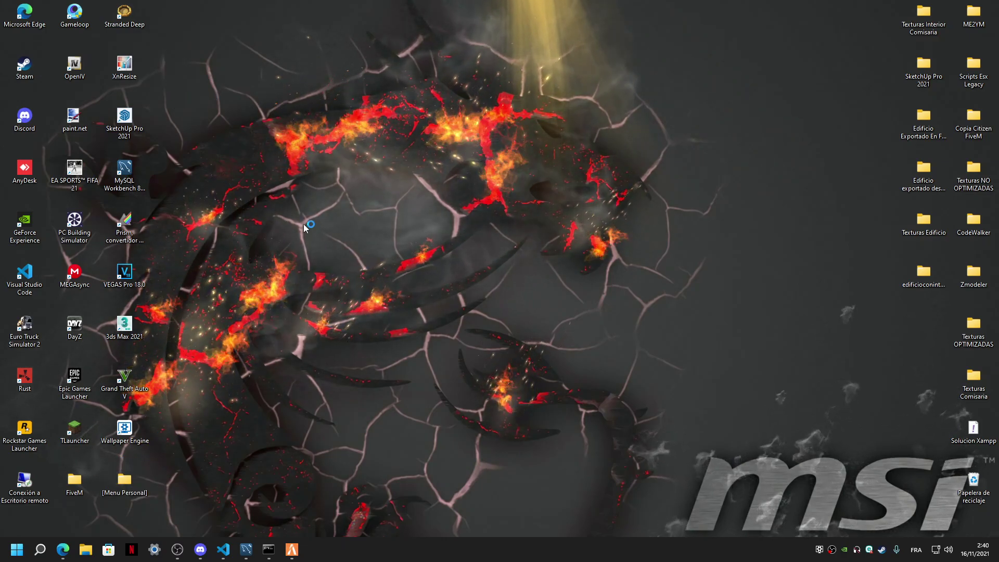
pyautogui.rightClick(307, 225)
pyautogui.click(341, 292)
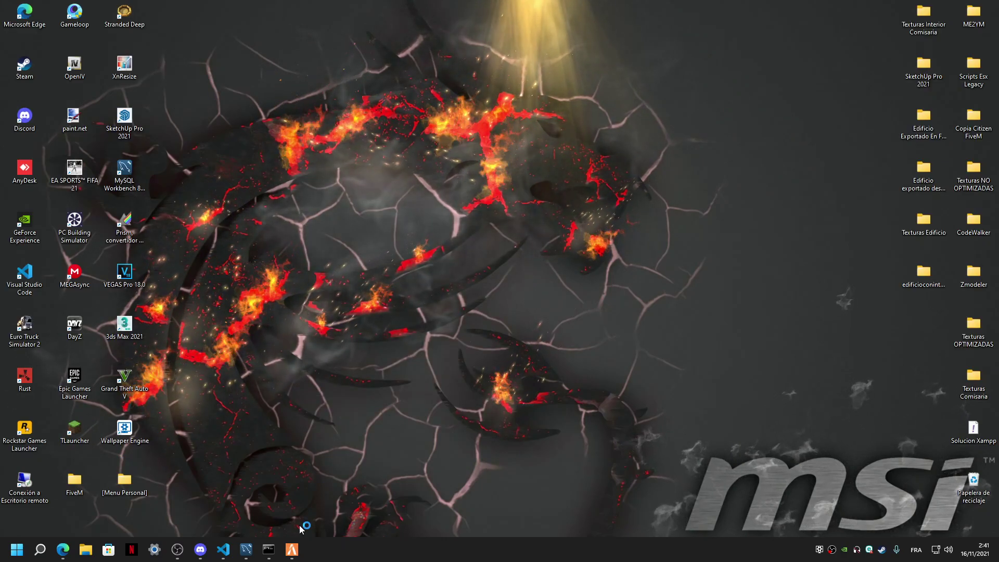
# Step: Bring the FiveM game window back up to follow the loading of Esx Legacy RP
pyautogui.click(268, 550)
pyautogui.click(287, 550)
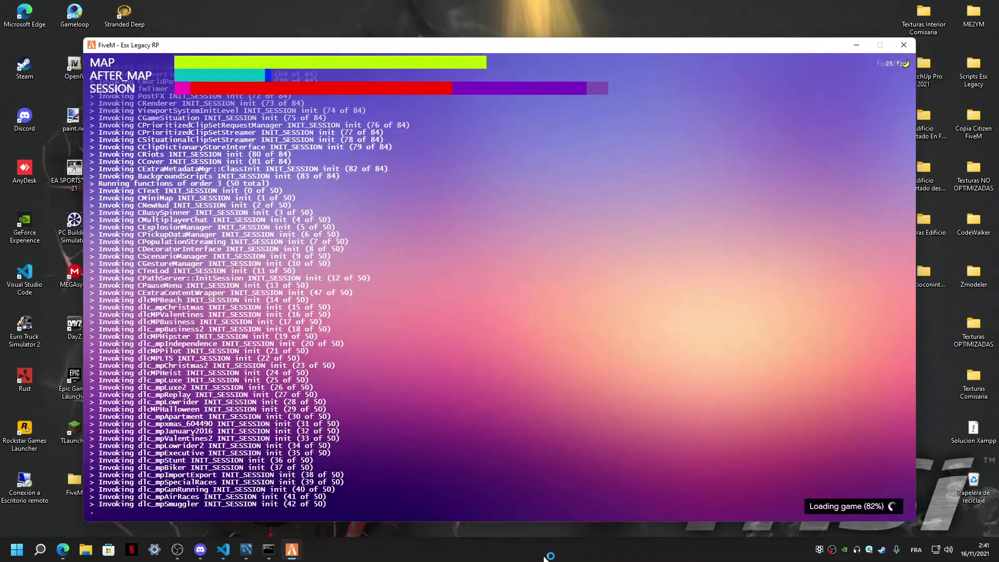
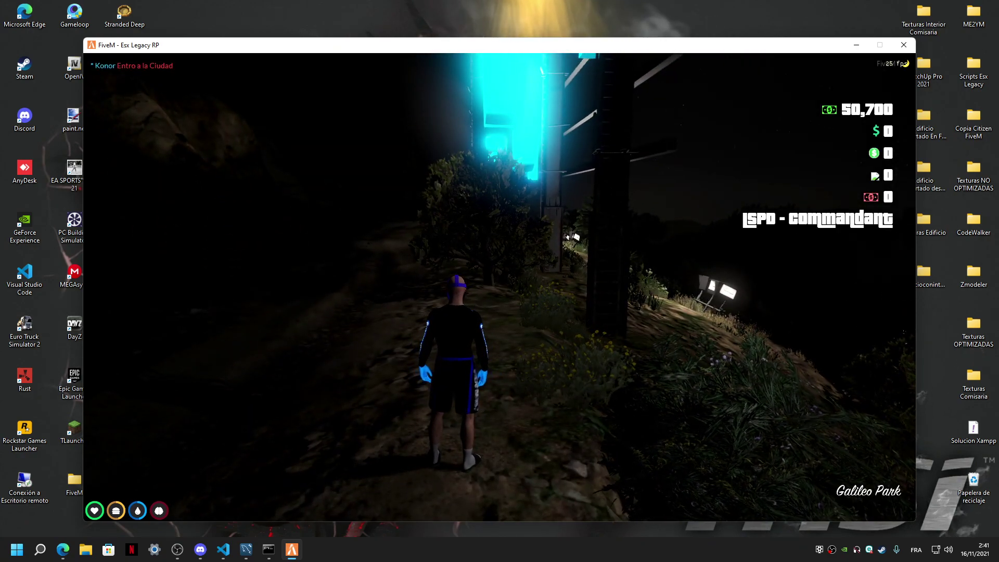
# Step: Test opening and closing the personal menu in game, and turn the character around
pyautogui.press('F5')
pyautogui.press('BackSpace')
pyautogui.press('F5')
pyautogui.press('BackSpace')
pyautogui.press('s')
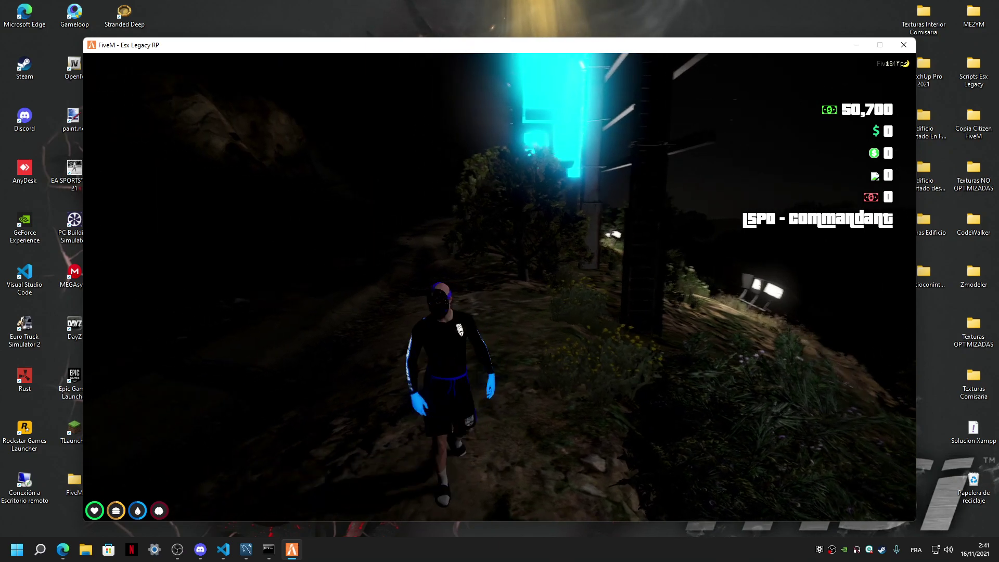
pyautogui.press('super')
pyautogui.click(223, 549)
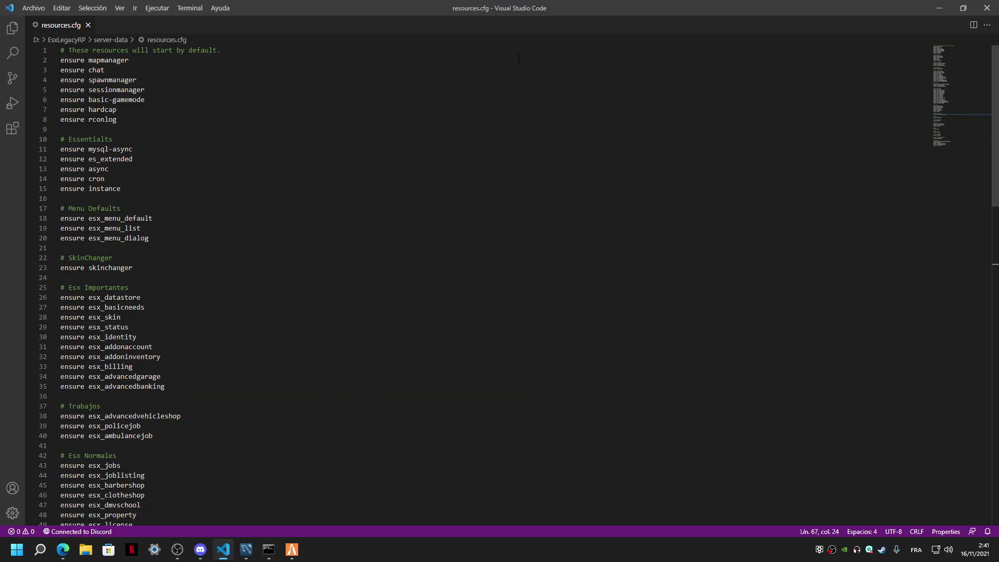
pyautogui.click(939, 7)
# Step: Open krz_personalmenu's config.lua from EsxLegacyRP\server-data\resources\[Menu Personal] on drive D in Visual Studio Code
pyautogui.click(86, 548)
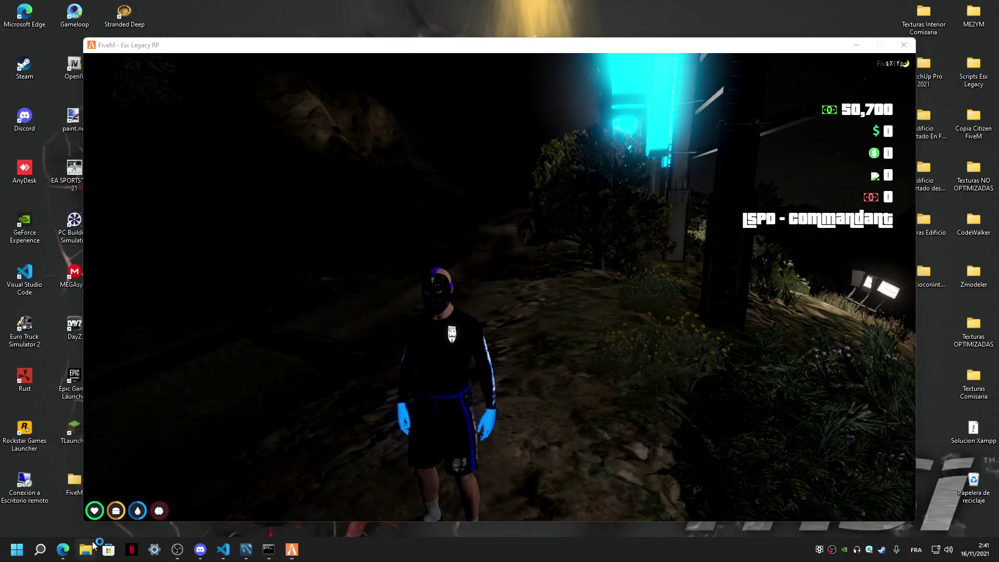
pyautogui.click(54, 237)
pyautogui.doubleClick(129, 91)
pyautogui.doubleClick(117, 104)
pyautogui.click(125, 97)
pyautogui.press('Delete')
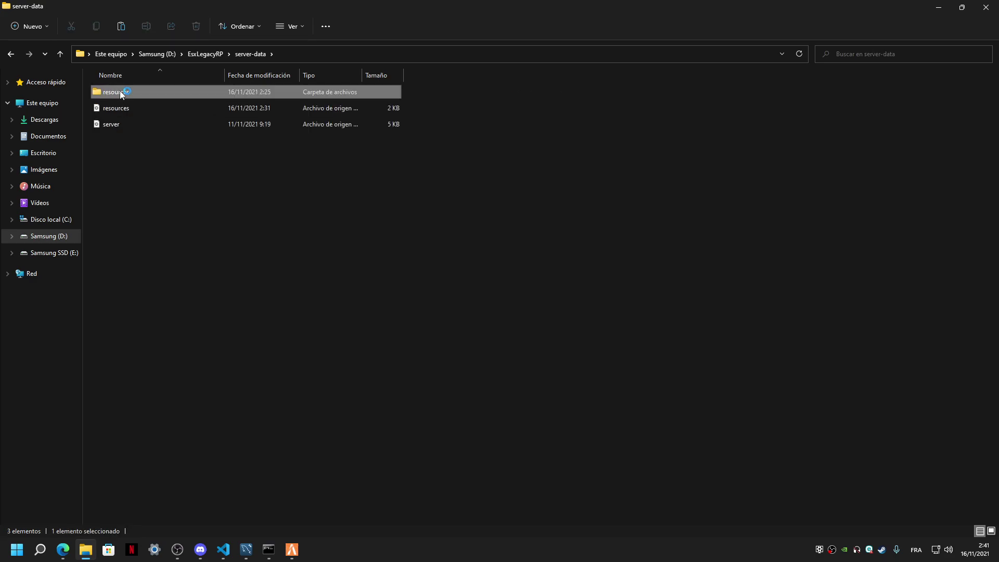
pyautogui.doubleClick(120, 91)
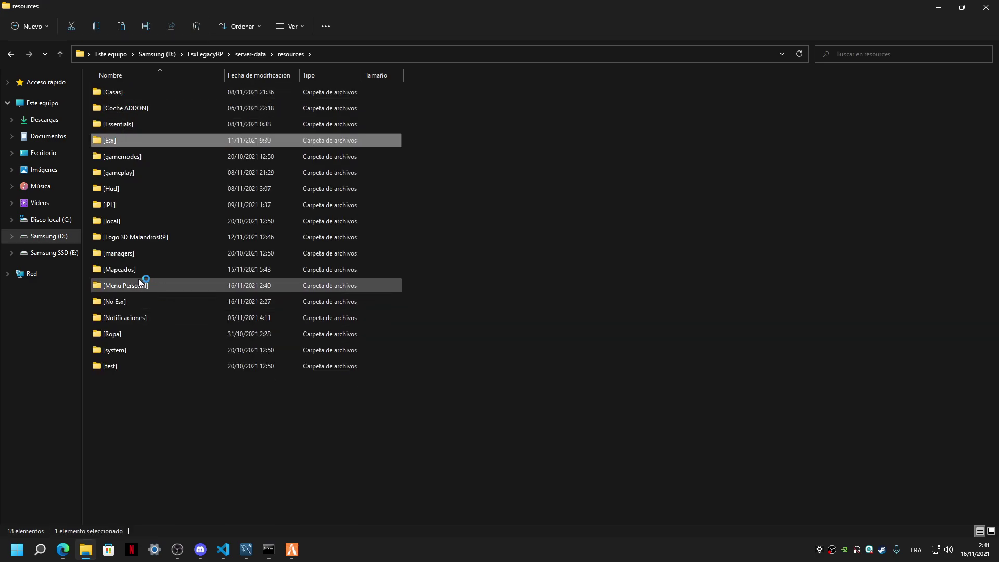
pyautogui.click(134, 285)
pyautogui.doubleClick(125, 285)
pyautogui.doubleClick(111, 97)
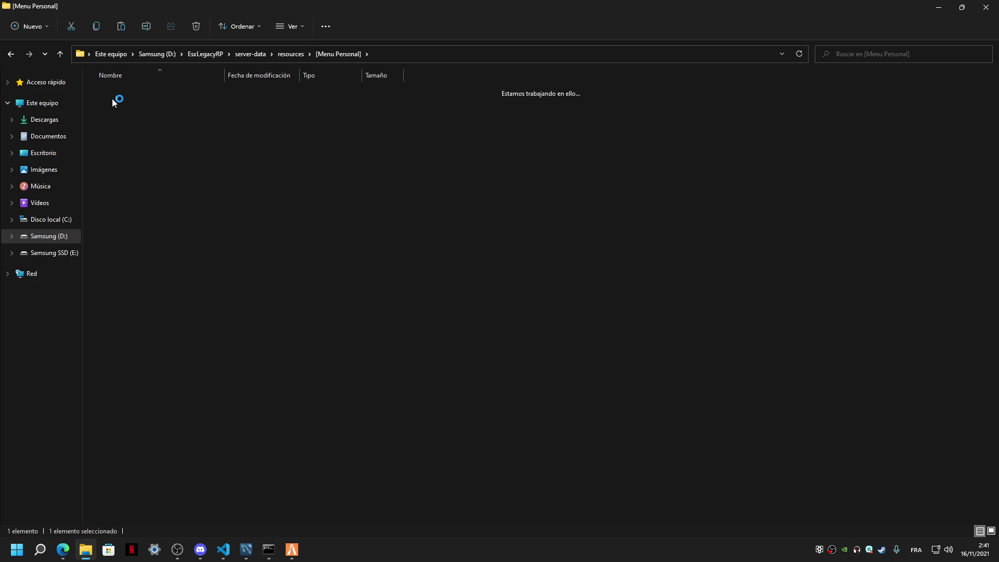
pyautogui.click(113, 174)
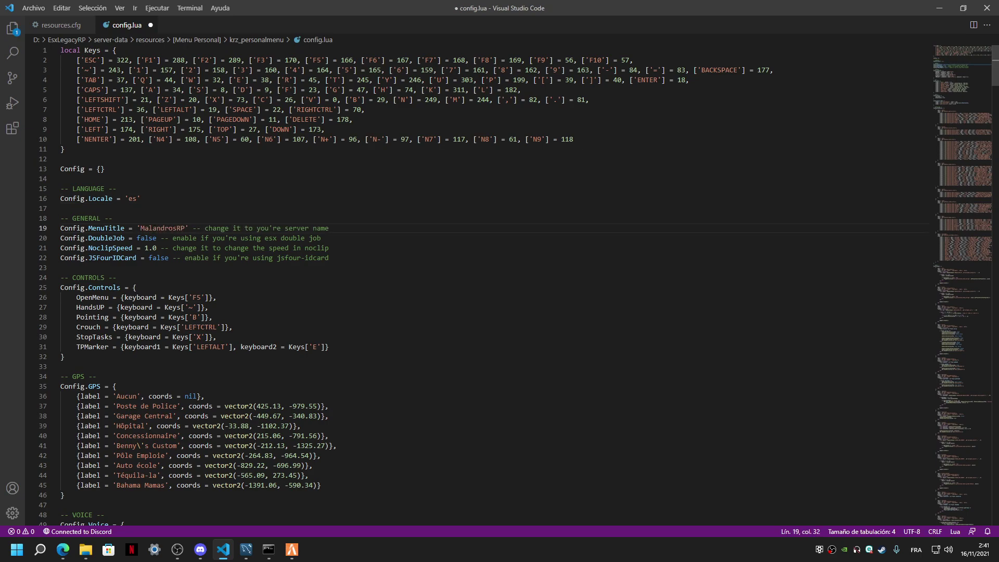
# Step: In config.lua, put an emoji on each side of the MalandrosRP menu title, set DoubleJob to true and OpenMenu to F9, and save
pyautogui.hotkey('alt', 'Tab')
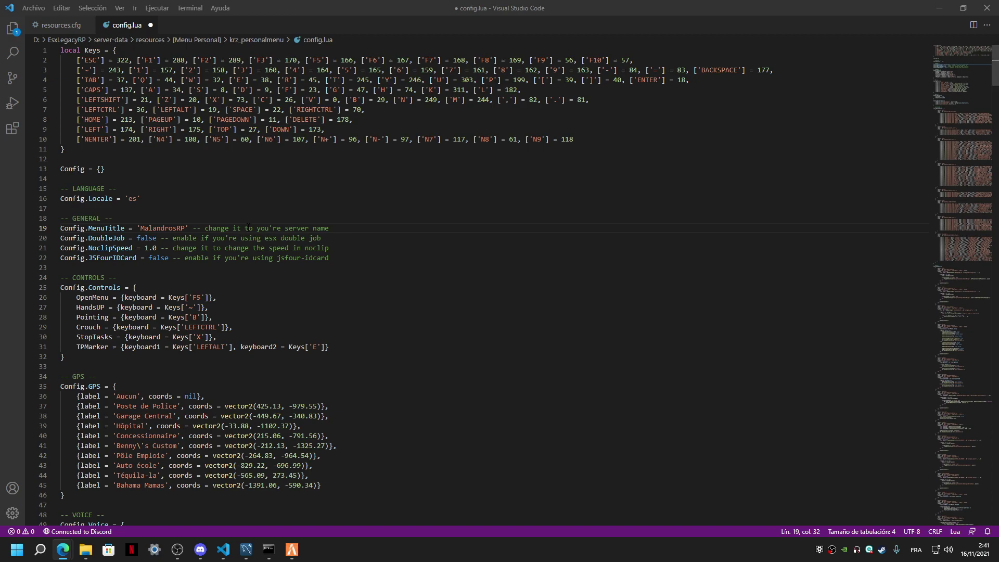
pyautogui.hotkey('alt', 'Tab')
pyautogui.write('☘')
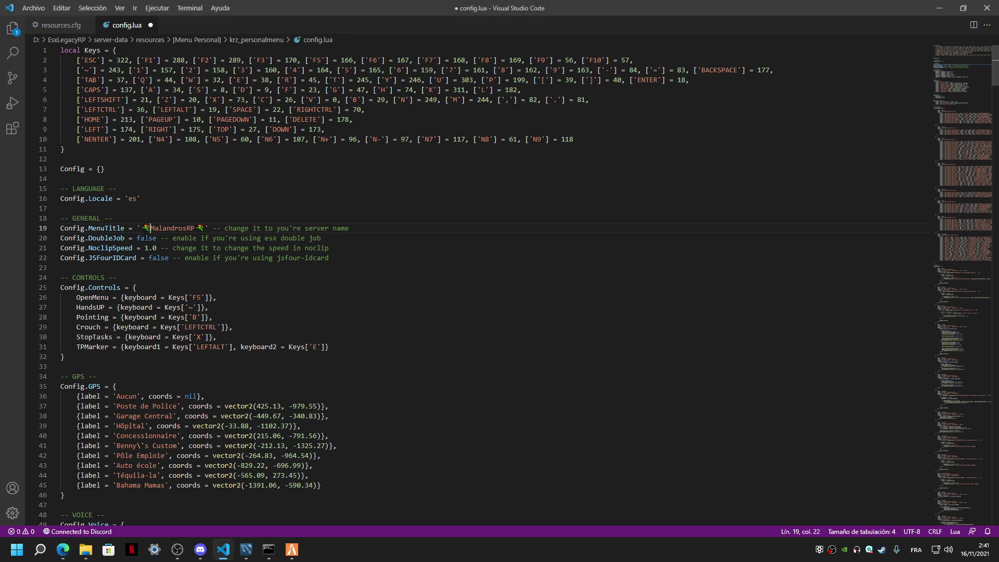
pyautogui.write('true')
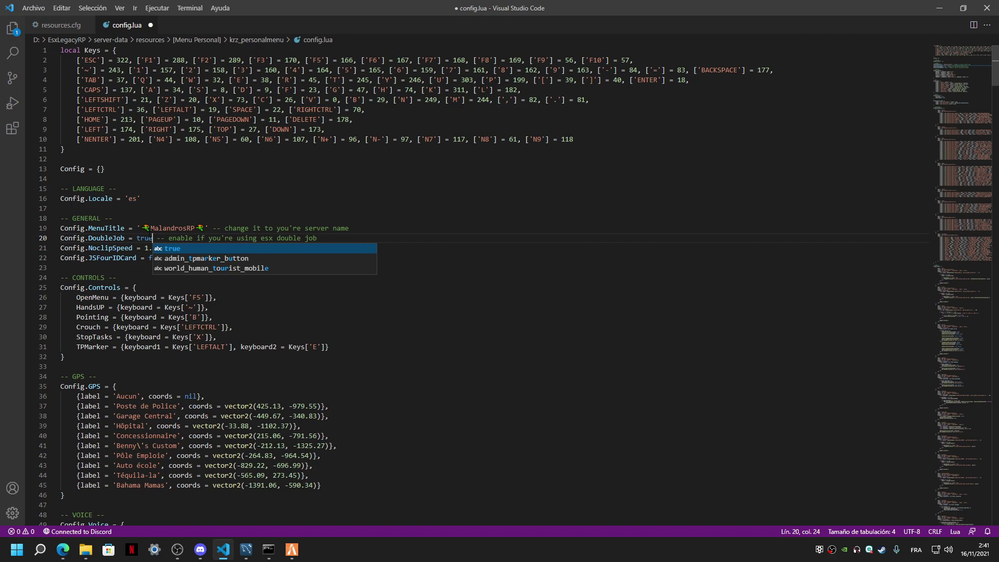
pyautogui.click(132, 238)
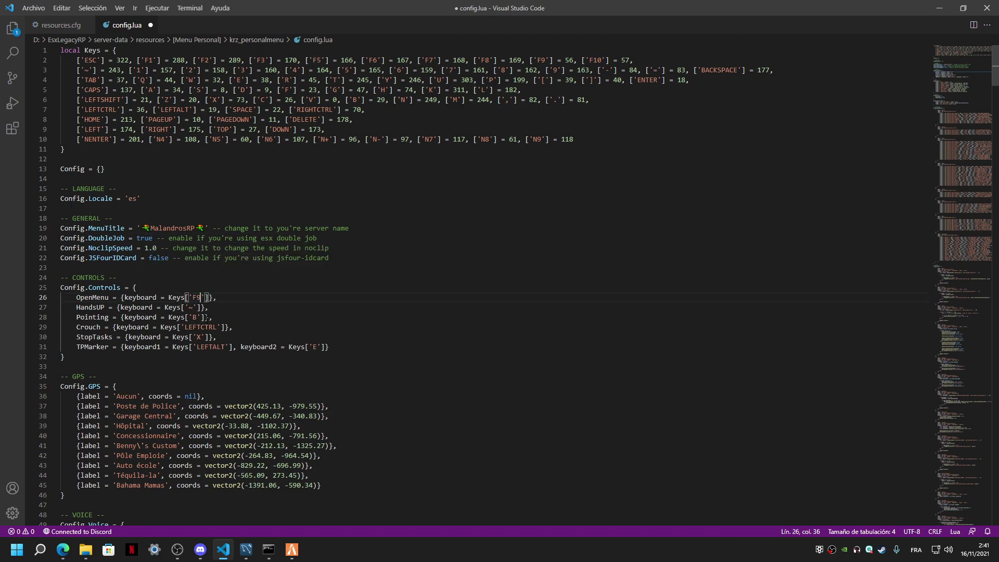
# Step: Switch to FiveM and restart the krz_personalmenu resource from the game console
pyautogui.click(290, 549)
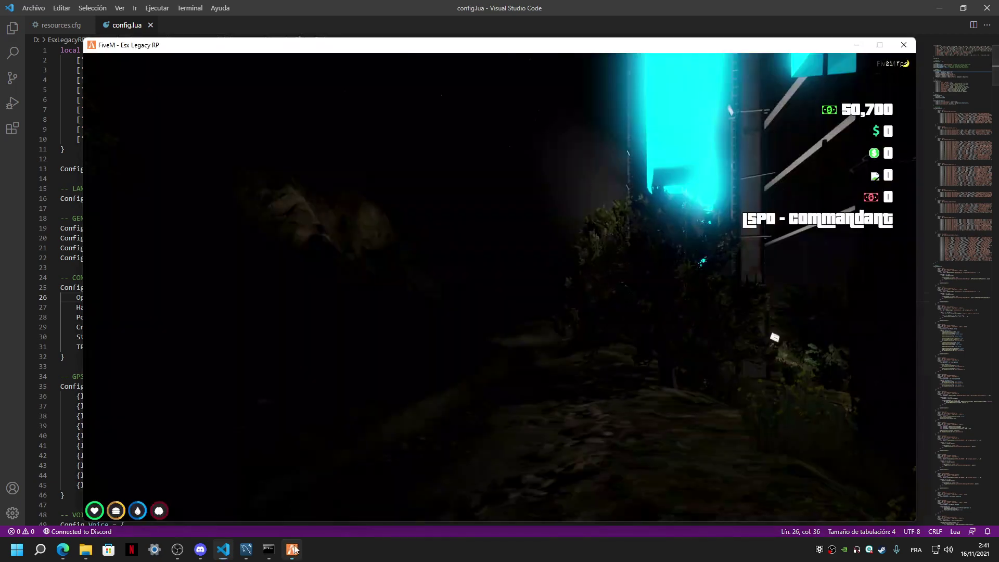
pyautogui.press('F8')
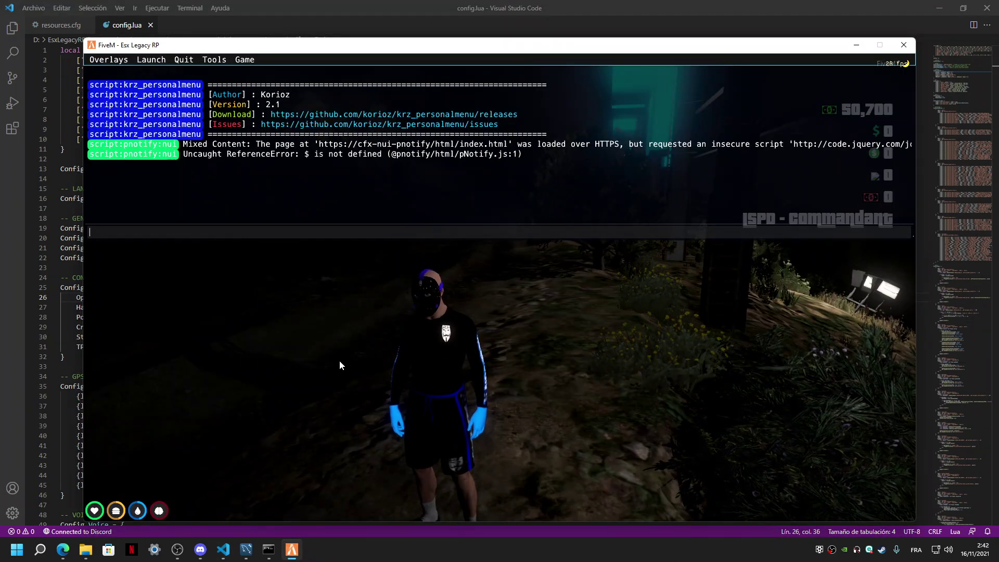
pyautogui.write('restart')
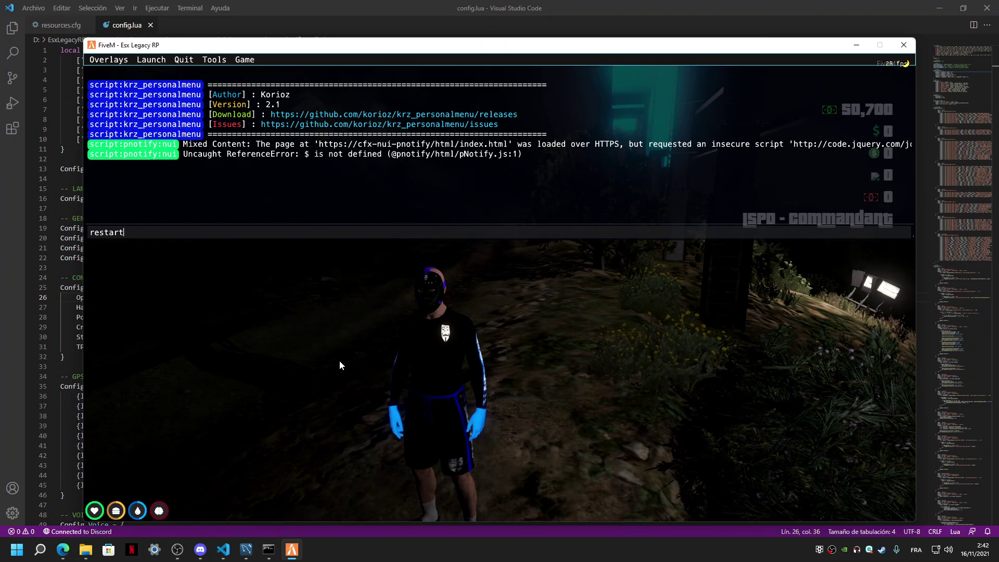
pyautogui.write(' krz_p')
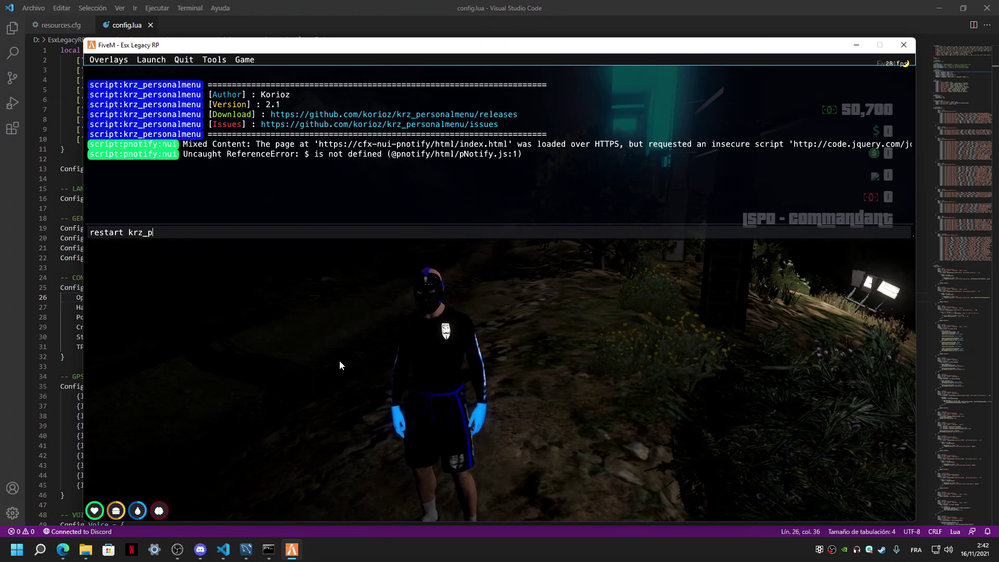
pyautogui.write('ersonalmenu')
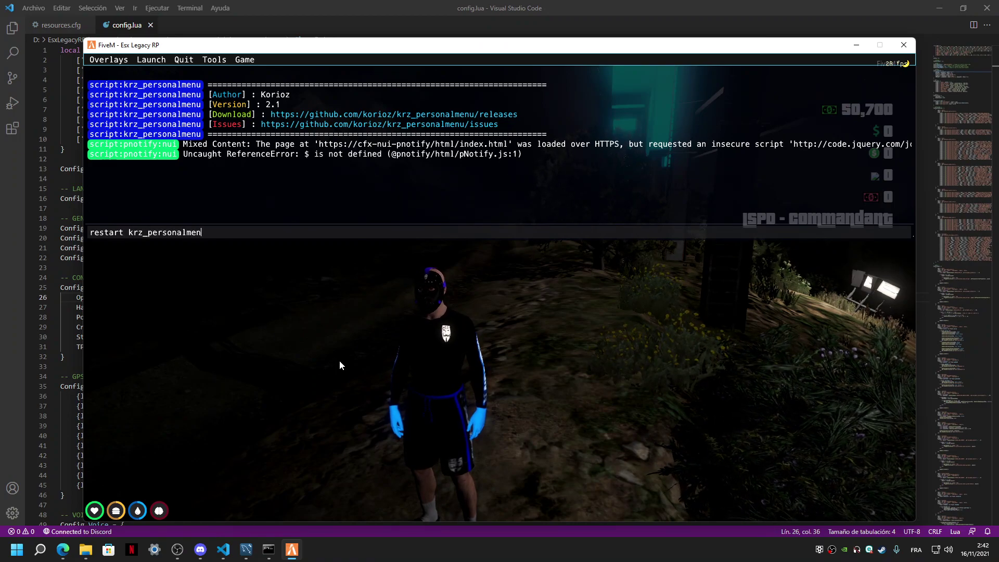
pyautogui.press('Return')
pyautogui.press('F8')
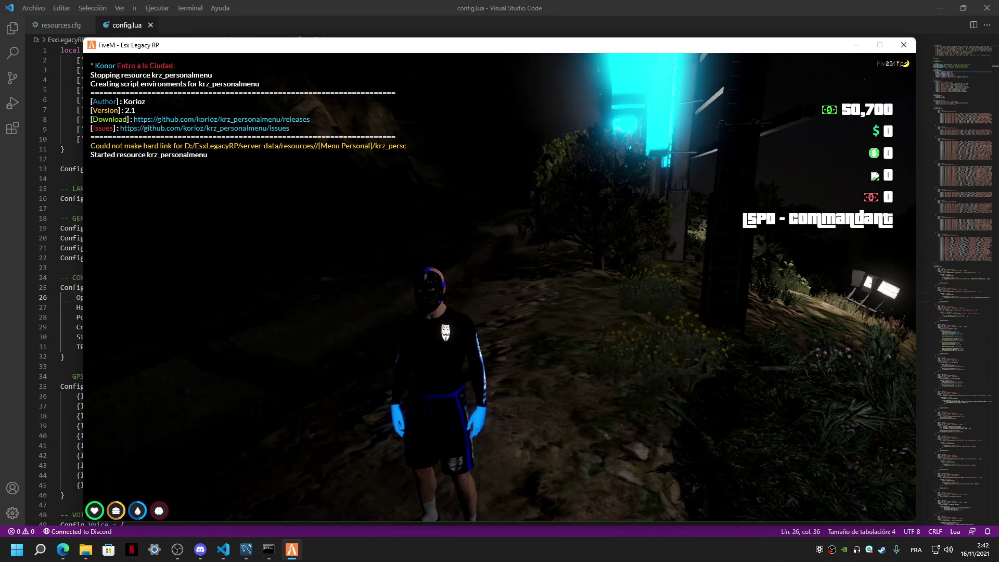
# Step: Open the restarted personal menu a few times to check its title and entries, closing it each time
pyautogui.press('F5')
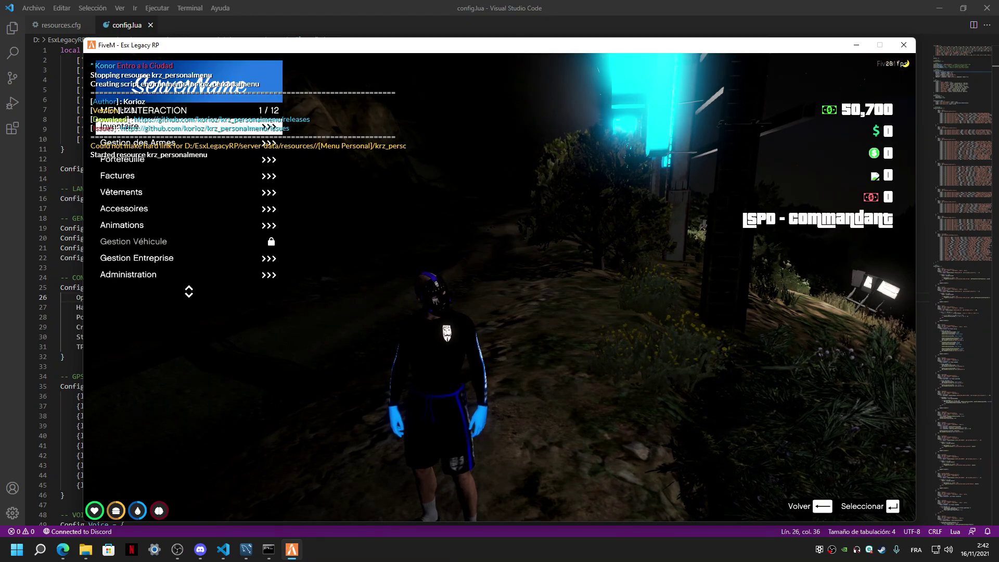
pyautogui.press('BackSpace')
pyautogui.press('F5')
pyautogui.press('BackSpace')
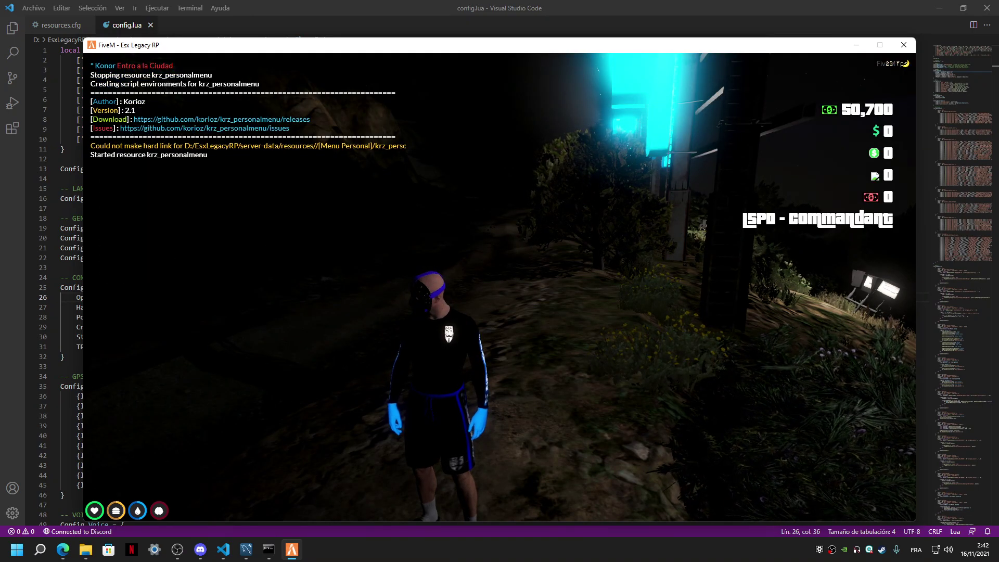
pyautogui.press('F5')
pyautogui.press('BackSpace')
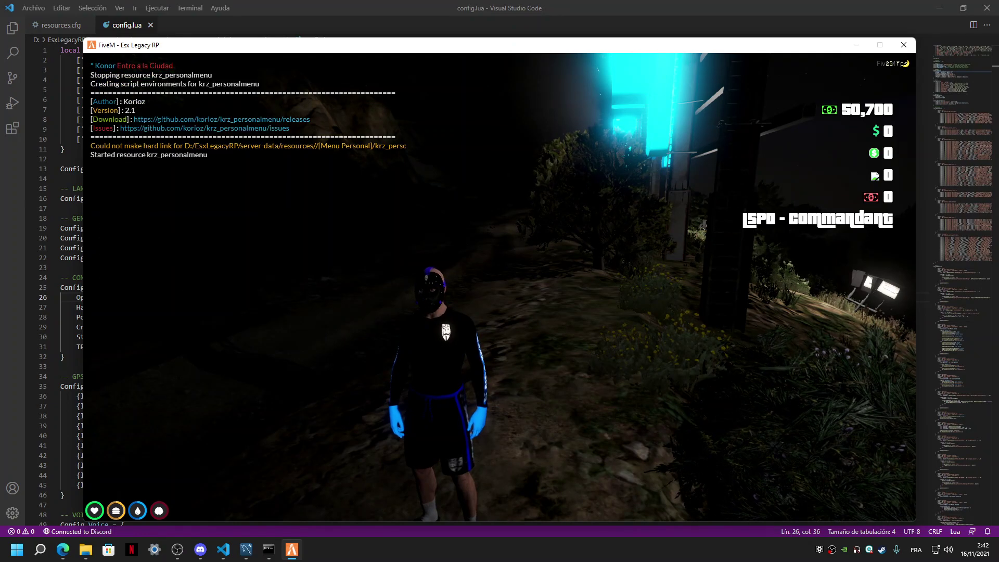
# Step: Switch to Visual Studio Code and review the general, controls and GPS settings in config.lua
pyautogui.press('super')
pyautogui.click(411, 26)
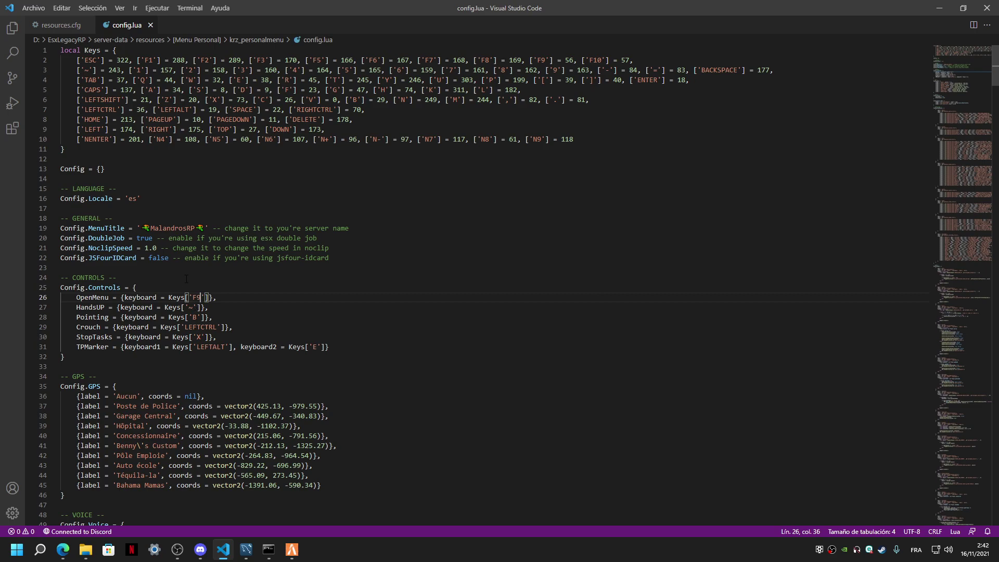
pyautogui.scroll(-4, 187, 278)
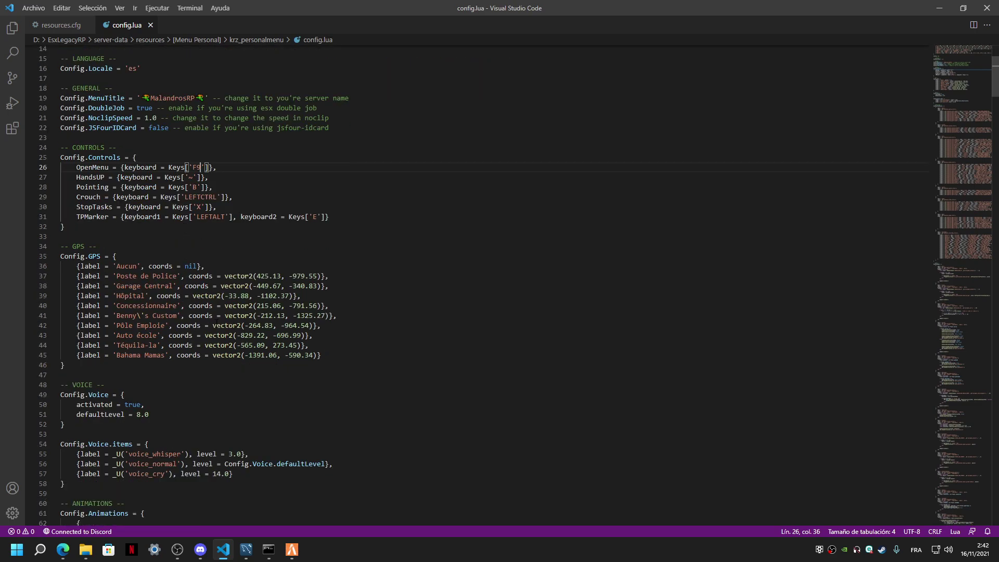
# Step: Return to FiveM and set the in-game time to 18:00 with the console command time 18 00
pyautogui.click(292, 549)
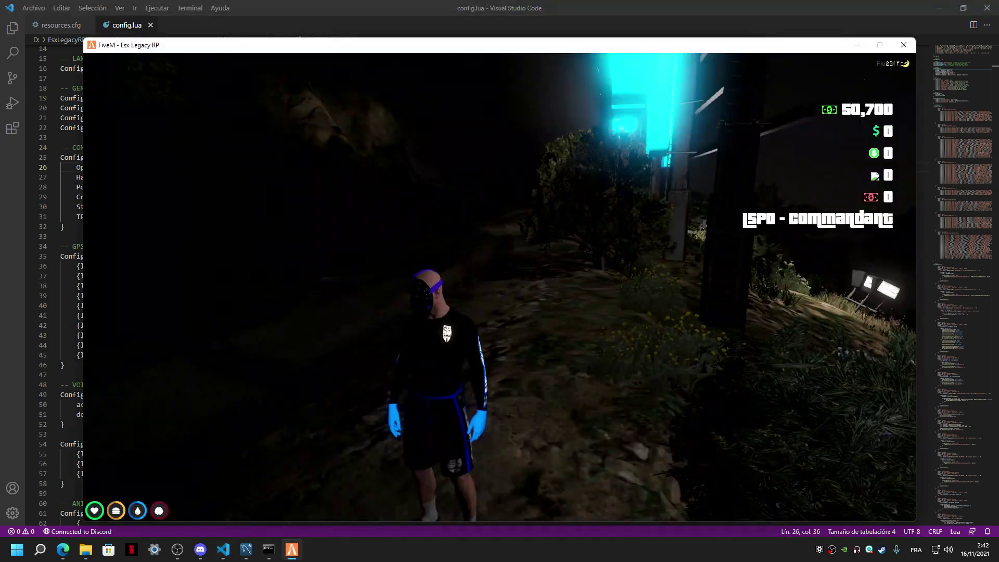
pyautogui.press('F8')
pyautogui.write('time 18 00')
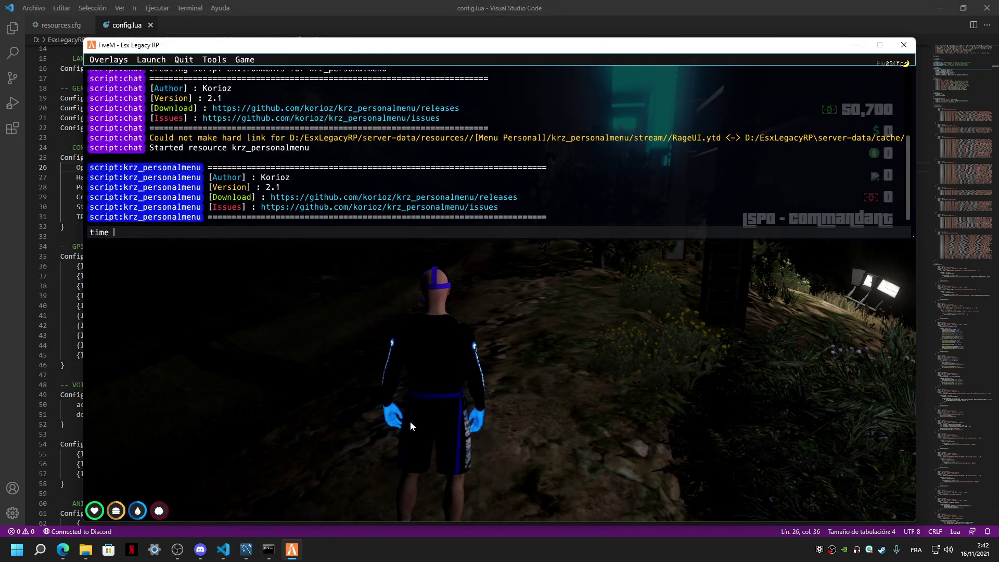
pyautogui.press('Return')
pyautogui.press('F8')
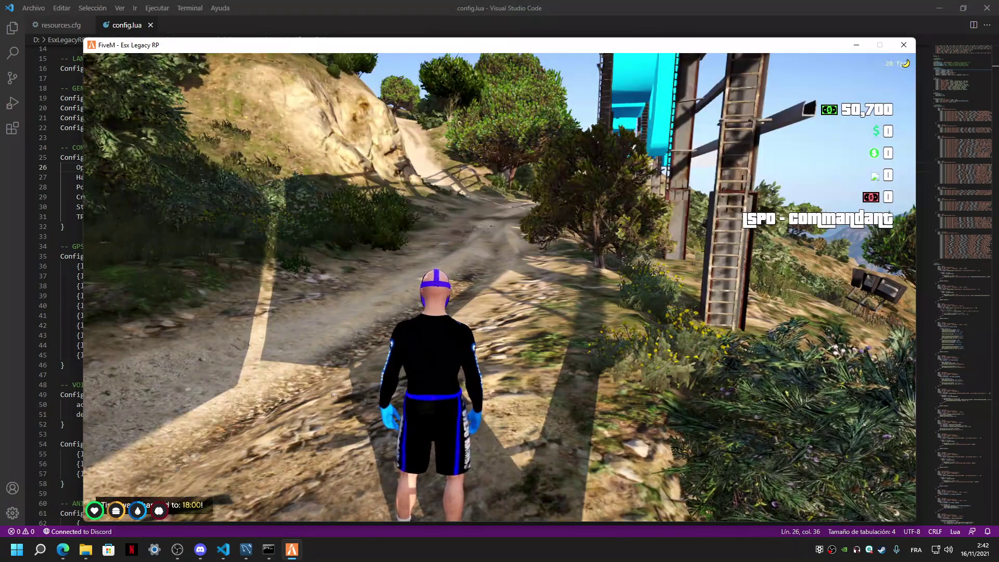
# Step: Turn the character to face the camera, open the personal menu and look through the Inventaire section
pyautogui.press('w')
pyautogui.press('a')
pyautogui.press('s')
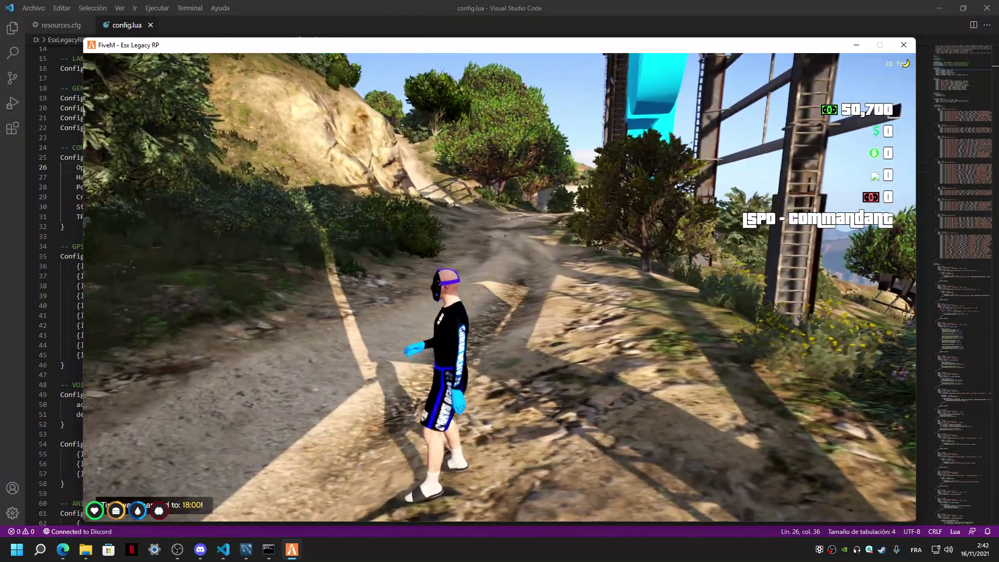
pyautogui.press('F5')
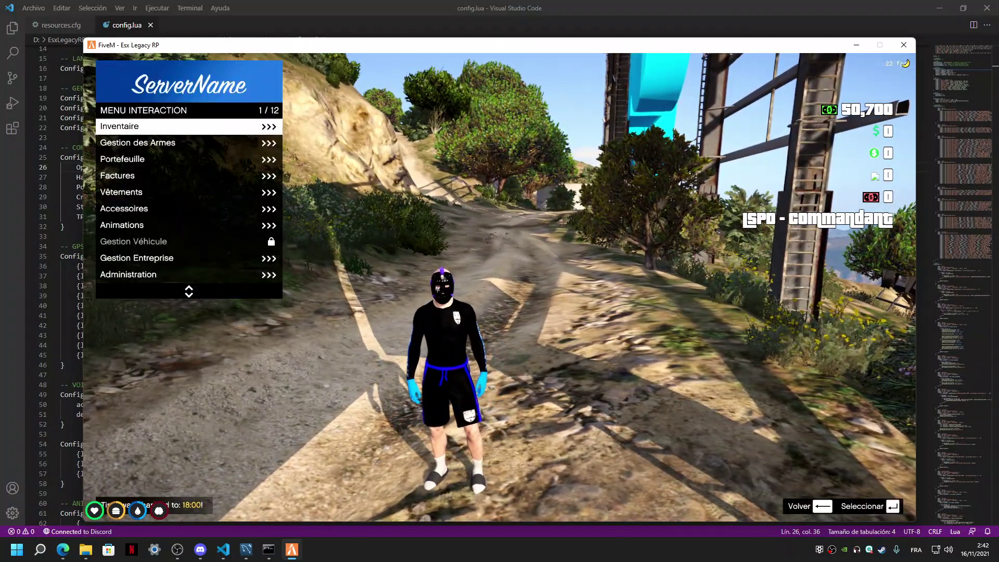
pyautogui.press('Return')
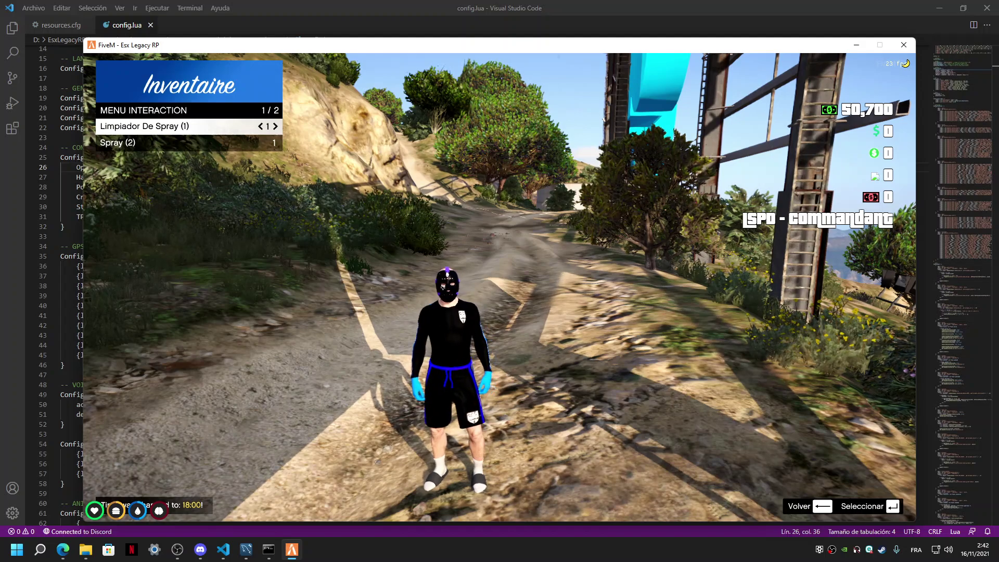
pyautogui.press('BackSpace')
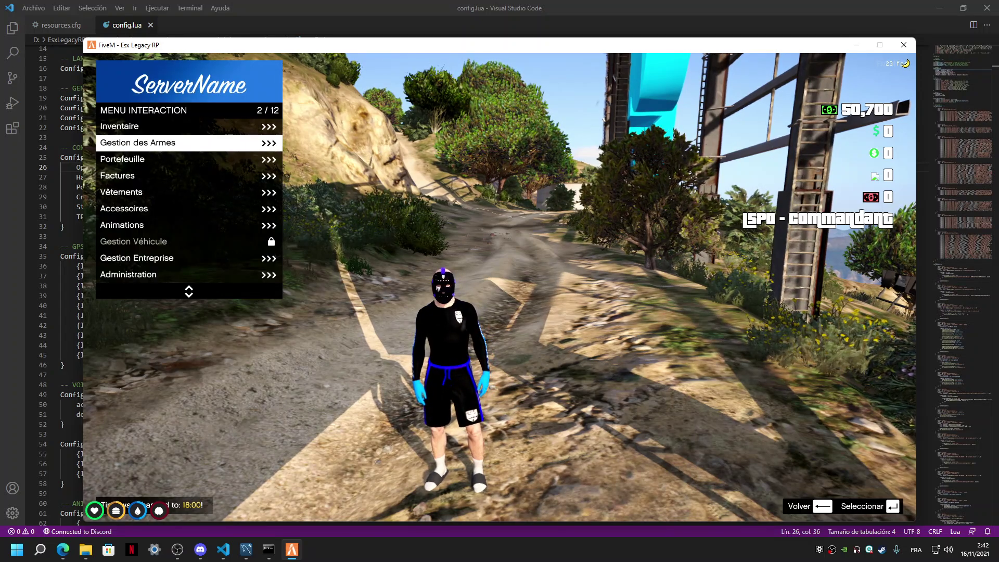
# Step: View the Portefeuille and Factures sections of the personal menu, returning to the main list after each
pyautogui.press('Down')
pyautogui.press('Return')
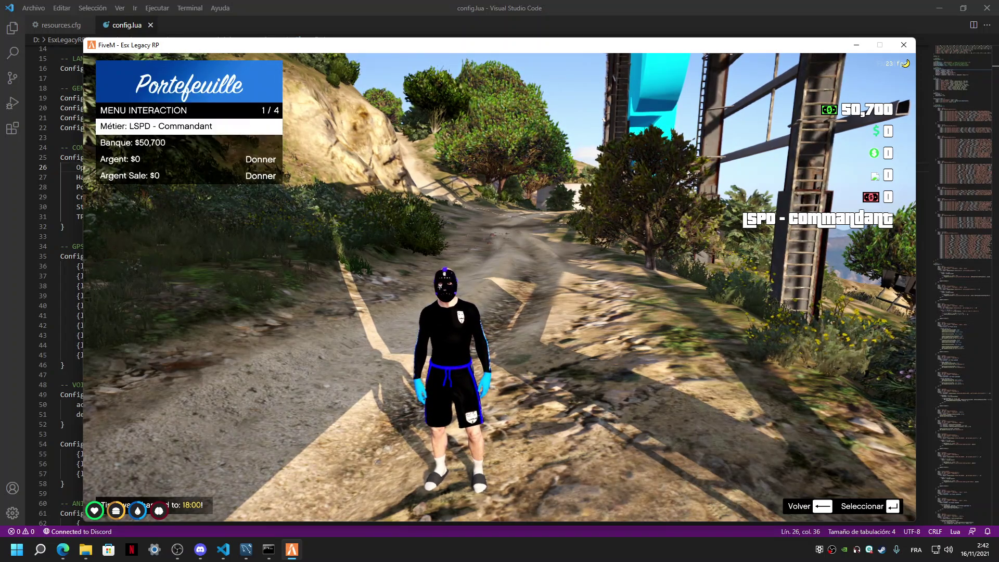
pyautogui.press('BackSpace')
pyautogui.press('Return')
pyautogui.press('BackSpace')
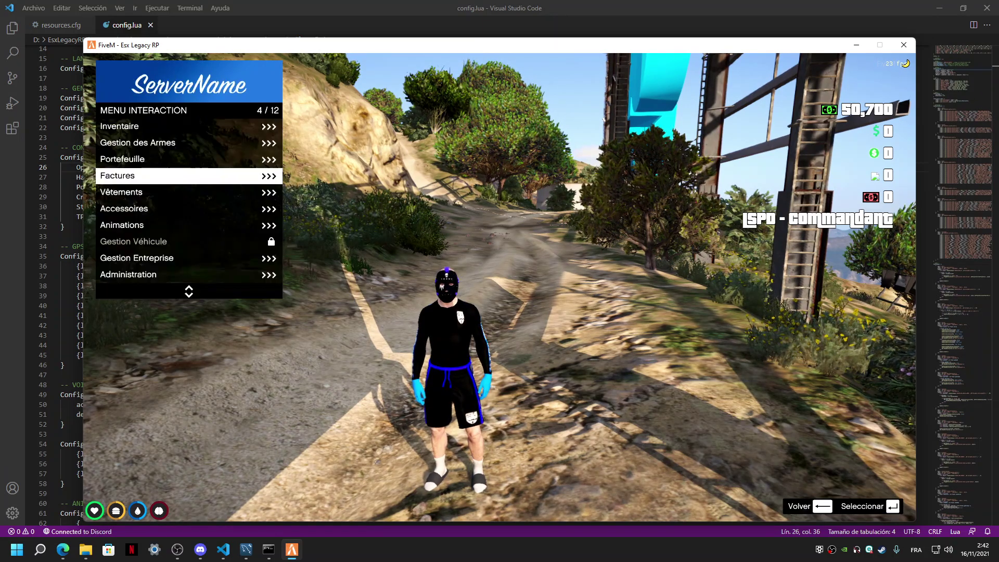
# Step: In the Vêtements section, take off the character's top (Haut), put it back on and return to the main list
pyautogui.press('Down')
pyautogui.press('Return')
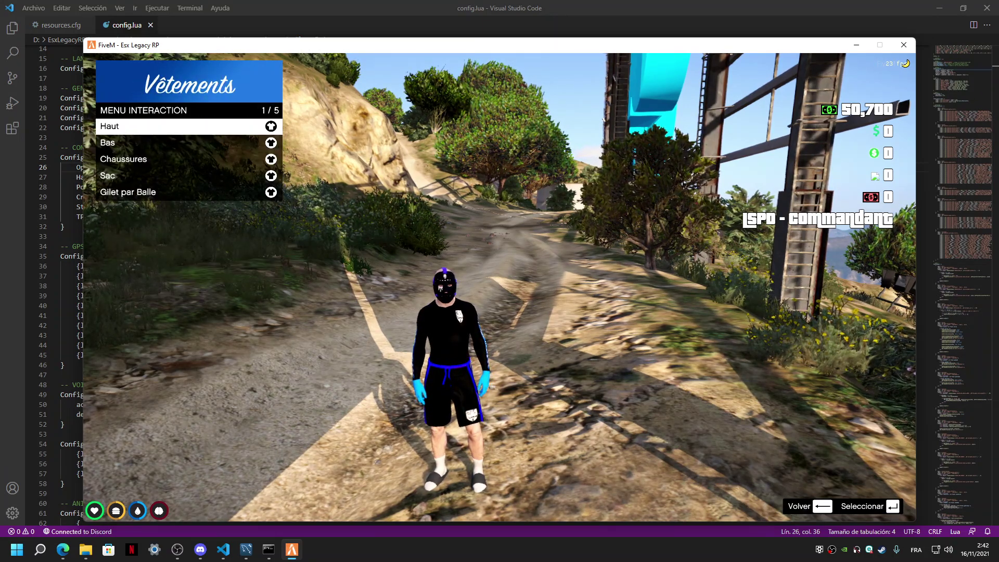
pyautogui.press('Up')
pyautogui.press('Return')
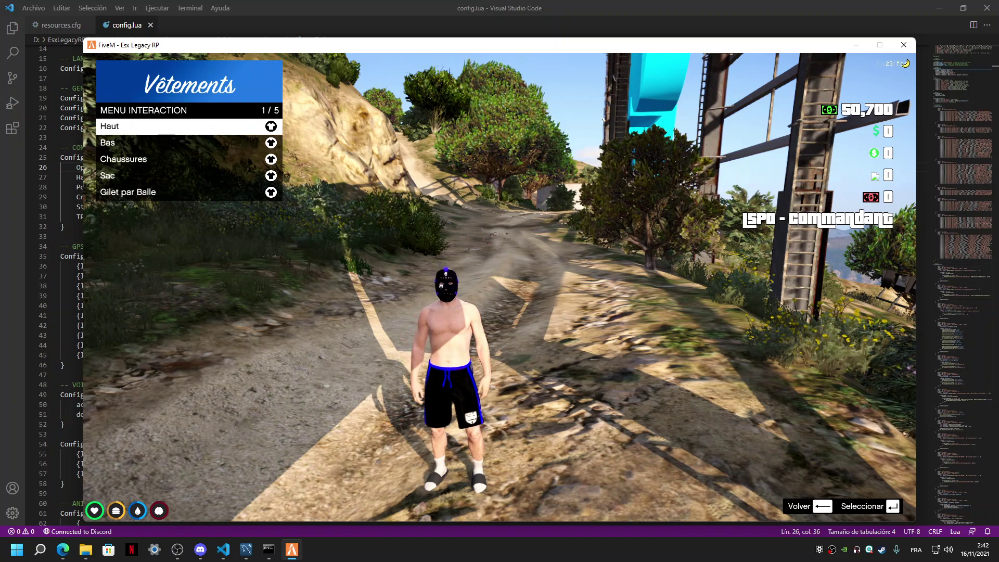
pyautogui.press('Return')
pyautogui.press('BackSpace')
# Step: Check the Accessoires section, and open the Festives category of the Animations section
pyautogui.press('Down')
pyautogui.press('Return')
pyautogui.press('BackSpace')
pyautogui.press('Down')
pyautogui.press('Return')
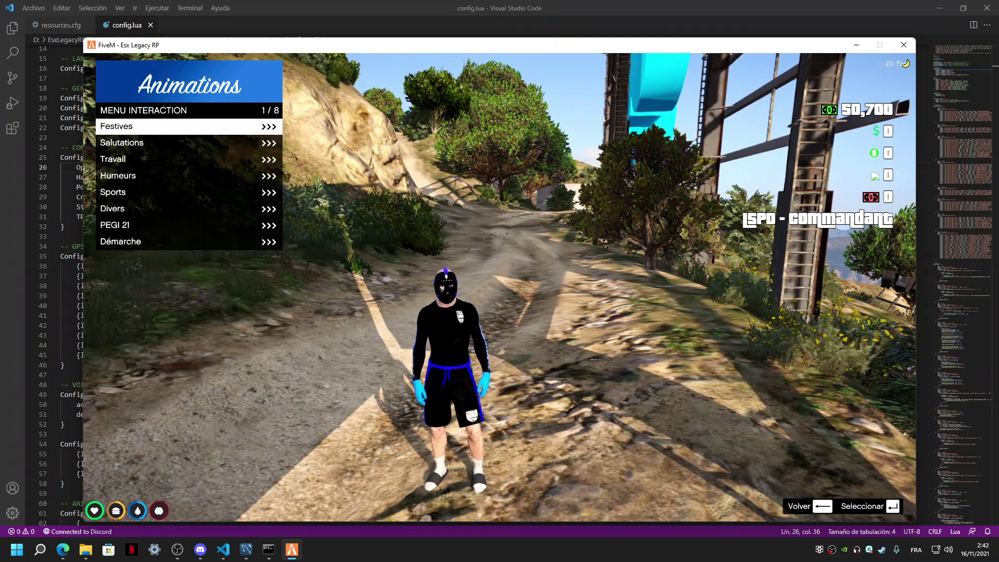
pyautogui.press('Return')
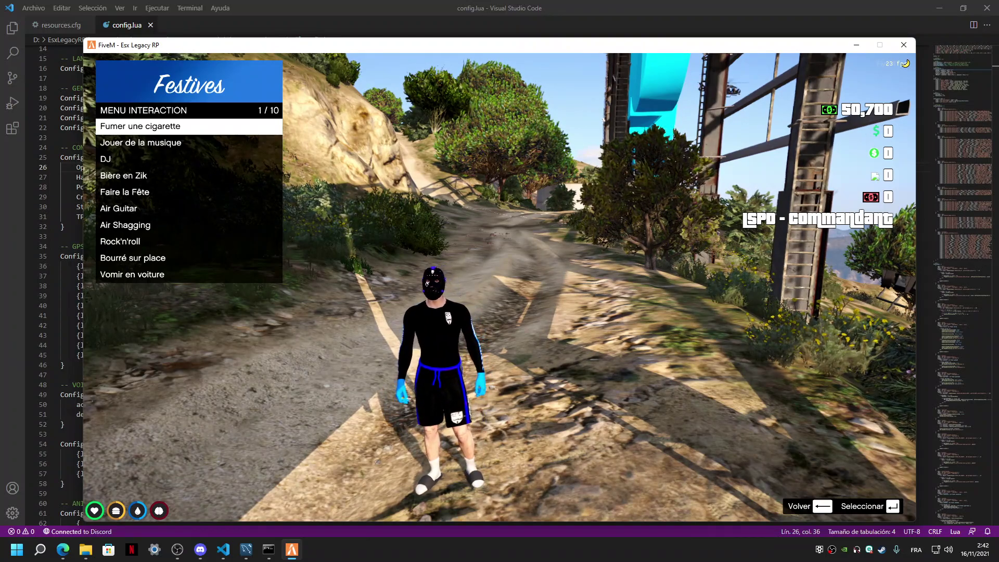
# Step: Look through the remaining animation categories, view PEGI 21, then return to the main list and close the personal menu
pyautogui.press('BackSpace')
pyautogui.press('Down')
pyautogui.press('Down')
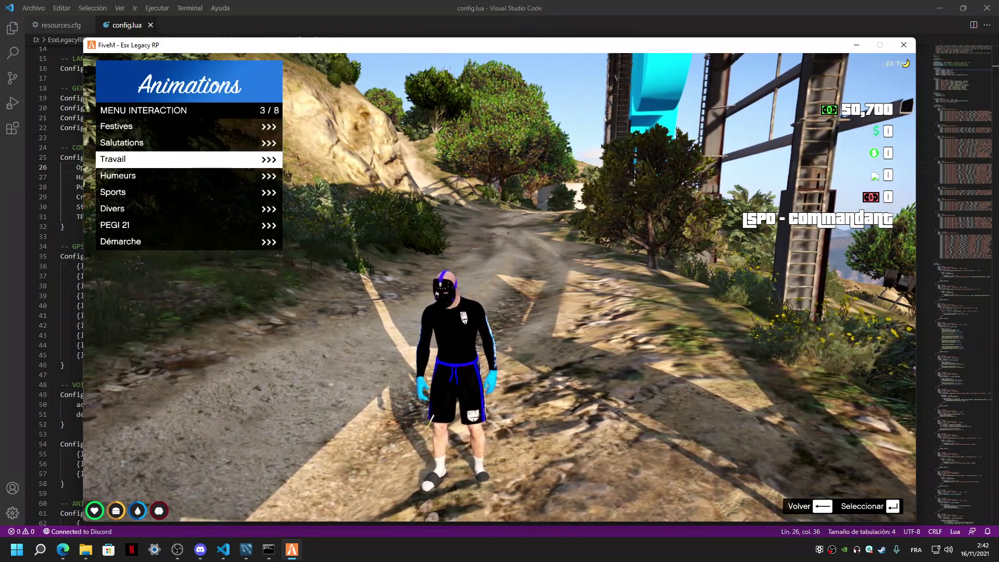
pyautogui.press('Down')
pyautogui.press('Down')
pyautogui.press('Return')
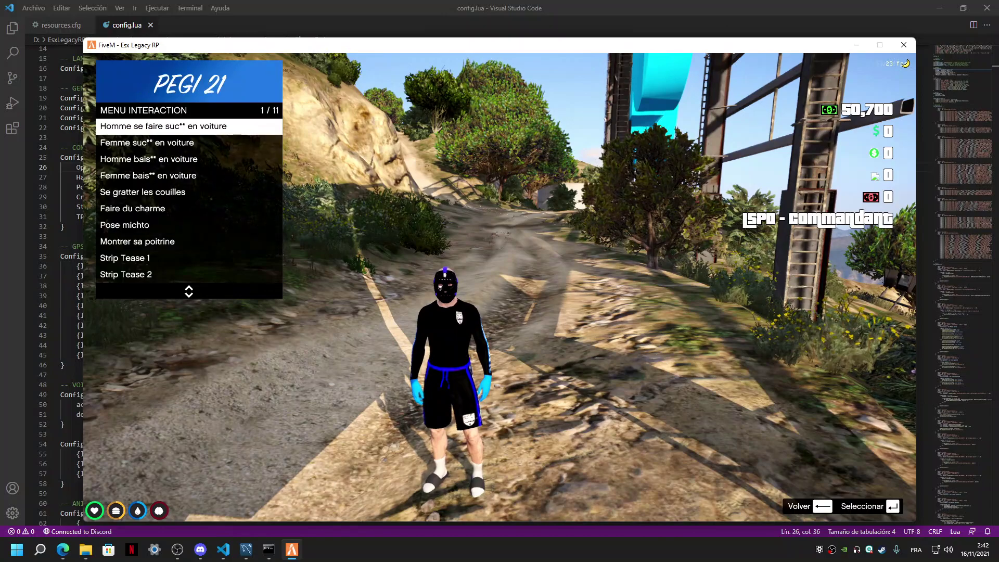
pyautogui.press('BackSpace')
pyautogui.press('BackSpace')
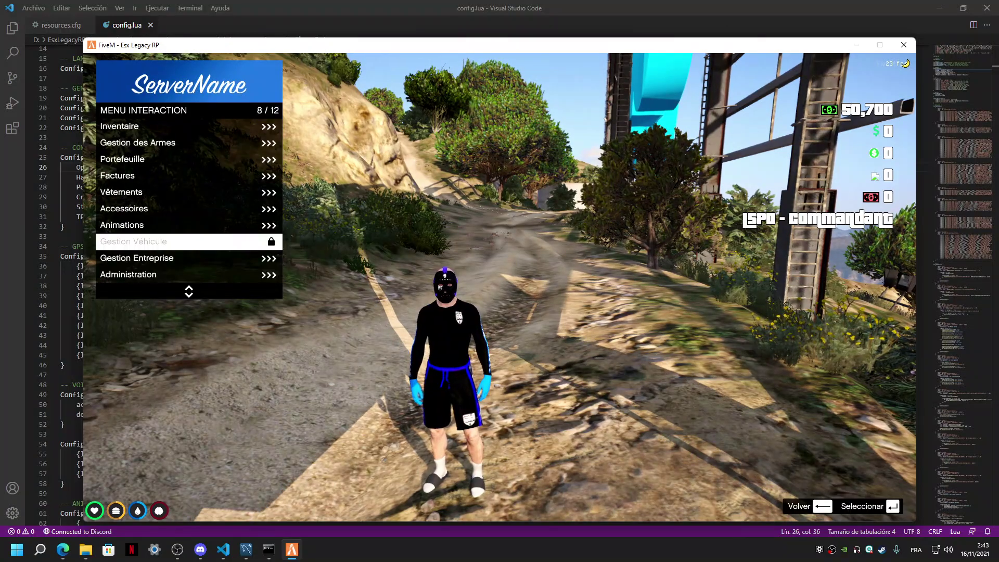
pyautogui.press('BackSpace')
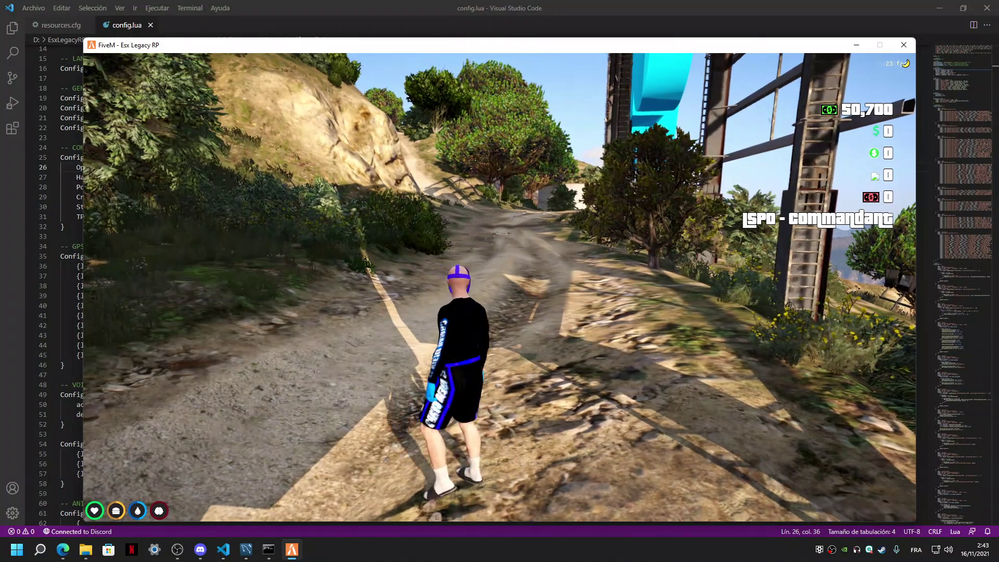
# Step: Spawn a T20 with the console command "car t20" and close the console
pyautogui.press('F8')
pyautogui.write('car t20')
pyautogui.press('Return')
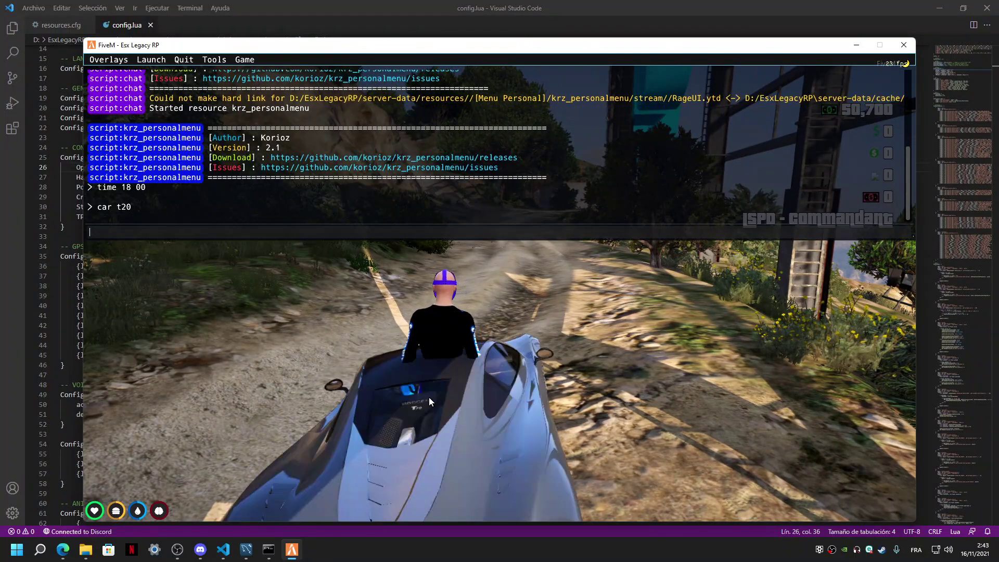
pyautogui.press('F8')
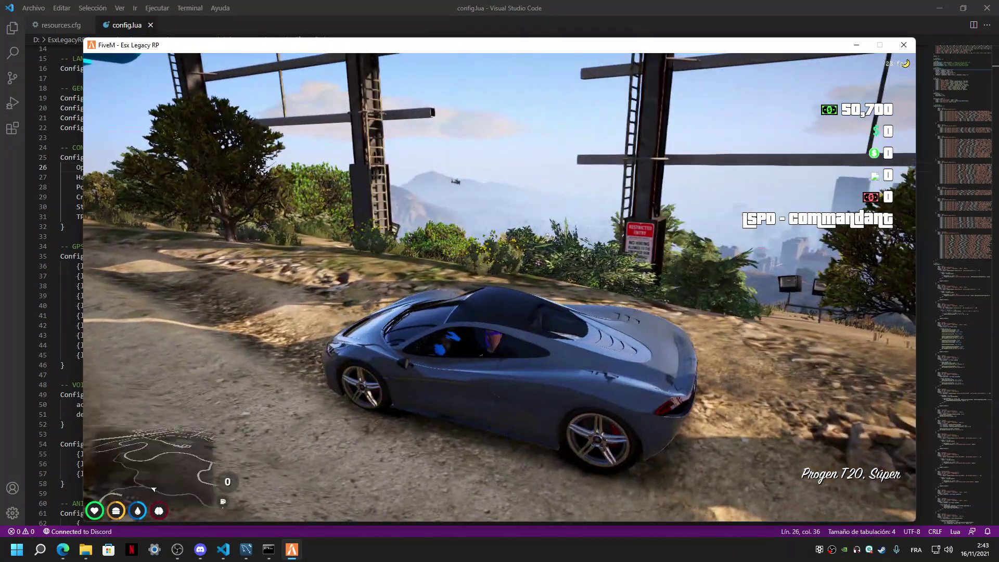
# Step: In the Gestion Véhicule section, open and close the Avant Gauche door, go through the hood and trunk options, and return to the main list
pyautogui.press('F5')
pyautogui.press('Down')
pyautogui.press('Up')
pyautogui.press('Up')
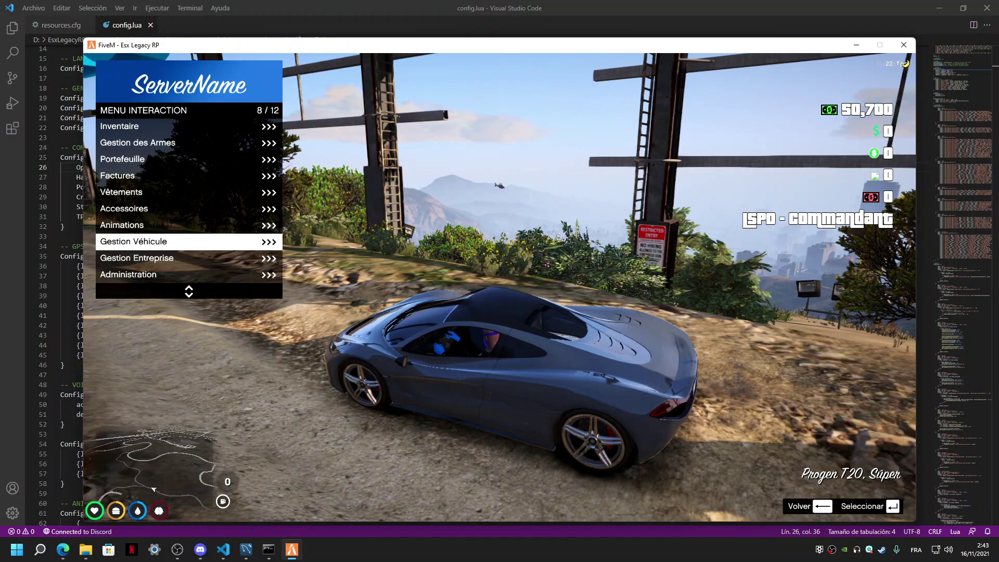
pyautogui.press('Return')
pyautogui.press('Return')
pyautogui.press('Return')
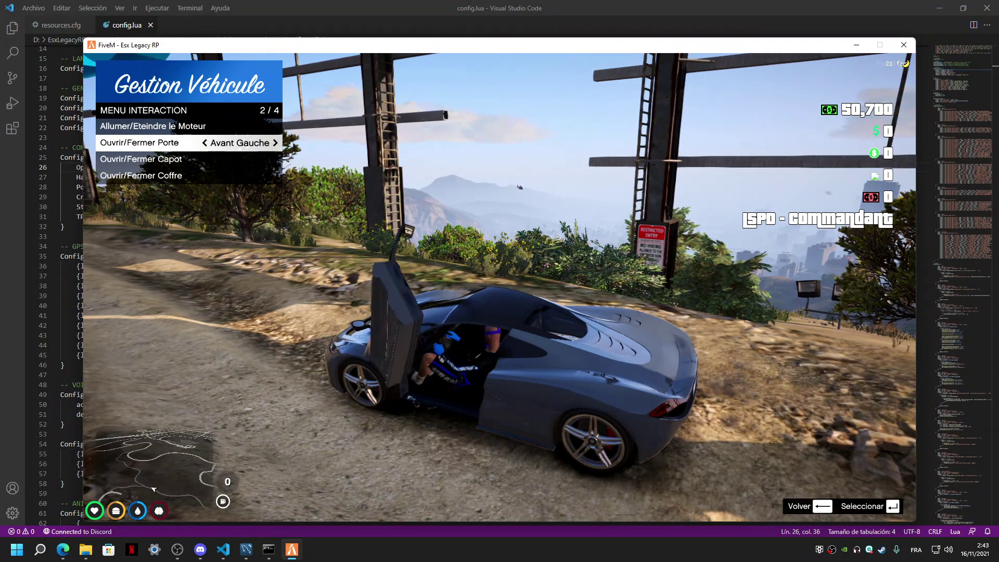
pyautogui.press('Down')
pyautogui.press('Return')
pyautogui.press('Return')
pyautogui.press('Down')
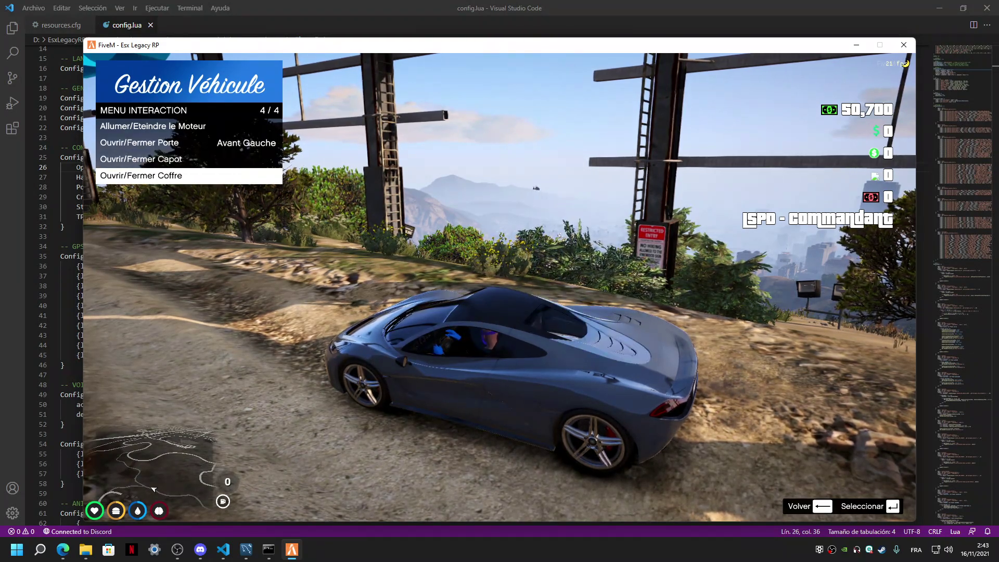
pyautogui.press('BackSpace')
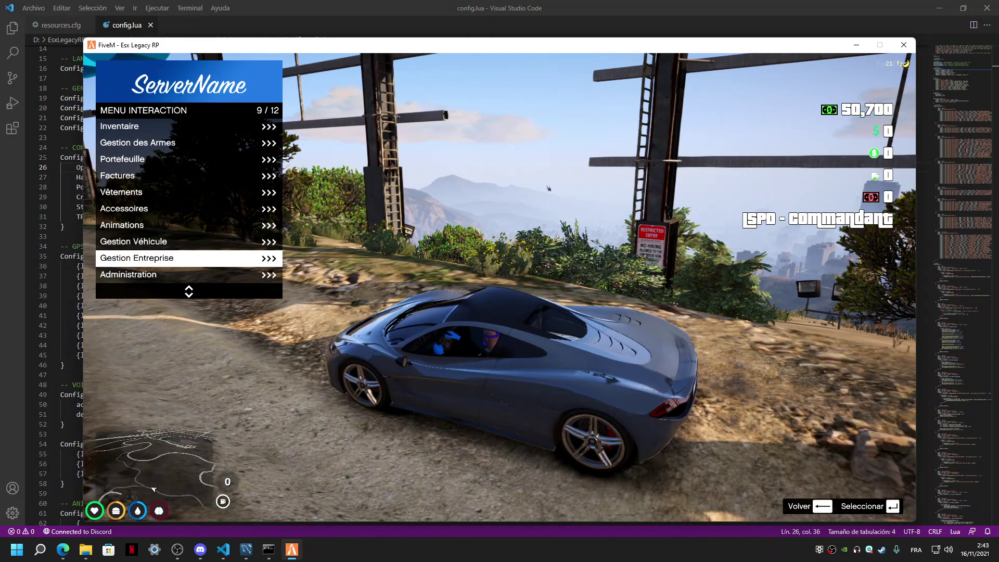
# Step: View the Gestion Entreprise options and open the Administration section
pyautogui.press('Return')
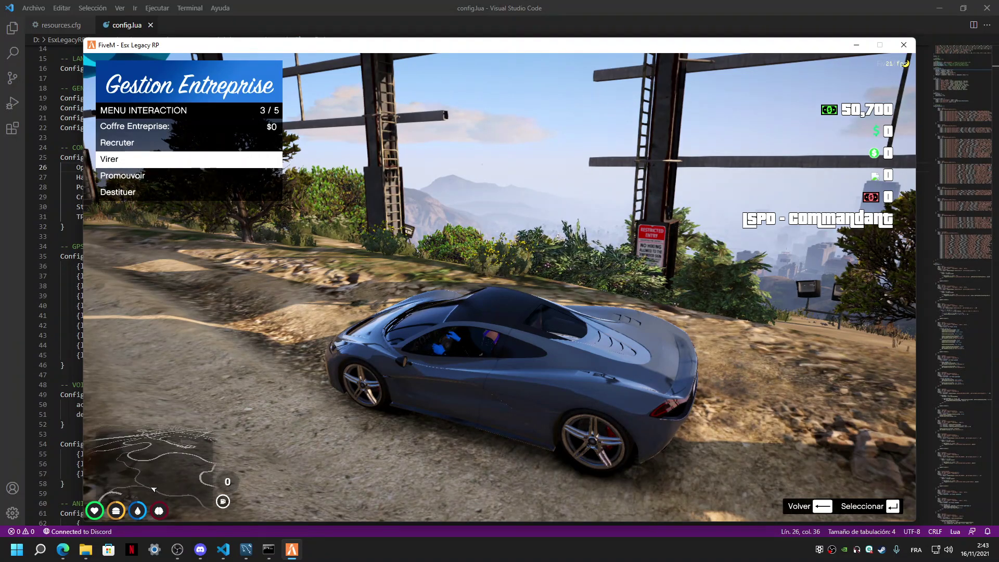
pyautogui.press('BackSpace')
pyautogui.press('Down')
pyautogui.press('Return')
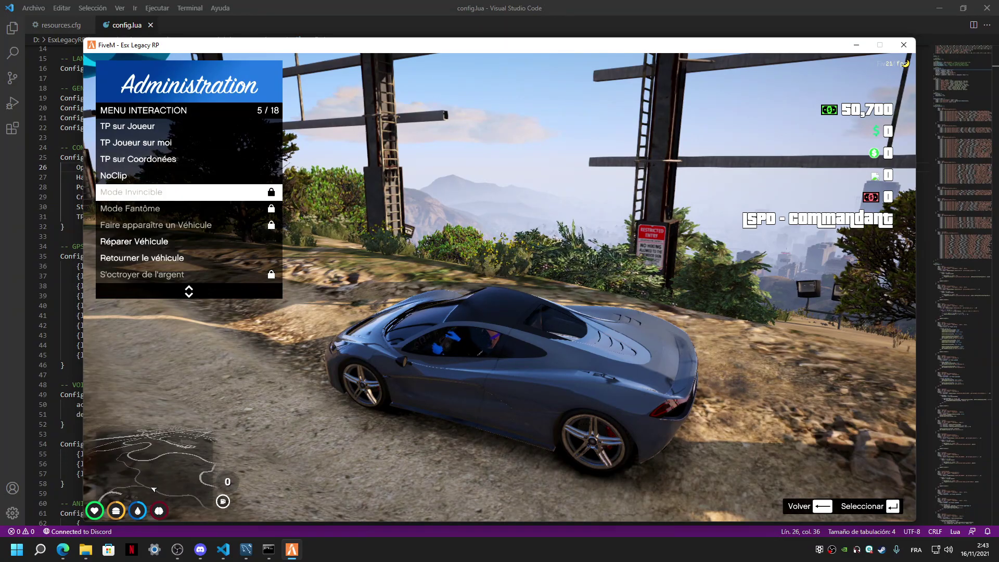
# Step: Get out of the car, turn on NoClip from the Administration section, fly along the dirt road and turn NoClip off
pyautogui.press('f')
pyautogui.press('Up')
pyautogui.press('Return')
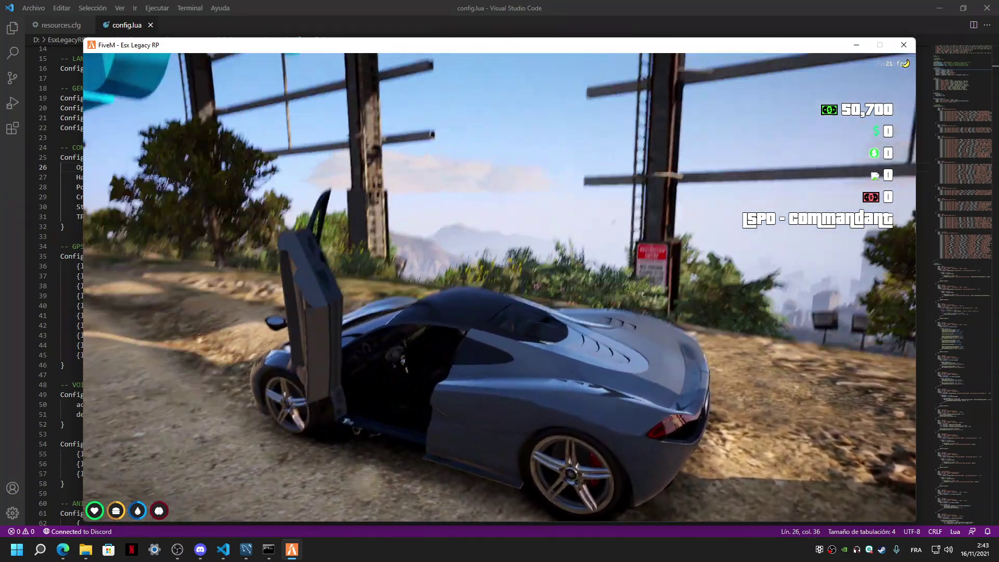
pyautogui.press('w')
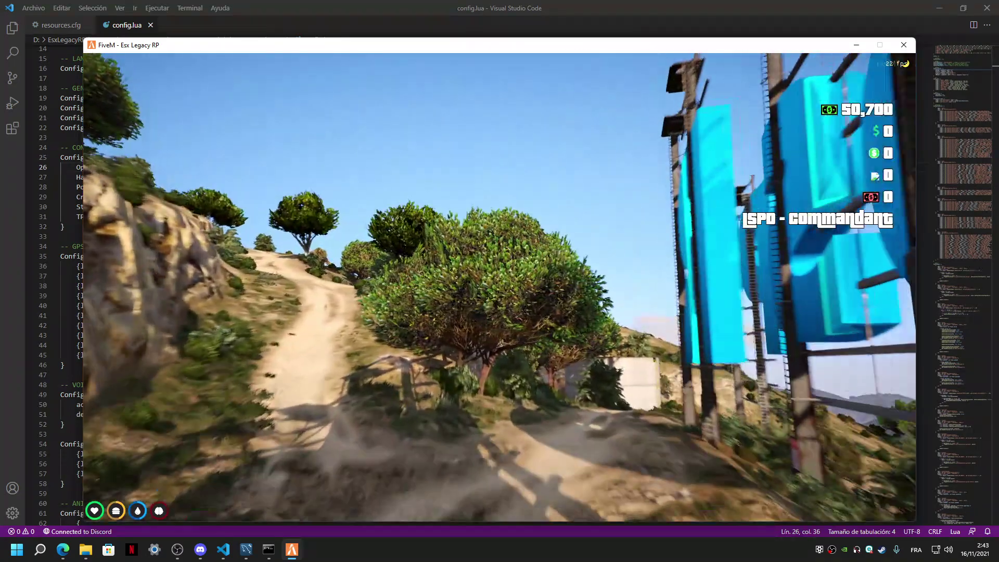
pyautogui.press('w')
pyautogui.press('F5')
pyautogui.press('Return')
# Step: Switch to Visual Studio Code, change the Config.NoclipSpeed value in config.lua, save the file and return to the FiveM window
pyautogui.press('super')
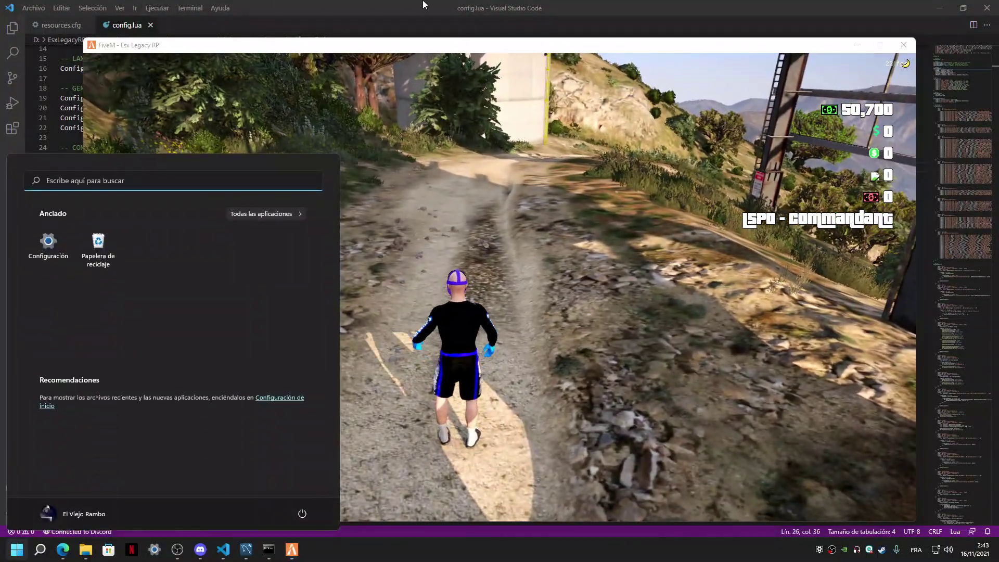
pyautogui.click(421, 5)
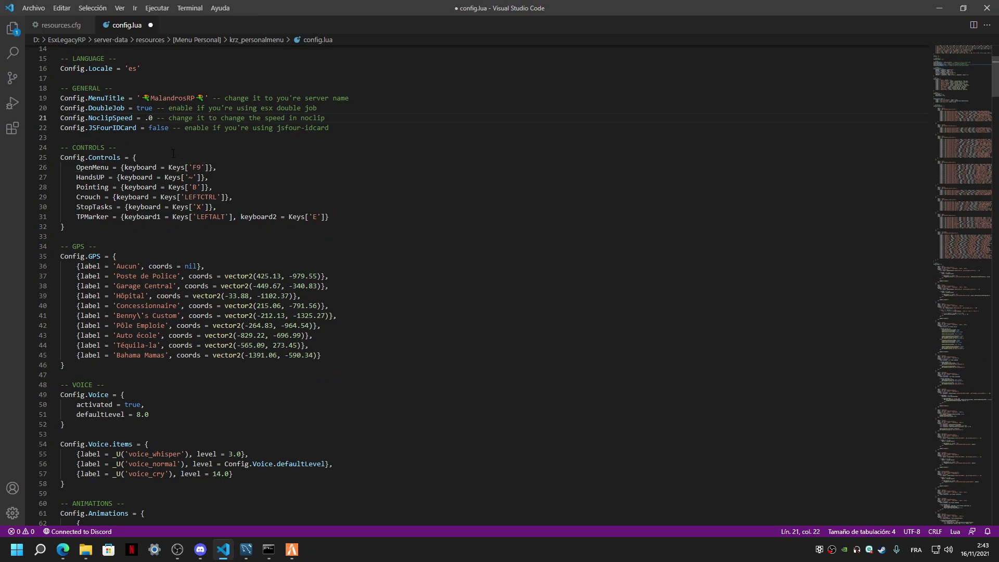
pyautogui.click(291, 549)
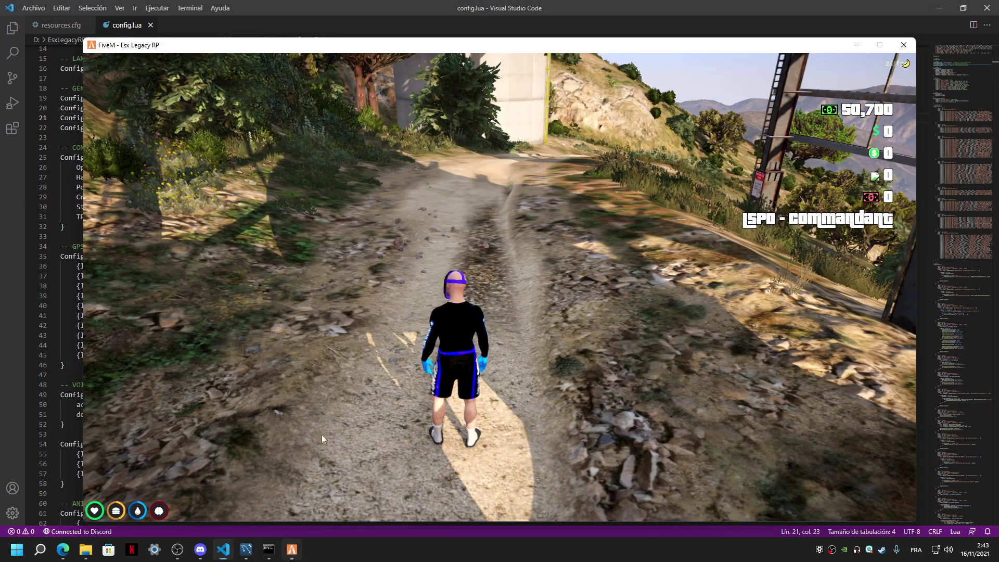
# Step: Rerun "time 18 00" in the console and restart the krz_personalmenu resource
pyautogui.press('F8')
pyautogui.press('Up')
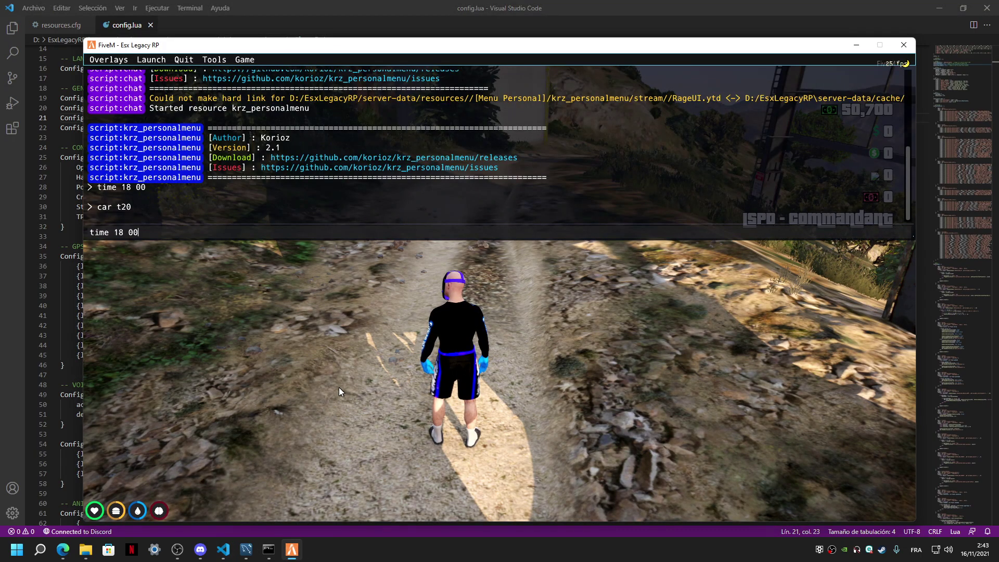
pyautogui.press('Return')
pyautogui.press('Up')
pyautogui.press('Up')
pyautogui.press('Up')
pyautogui.press('Return')
pyautogui.press('F8')
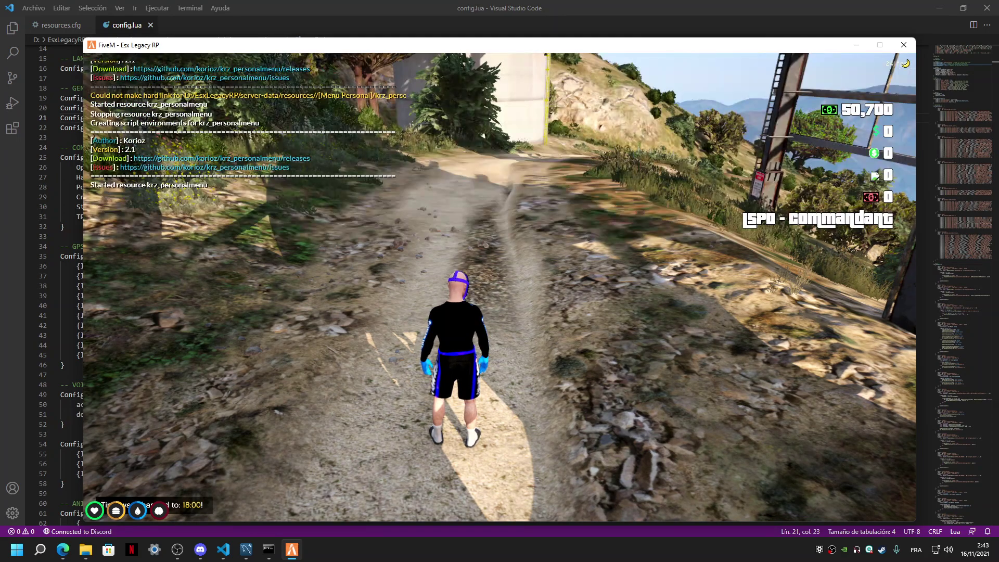
# Step: Reopen the personal menu, check Inventaire, and turn on NoClip from the Administration section
pyautogui.press('F5')
pyautogui.press('Return')
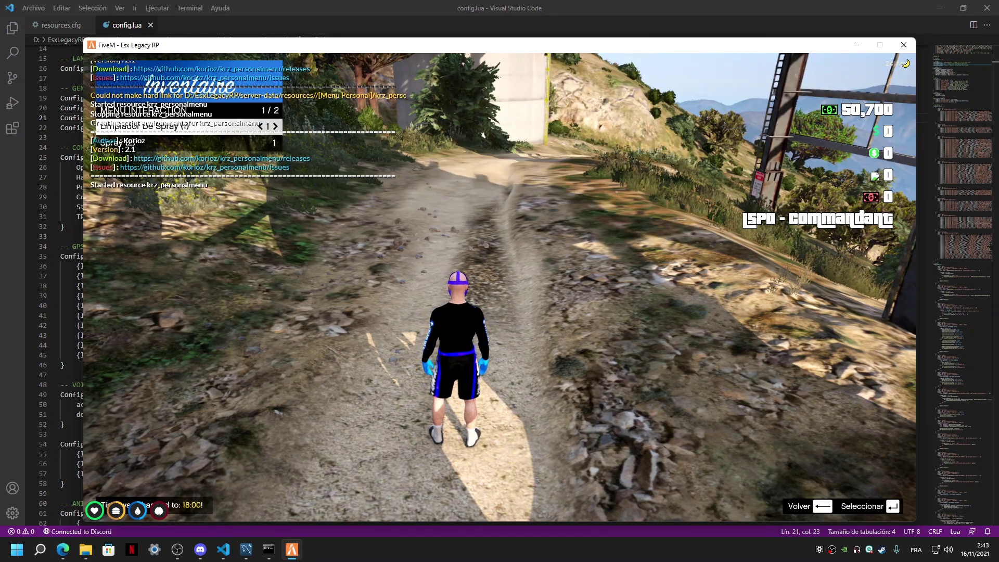
pyautogui.press('BackSpace')
pyautogui.press('Down')
pyautogui.press('Down')
pyautogui.press('Down')
pyautogui.press('Down')
pyautogui.press('Down')
pyautogui.press('Down')
pyautogui.press('Down')
pyautogui.press('Down')
pyautogui.press('Down')
pyautogui.press('Return')
pyautogui.press('Down')
pyautogui.press('Down')
pyautogui.press('Return')
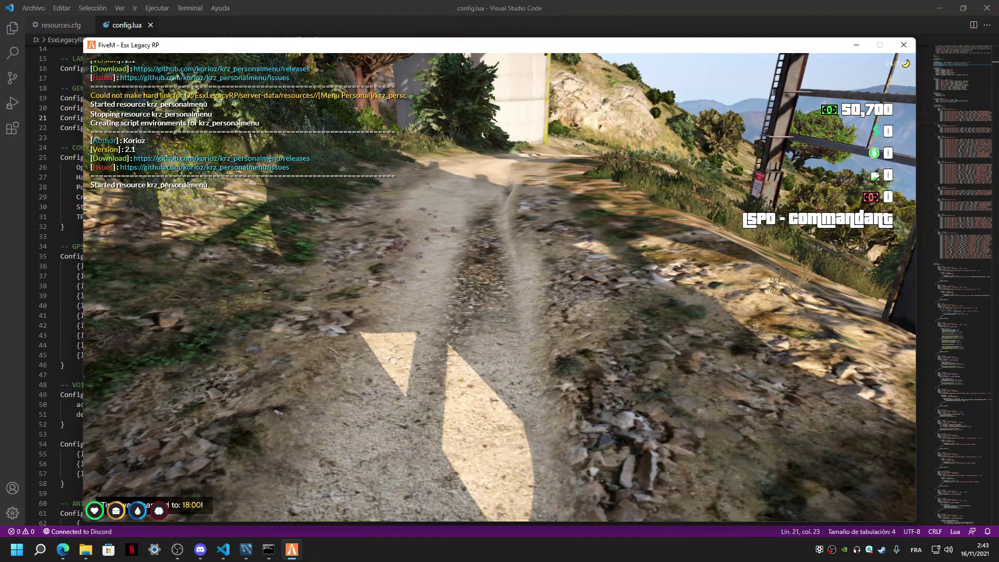
# Step: Fly along the hillside trail in NoClip to test the speed, and turn NoClip off
pyautogui.press('w')
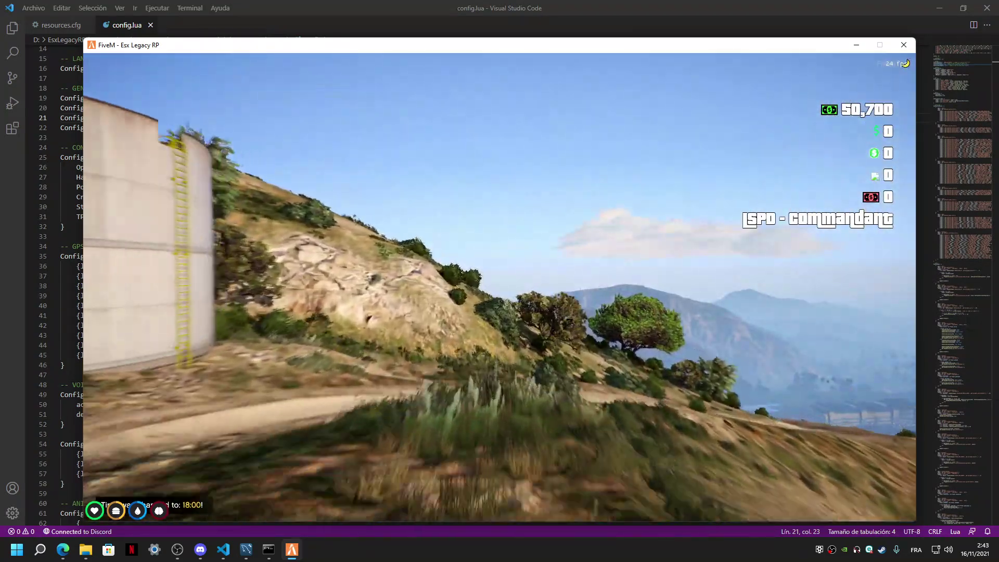
pyautogui.press('w')
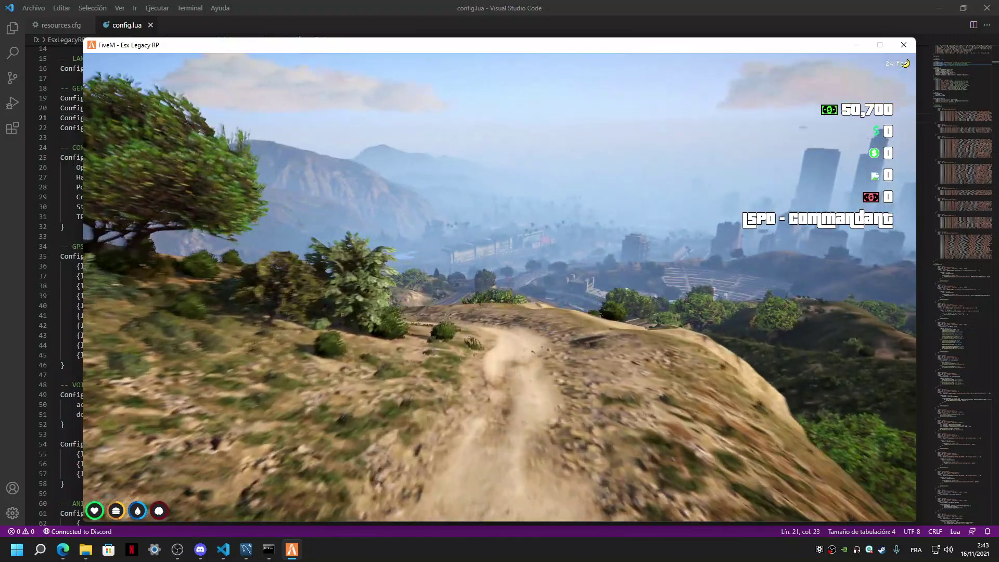
pyautogui.press('w')
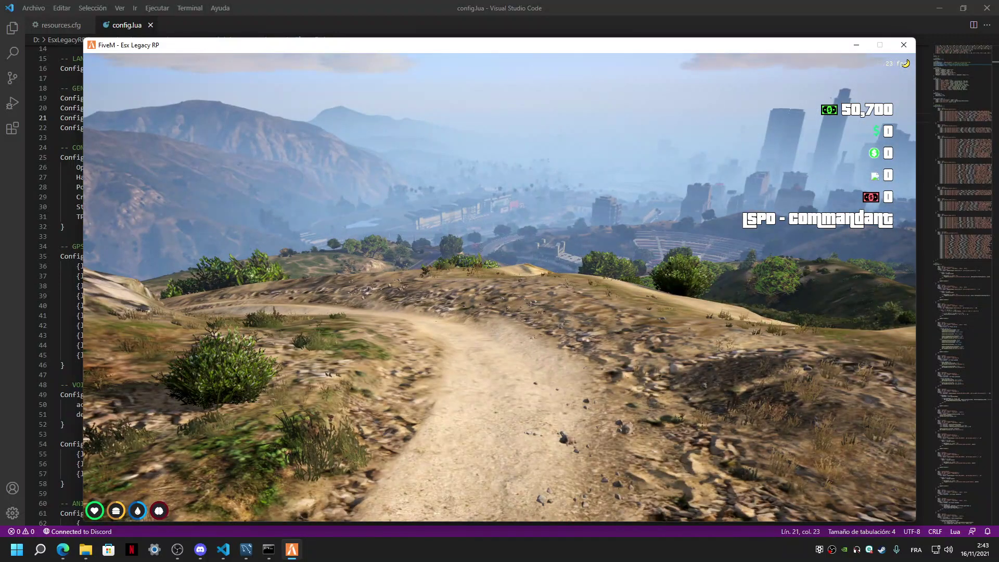
pyautogui.press('F5')
pyautogui.press('Return')
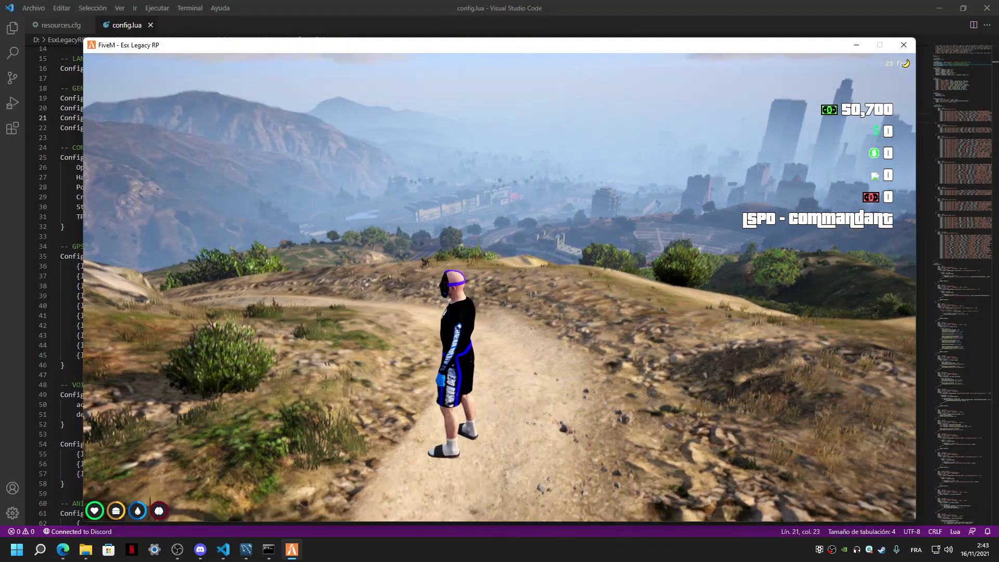
# Step: Look through the Administration options, and check the Destination GPS and Voix entries in the main list
pyautogui.press('F5')
pyautogui.press('Return')
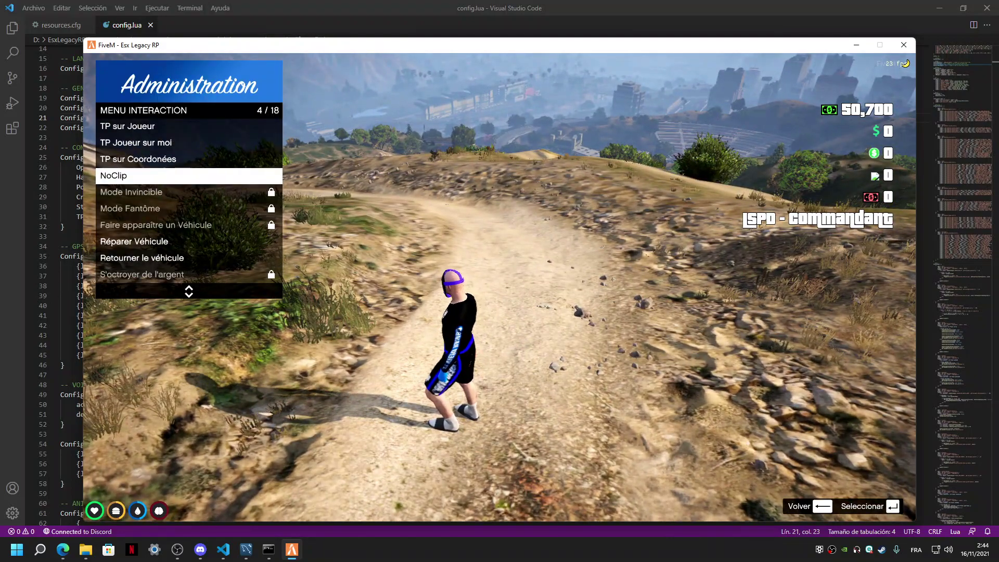
pyautogui.press('Up')
pyautogui.press('Up')
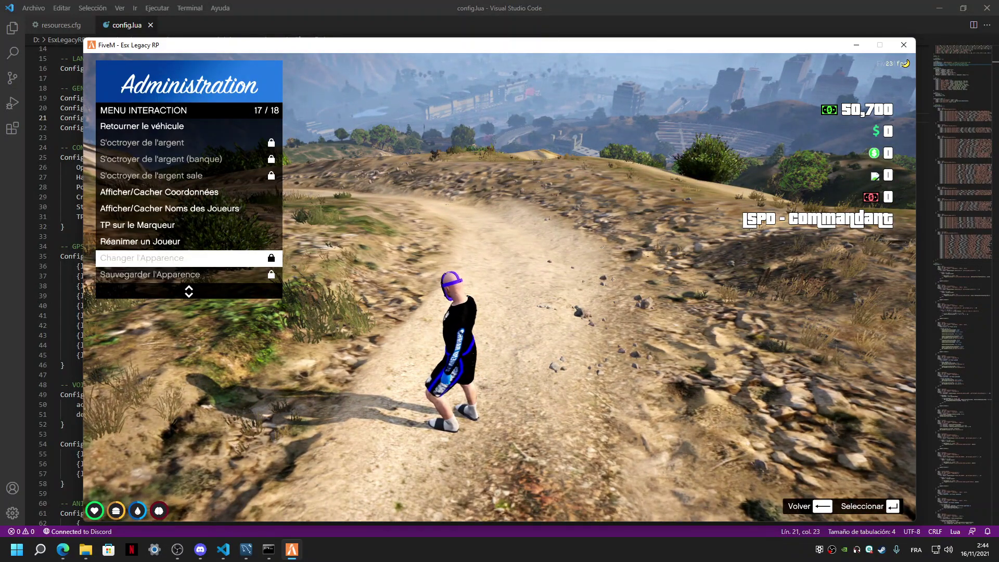
pyautogui.press('BackSpace')
pyautogui.press('Down')
pyautogui.press('Down')
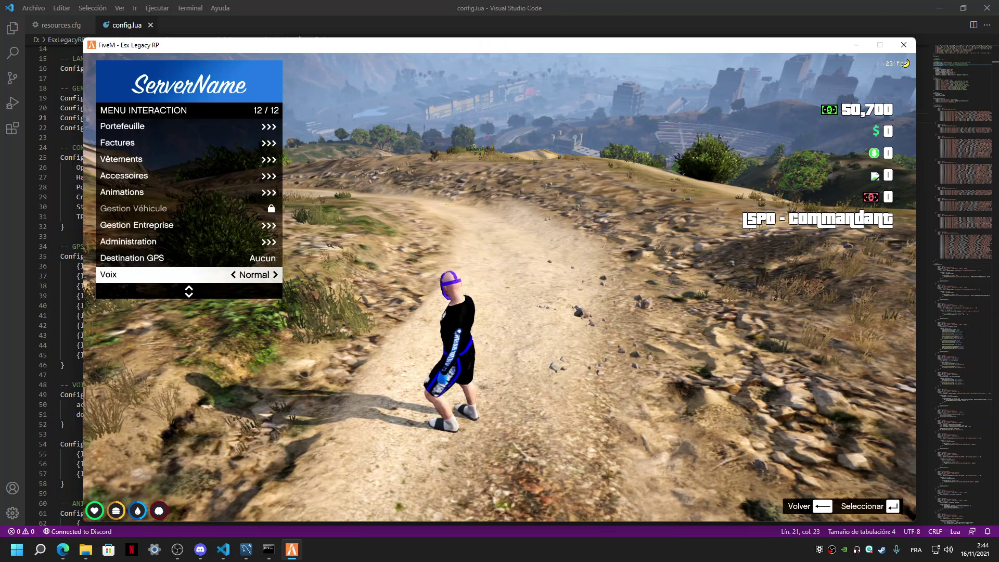
# Step: Turn the character toward the city and review the section entries in the personal menu's main list
pyautogui.press('Down')
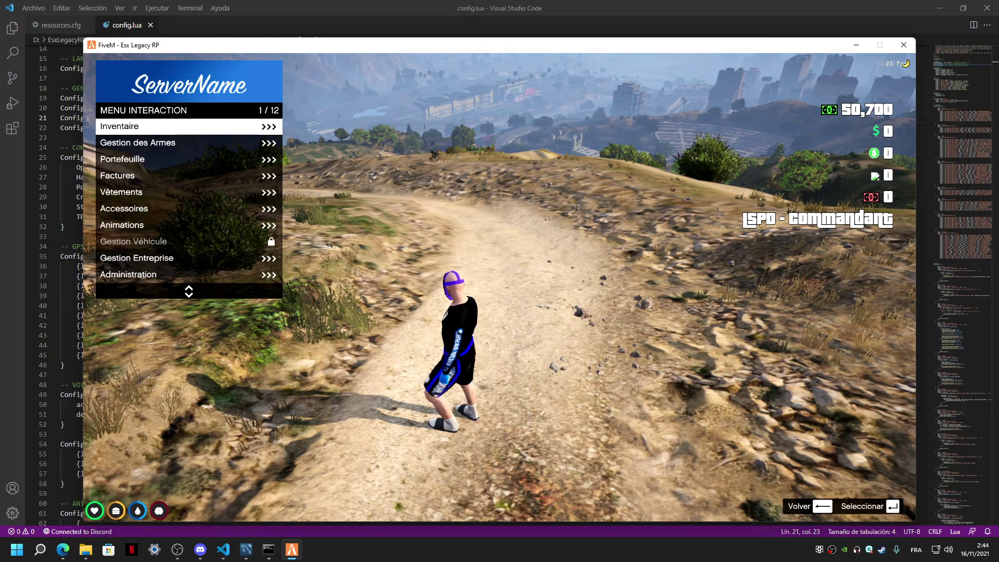
pyautogui.press('w')
pyautogui.press('Down')
pyautogui.press('Down')
pyautogui.press('Down')
pyautogui.press('Up')
pyautogui.press('Up')
pyautogui.press('Up')
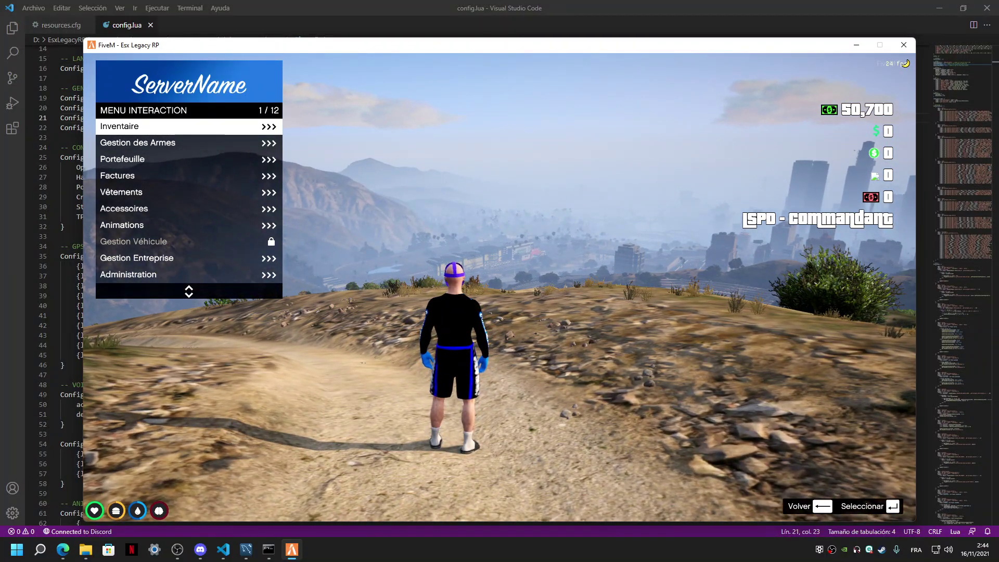
pyautogui.press('Down')
pyautogui.press('Down')
pyautogui.press('Down')
pyautogui.press('Down')
pyautogui.press('Down')
pyautogui.press('Down')
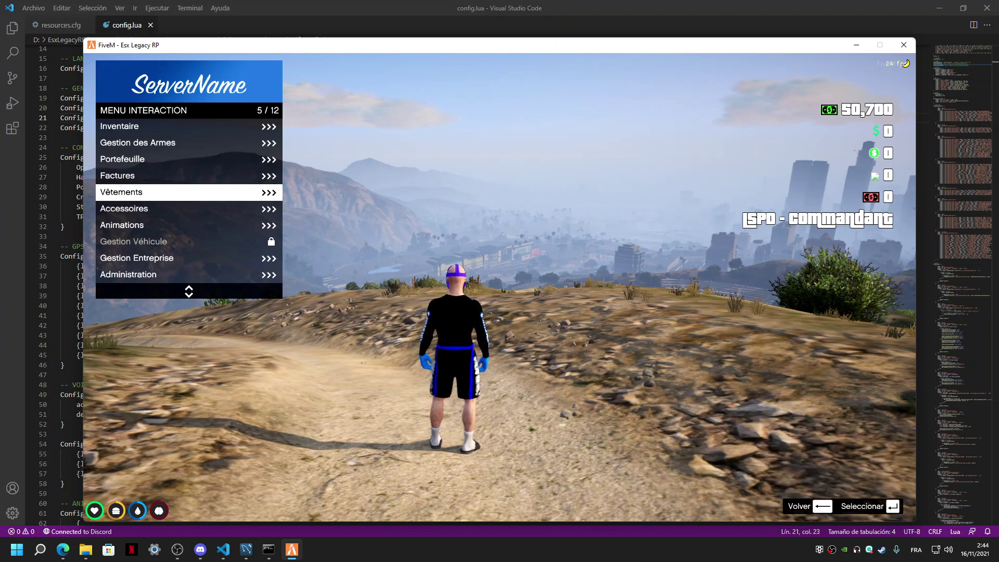
pyautogui.press('Up')
pyautogui.press('Up')
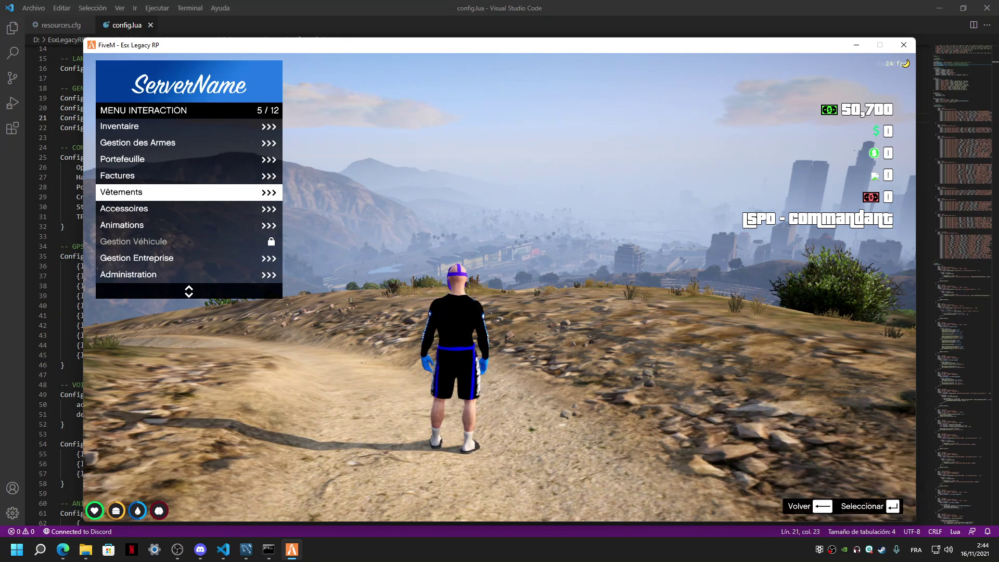
# Step: View the Animations categories, return to the main list and walk the character along the trail with the menu open
pyautogui.press('Down')
pyautogui.press('Down')
pyautogui.press('Return')
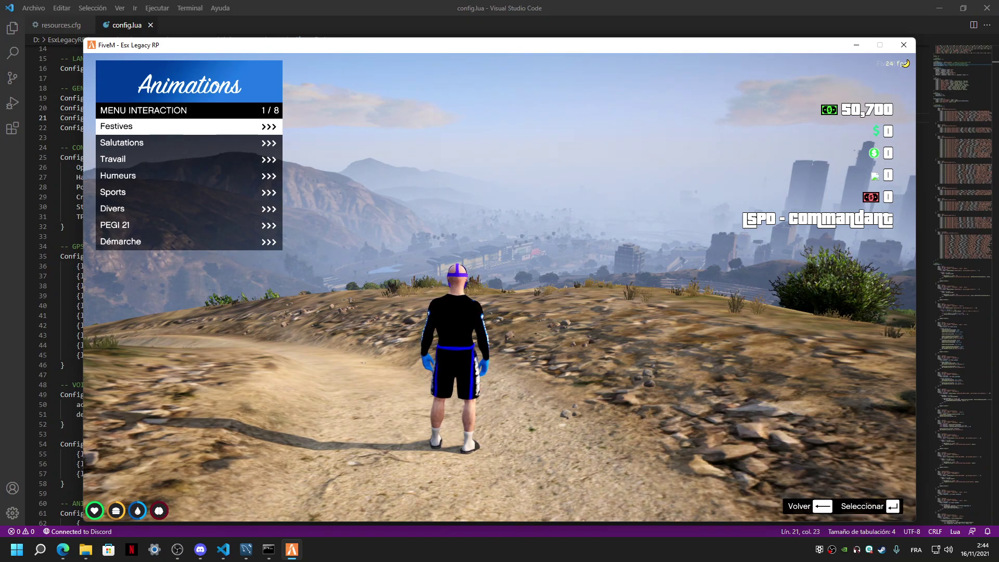
pyautogui.press('BackSpace')
pyautogui.press('w')
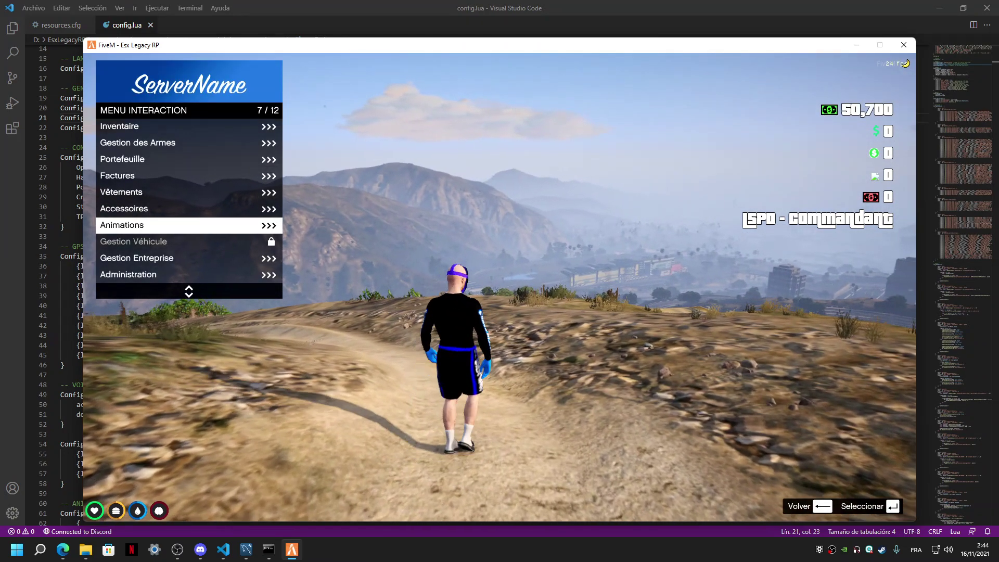
pyautogui.press('Up')
pyautogui.press('Up')
pyautogui.press('Up')
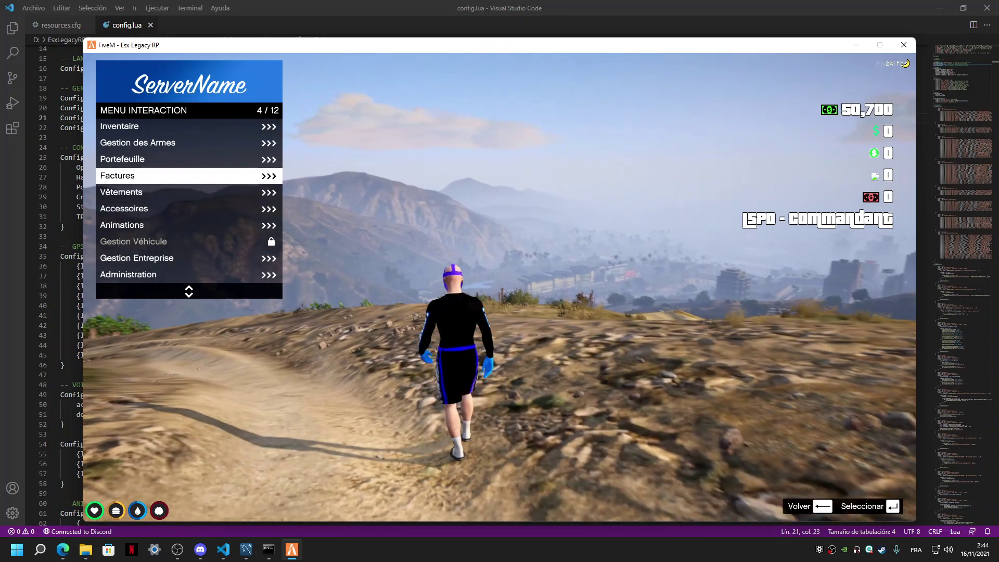
# Step: Move through the first entries of the personal menu, view the Portefeuille section and return to the main list
pyautogui.press('Up')
pyautogui.press('Up')
pyautogui.press('Up')
pyautogui.press('Down')
pyautogui.press('Down')
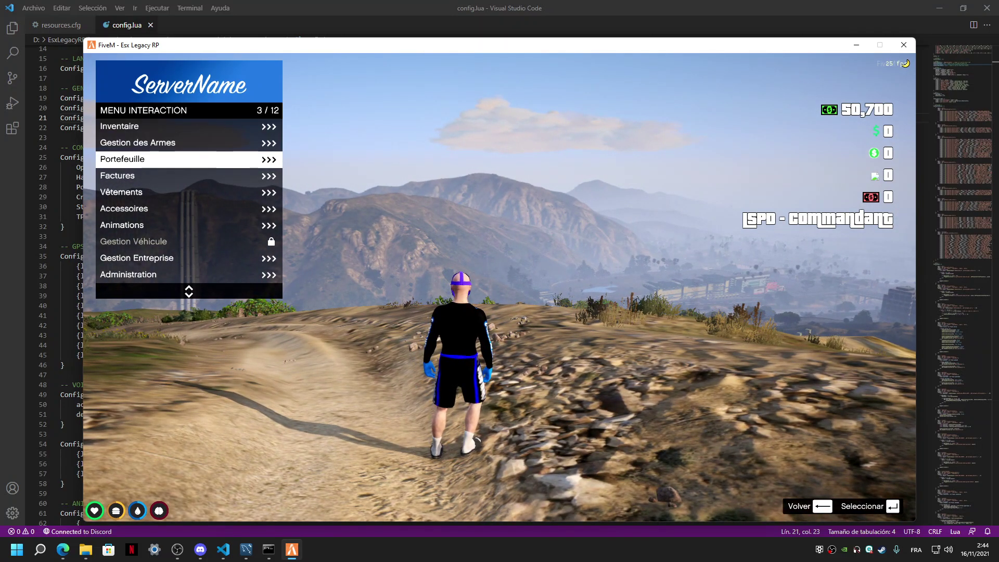
pyautogui.press('Down')
pyautogui.press('Up')
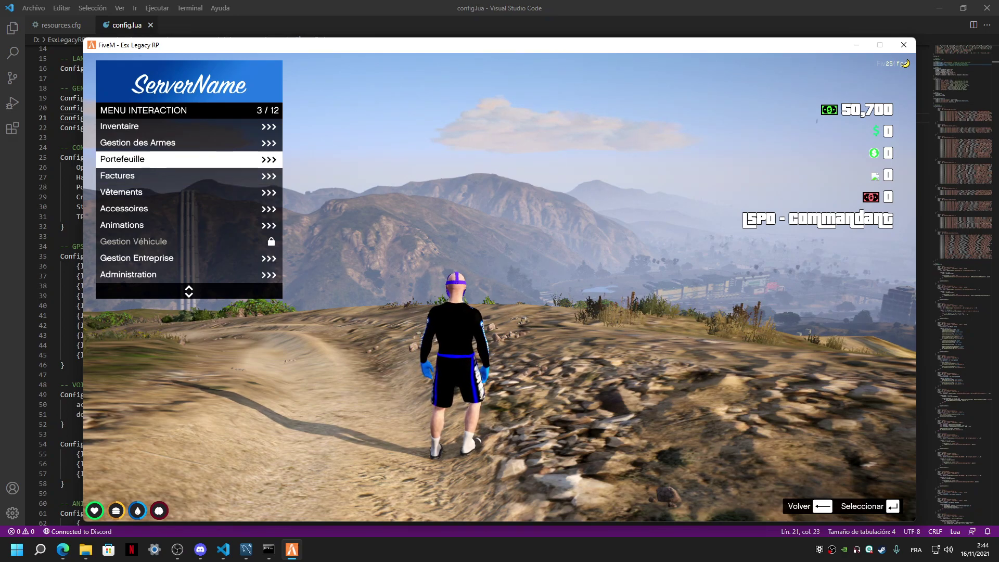
pyautogui.press('Return')
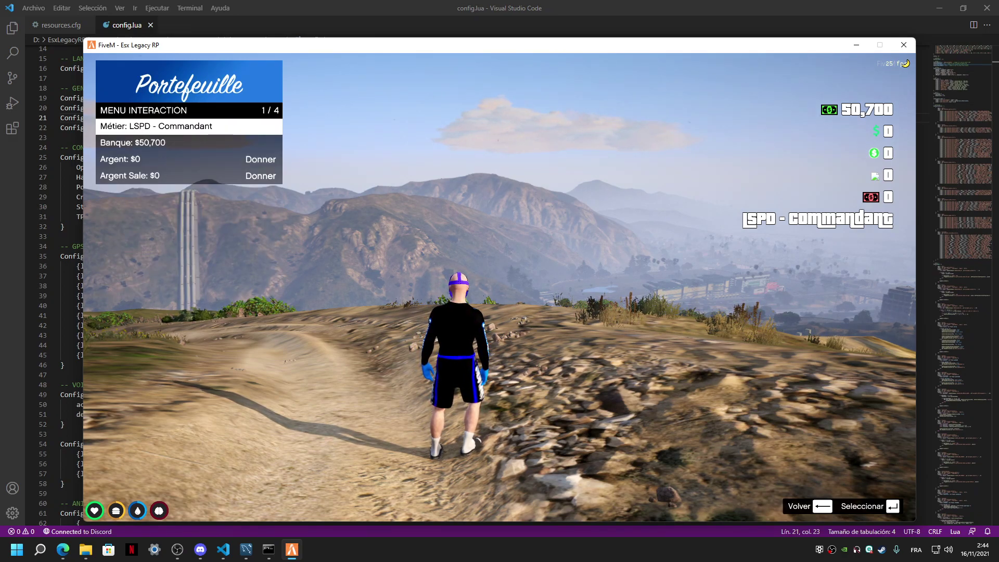
pyautogui.press('BackSpace')
# Step: Go through the remaining main-list entries down to Administration and walk the character forward with the menu open
pyautogui.press('Down')
pyautogui.press('Down')
pyautogui.press('Down')
pyautogui.press('Up')
pyautogui.press('Down')
pyautogui.press('Down')
pyautogui.press('Down')
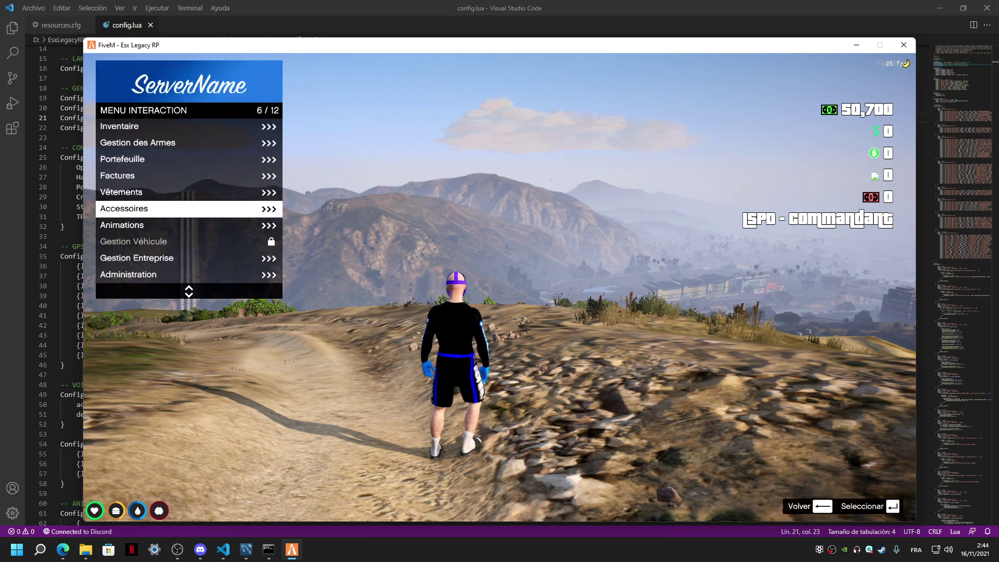
pyautogui.press('Down')
pyautogui.press('Down')
pyautogui.press('Up')
pyautogui.press('Down')
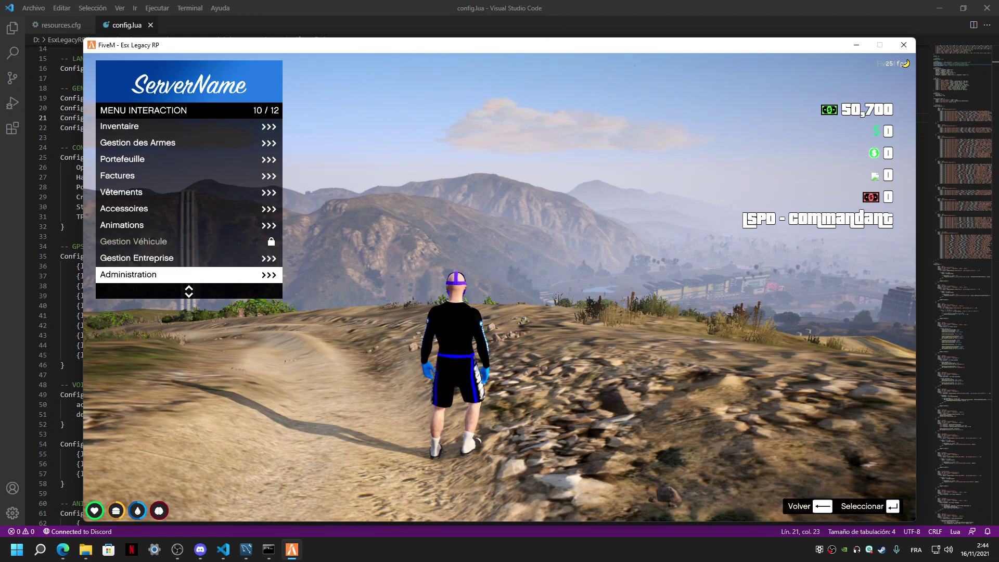
pyautogui.press('w')
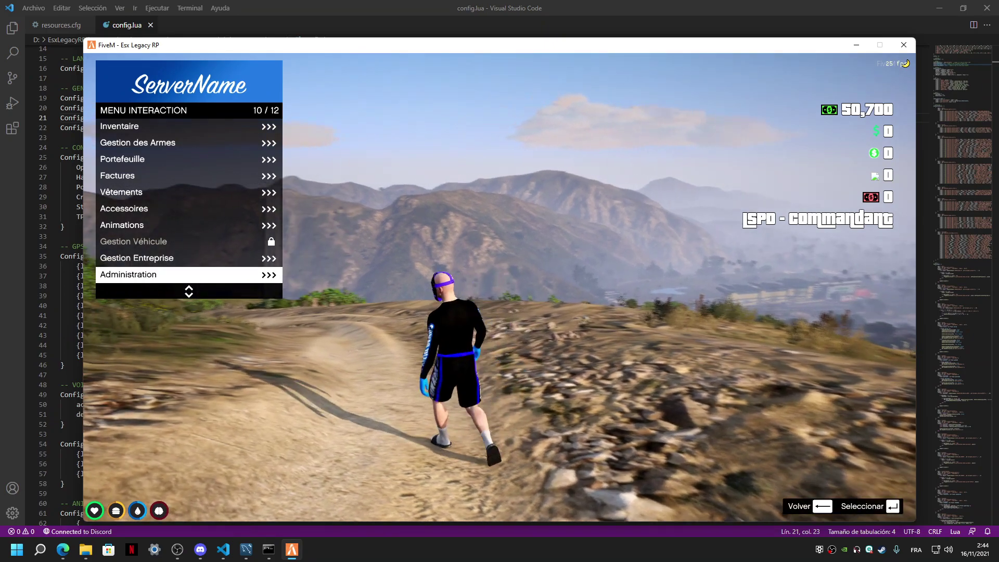
# Step: Close the personal menu and exit the game with the console command "quit"
pyautogui.press('BackSpace')
pyautogui.press('F8')
pyautogui.write('quit')
pyautogui.press('Return')
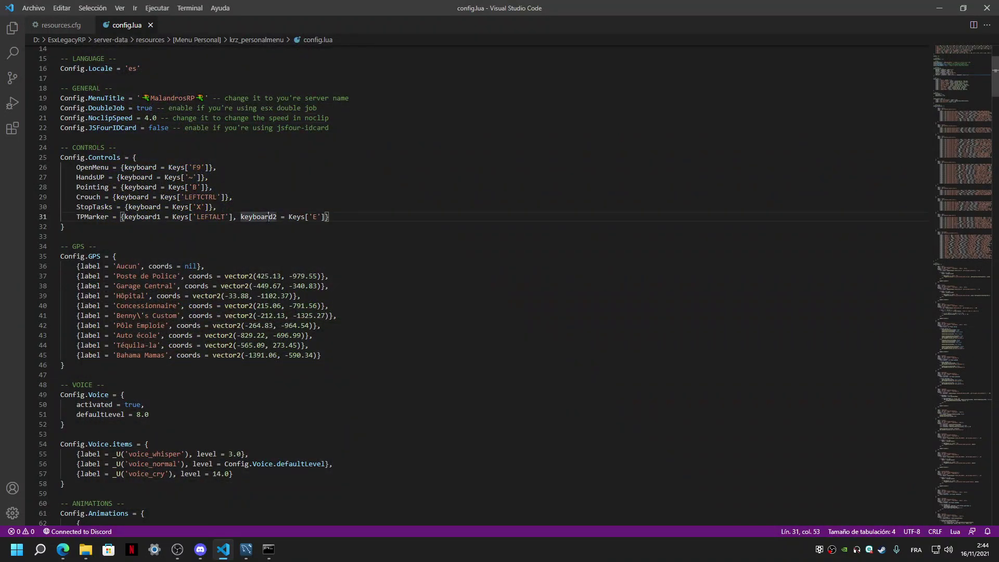
# Step: Open the server folder inside EsxLegacyRP and shut down the running FXServer console
pyautogui.scroll(4, 268, 215)
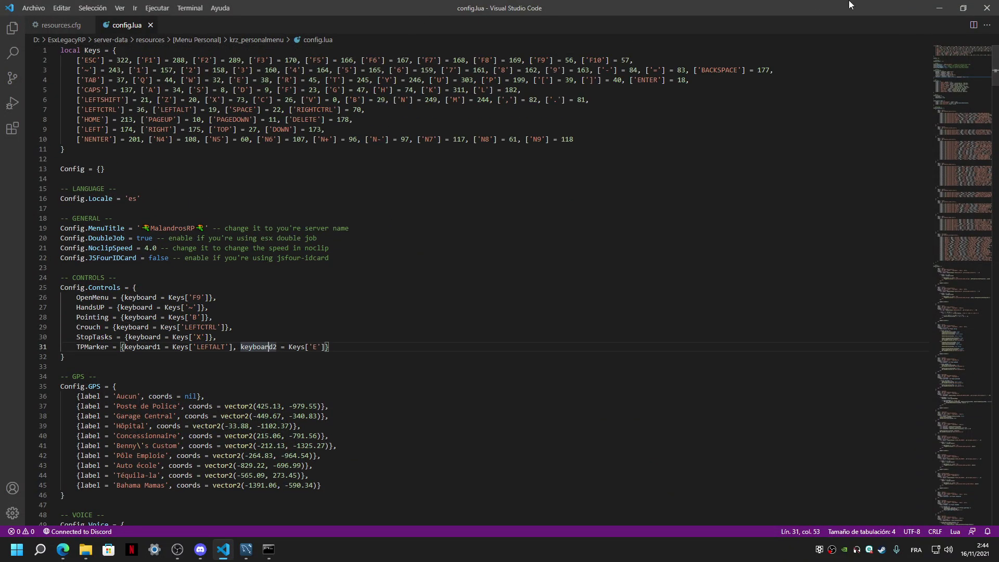
pyautogui.click(939, 8)
pyautogui.click(208, 54)
pyautogui.doubleClick(133, 90)
pyautogui.scroll(-3, 227, 212)
pyautogui.click(268, 549)
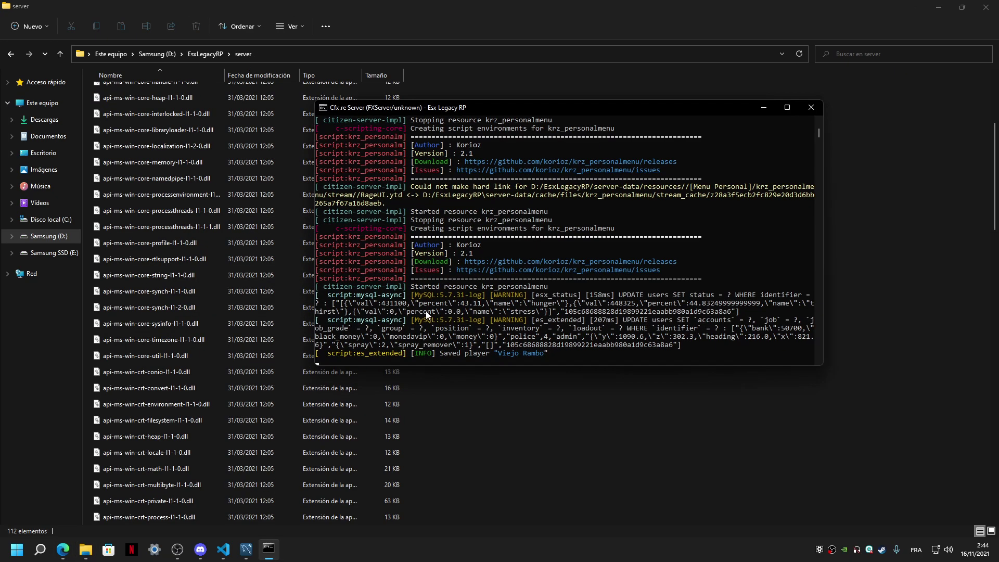
pyautogui.hotkey('ctrl', 'c')
pyautogui.press('Return')
# Step: Set the HandsUP control in krz_personalmenu's config.lua to the ',' key
pyautogui.scroll(-14, 167, 360)
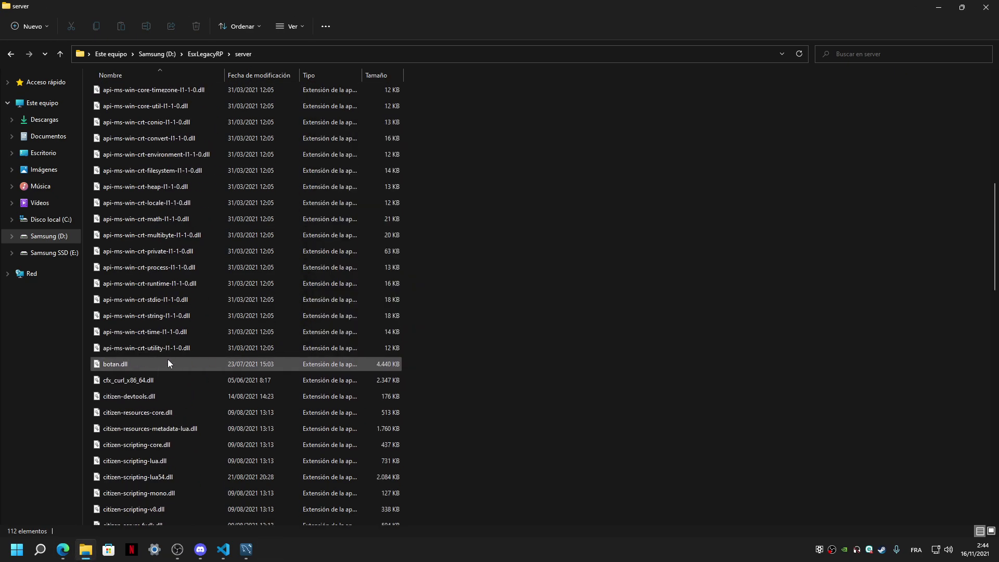
pyautogui.scroll(-9, 167, 361)
pyautogui.hotkey('alt', 'Tab')
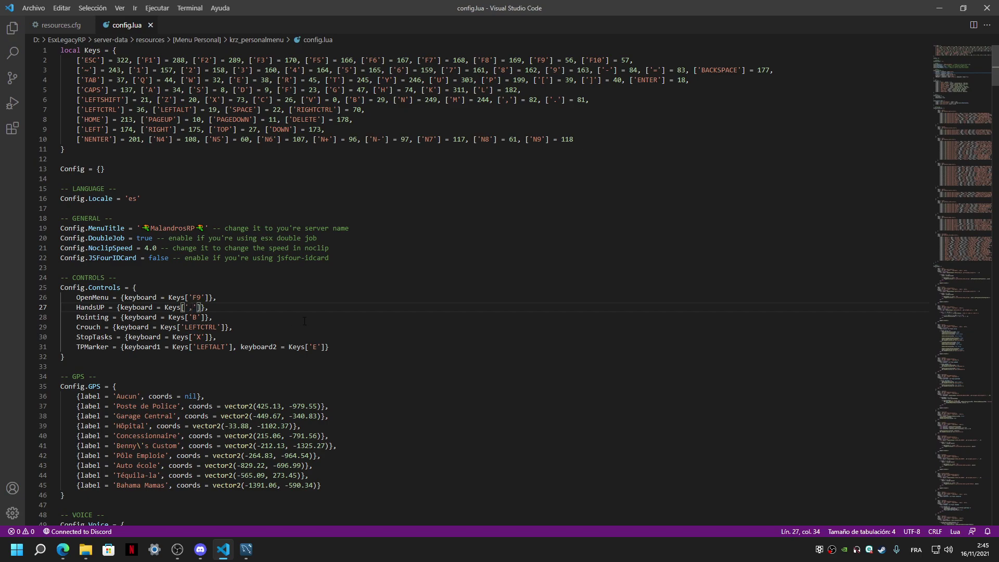
pyautogui.click(938, 6)
# Step: Start the server again with run_server and minimize its console window
pyautogui.click(118, 249)
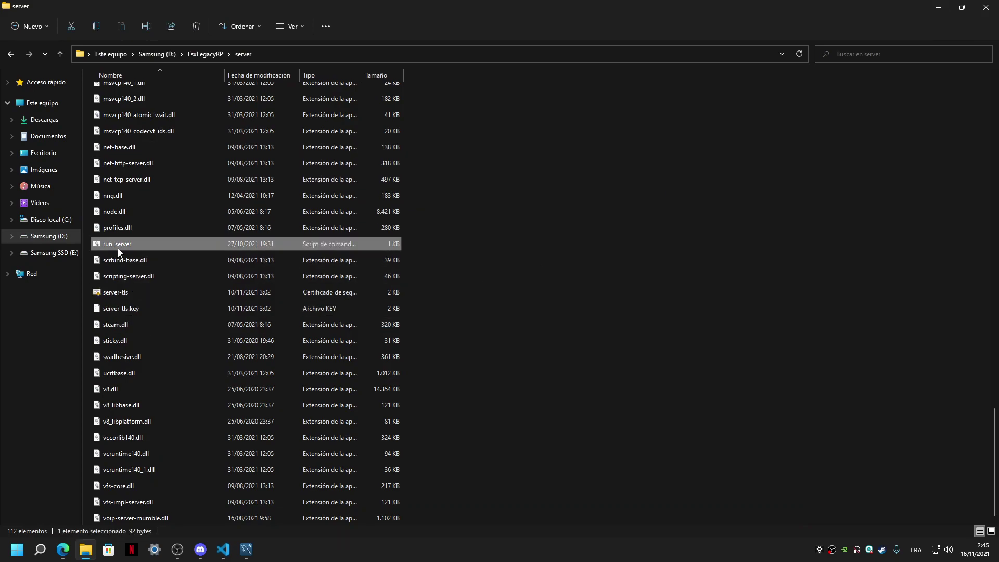
pyautogui.doubleClick(117, 248)
pyautogui.moveTo(292, 94); pyautogui.dragTo(585, 115)
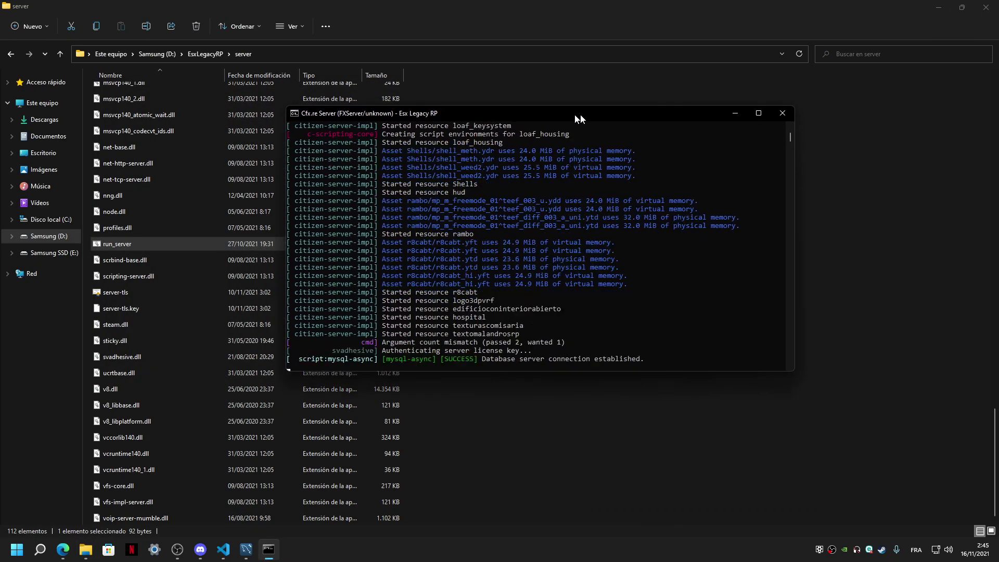
pyautogui.click(744, 113)
# Step: Launch FiveM from the desktop's FiveM folder and check the server console's startup output
pyautogui.press('super+d')
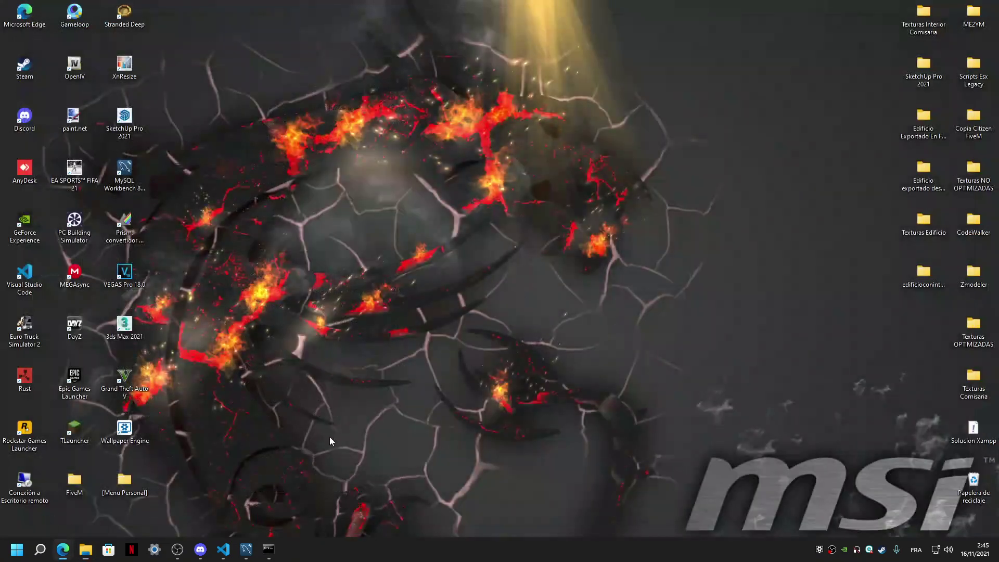
pyautogui.doubleClick(74, 482)
pyautogui.click(116, 143)
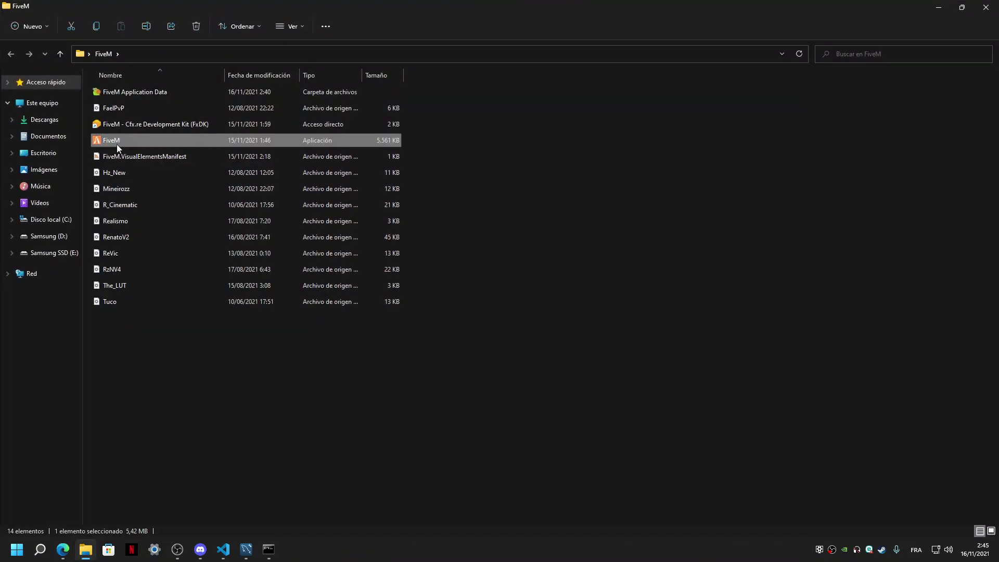
pyautogui.doubleClick(116, 143)
pyautogui.click(268, 551)
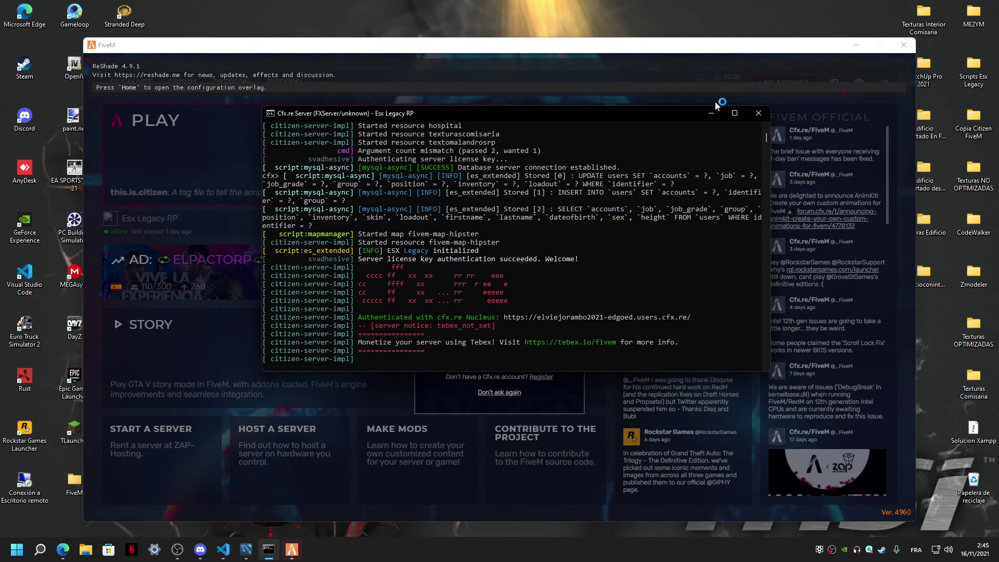
pyautogui.click(701, 116)
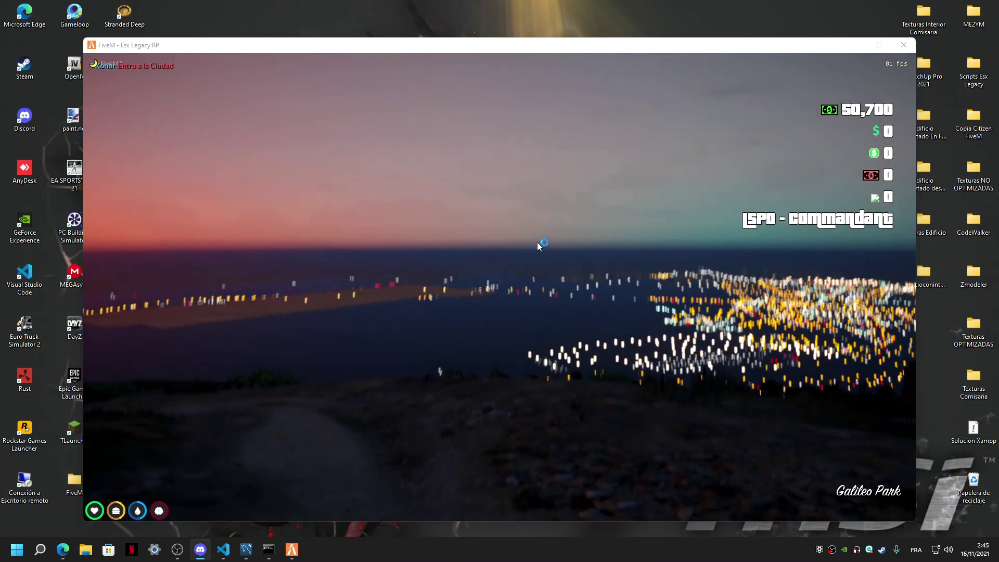
# Step: Run the character up the hillside trail toward the large sign and turn it around to face the camera
pyautogui.press('w')
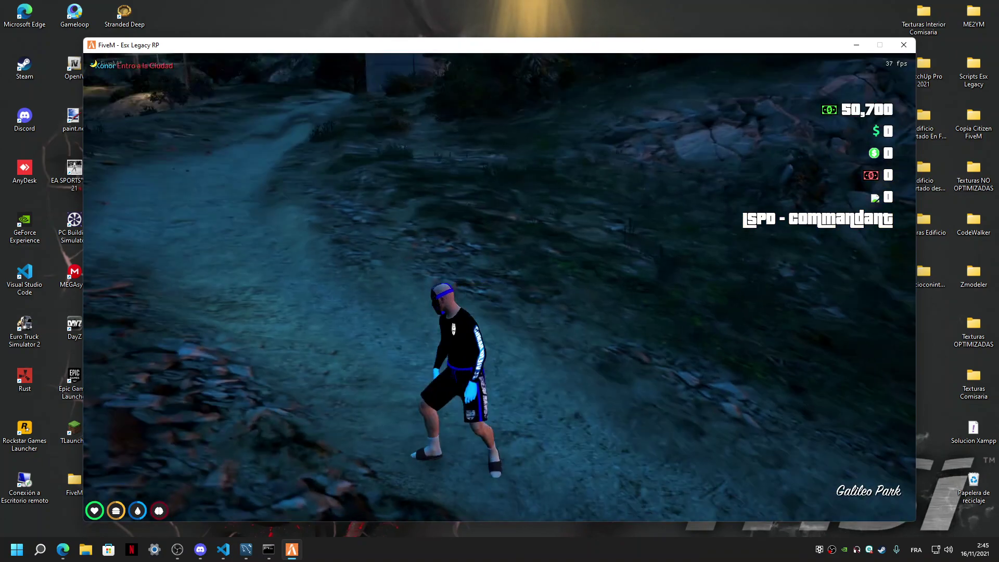
pyautogui.press('w')
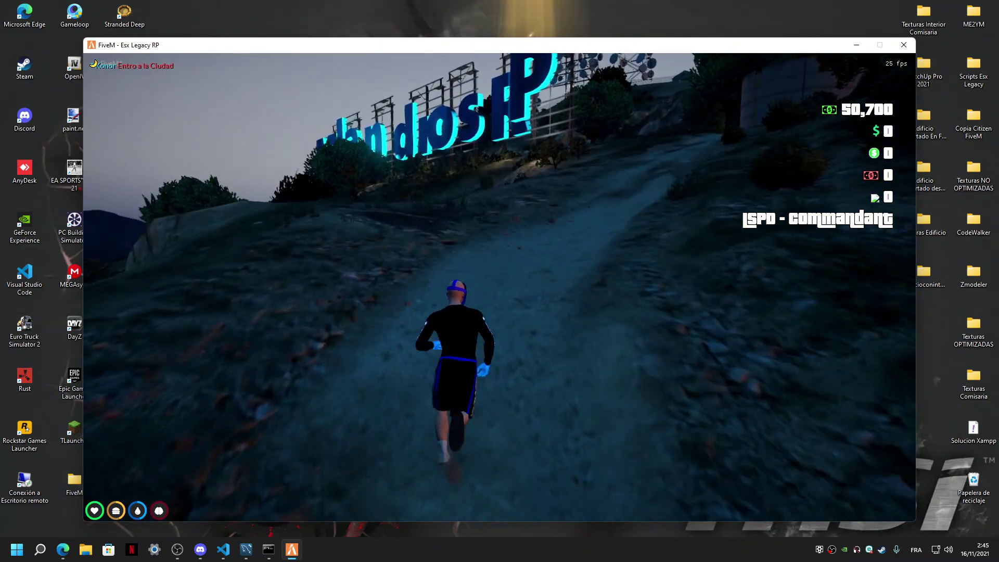
pyautogui.press('w')
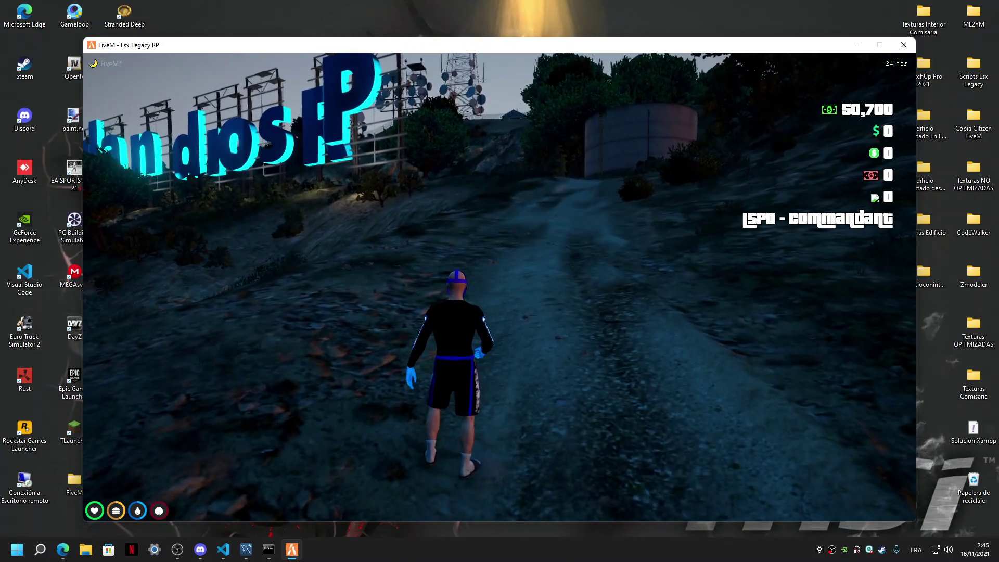
pyautogui.press('s')
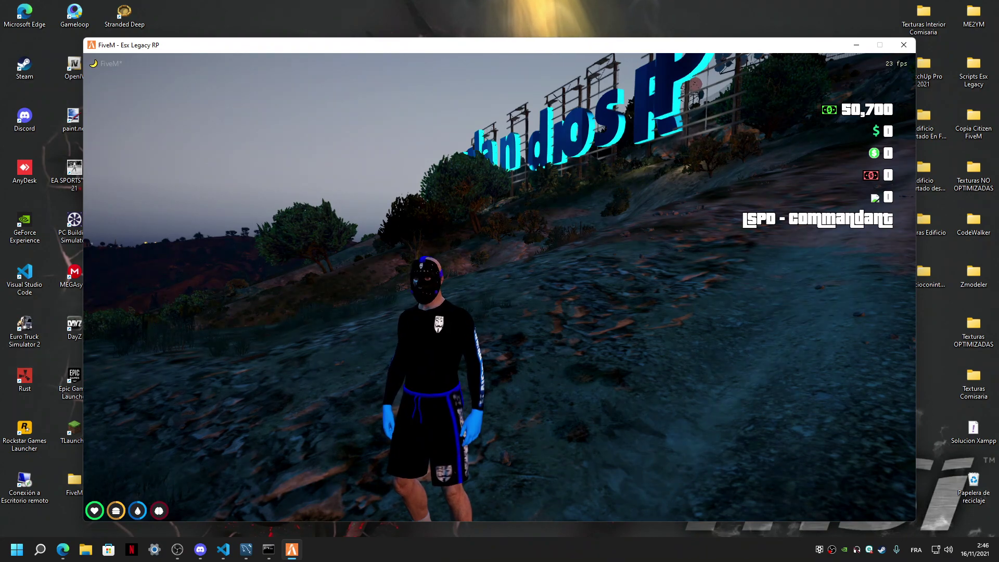
# Step: Switch to Visual Studio Code and search config.lua for the F9 key assigned to OpenMenu
pyautogui.press('super')
pyautogui.click(223, 549)
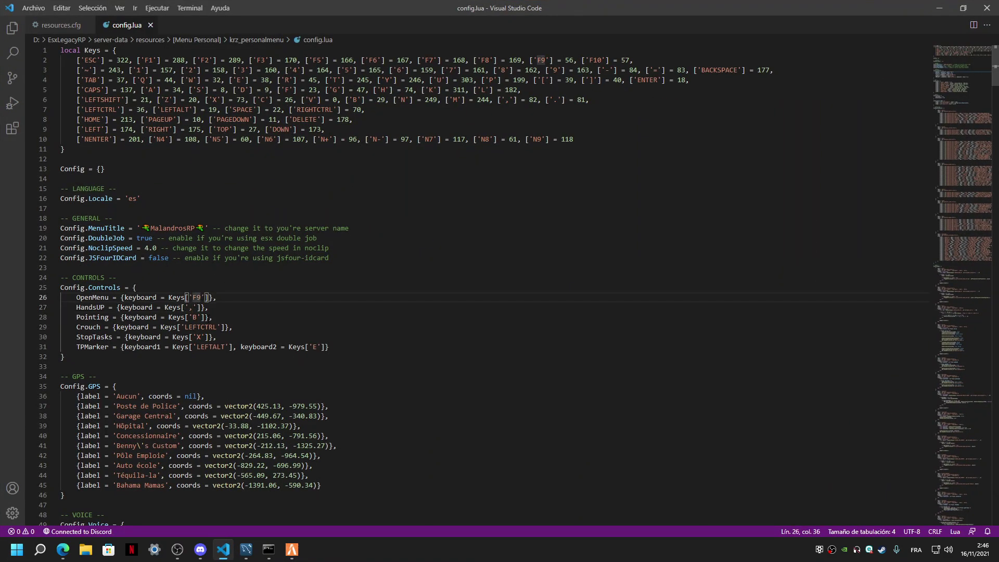
pyautogui.doubleClick(200, 298)
pyautogui.hotkey('ctrl', 'f')
pyautogui.press('Return')
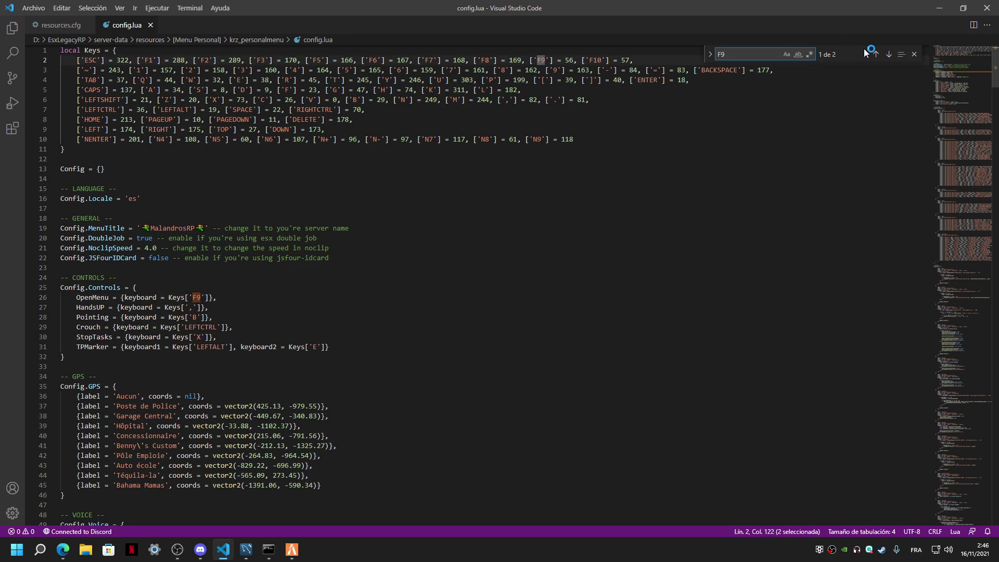
pyautogui.click(914, 55)
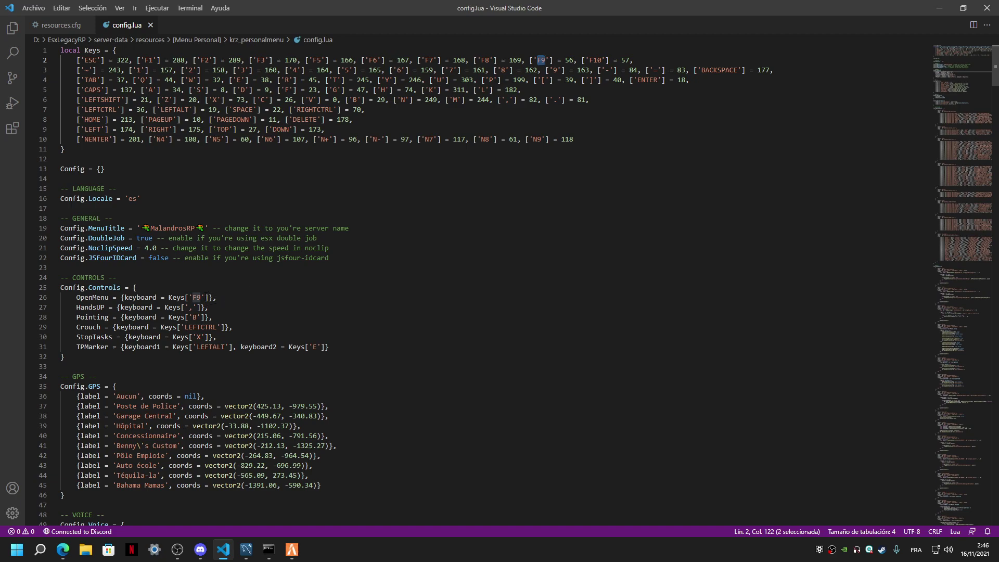
# Step: Set the OpenMenu control key to F10 in config.lua and save the file
pyautogui.doubleClick(200, 297)
pyautogui.press('Escape')
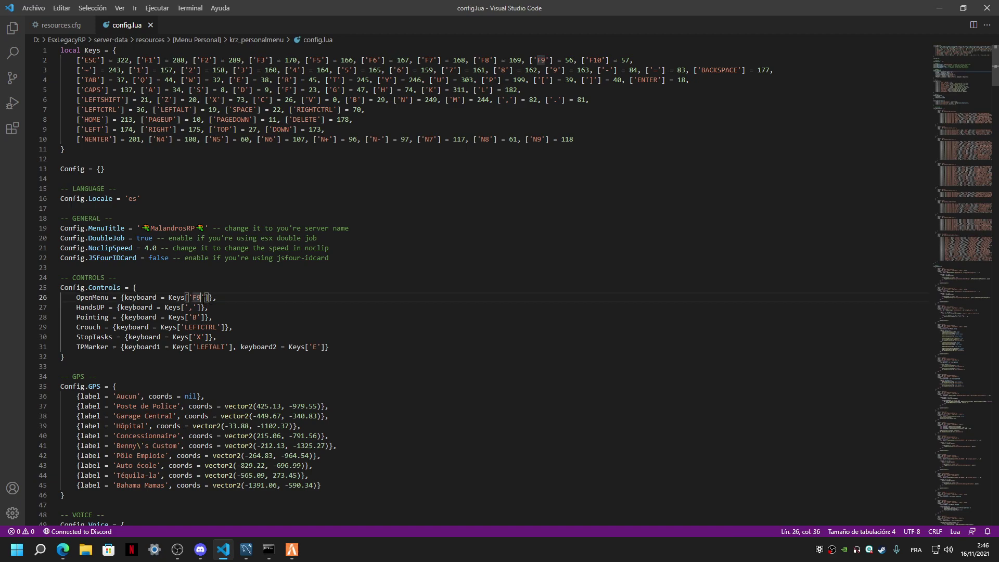
pyautogui.press('BackSpace')
pyautogui.hotkey('ctrl', 's')
# Step: Exit FiveM with the console command "quit" and shut down the FXServer console
pyautogui.click(292, 549)
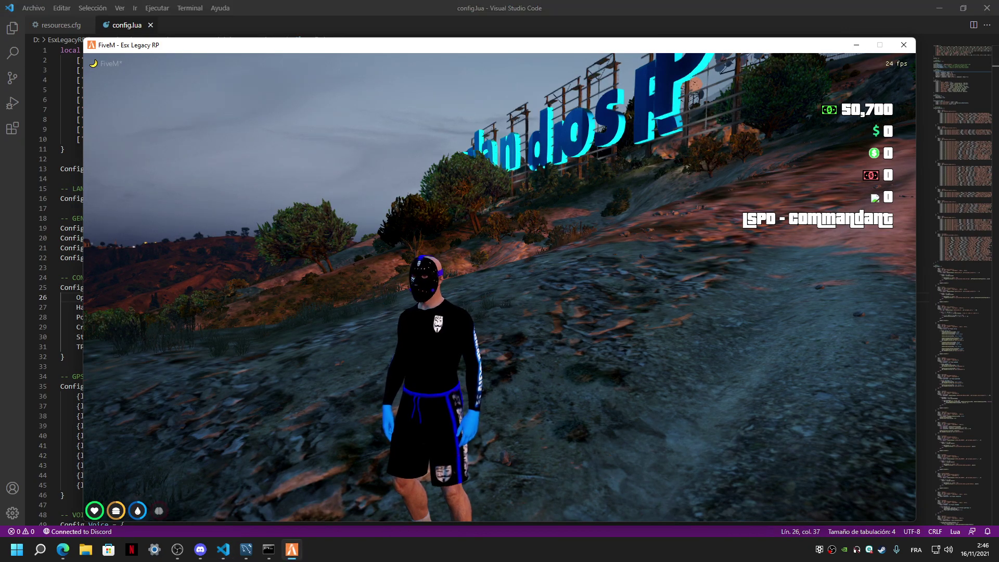
pyautogui.press('F8')
pyautogui.write('quit')
pyautogui.press('Return')
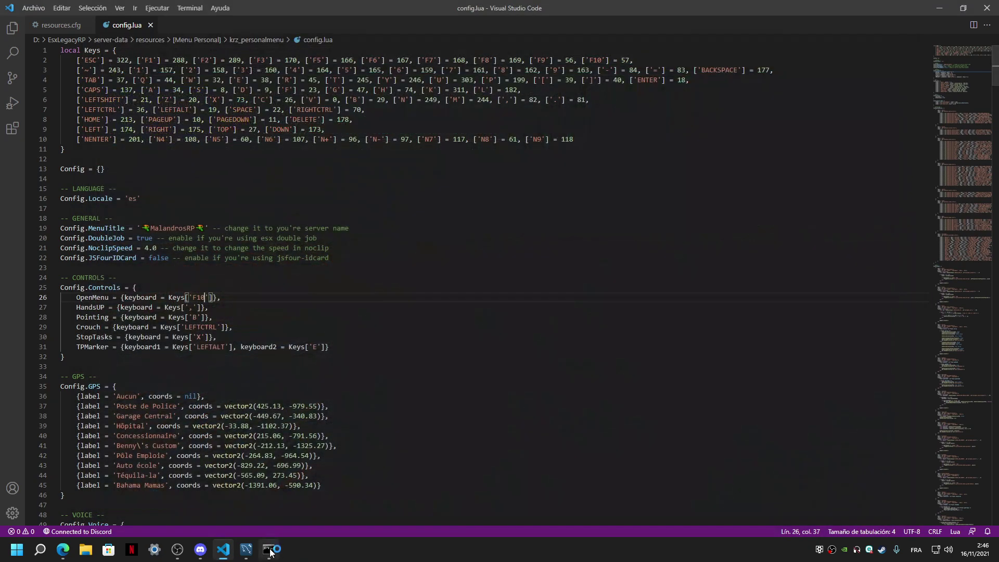
pyautogui.click(269, 549)
pyautogui.hotkey('ctrl', 'c')
pyautogui.press('Return')
# Step: Open the EsxLegacyRP folder on the Samsung (D:) drive in File Explorer
pyautogui.click(86, 549)
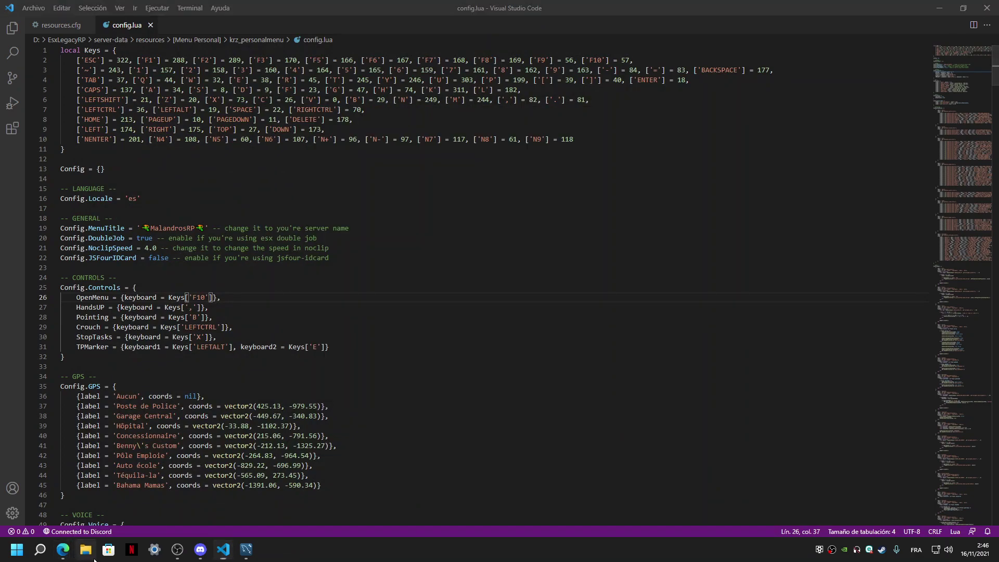
pyautogui.click(60, 239)
pyautogui.doubleClick(128, 94)
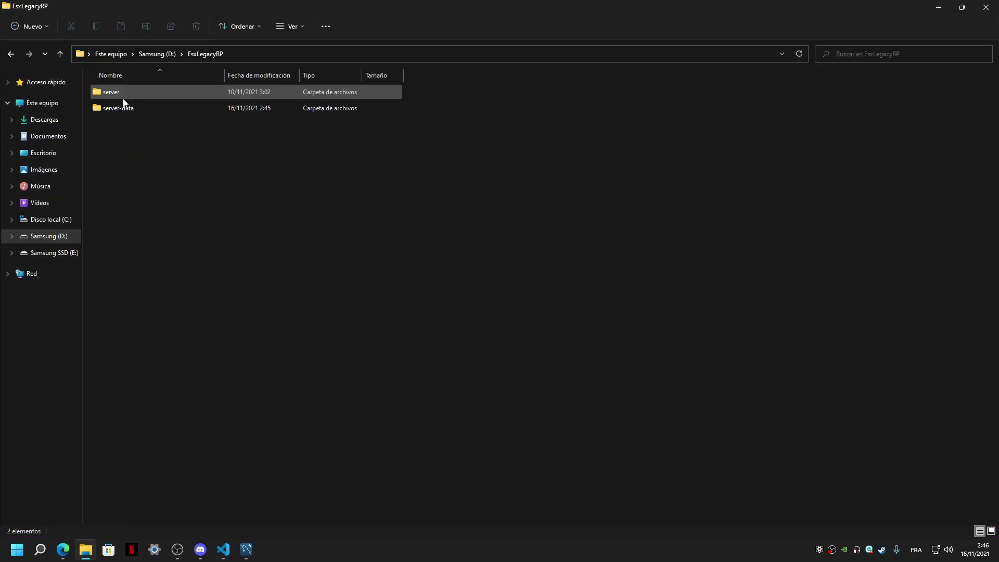